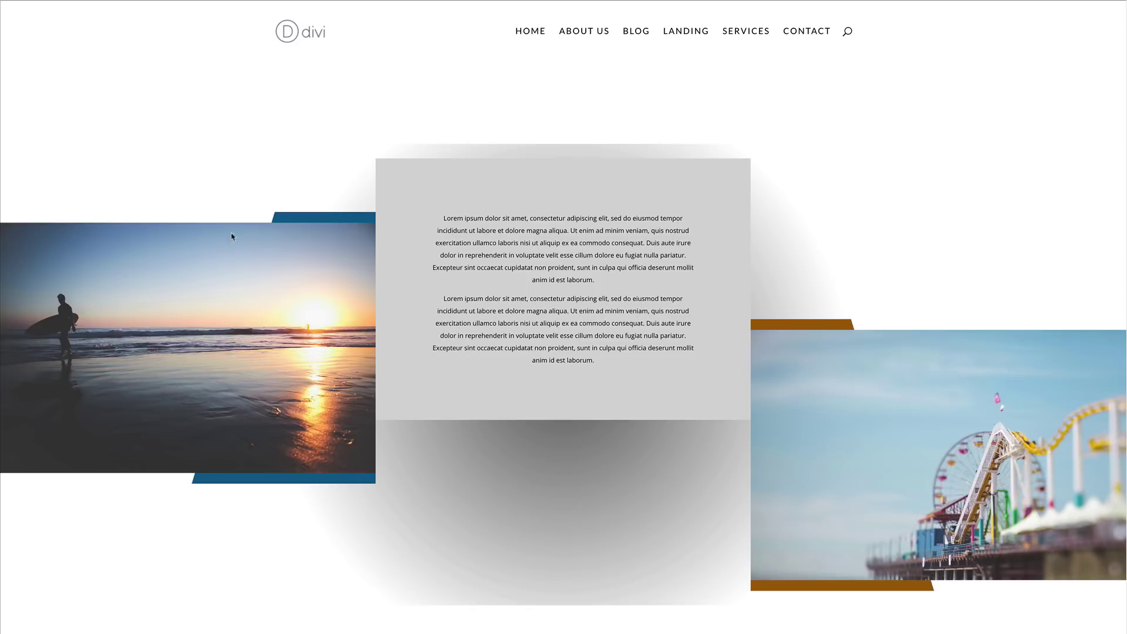
Examine the example page's overlapping image and text sections from the first layout down to the full-width beach photo
scroll(563, 317, down, 6)
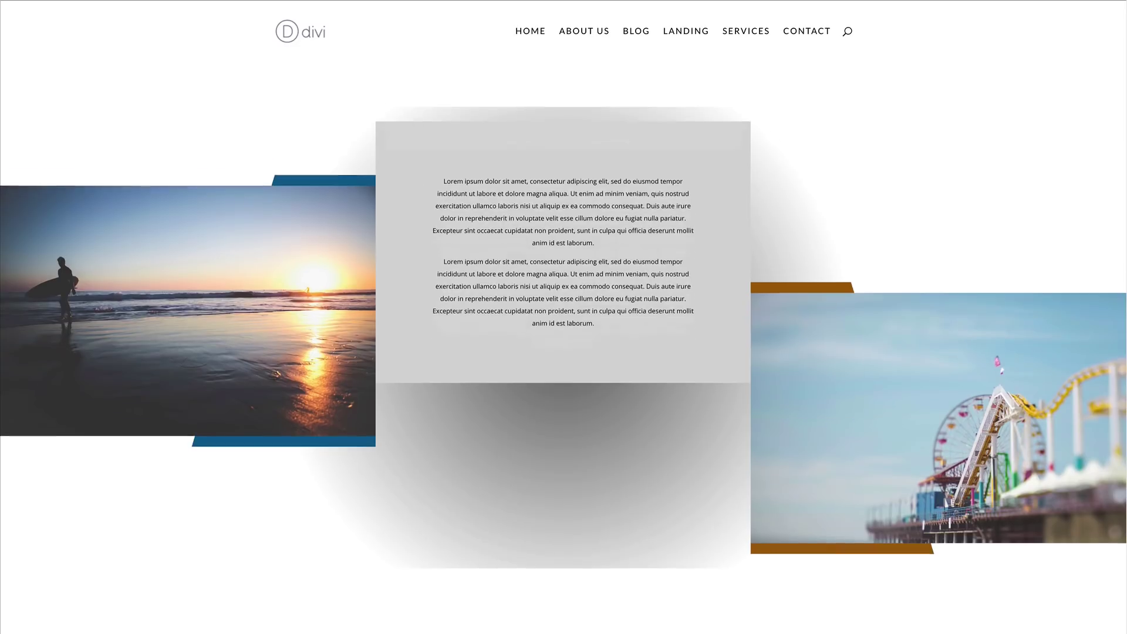
scroll(563, 317, down, 6)
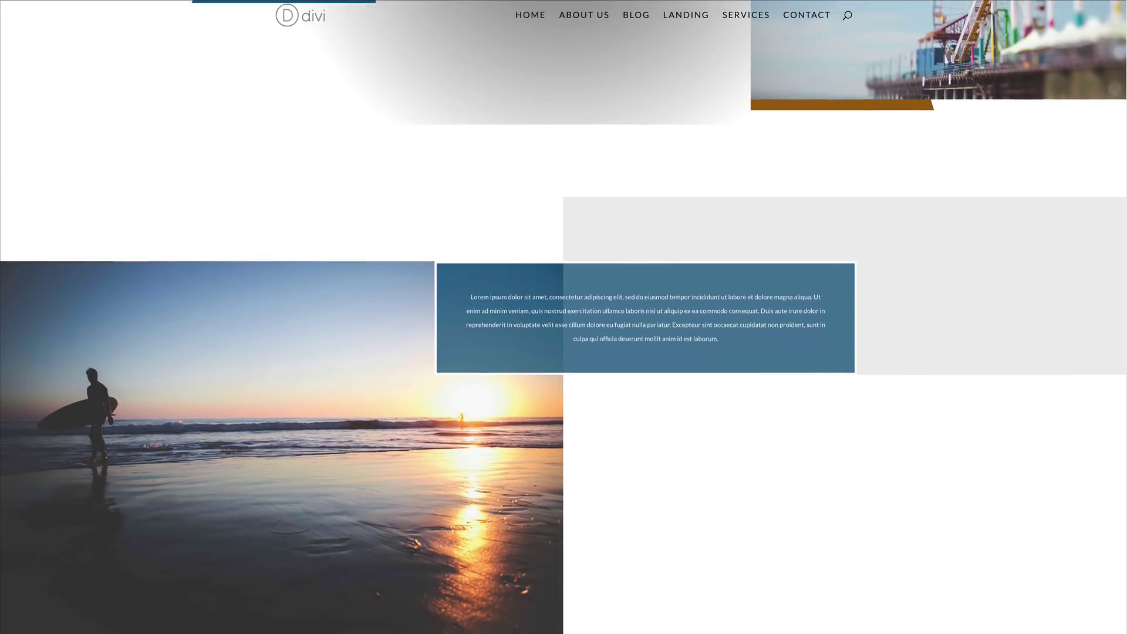
scroll(1126, 234, down, 6)
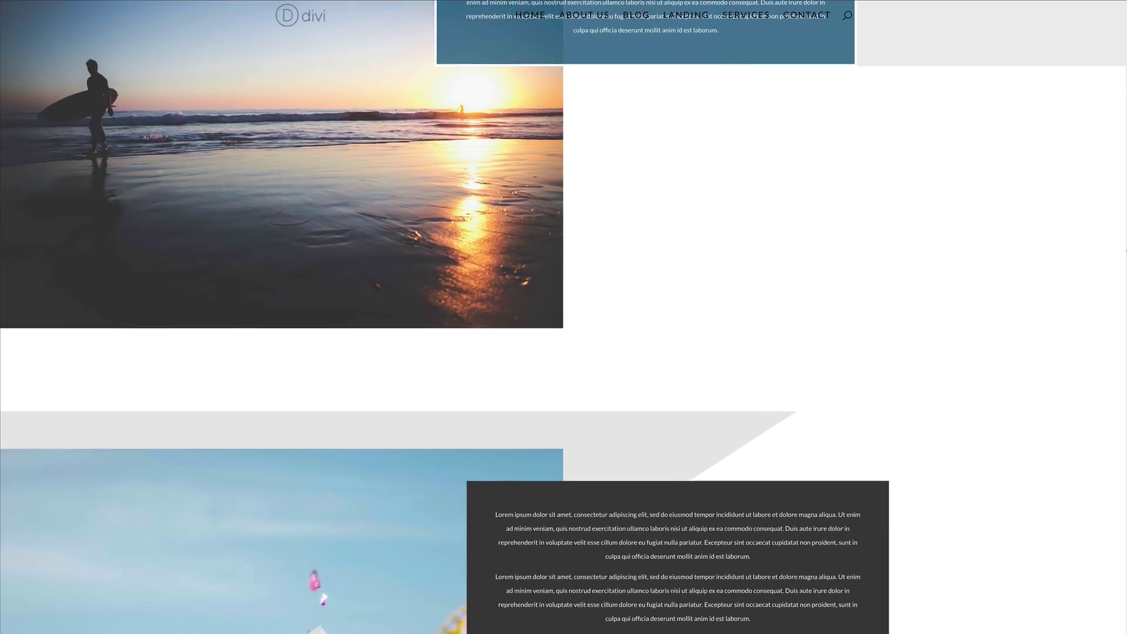
scroll(1125, 310, down, 3)
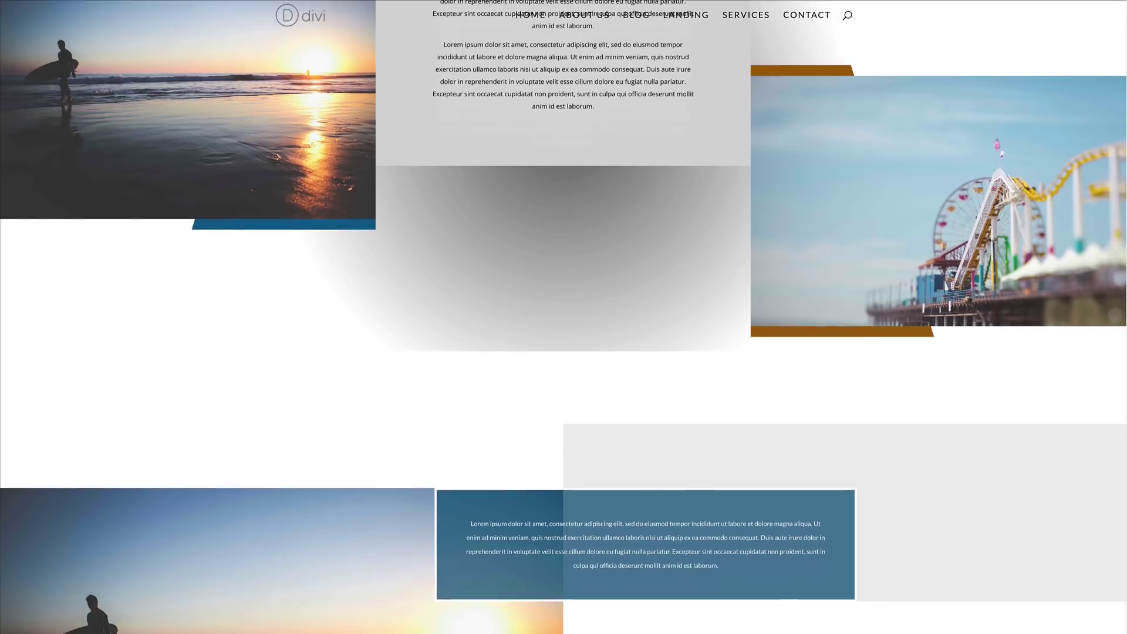
scroll(563, 317, down, 4)
scroll(1125, 247, down, 6)
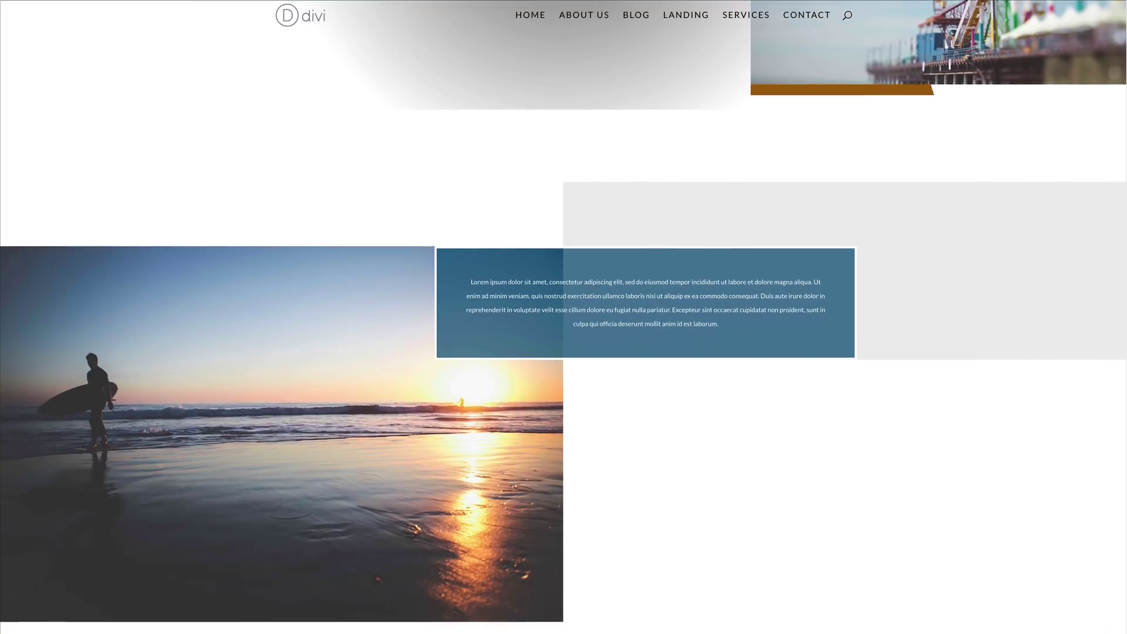
scroll(1126, 248, down, 4)
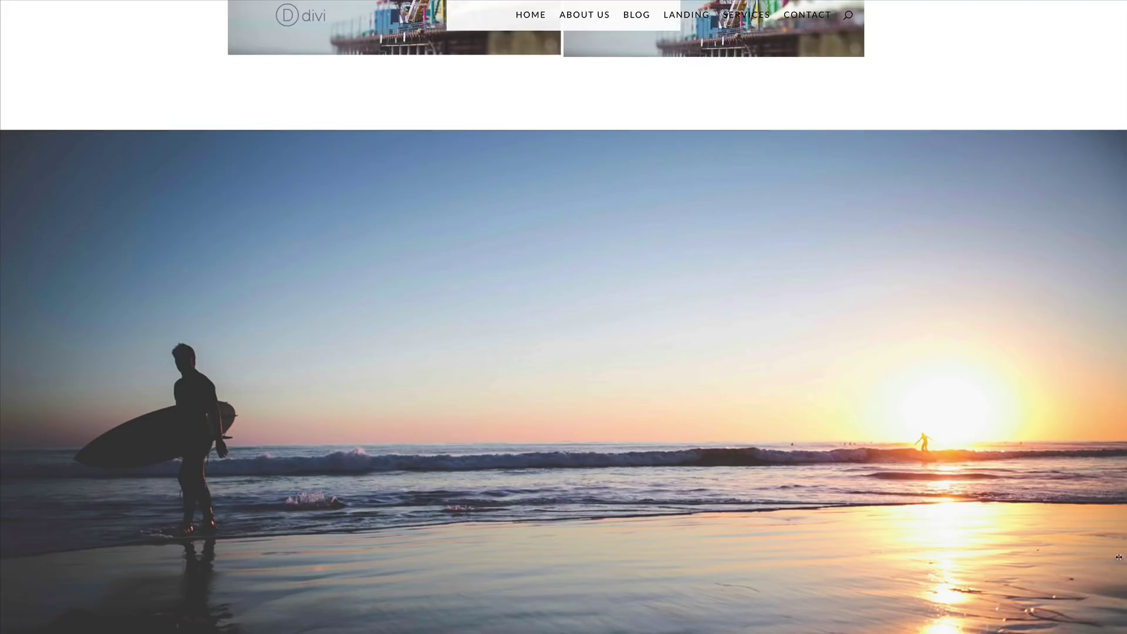
scroll(1119, 557, down, 7)
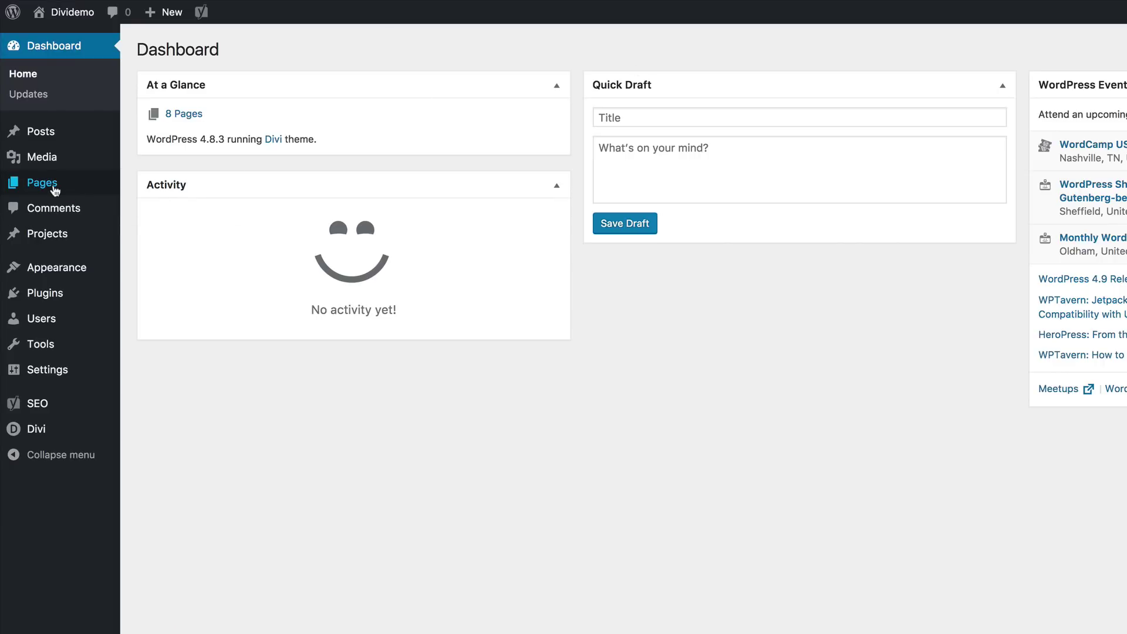
Create a new page titled ESS, enable the Divi Builder for it and open it in the Visual Builder
mouse_move(55, 191)
click(148, 206)
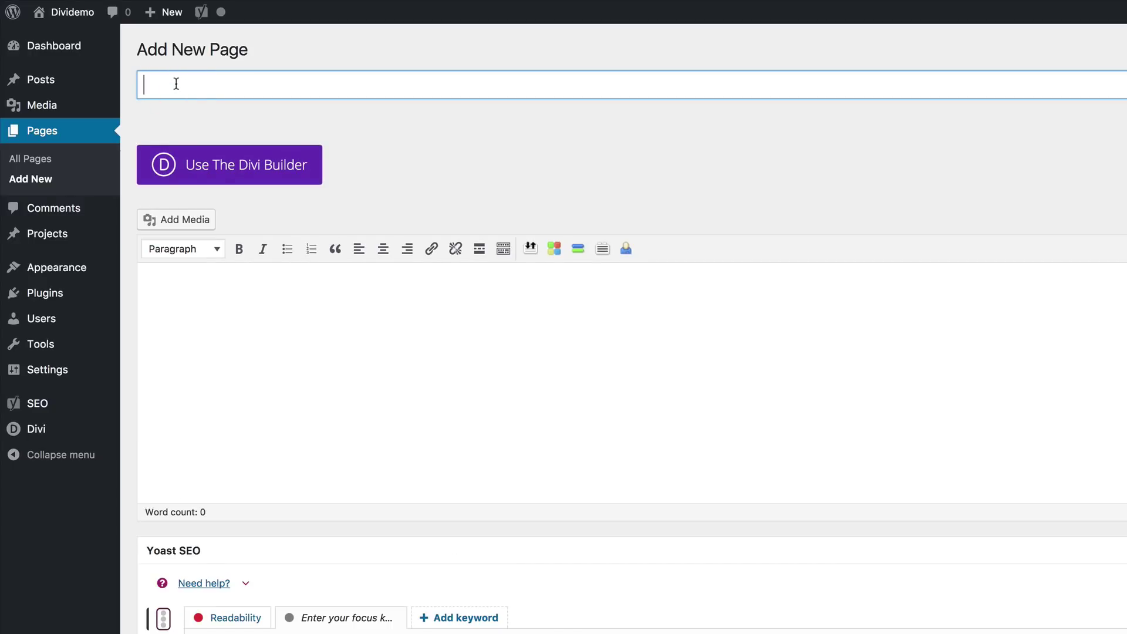
text(ESS)
click(232, 170)
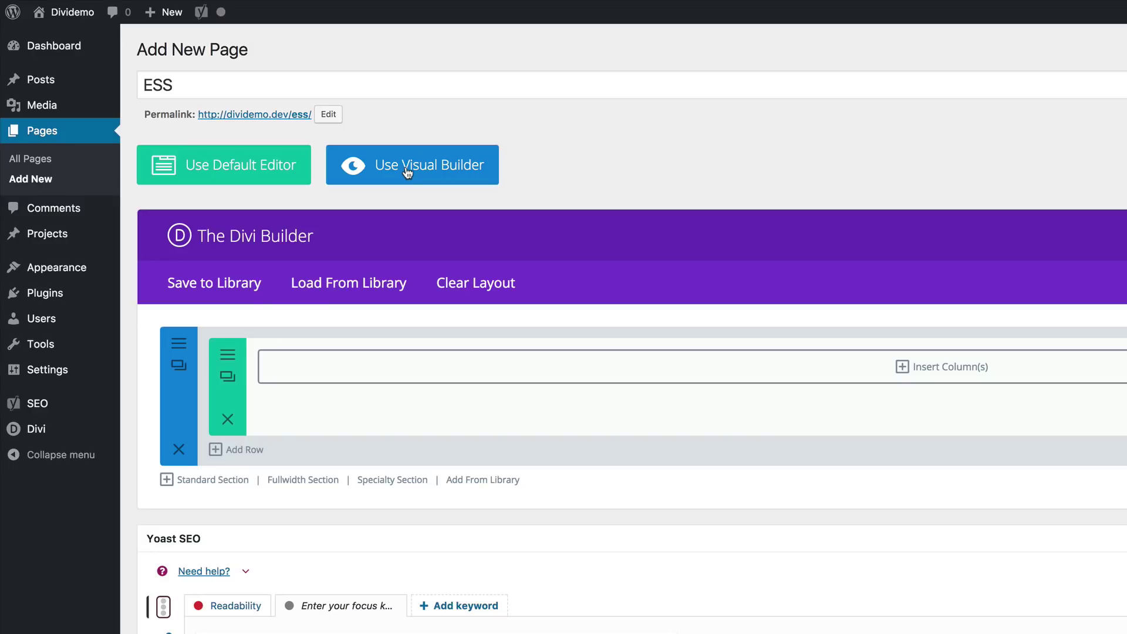
click(406, 171)
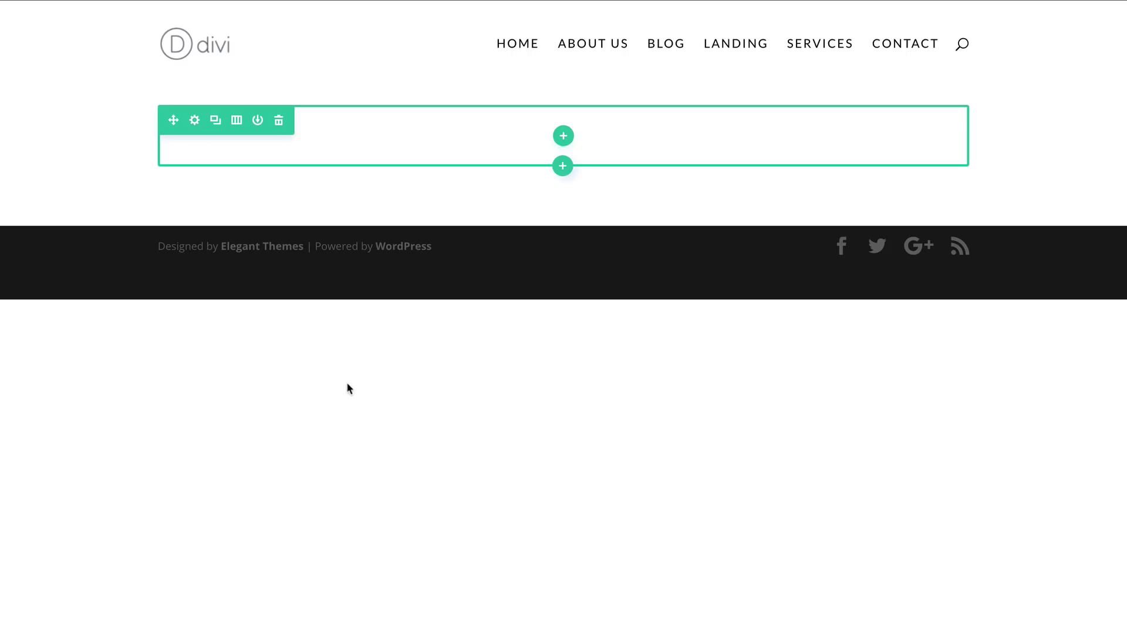
Insert a row with three equal columns and dismiss the module chooser without adding a module
click(563, 136)
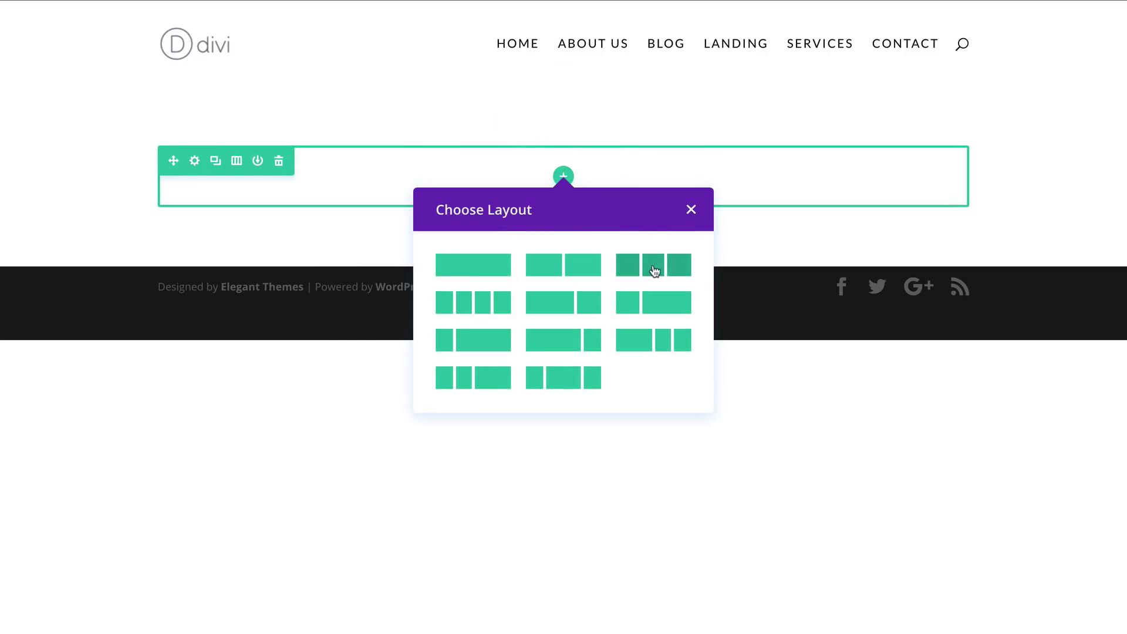
click(655, 269)
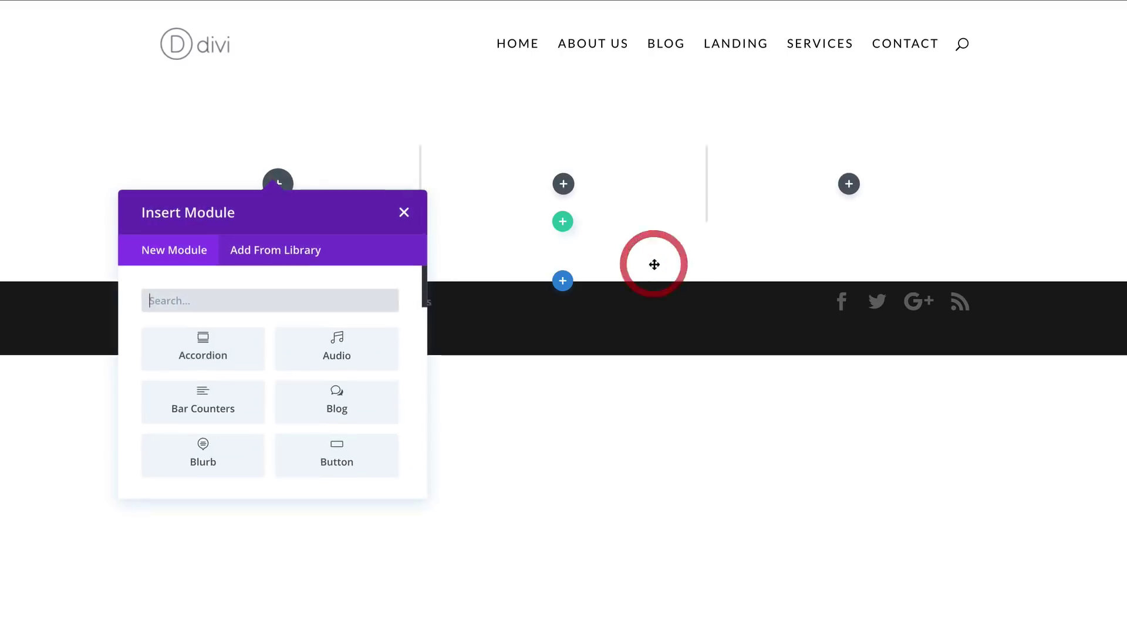
click(400, 212)
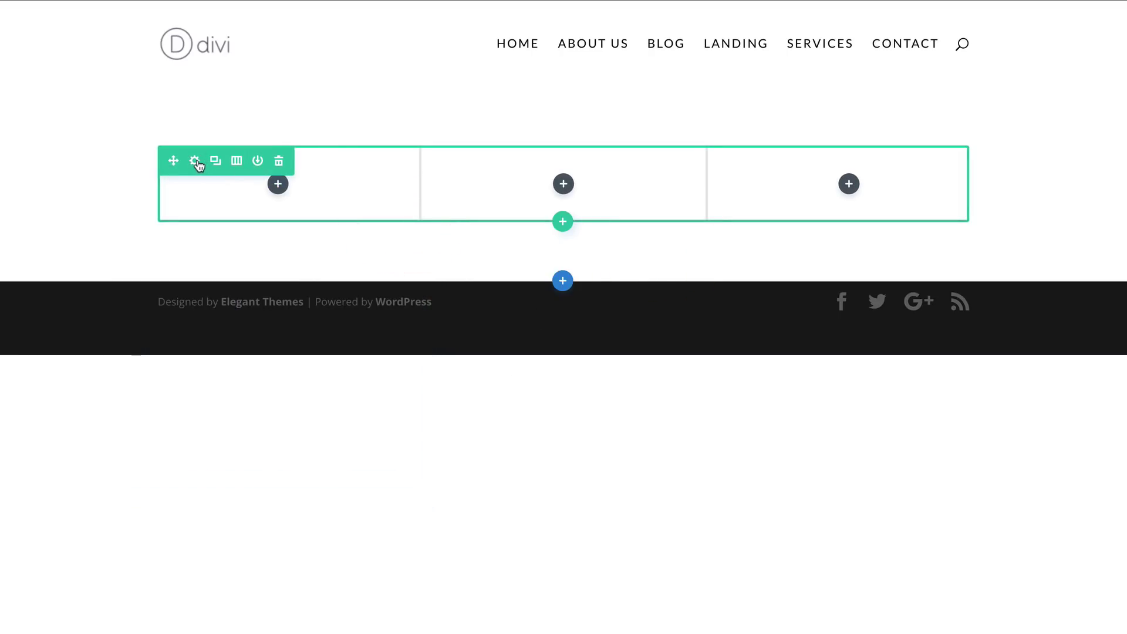
Add a gradient background to the three-column row and set its first color to #636363
click(196, 162)
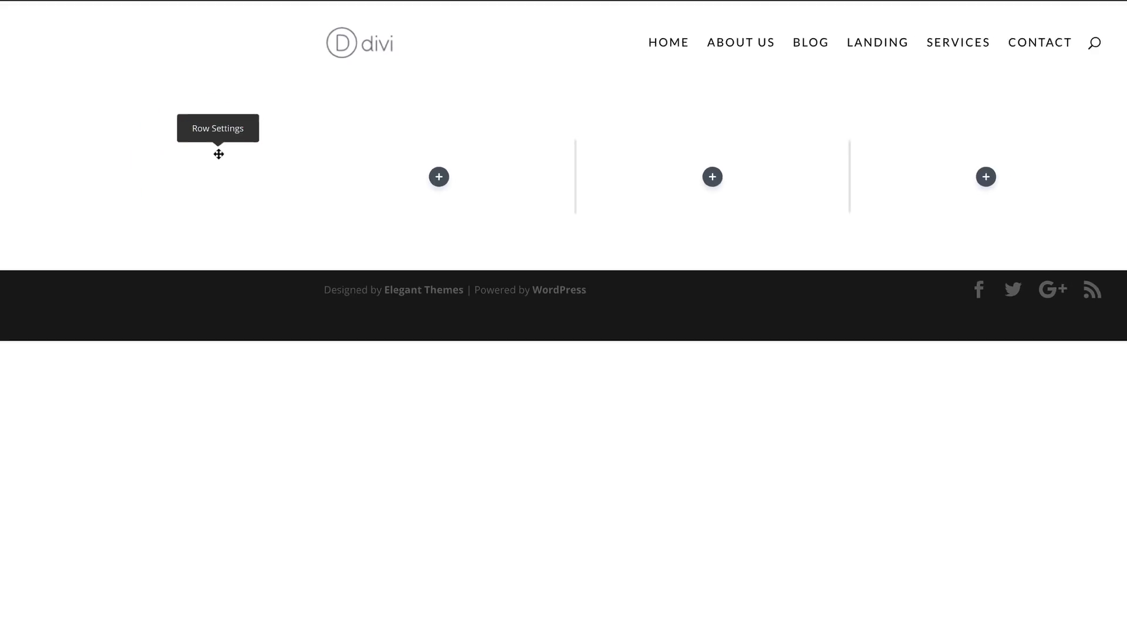
click(44, 85)
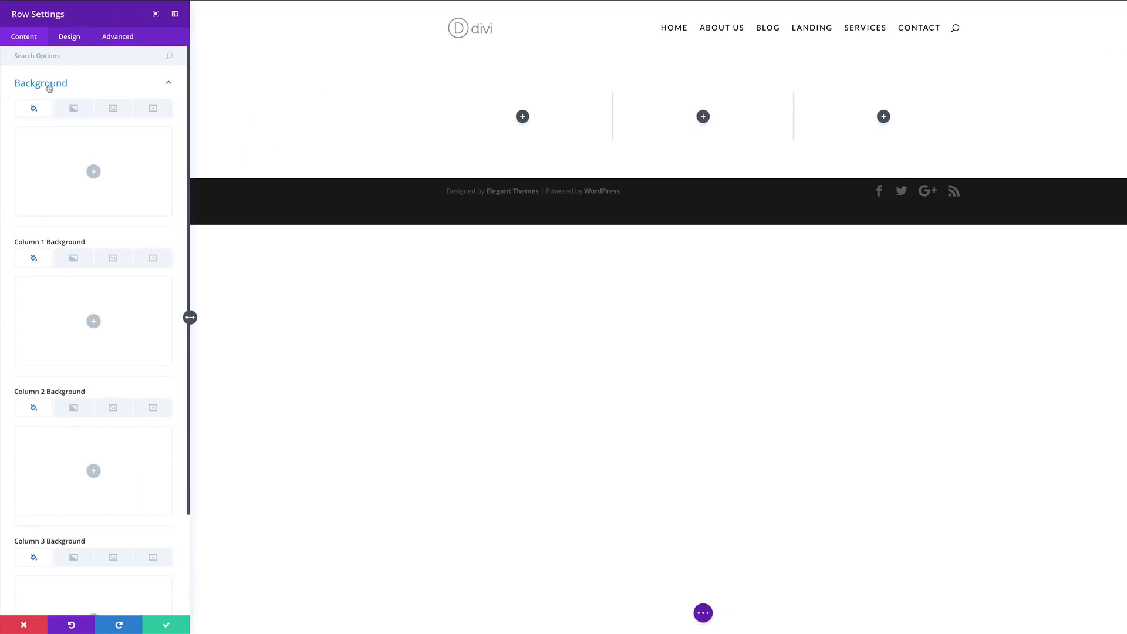
click(74, 109)
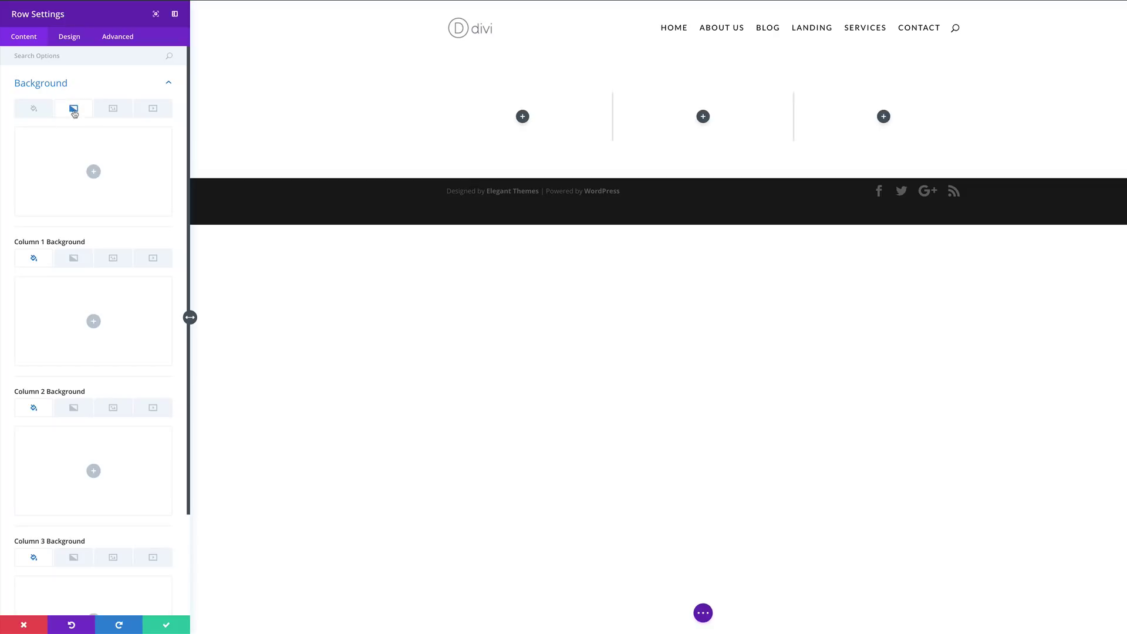
click(97, 175)
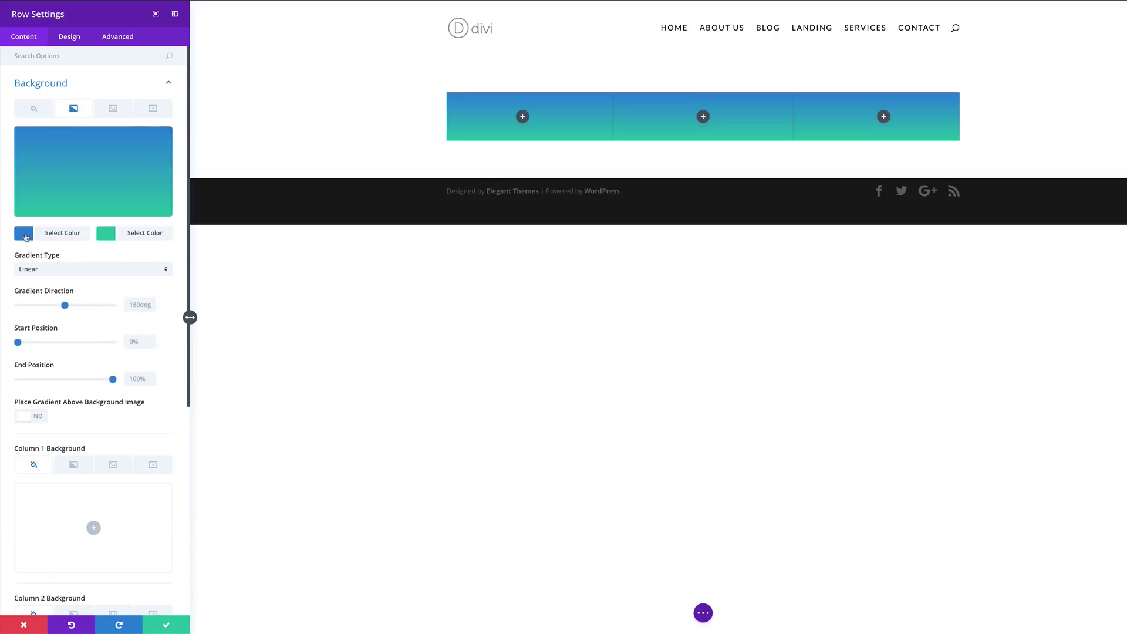
click(25, 235)
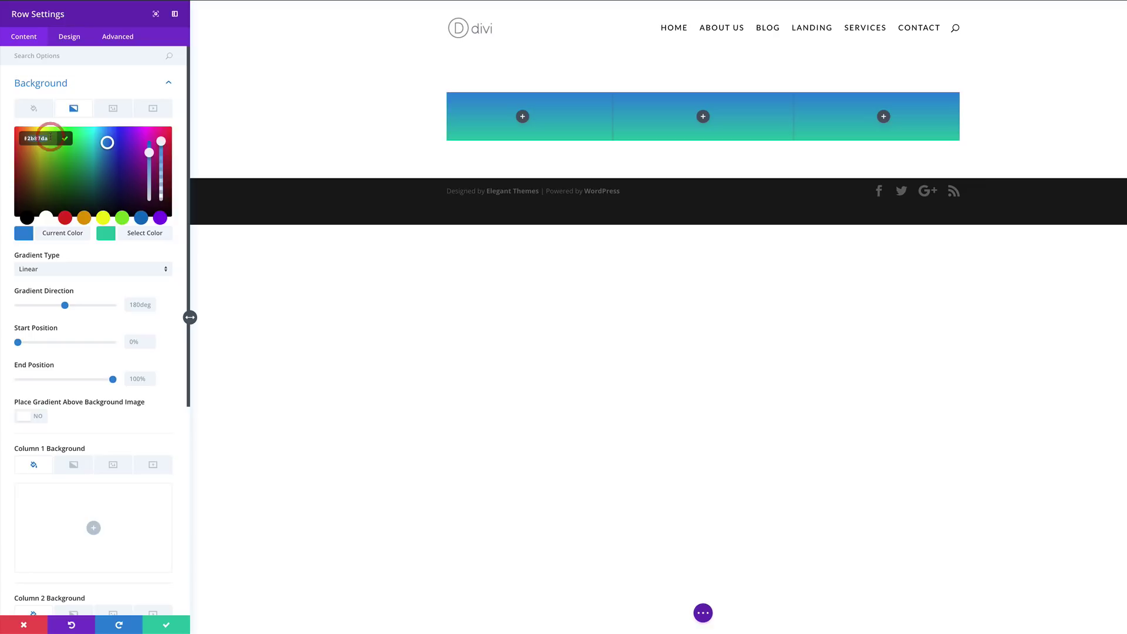
text(#636363)
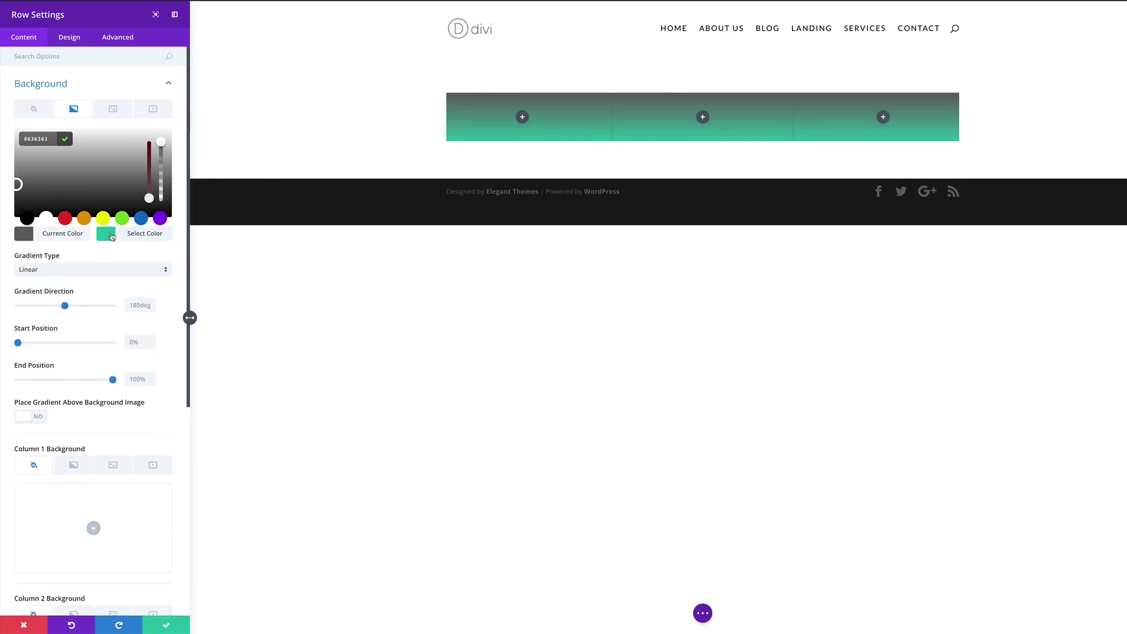
Set the second color of the row's background gradient to rgba(255,255,255,0)
click(107, 235)
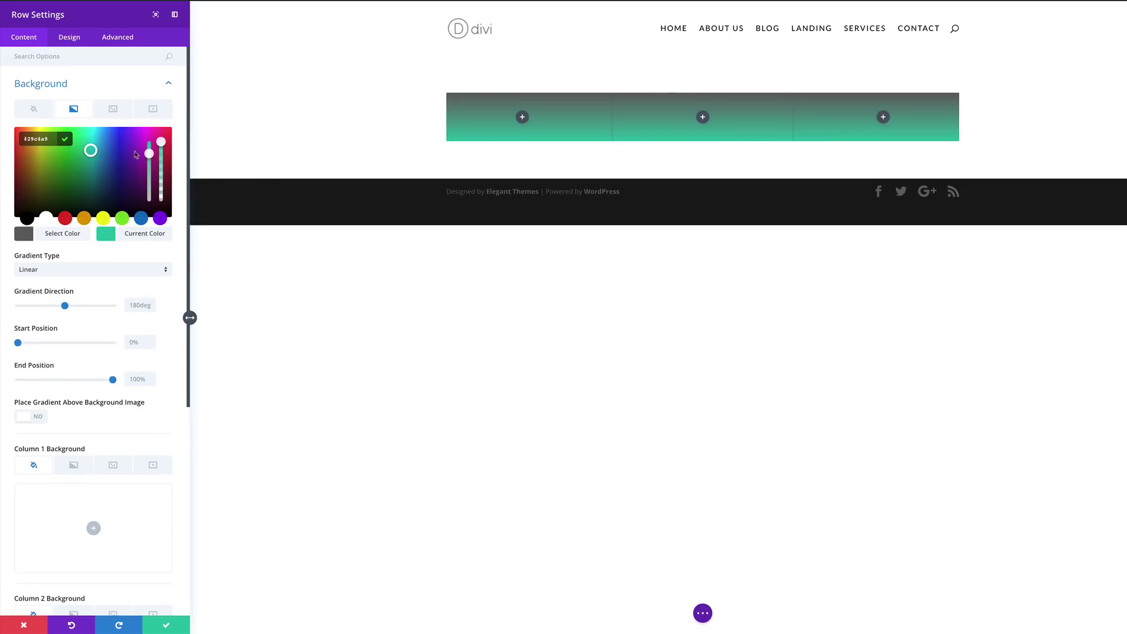
drag(162, 146, 164, 158)
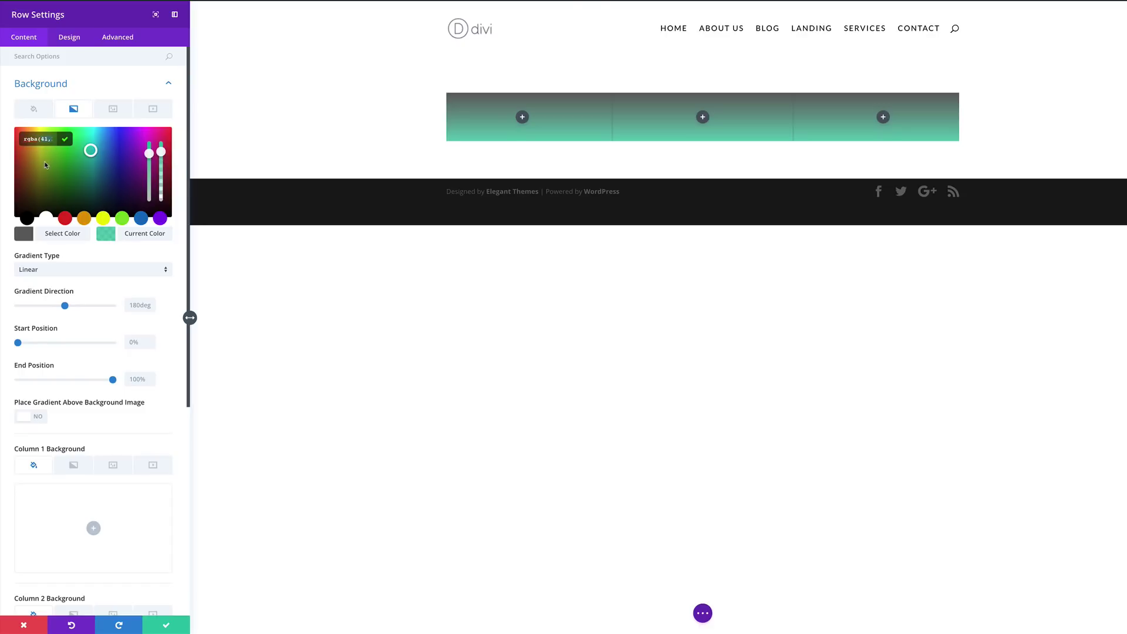
text(rgba(255,255,255,0))
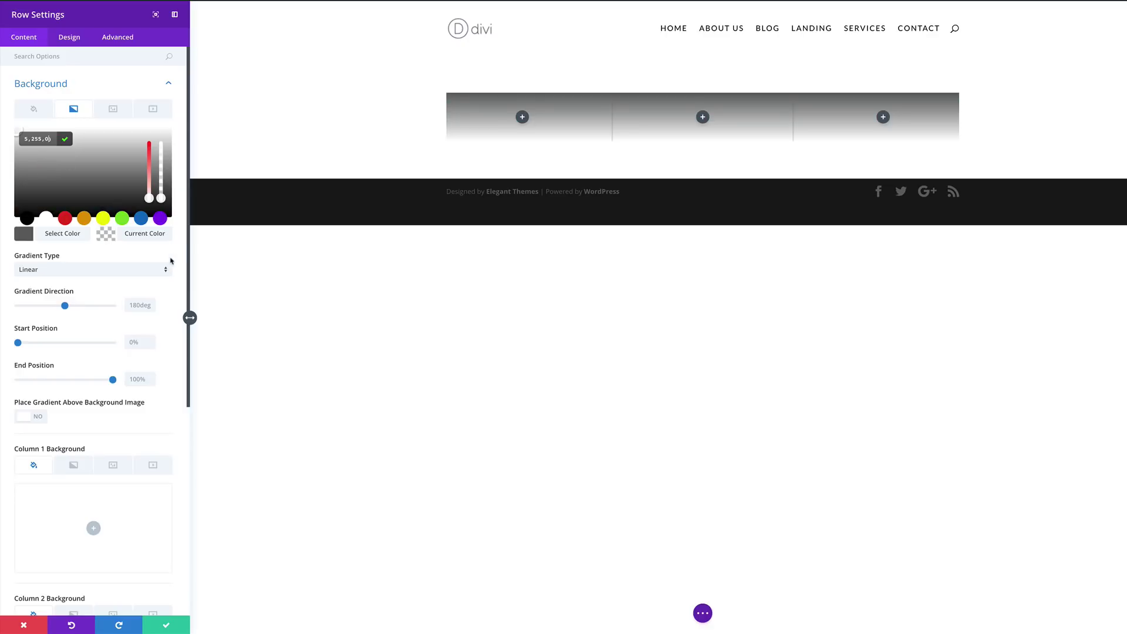
click(172, 252)
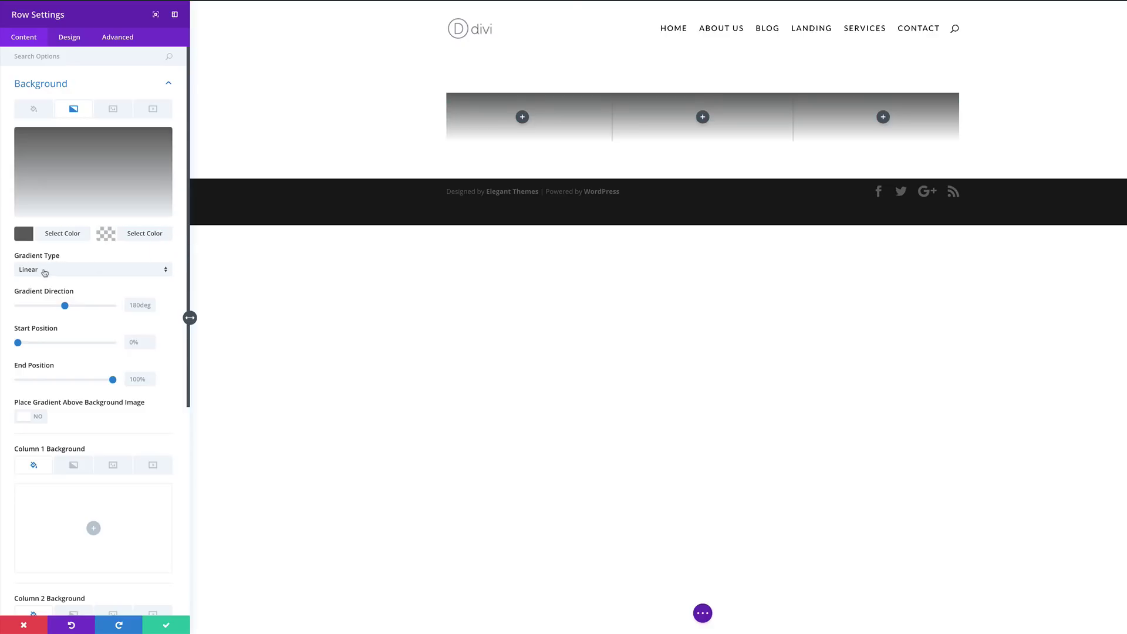
Change the row's gradient type to Radial and set its end position to 47%
click(49, 272)
click(51, 291)
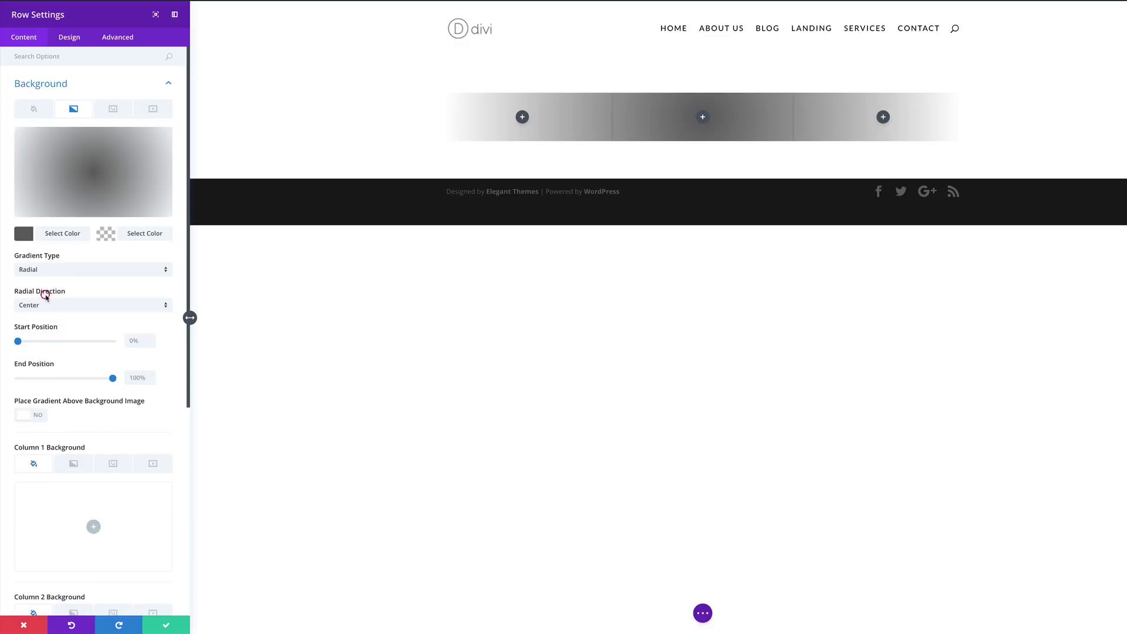
scroll(71, 305, down, 2)
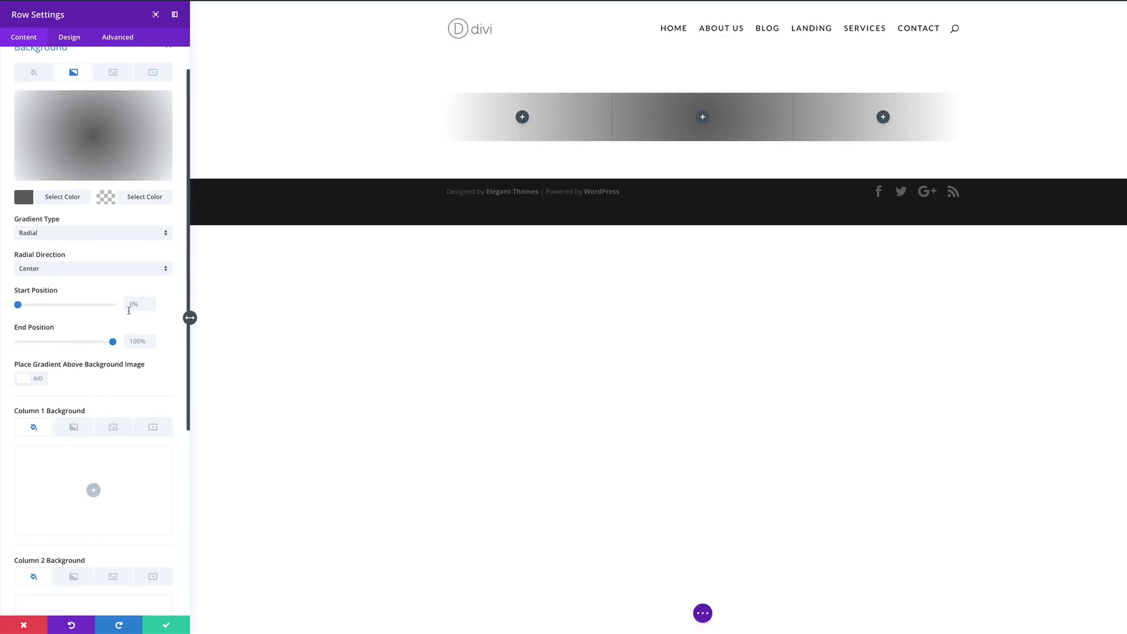
triple_click(137, 341)
text(47%)
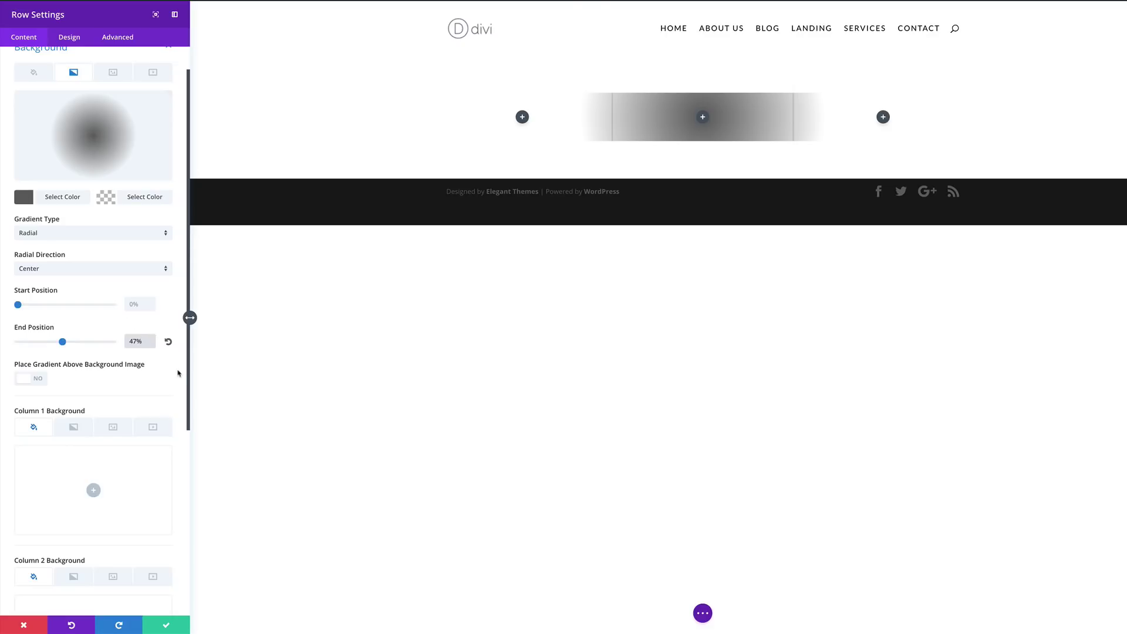
Give column 2 of the row a solid background color of #d8d8d8
scroll(167, 385, down, 5)
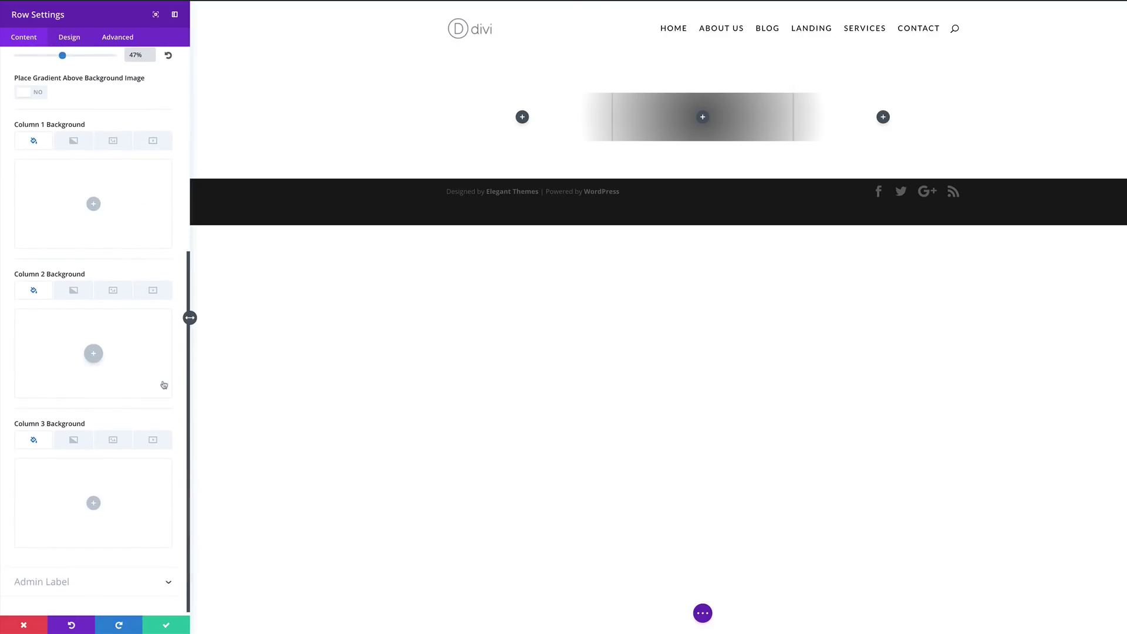
click(93, 353)
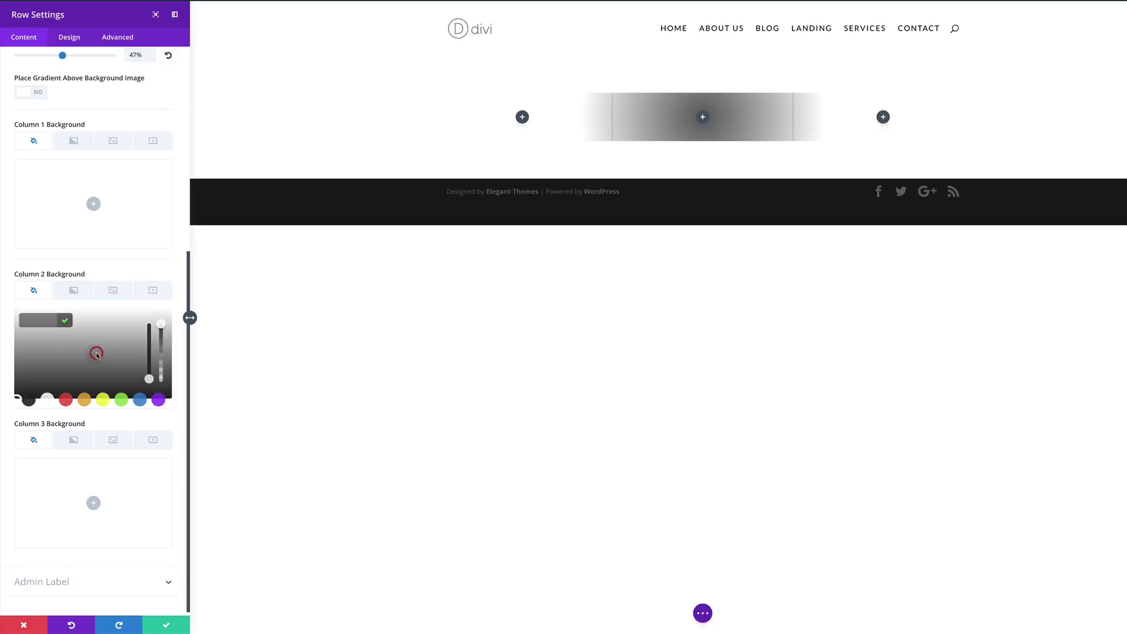
click(38, 322)
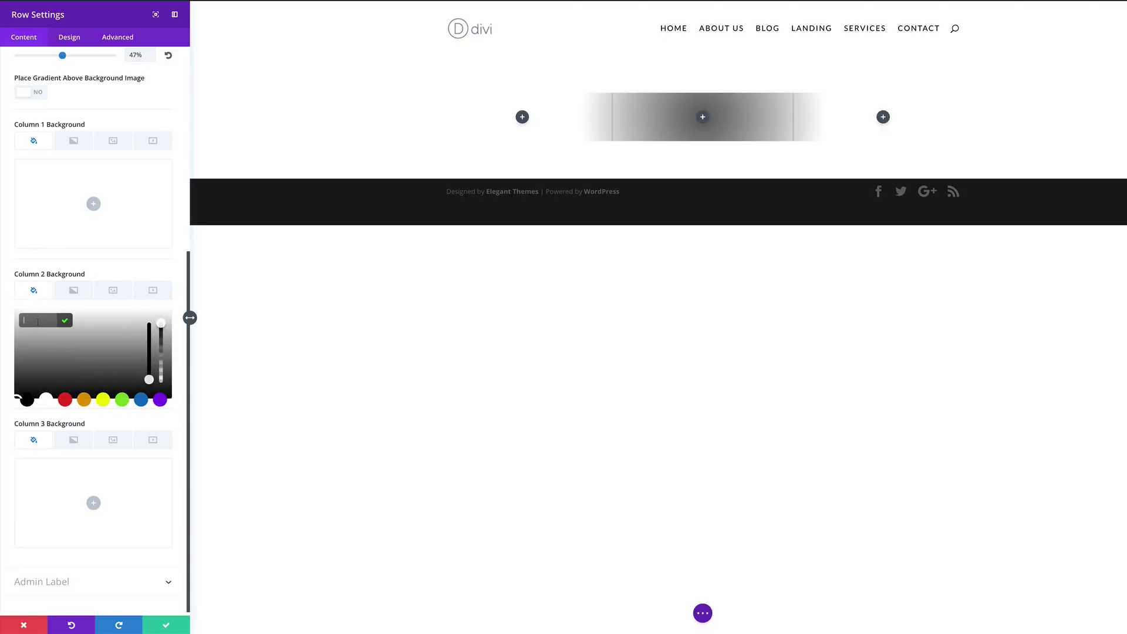
text(#d8d8d8)
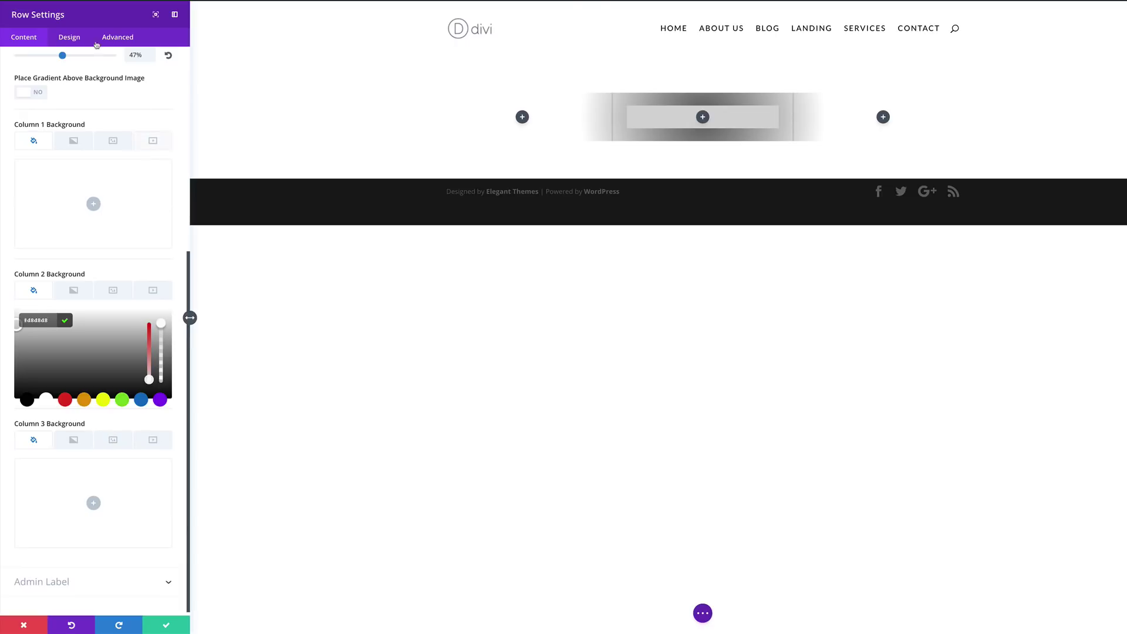
Enable a custom width for the row, switch its unit to percent and set the width to 100%
click(70, 37)
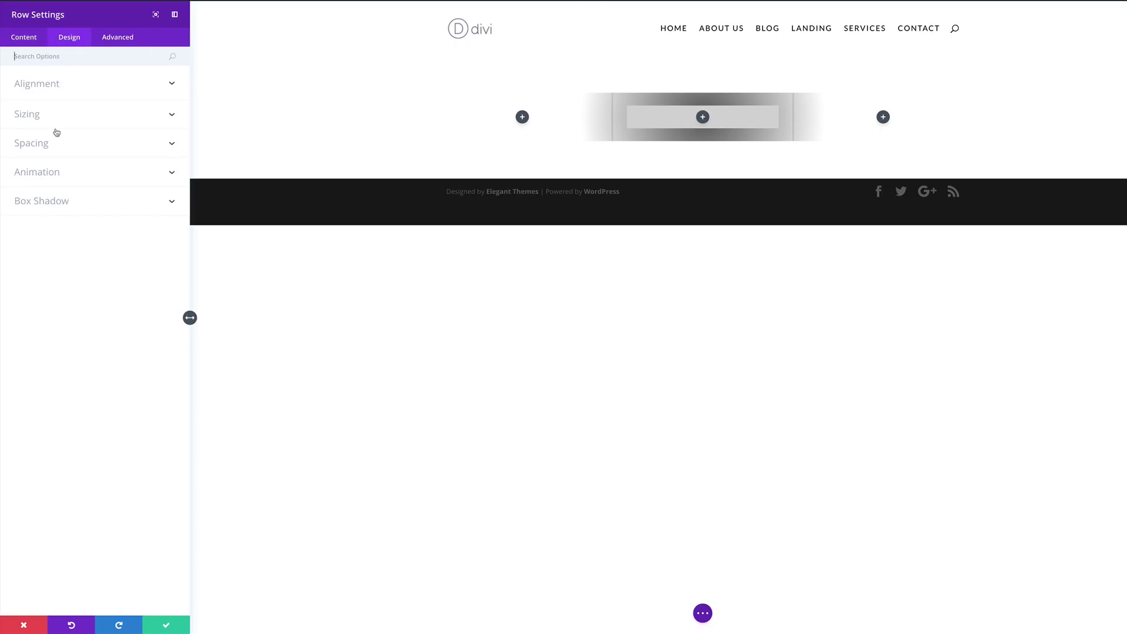
click(35, 118)
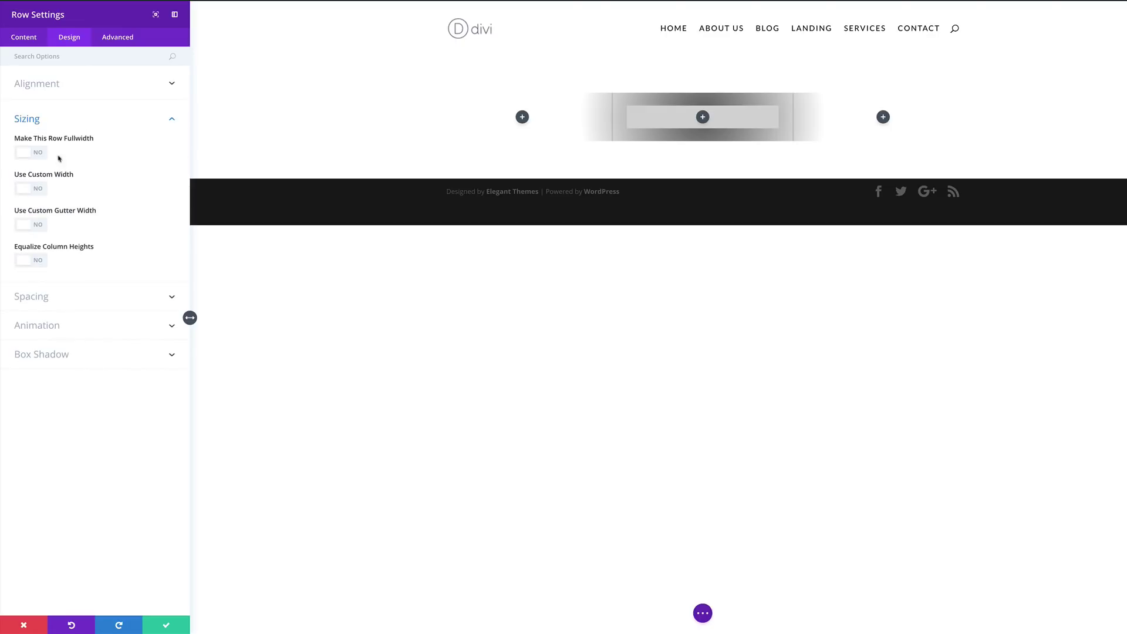
click(40, 189)
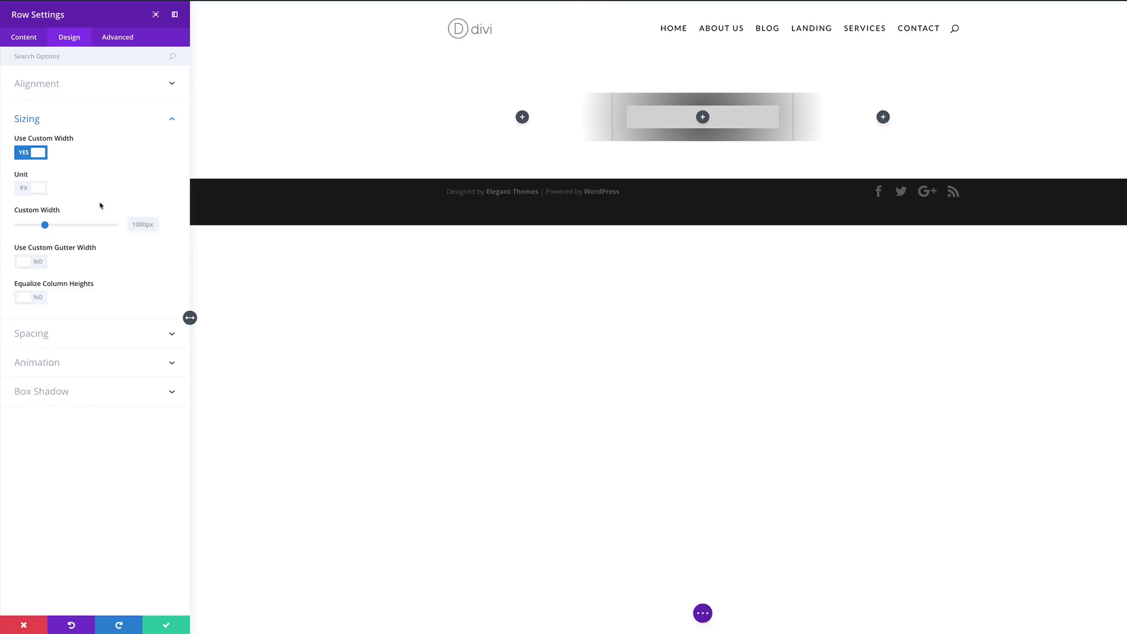
click(24, 189)
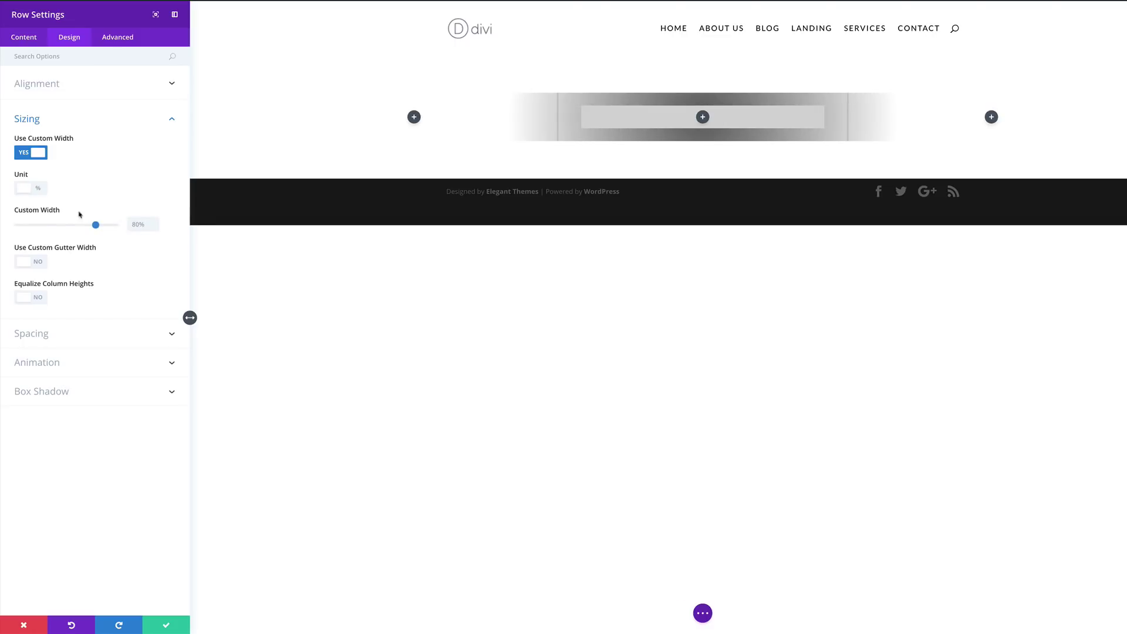
drag(98, 226, 120, 231)
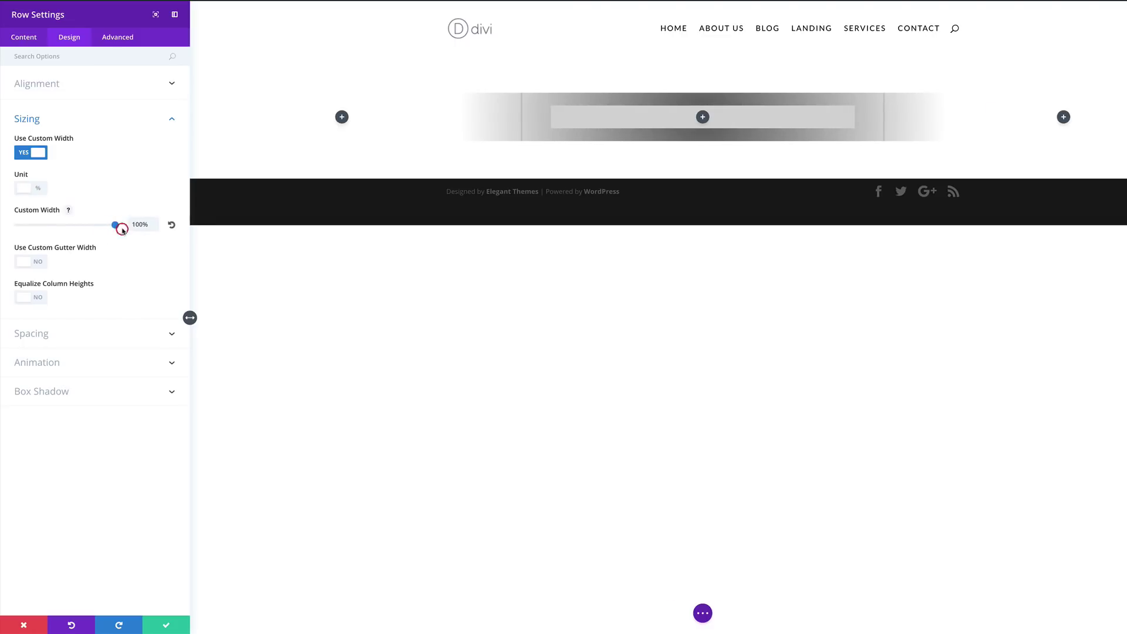
Enable a custom gutter width for the row and set it to 1
click(40, 263)
drag(83, 298, 6, 298)
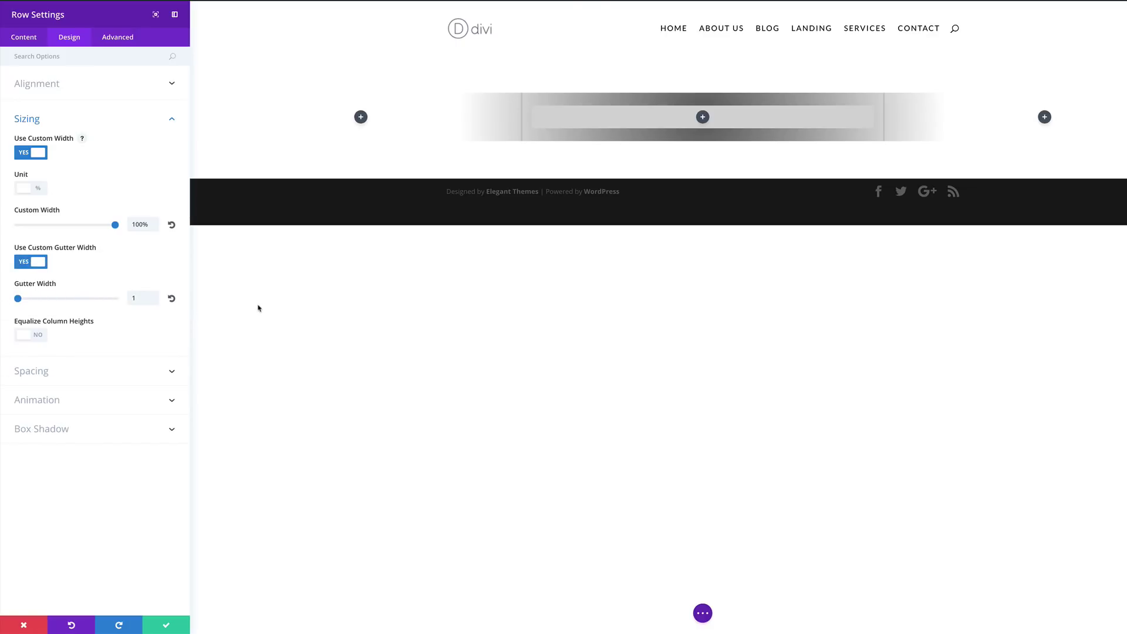
Set column 2's custom padding to 50px on all four sides and save the row settings
click(56, 372)
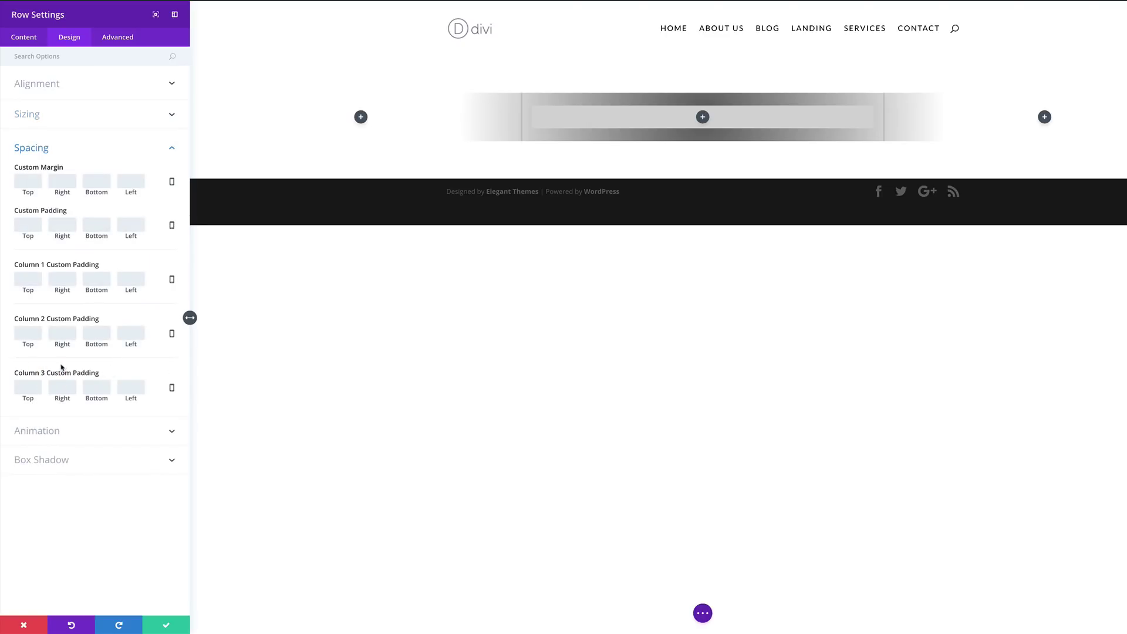
click(29, 333)
text(50)
click(59, 334)
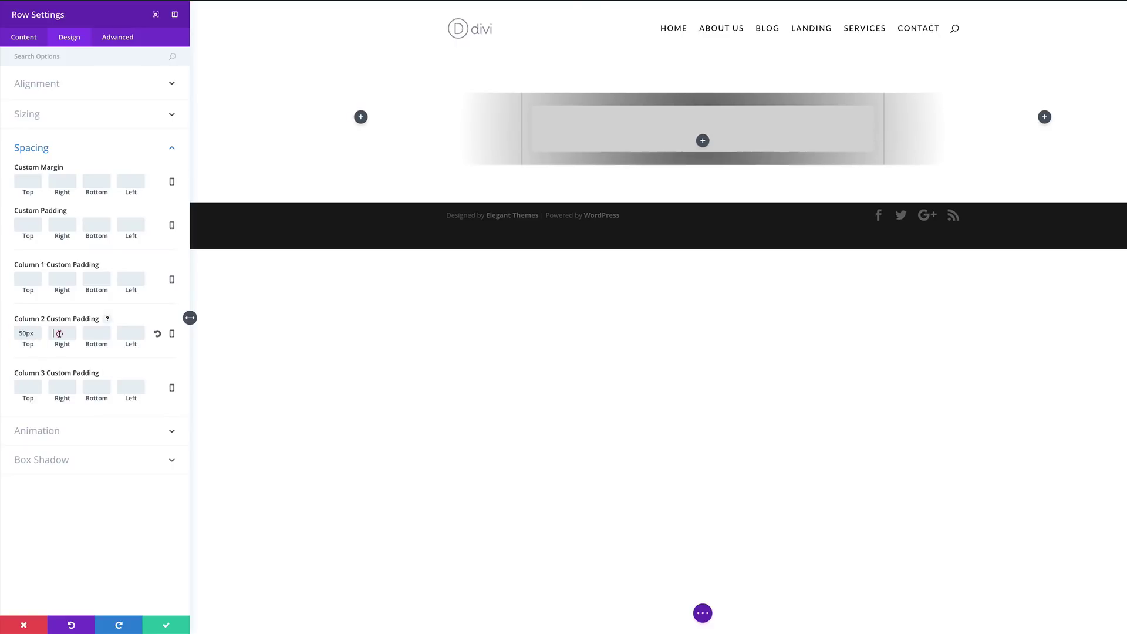
text(50)
click(94, 333)
text(50)
click(129, 333)
text(50)
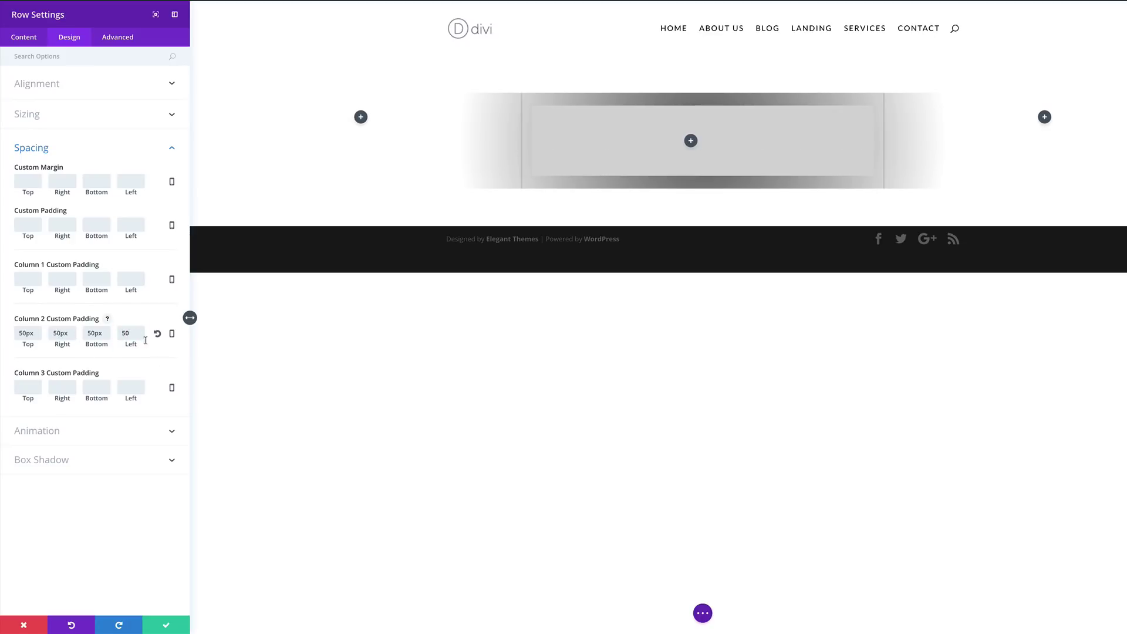
click(182, 361)
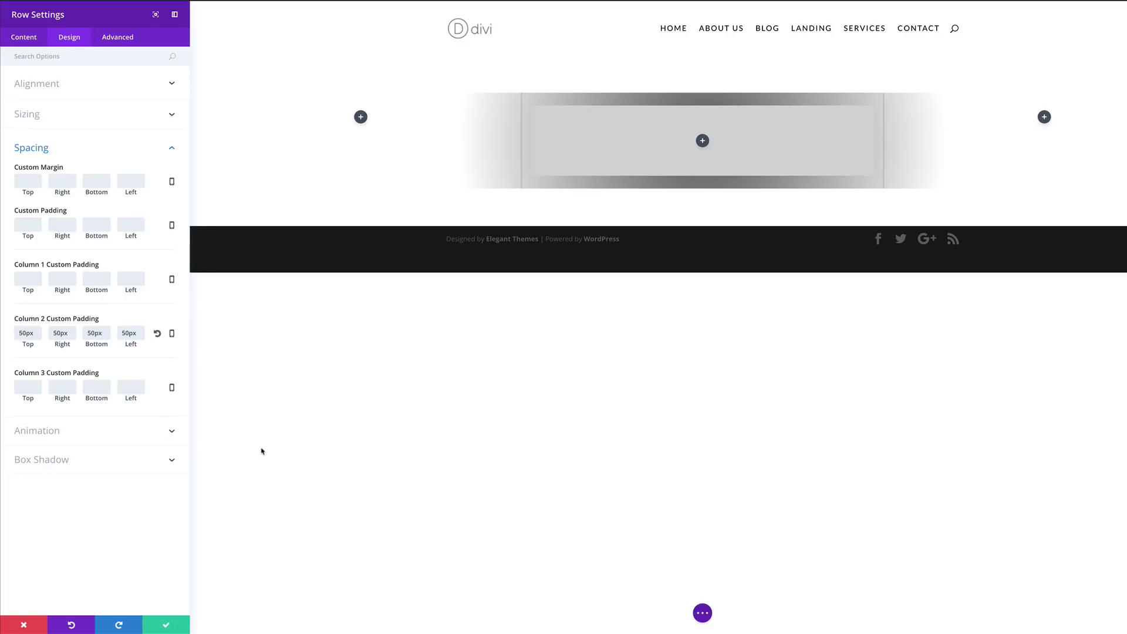
click(165, 624)
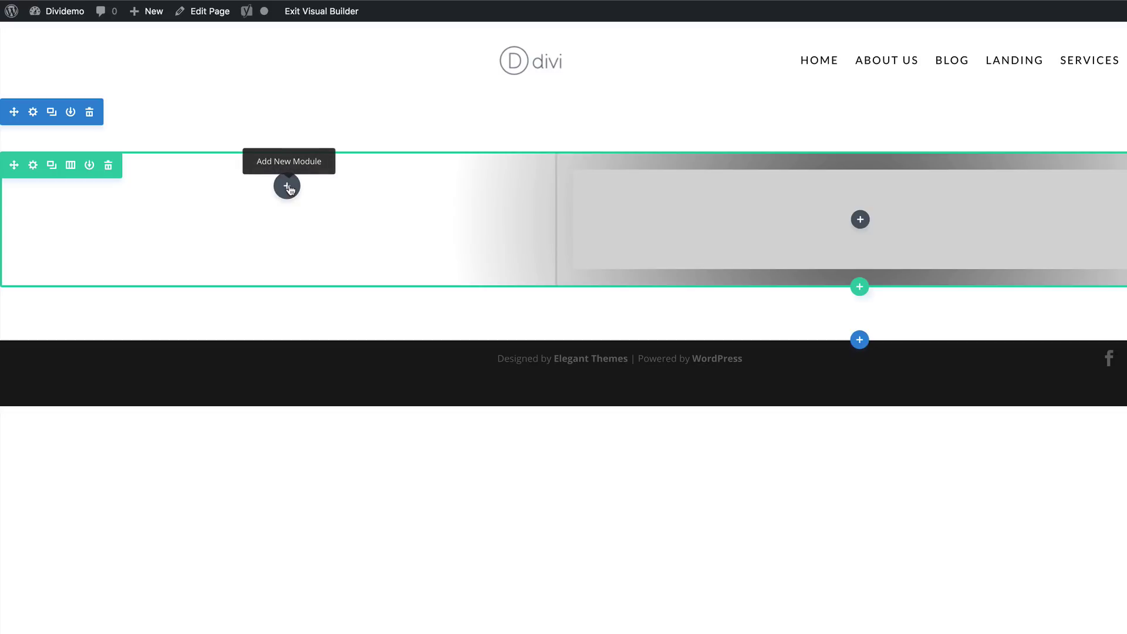
Add an Image module to the row's first column
click(287, 186)
click(279, 292)
text(imag)
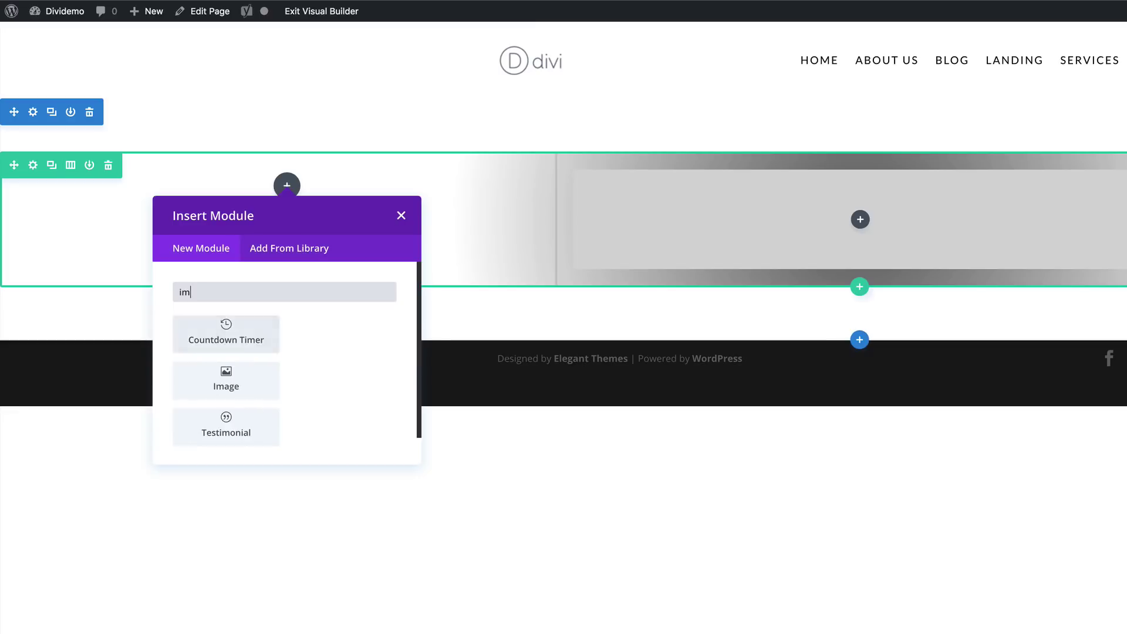
click(262, 335)
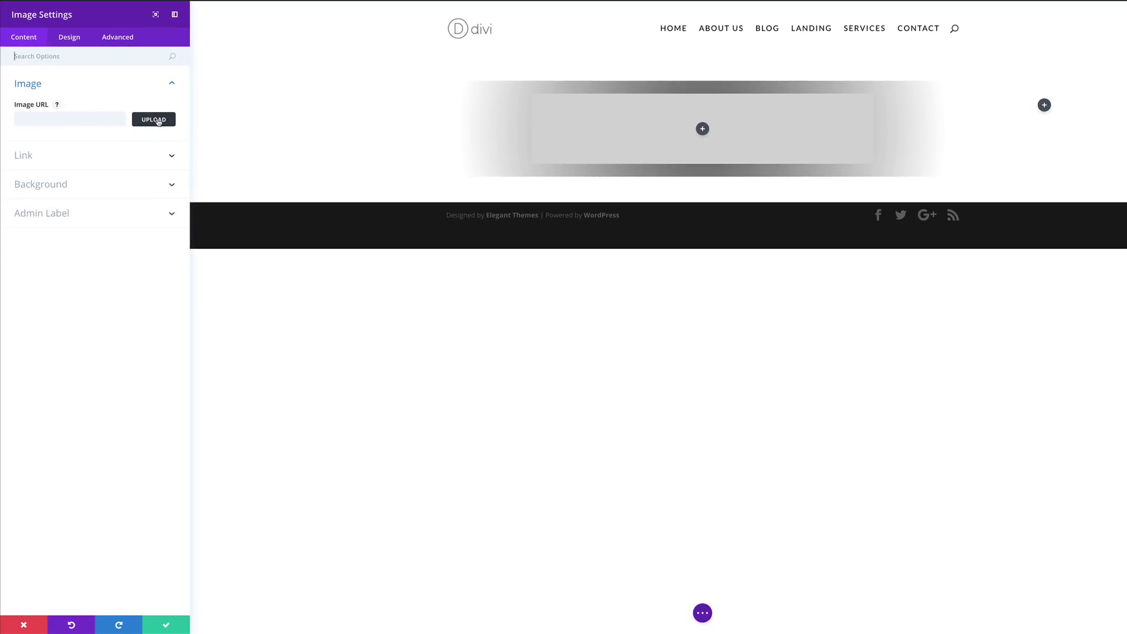
Load the beach sunset photo with the surfer from the media library into the image module
click(158, 120)
click(233, 112)
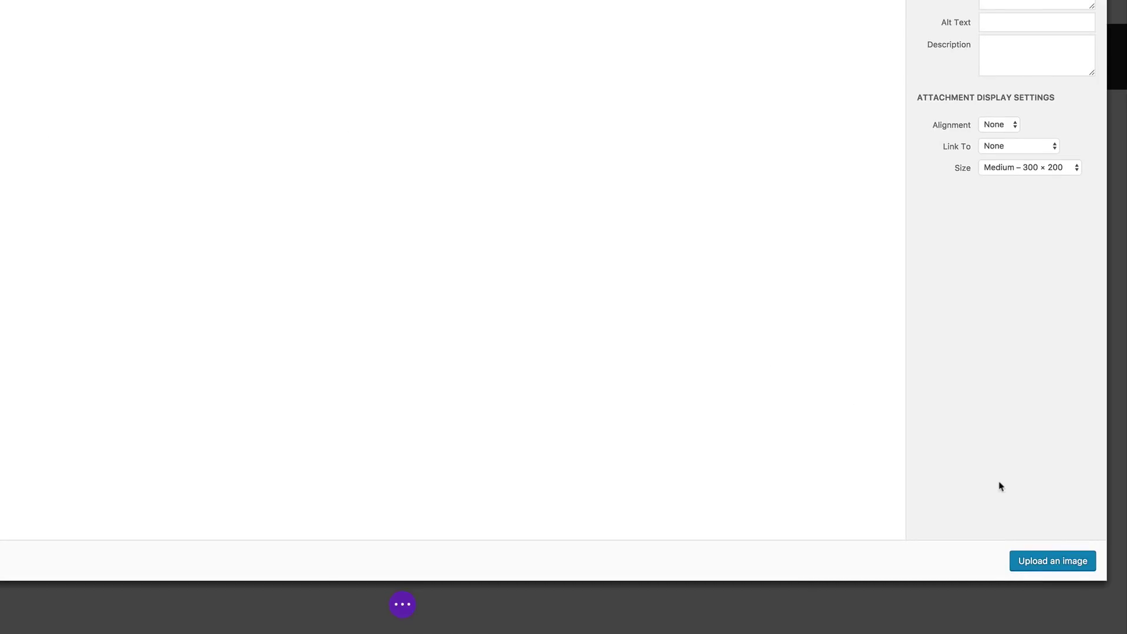
click(1060, 562)
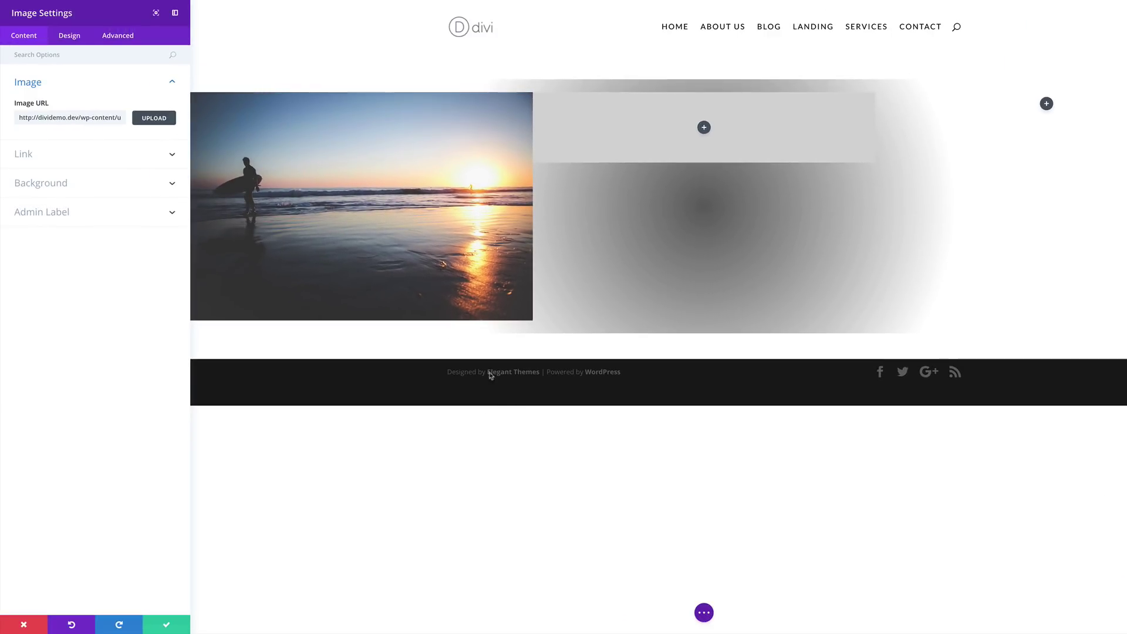
Add a gradient background to the image module with rgba(255,255,255,0) as first color and #086191 as second color
click(60, 182)
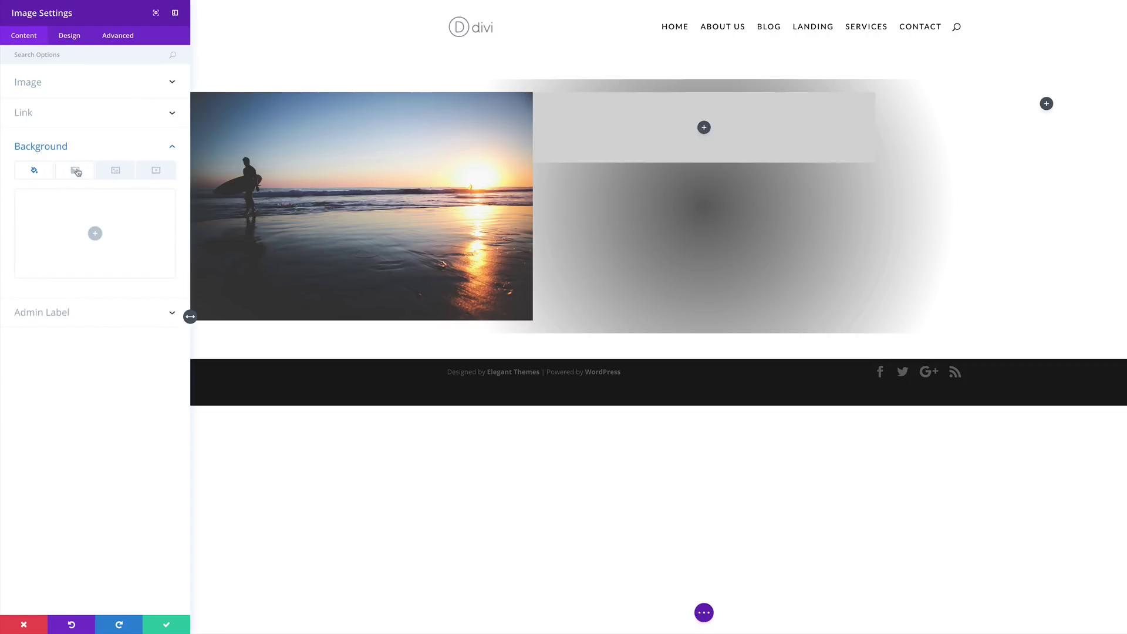
click(77, 171)
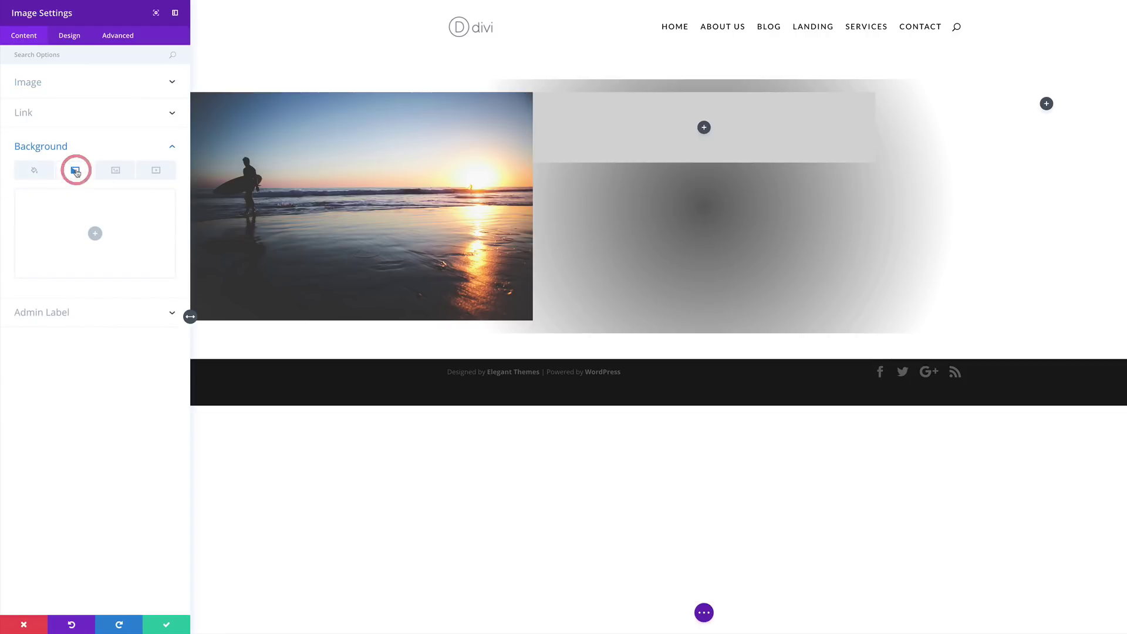
click(96, 234)
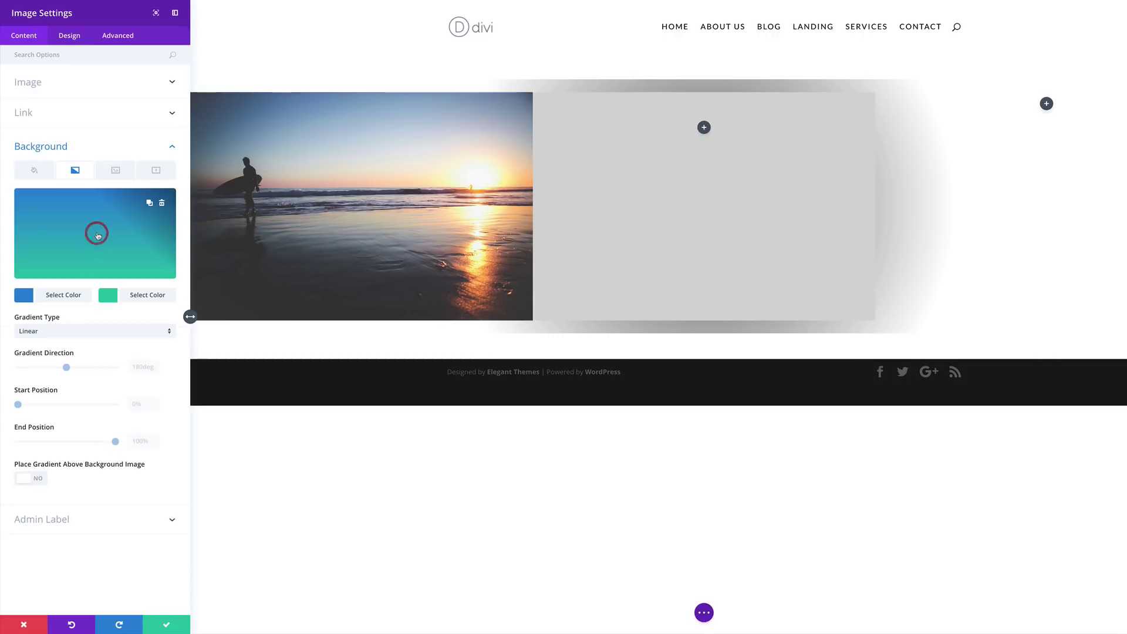
click(23, 296)
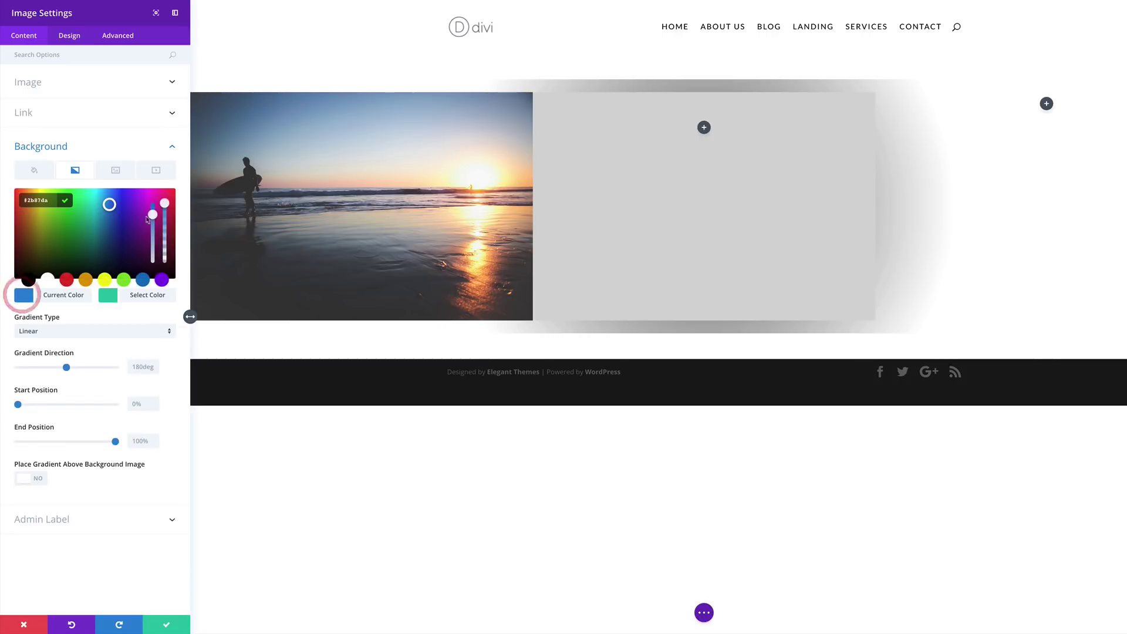
mouse_move(168, 215)
mouse_down()
mouse_move(165, 226)
mouse_move(145, 218)
mouse_up()
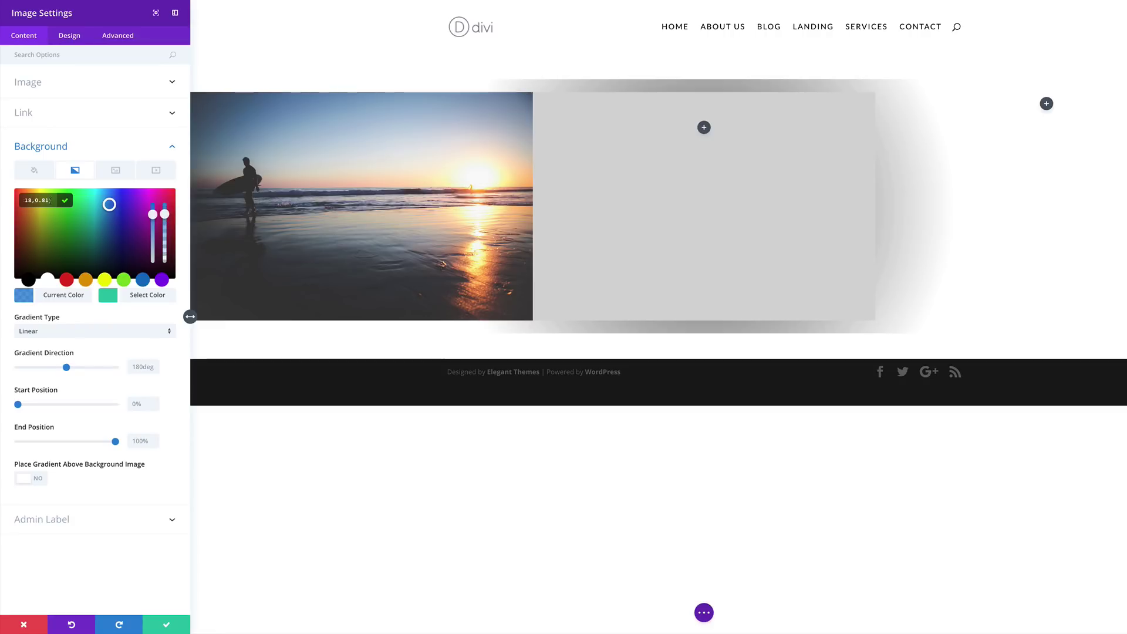
drag(50, 200, 28, 201)
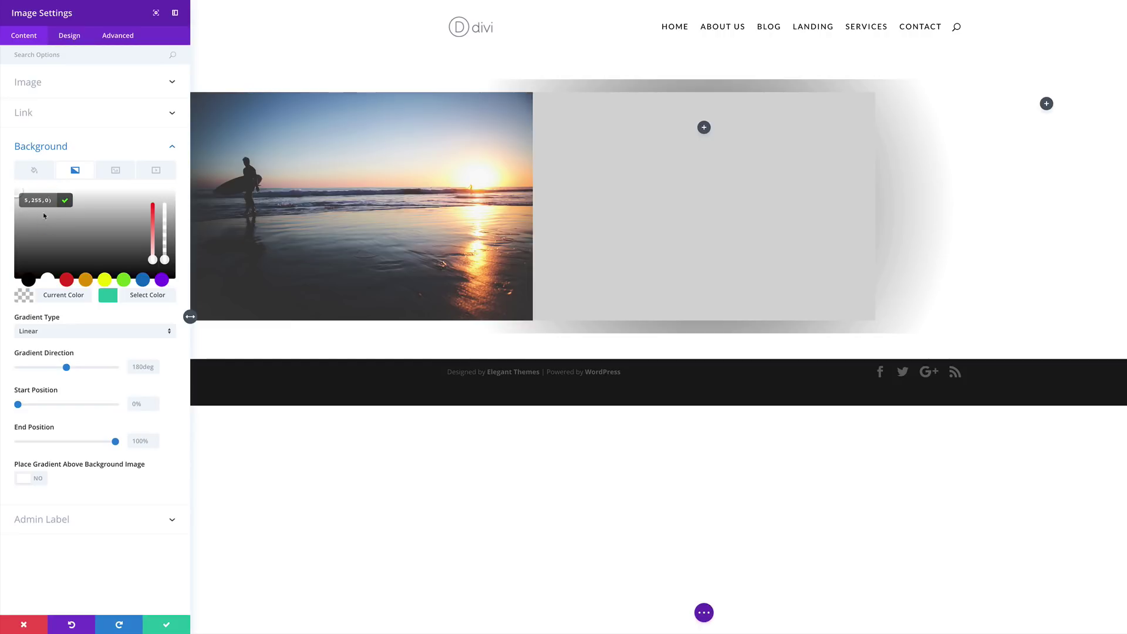
click(108, 295)
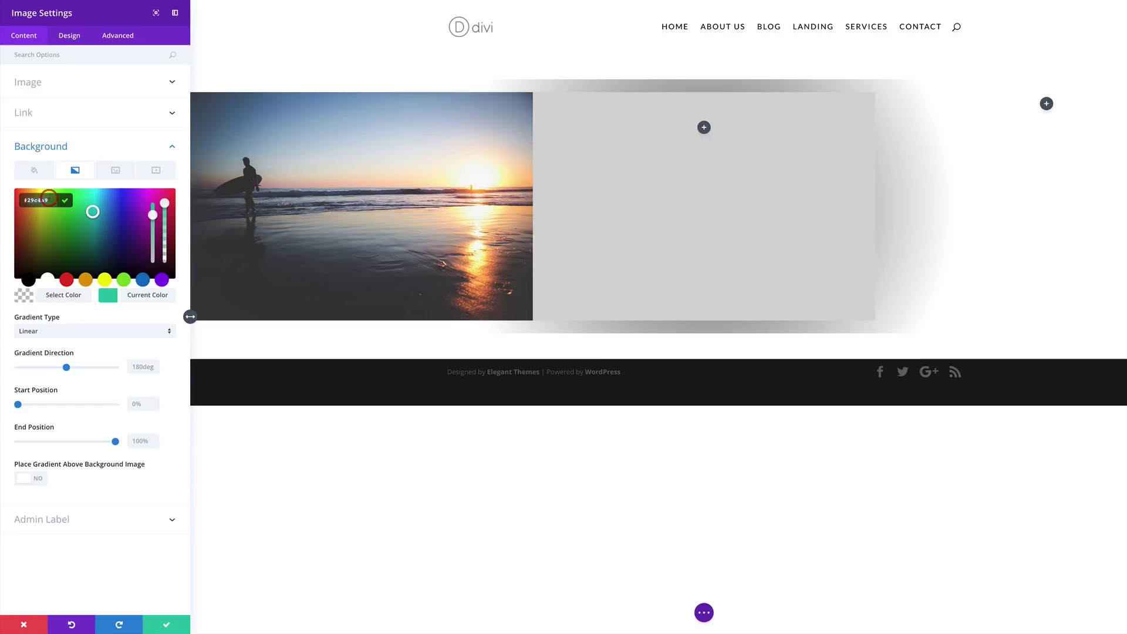
text(#086191)
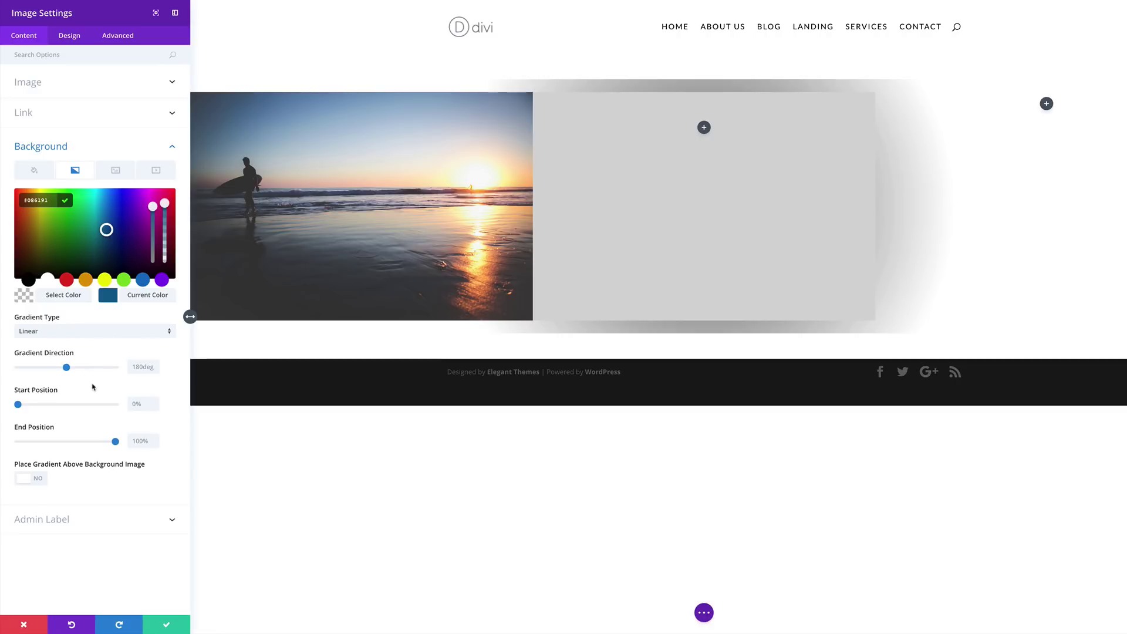
Set the image gradient's start and end positions to 60% and its direction to 107deg
click(142, 403)
text(60)
double_click(149, 441)
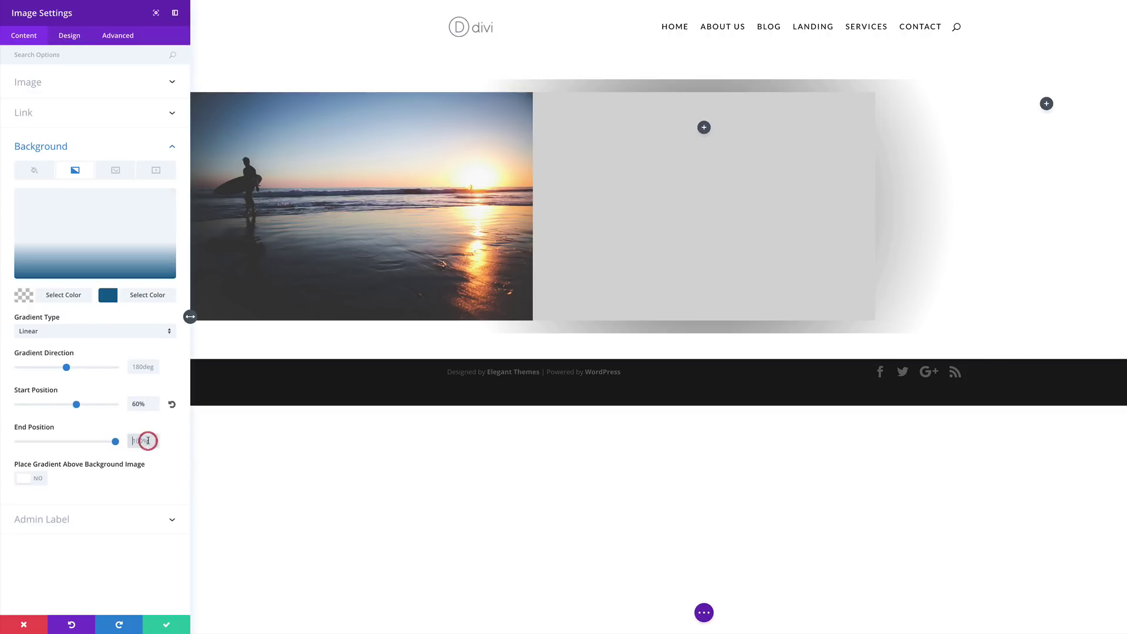
text(60)
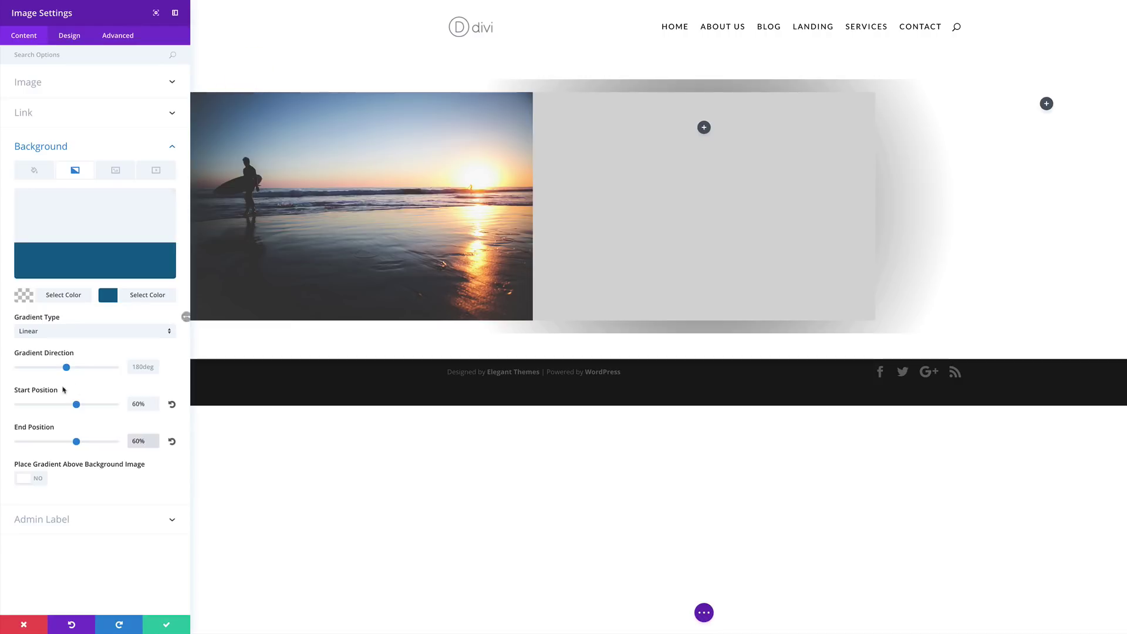
click(137, 368)
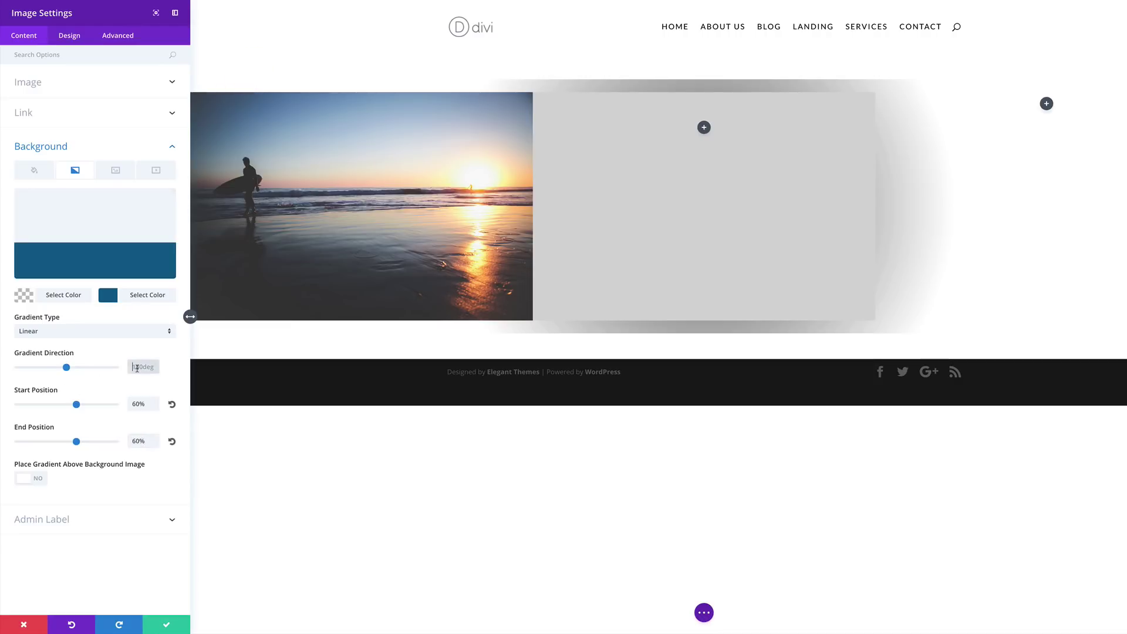
text(107)
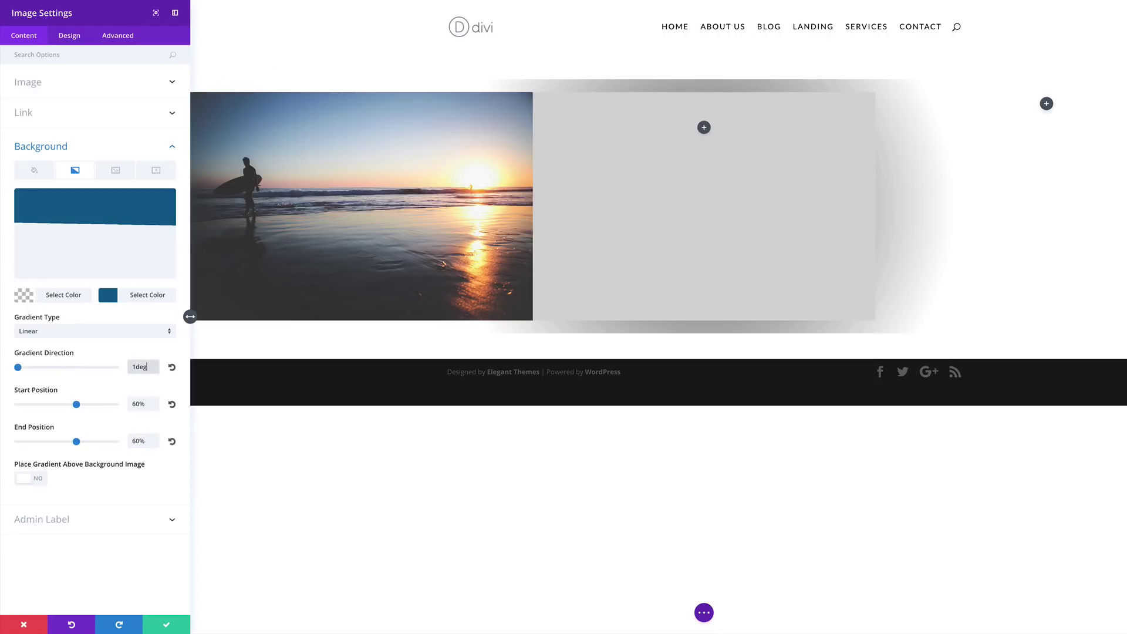
drag(18, 367, 47, 368)
mouse_move(122, 247)
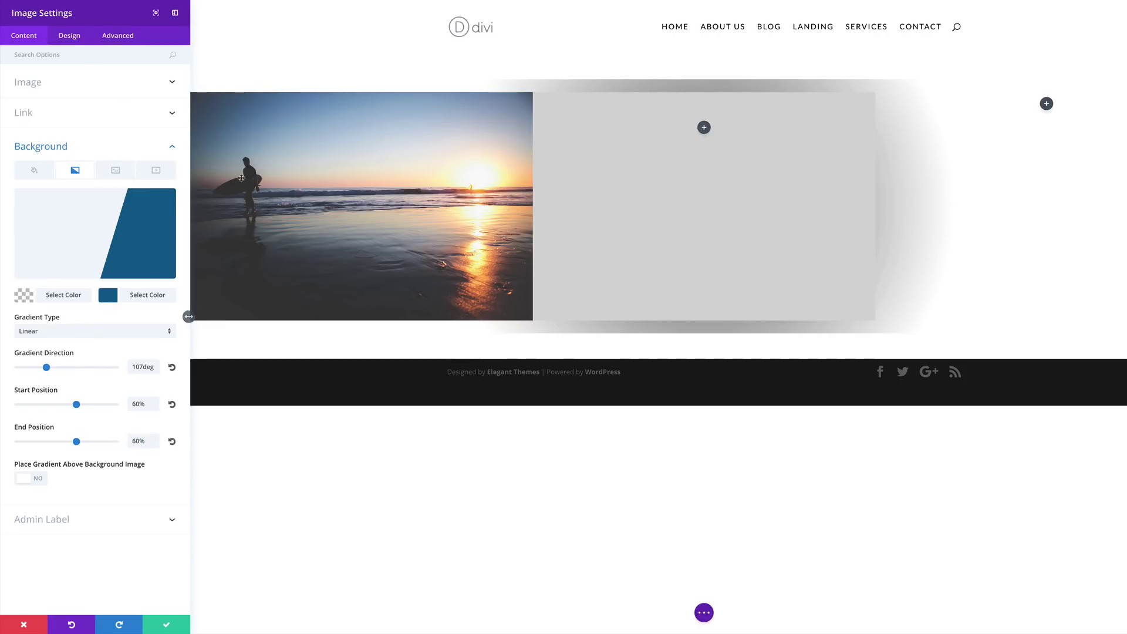
Align the image to the left and set its top custom margin to 100px
click(69, 36)
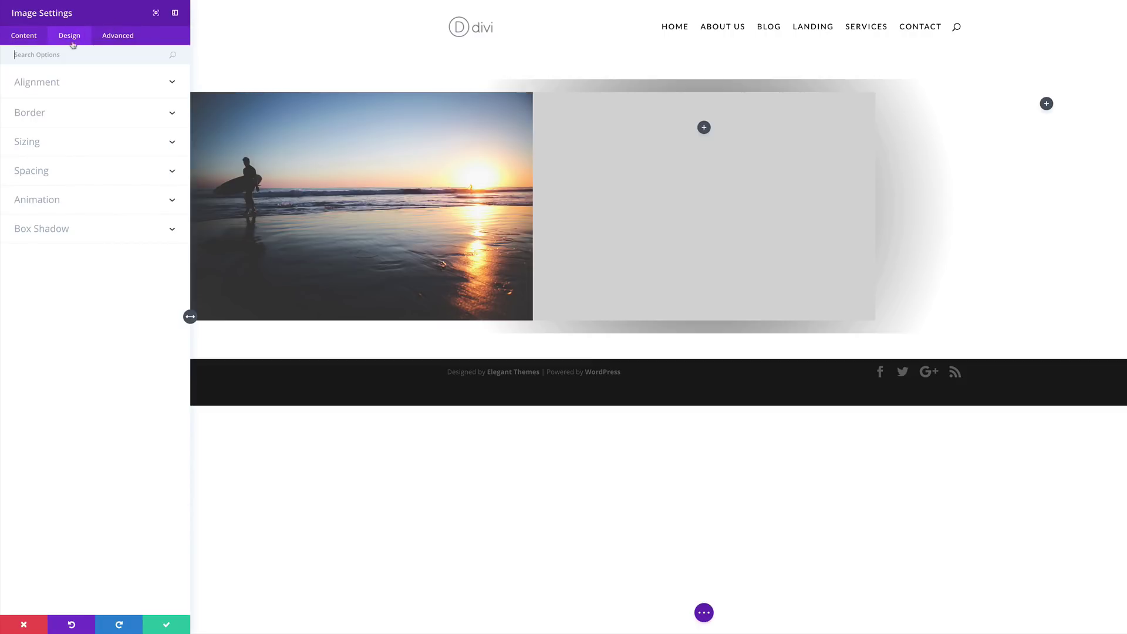
click(55, 87)
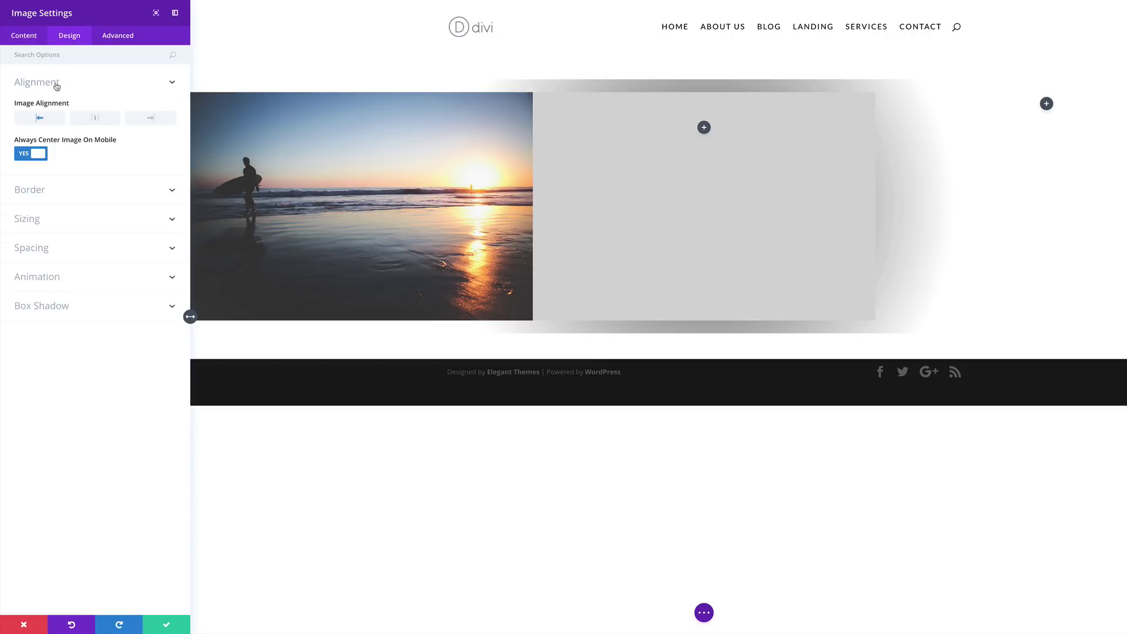
click(47, 119)
click(45, 250)
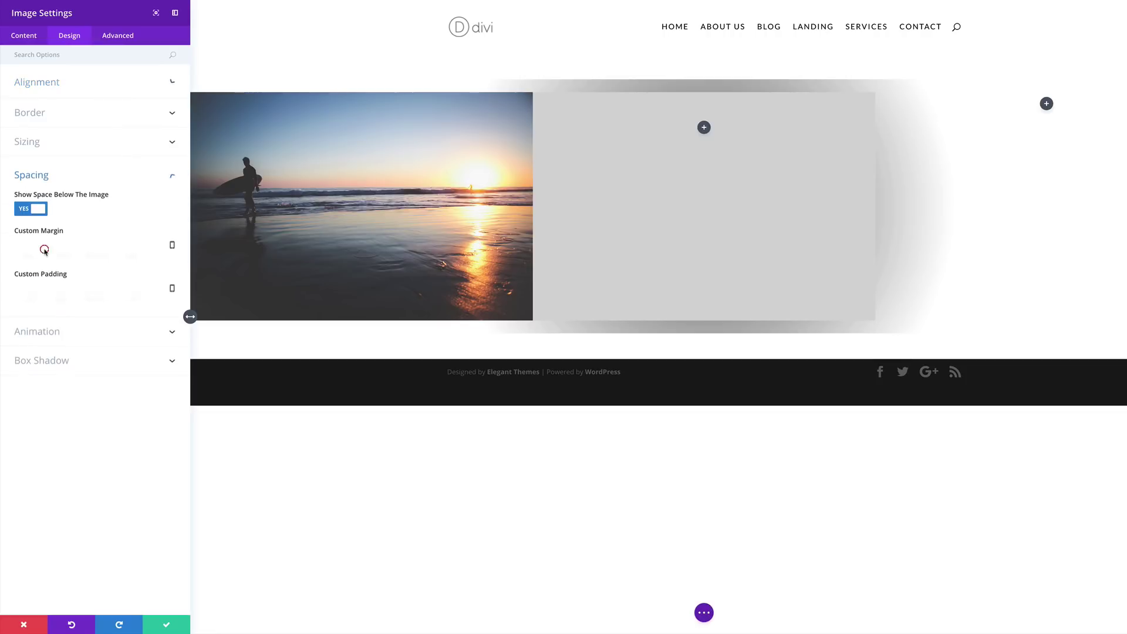
click(29, 245)
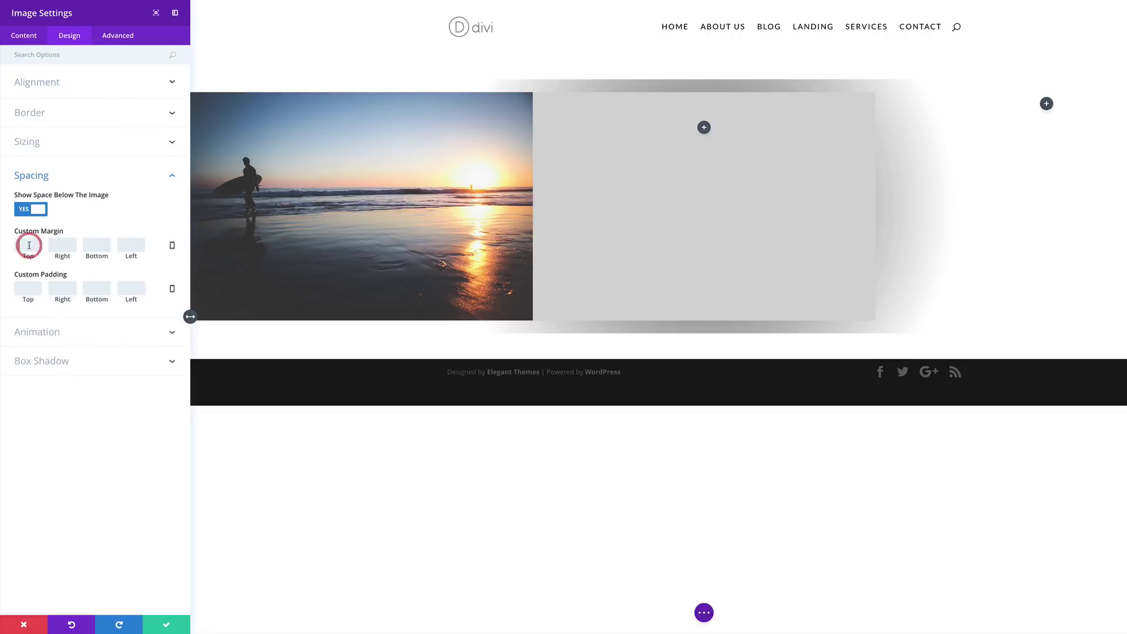
text(100px)
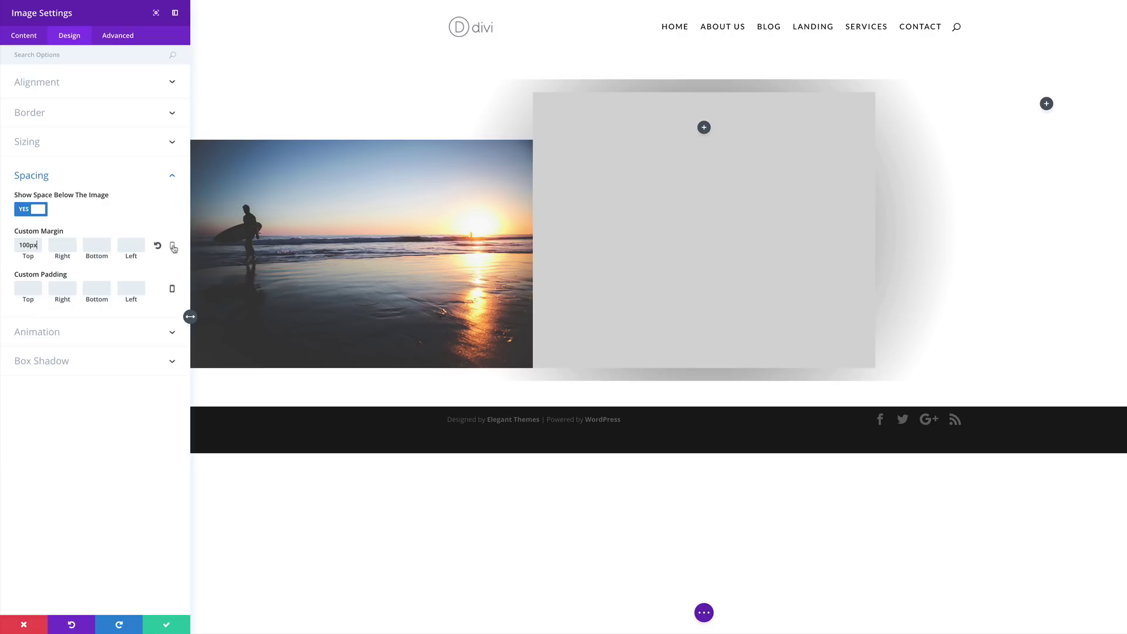
Set the image's top margin to 0px for tablet and smartphone, and return to the desktop values
click(172, 246)
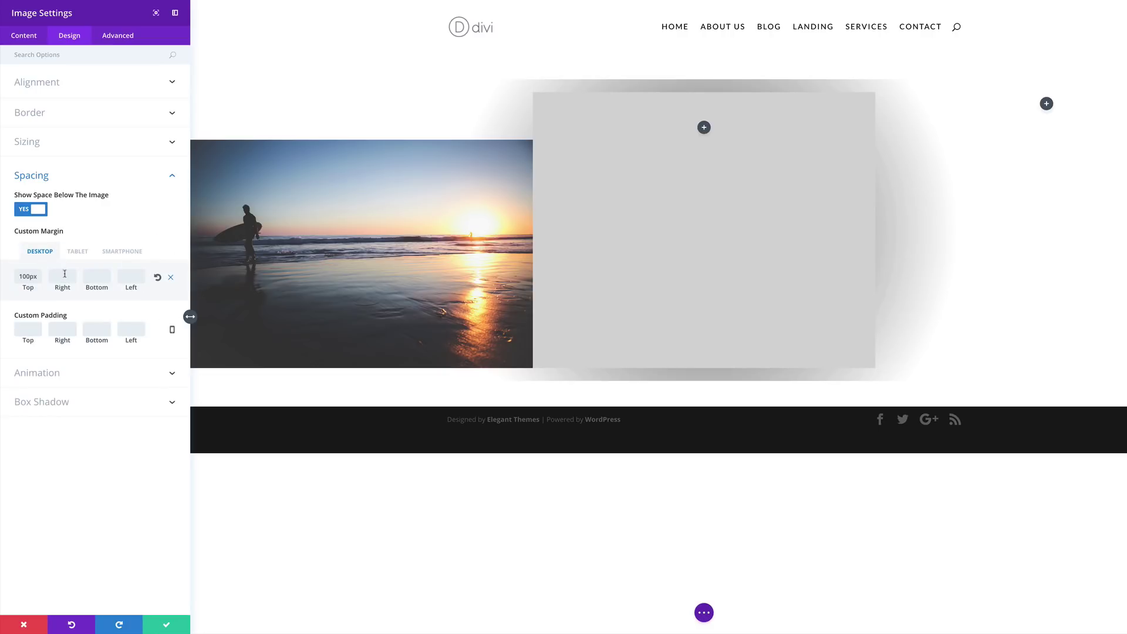
click(85, 253)
click(33, 276)
text(0)
click(122, 252)
click(25, 277)
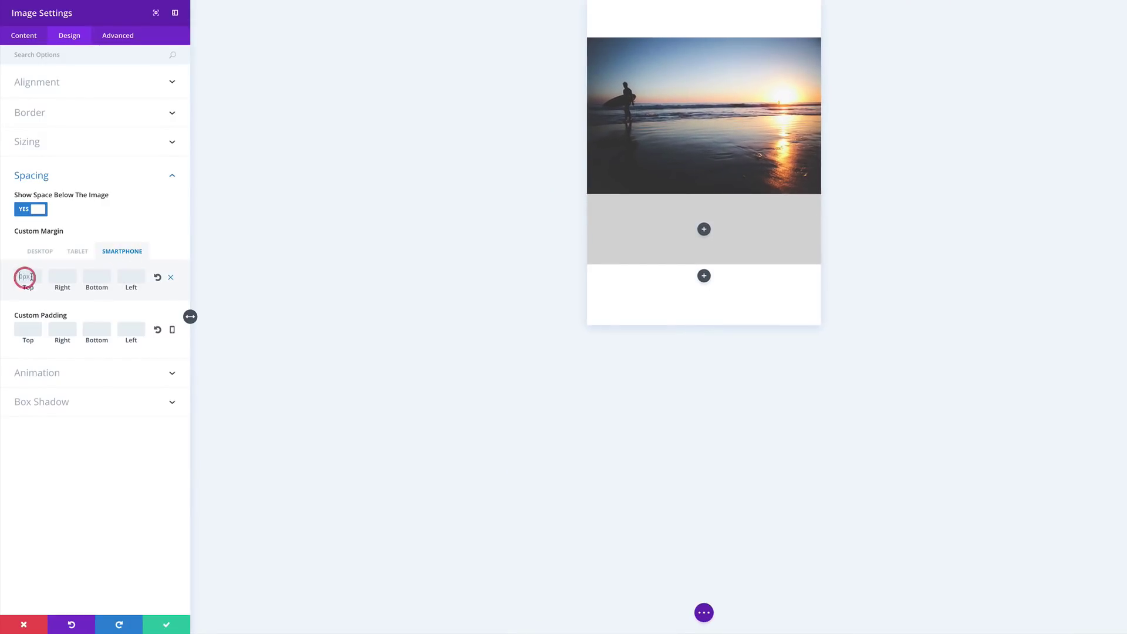
text(0)
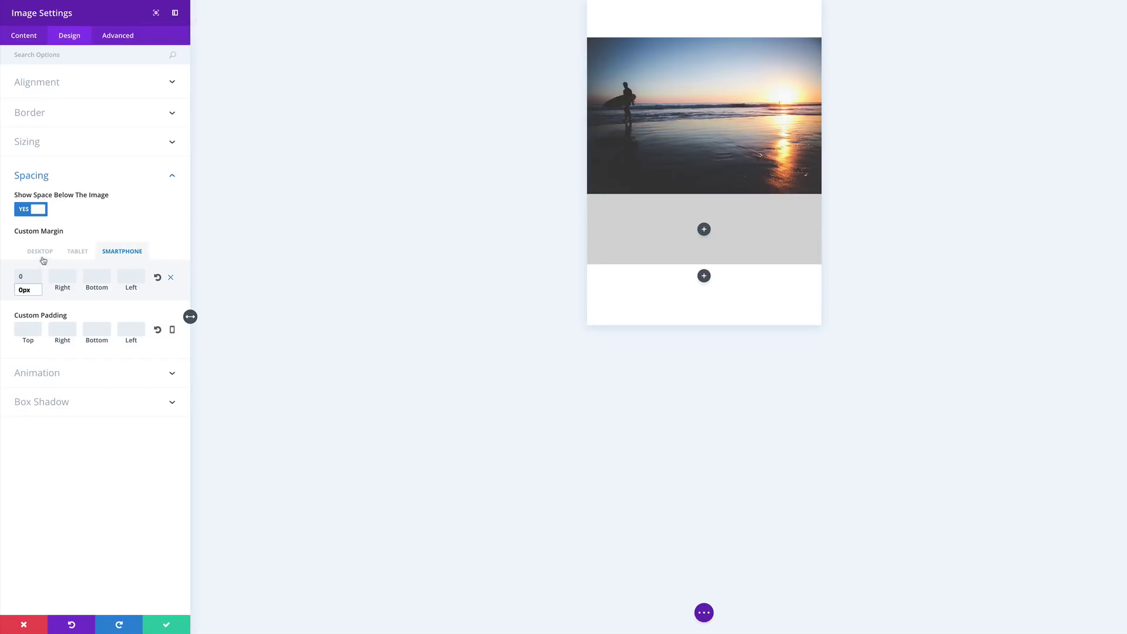
click(42, 257)
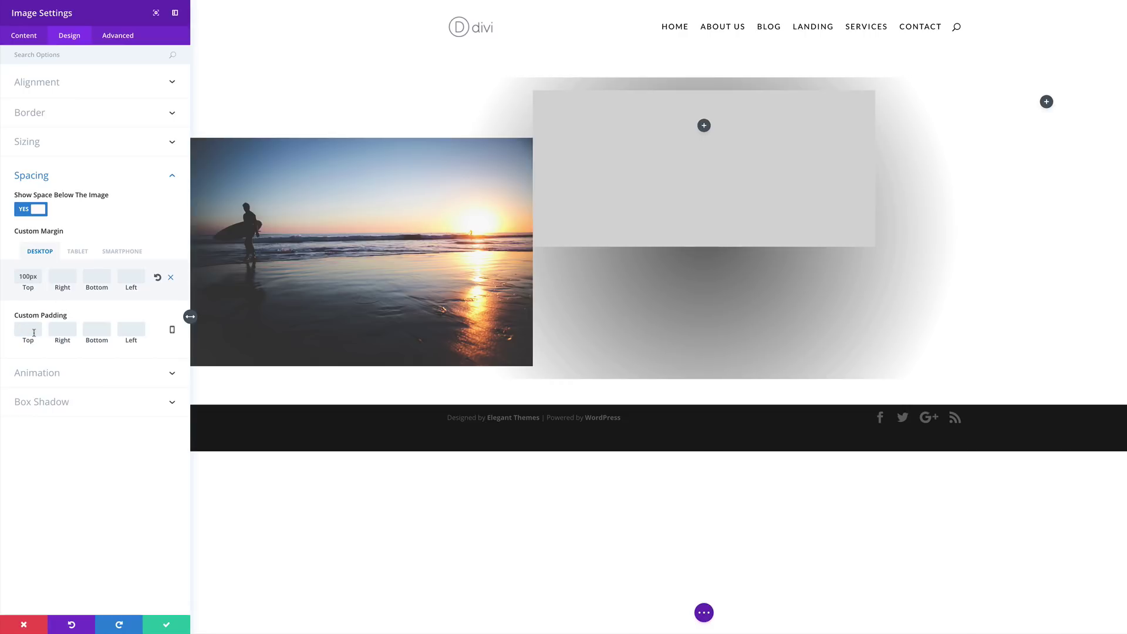
Set the image's top and bottom custom padding to 20px
text(20)
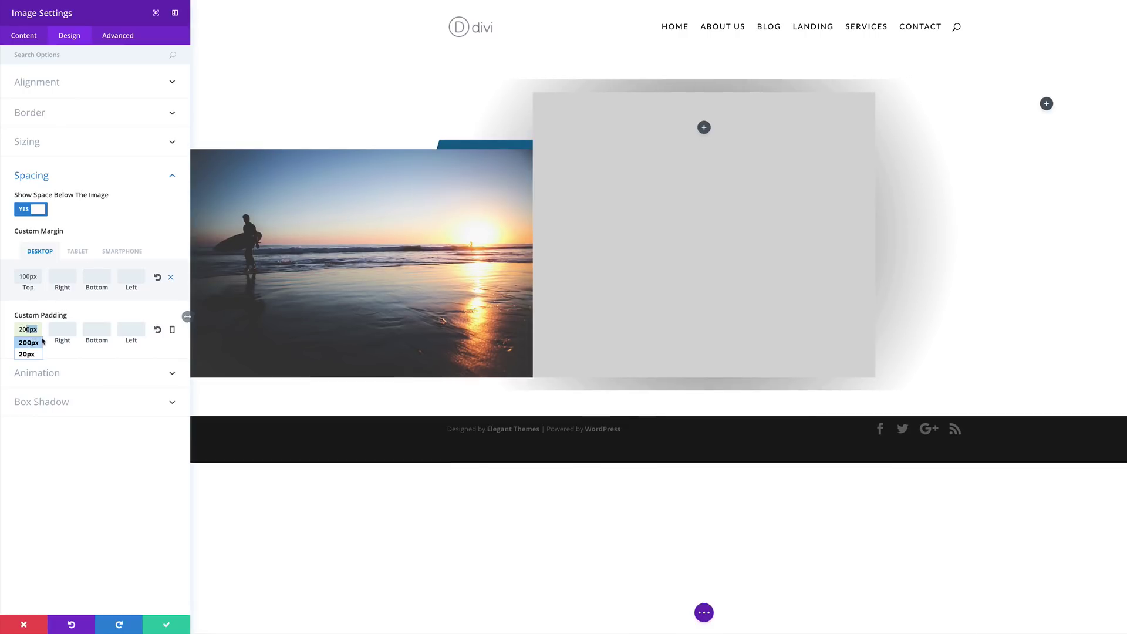
click(94, 328)
text(20)
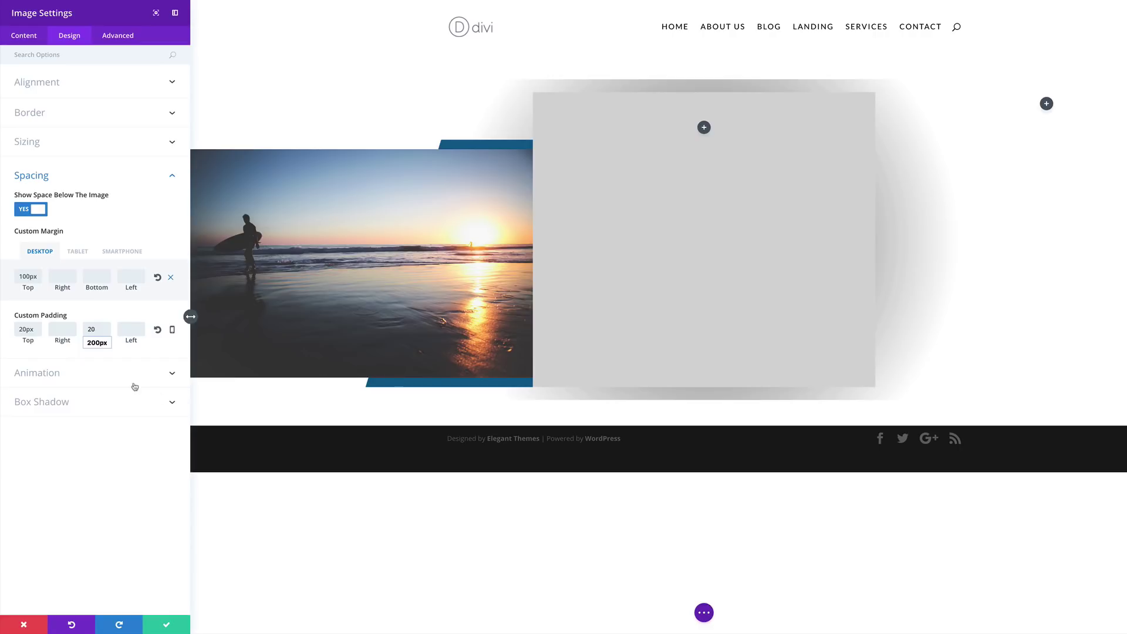
click(115, 454)
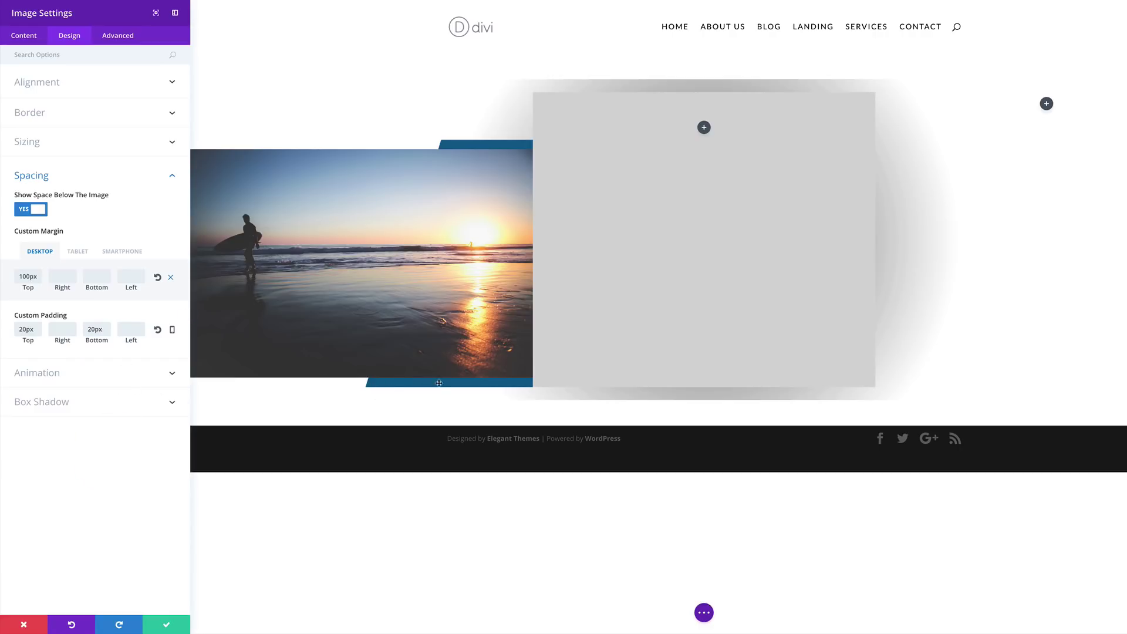
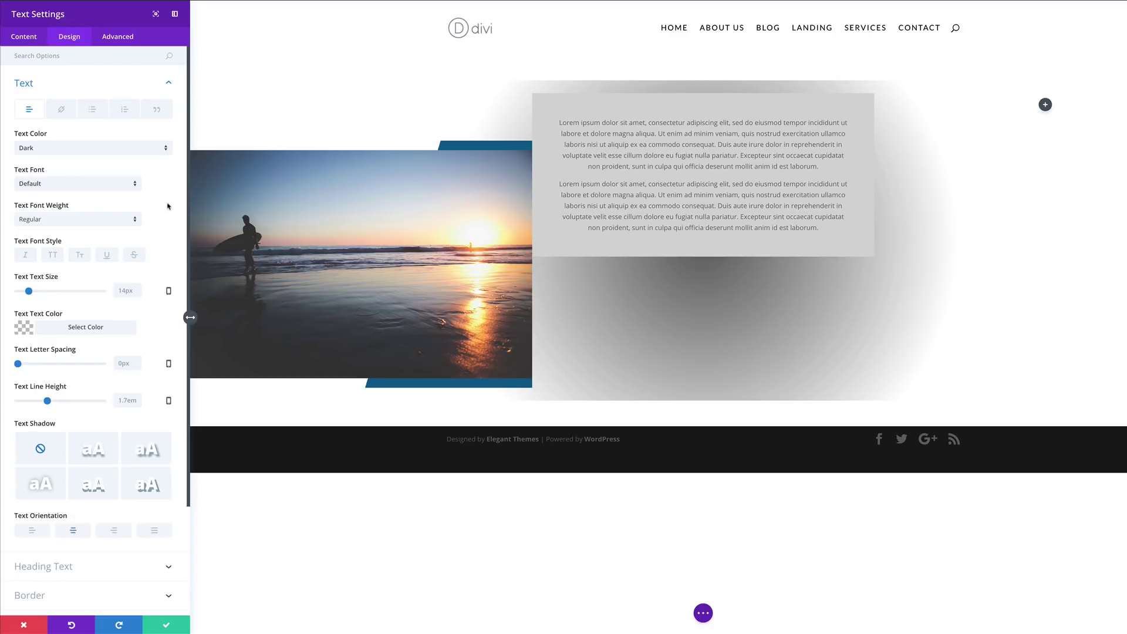
Set the middle column text's size to 12px and its color to black (#000000)
double_click(123, 291)
text(12)
click(129, 273)
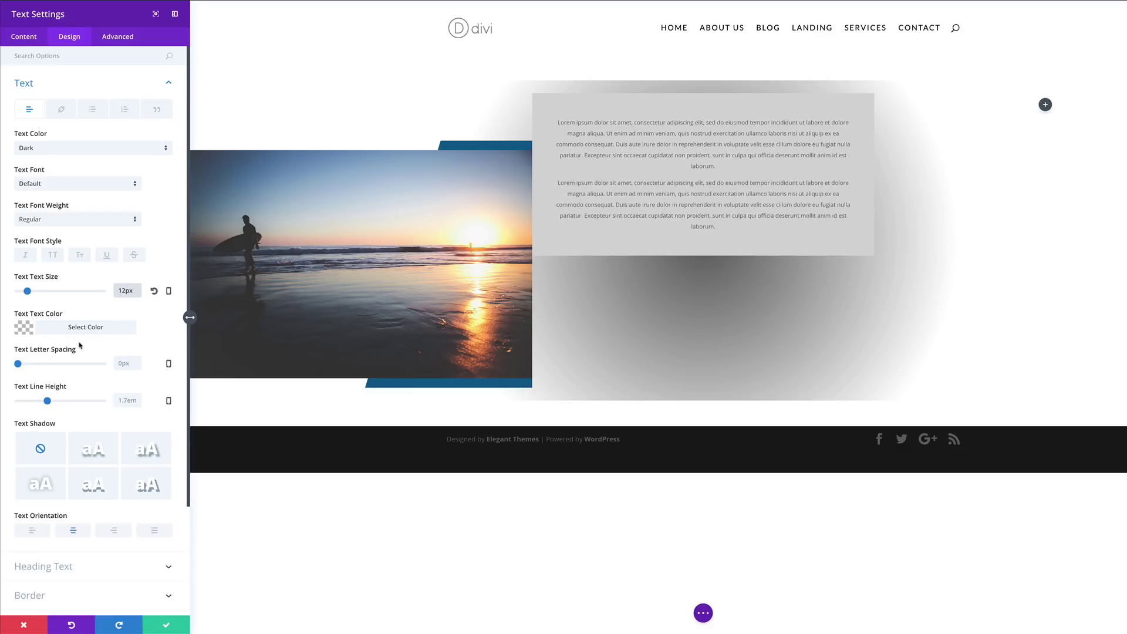
click(25, 330)
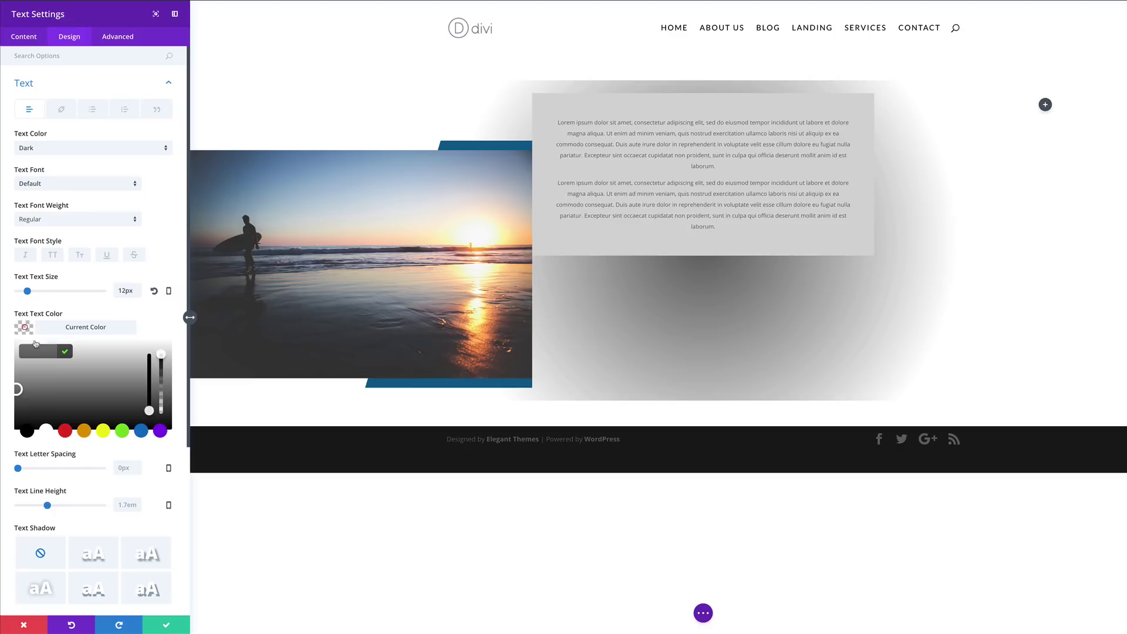
click(27, 430)
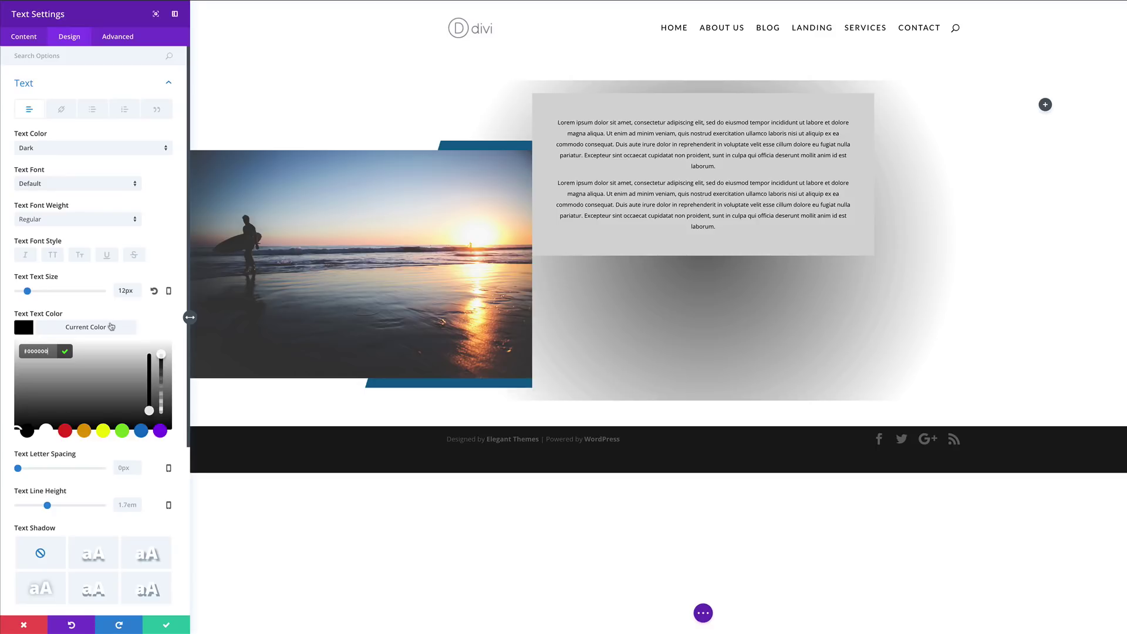
Set the text module's width to 84% and center the module in its column
scroll(113, 327, down, 4)
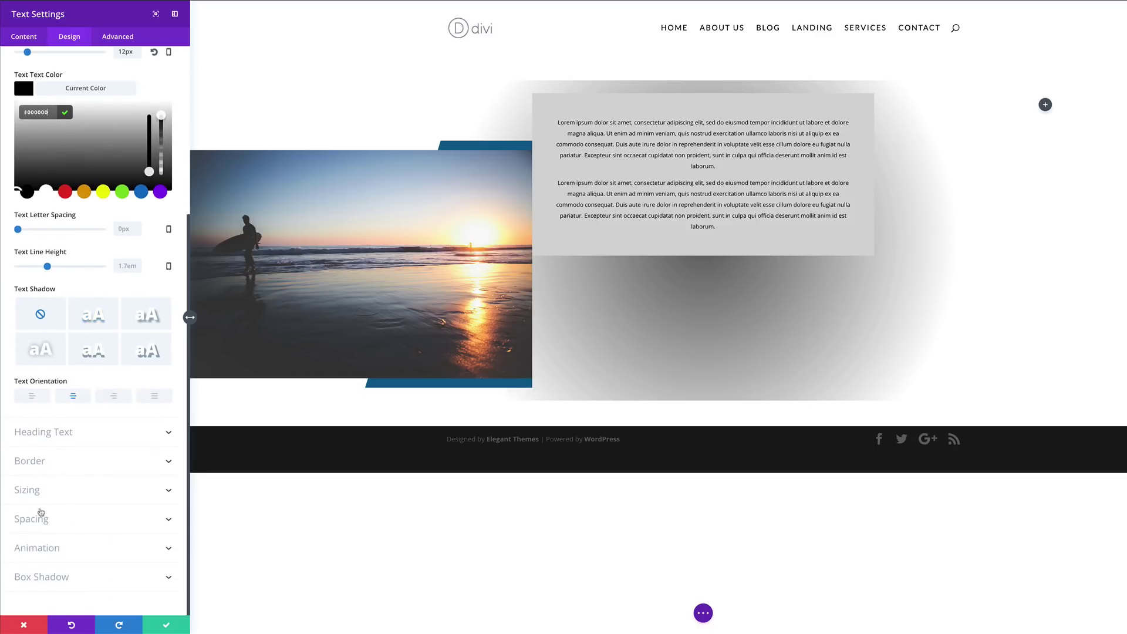
click(34, 491)
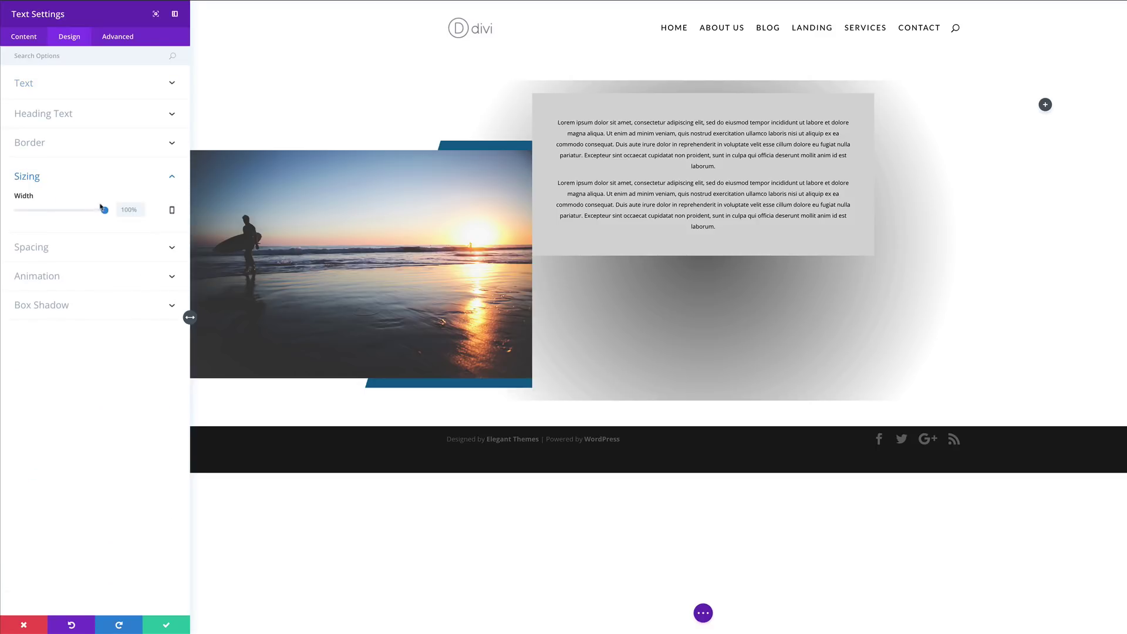
drag(107, 212, 92, 214)
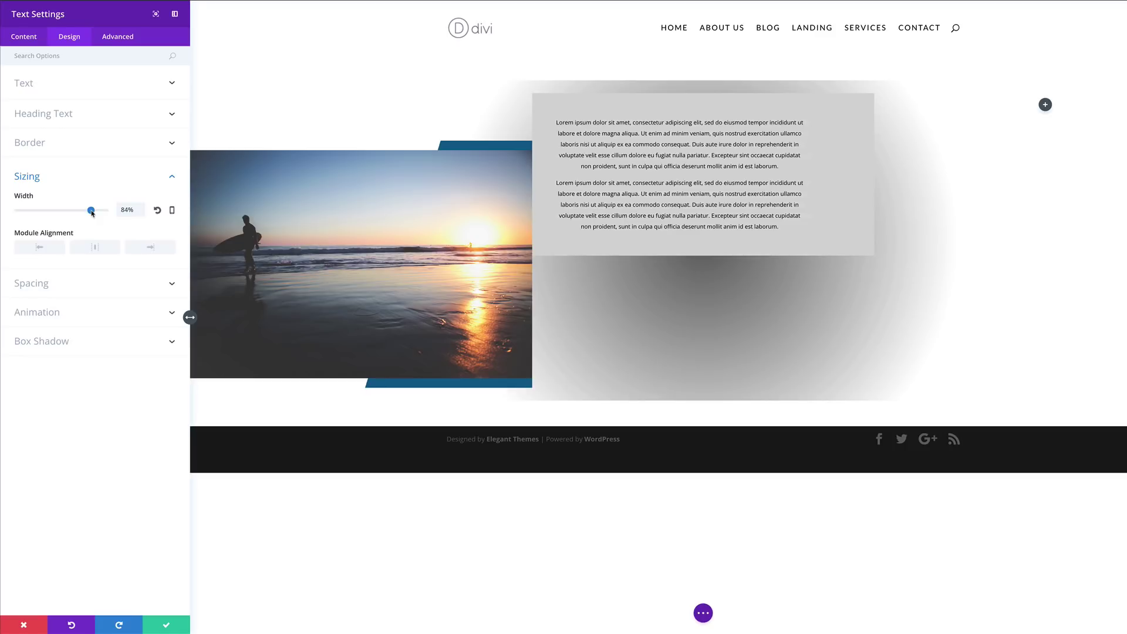
click(95, 247)
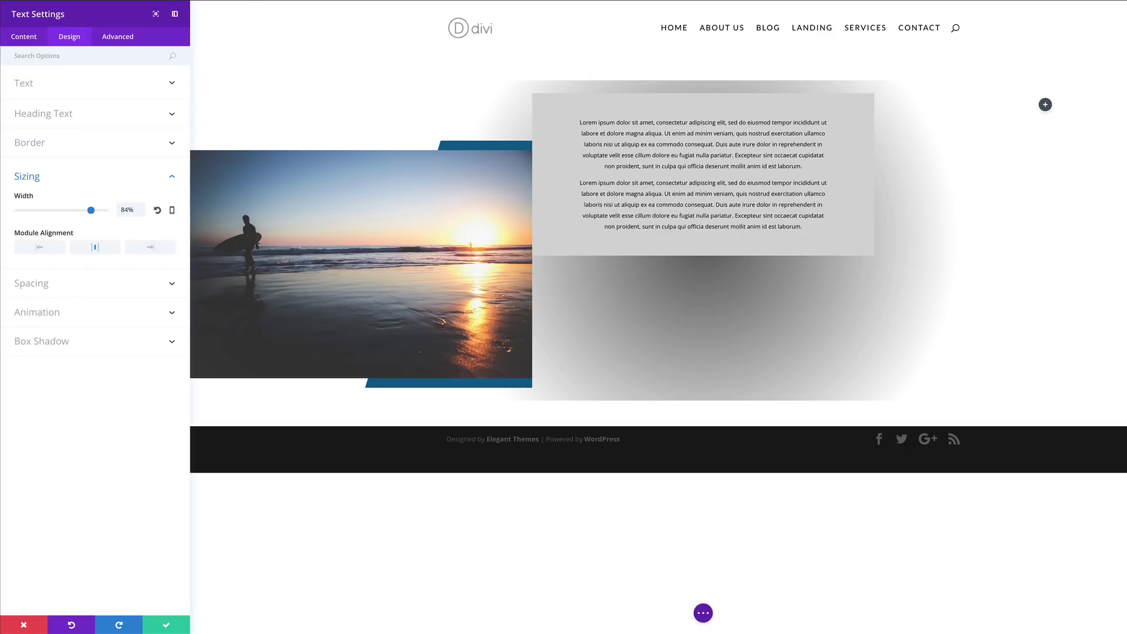
Set the text module's top and bottom custom margins to 50px and save the module
click(36, 283)
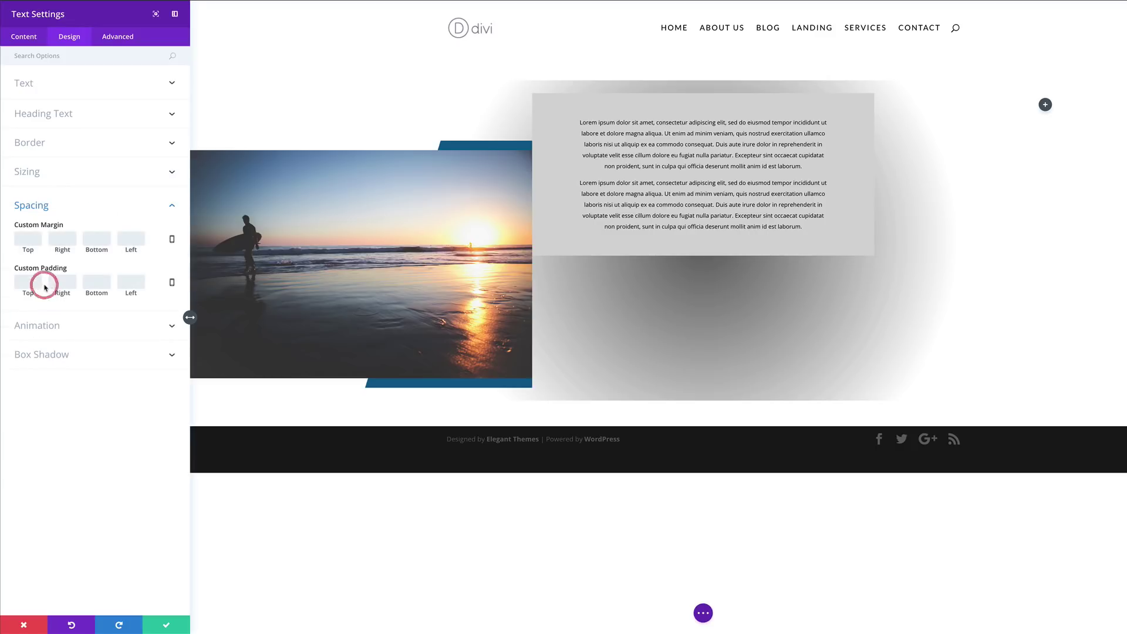
click(34, 238)
text(50)
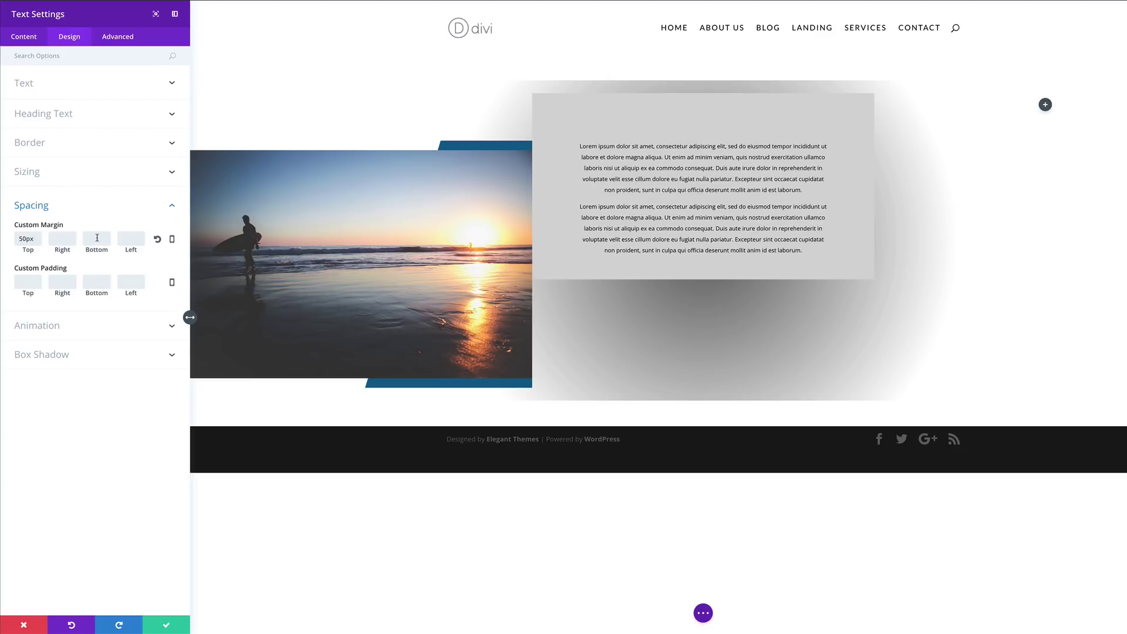
text(50)
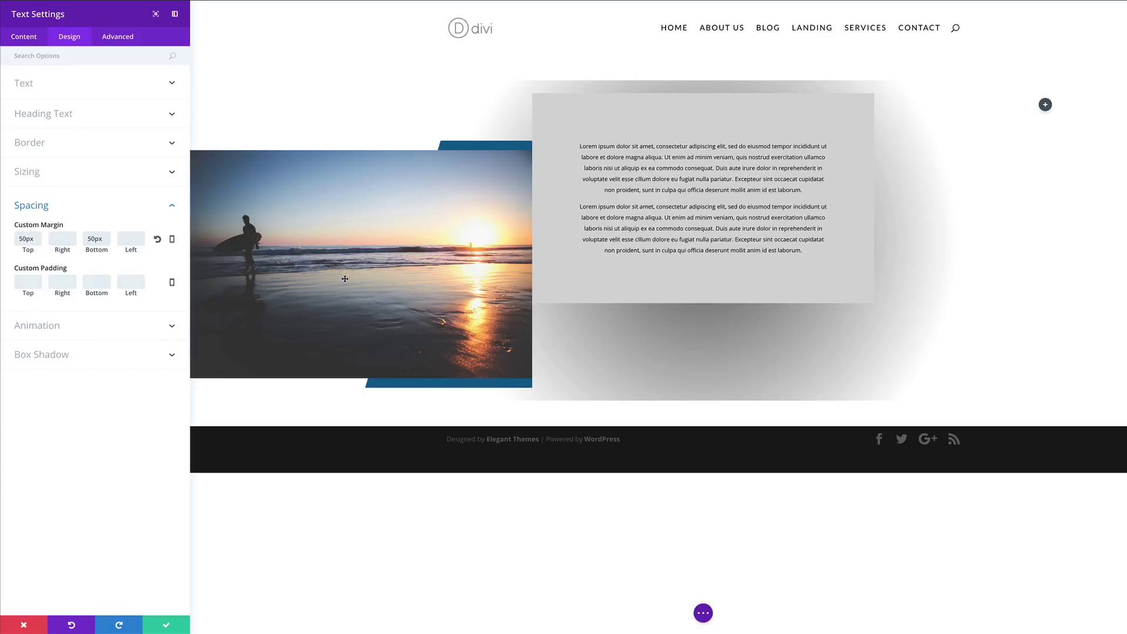
click(171, 626)
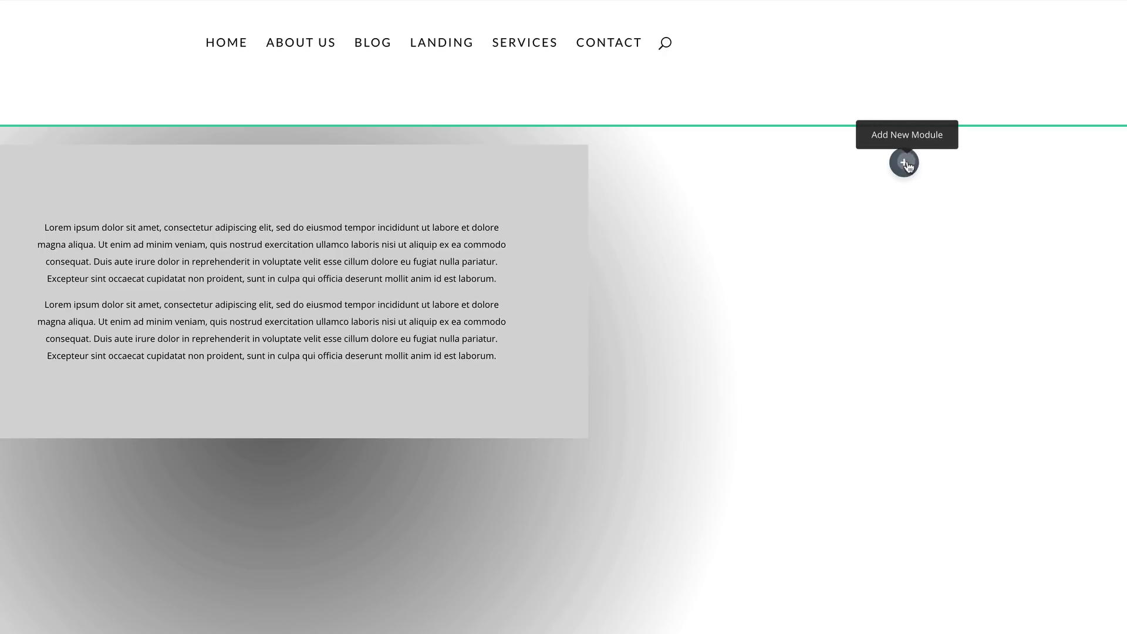
Add an Image module to the empty third column, using the Ferris wheel photo from the media library
click(905, 163)
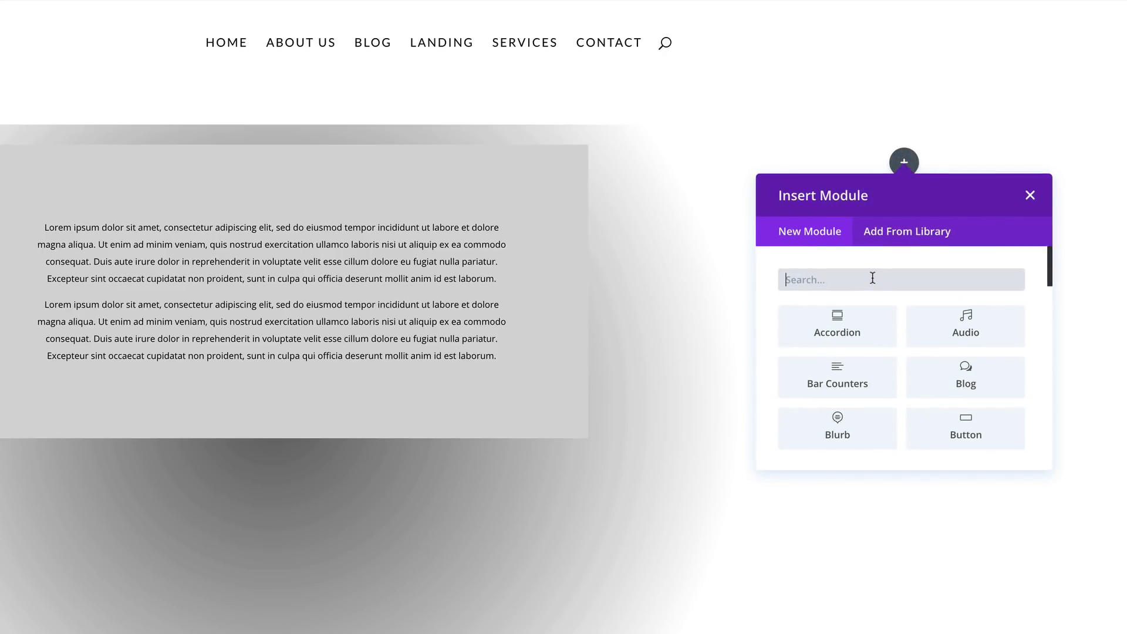
text(image)
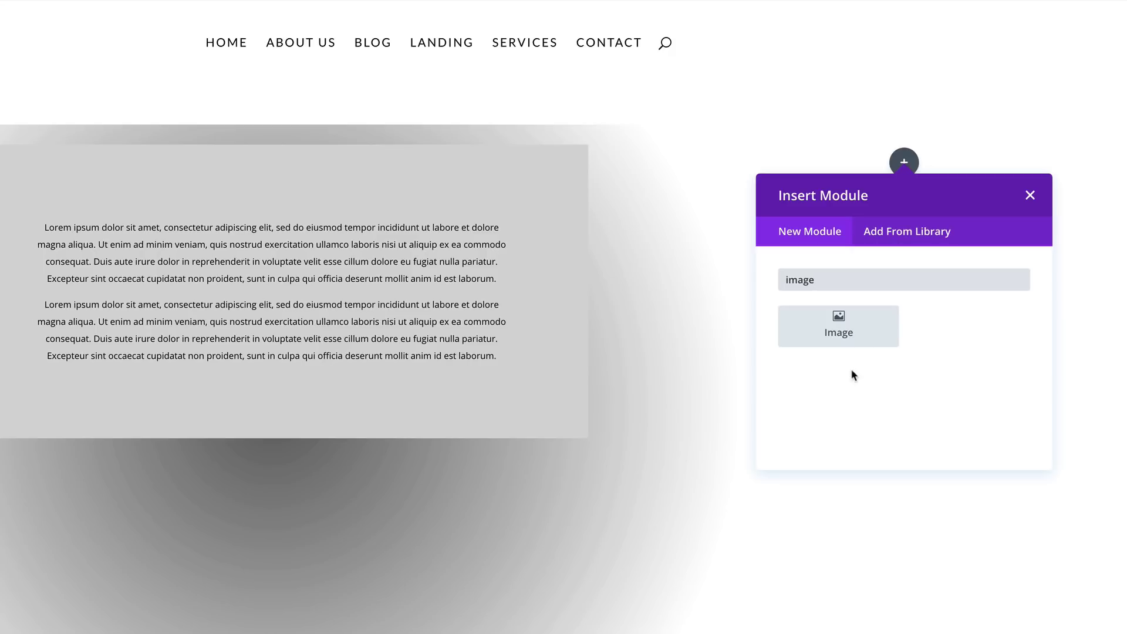
click(852, 328)
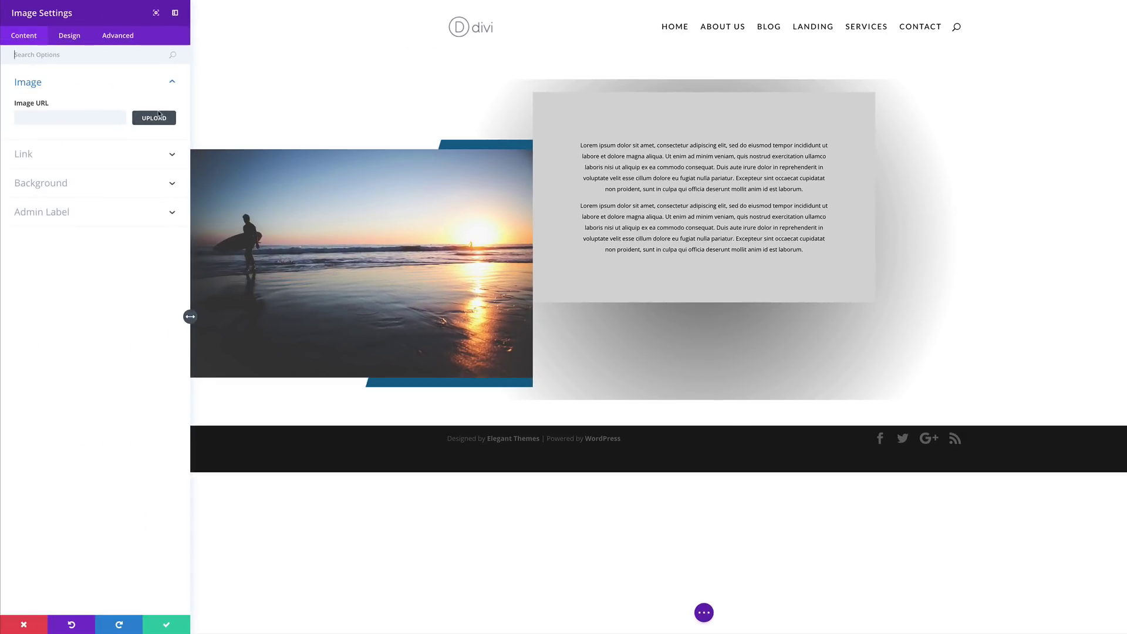
click(153, 118)
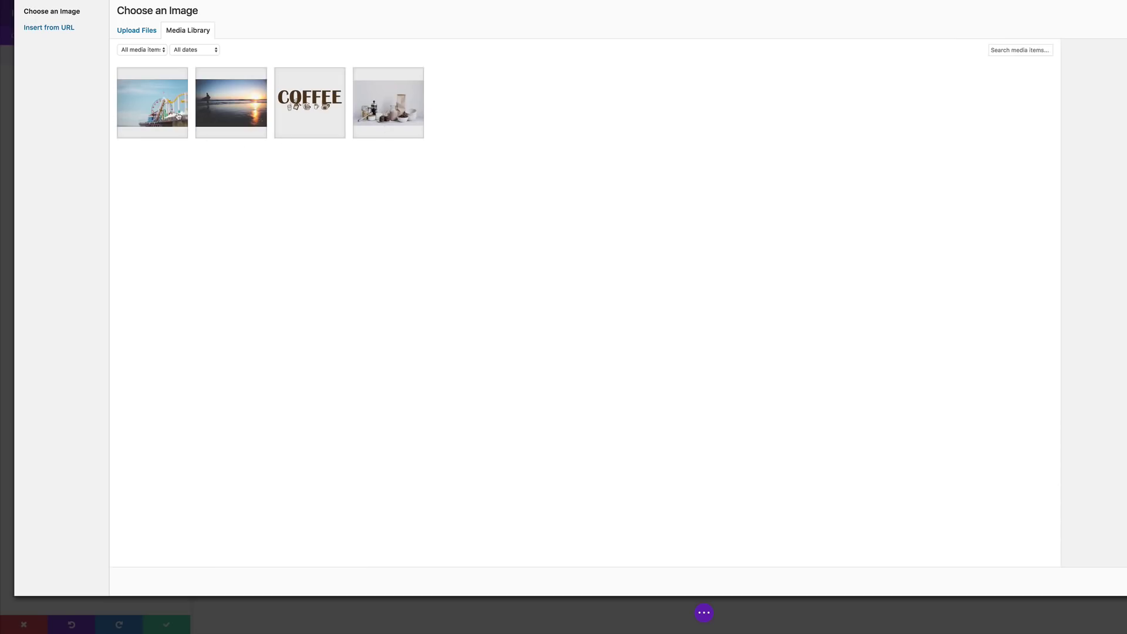
click(178, 116)
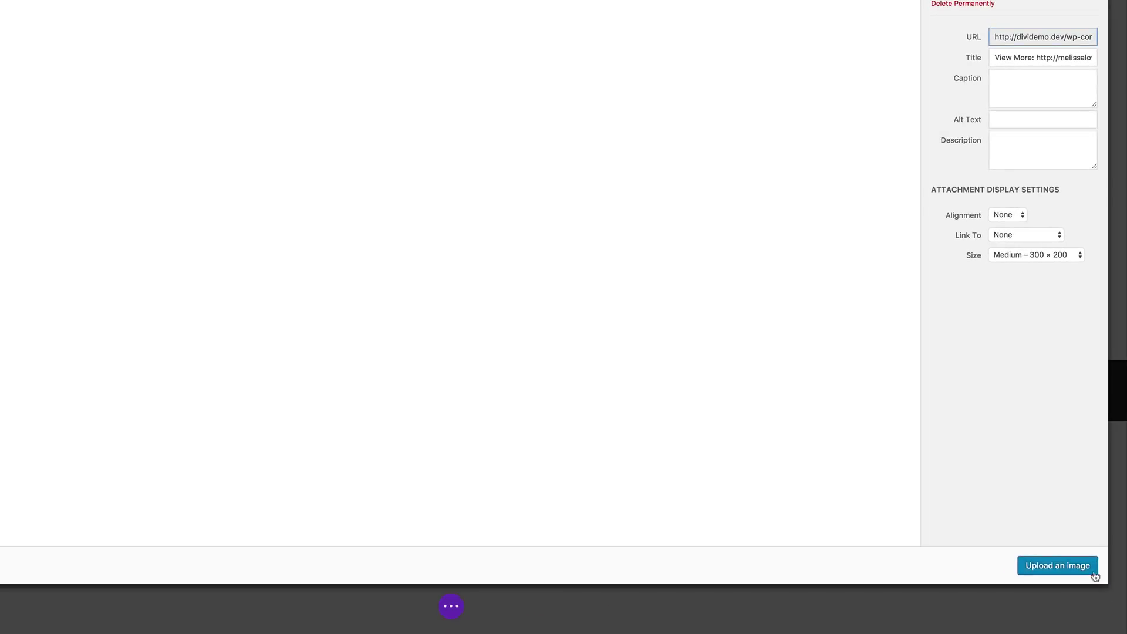
click(1084, 567)
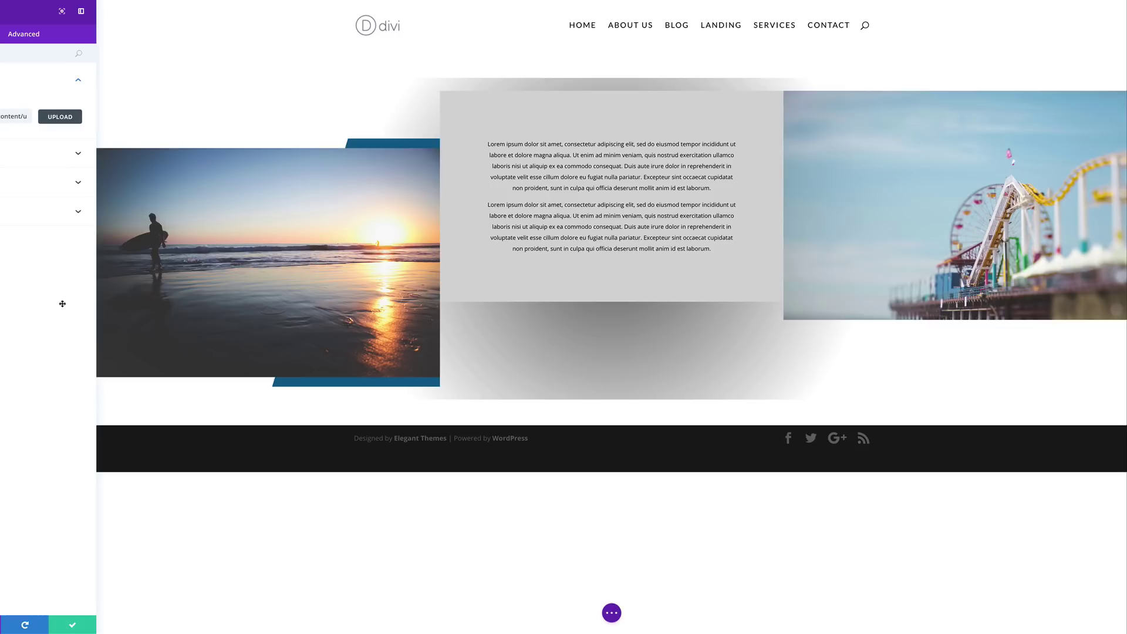
Give the Ferris wheel image a gradient background from brown #a36100 to fully transparent
click(35, 182)
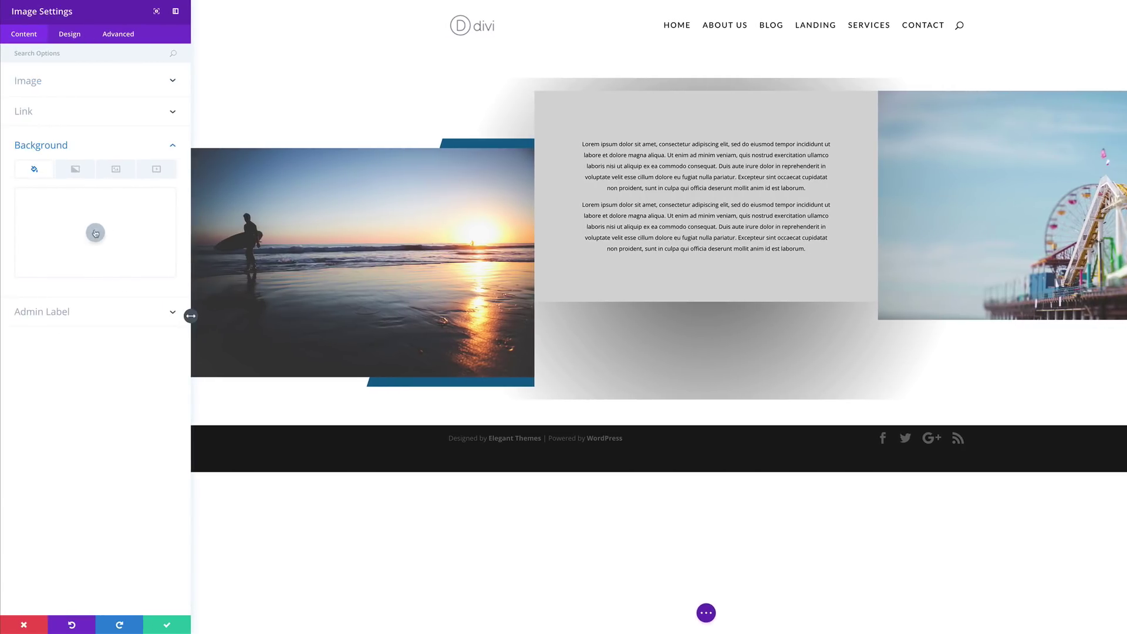
click(76, 170)
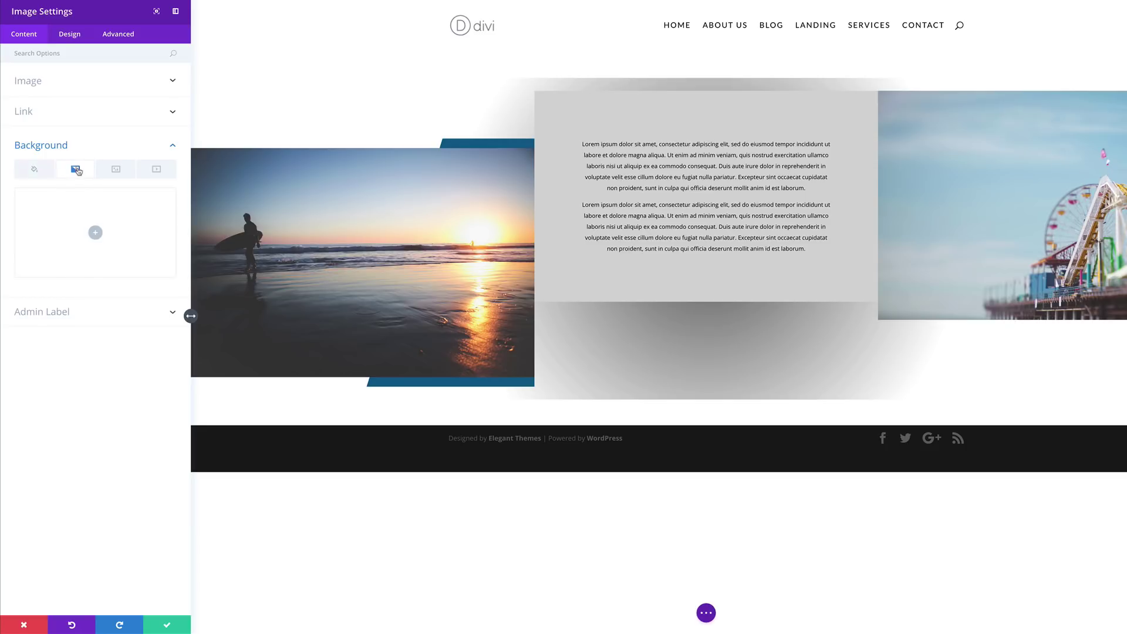
click(95, 233)
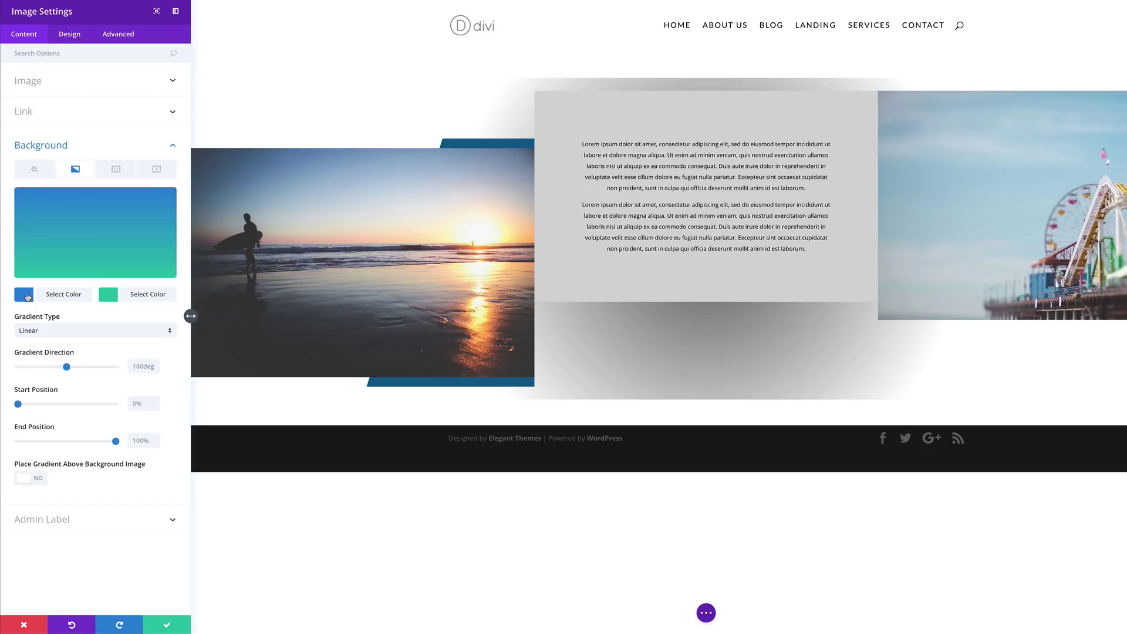
click(24, 295)
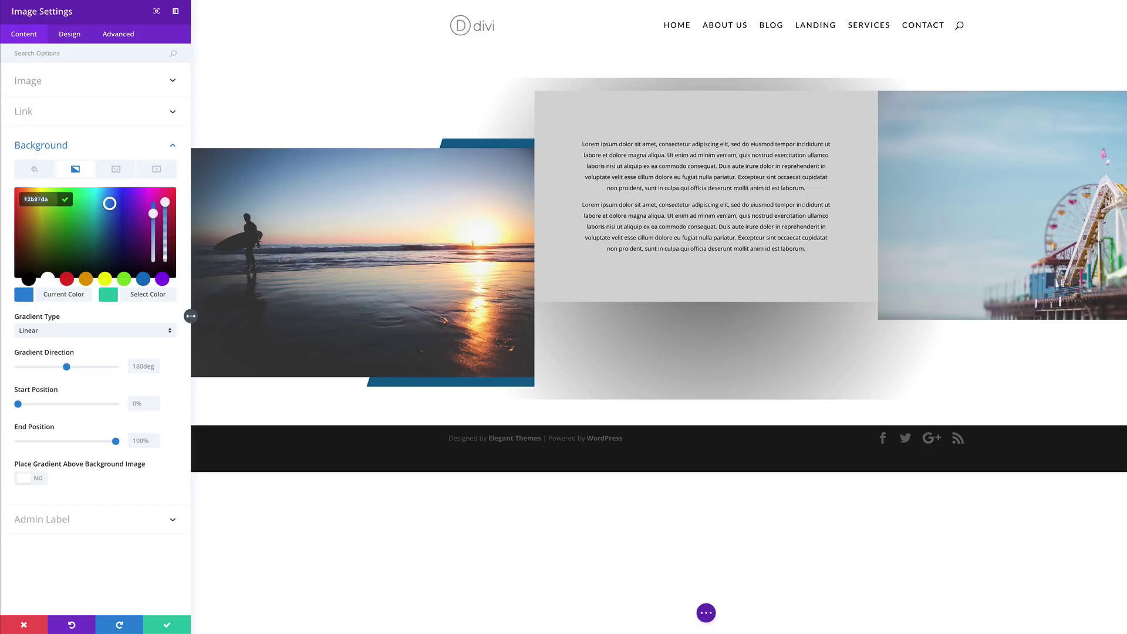
text(#a36100)
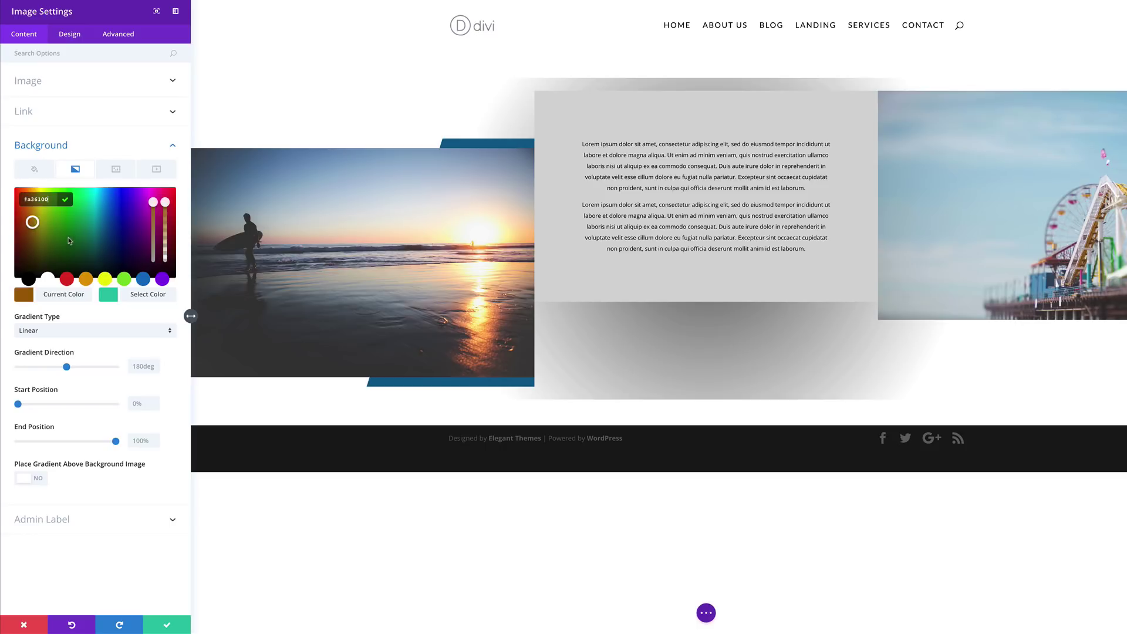
click(110, 298)
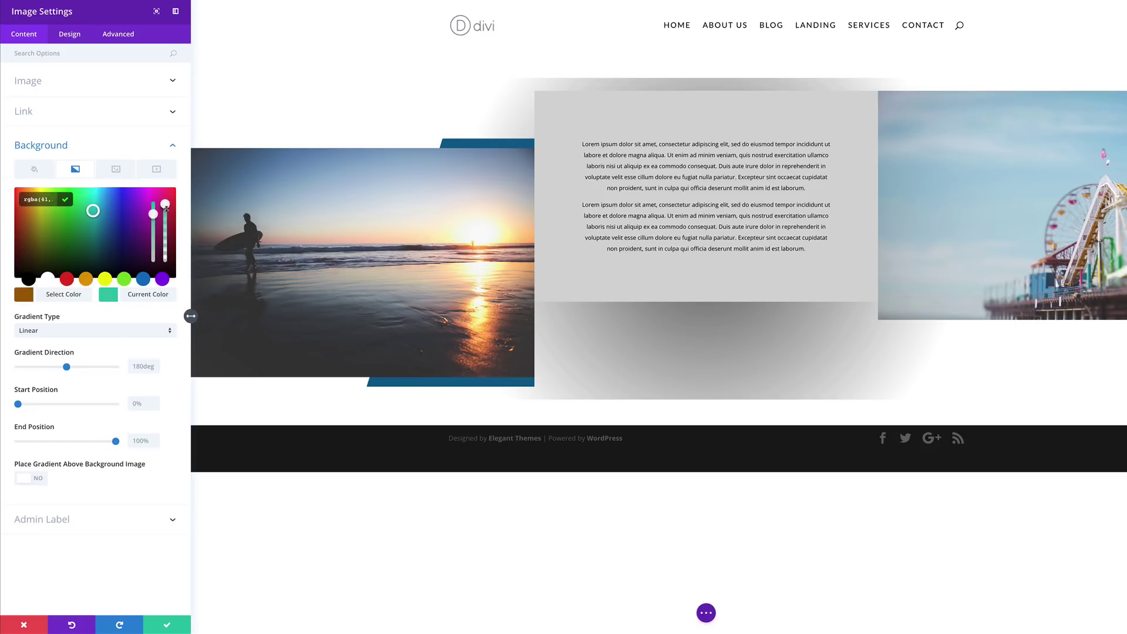
drag(51, 198, 33, 199)
key(BackSpace)
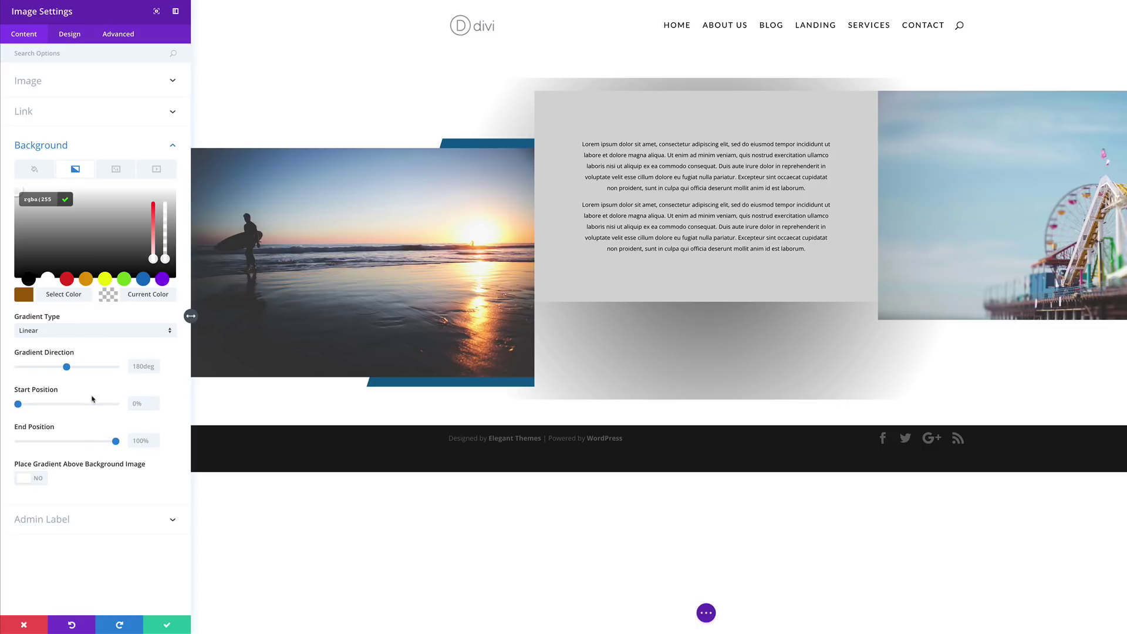
Set the image gradient's start and end positions to 40% and its direction to 73deg
click(137, 404)
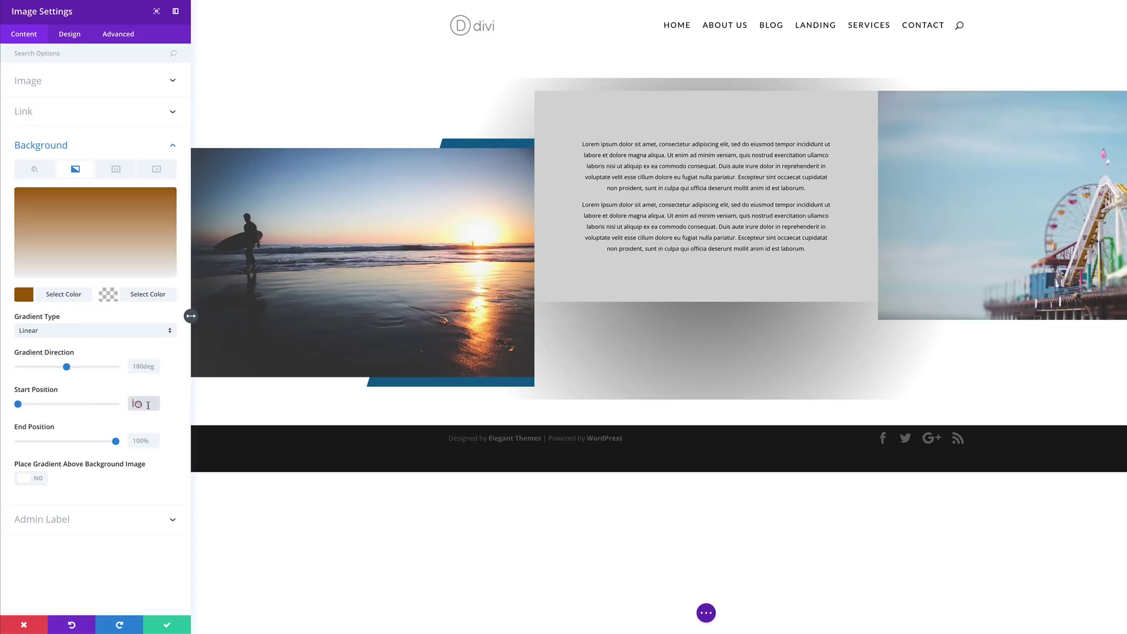
text(40)
click(140, 440)
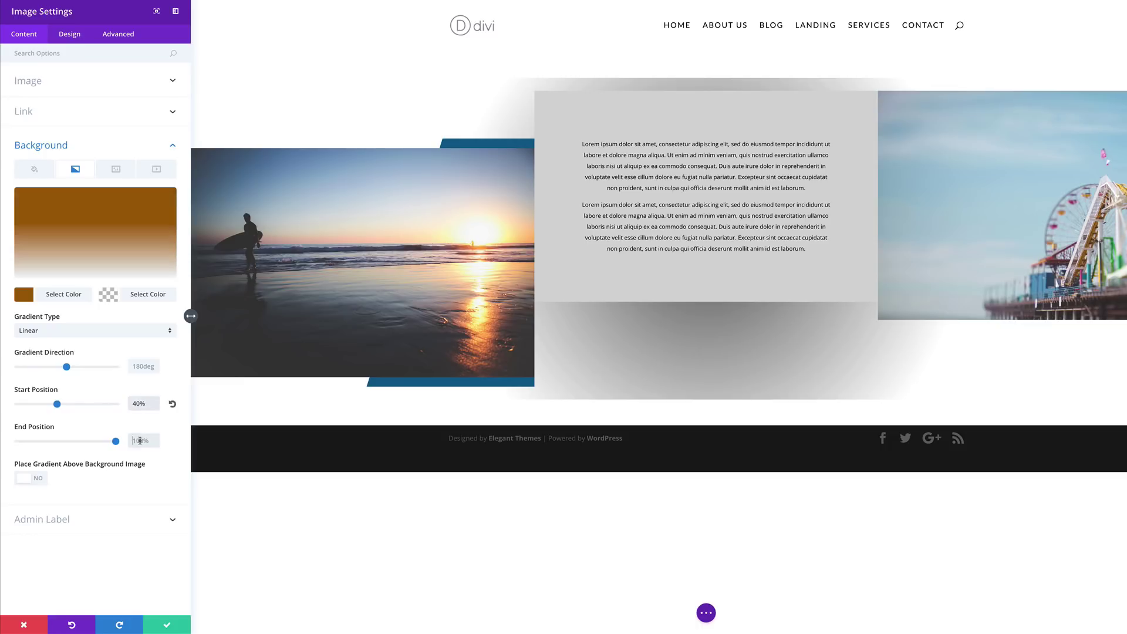
text(40)
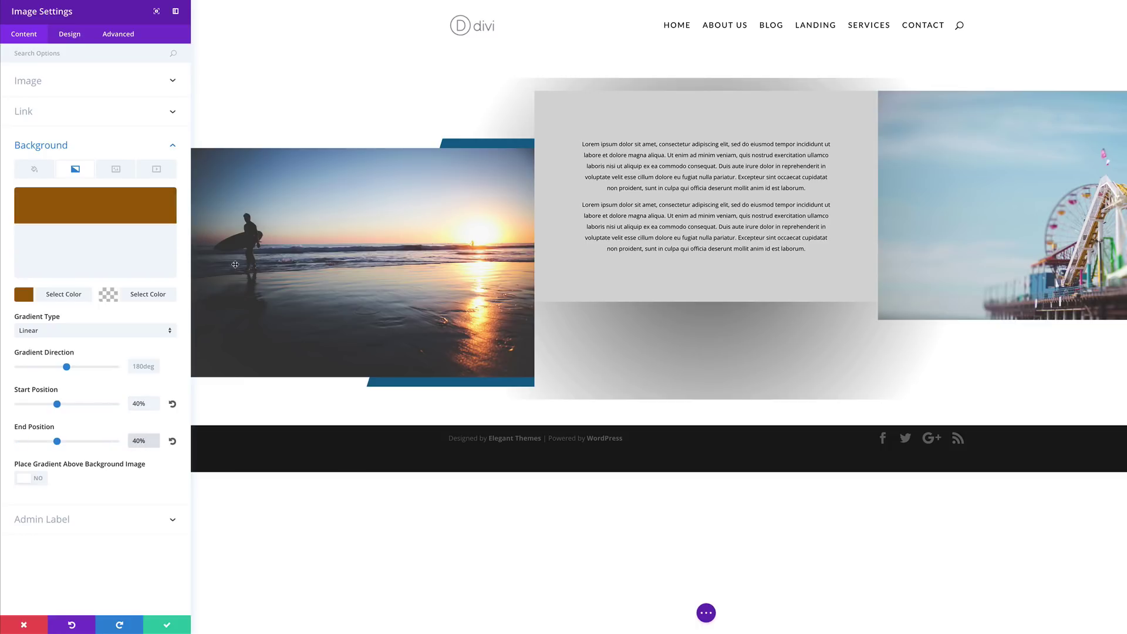
drag(68, 368, 37, 368)
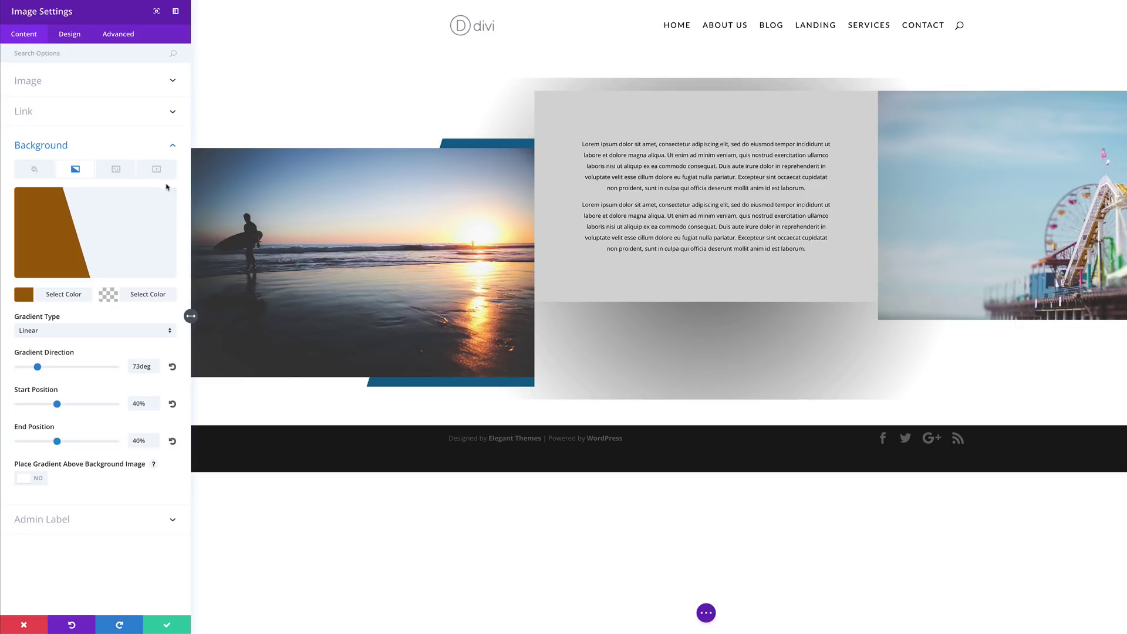
Set the Ferris wheel image's top custom margin to 300px
click(70, 34)
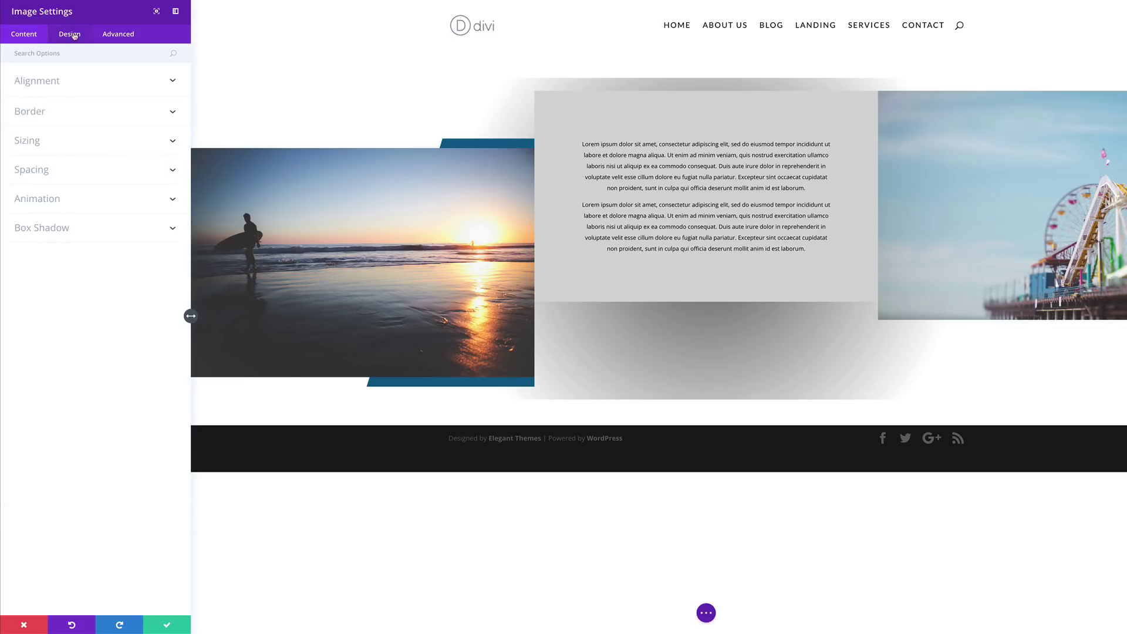
click(51, 81)
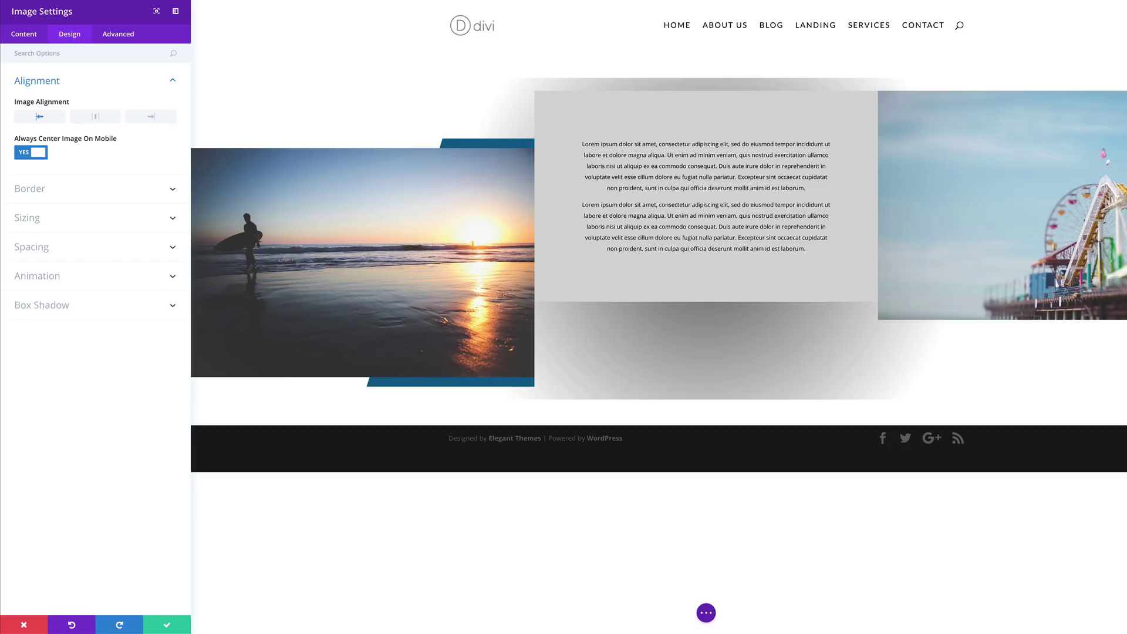
click(32, 248)
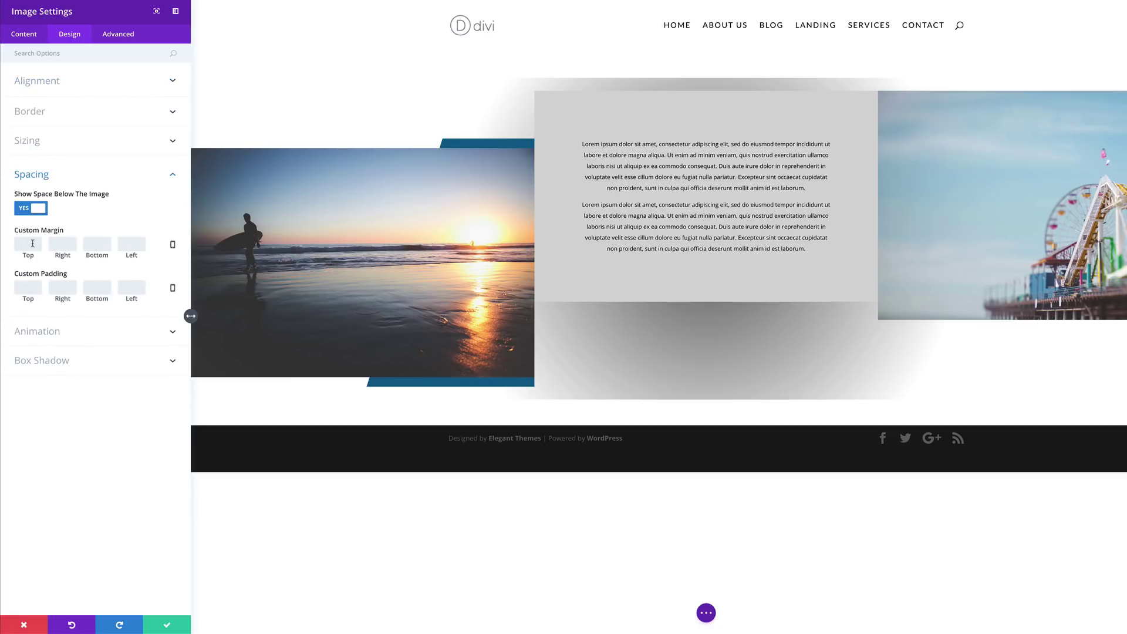
click(32, 243)
text(300)
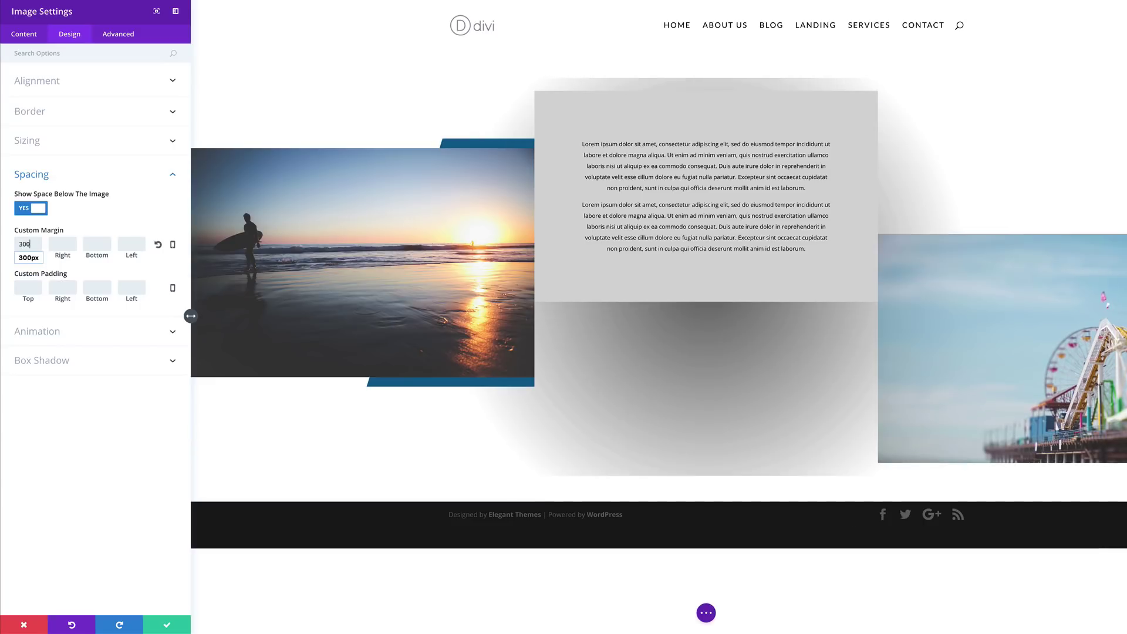
Set the Ferris wheel image's top and bottom custom padding to 20px
click(33, 287)
text(20)
click(97, 292)
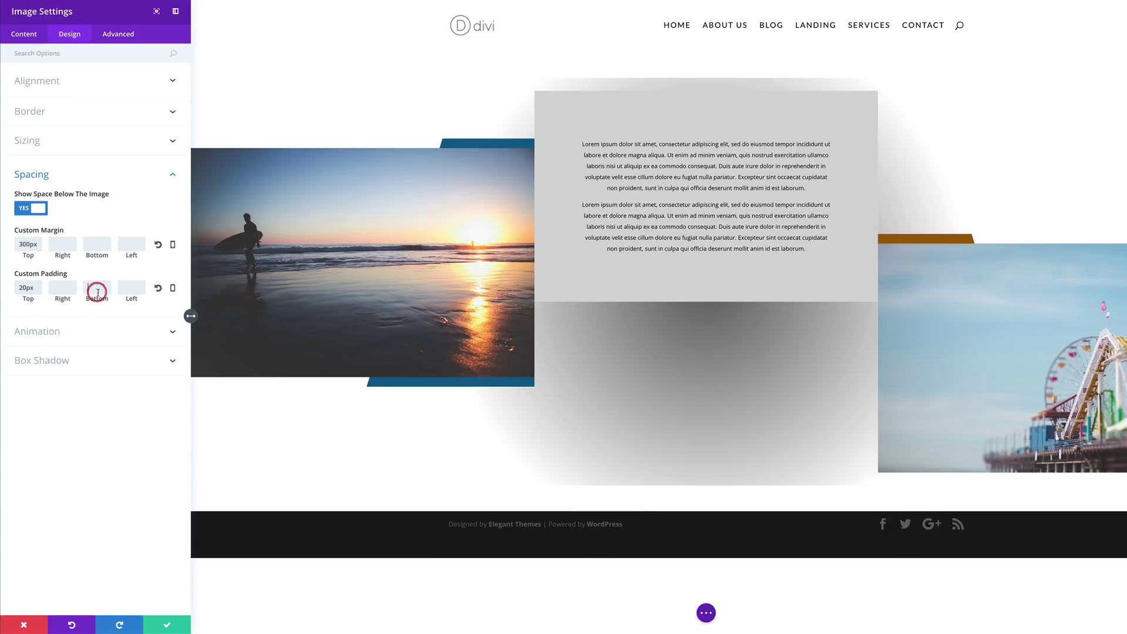
text(20)
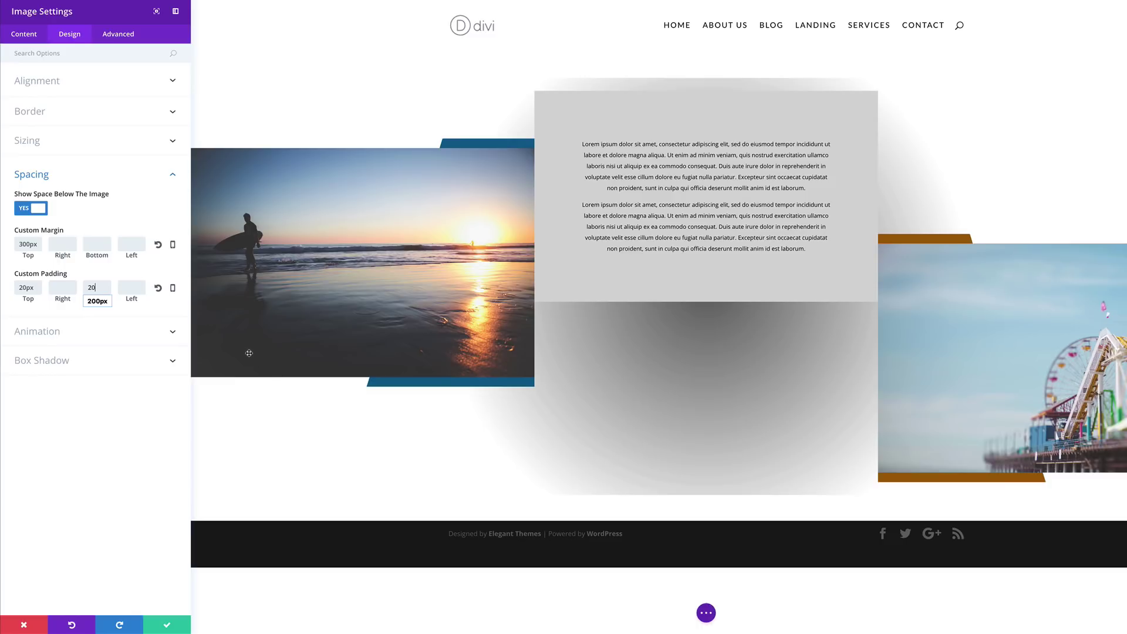
Apply the 20px bottom padding and save the Ferris wheel image's settings
key(Return)
click(166, 623)
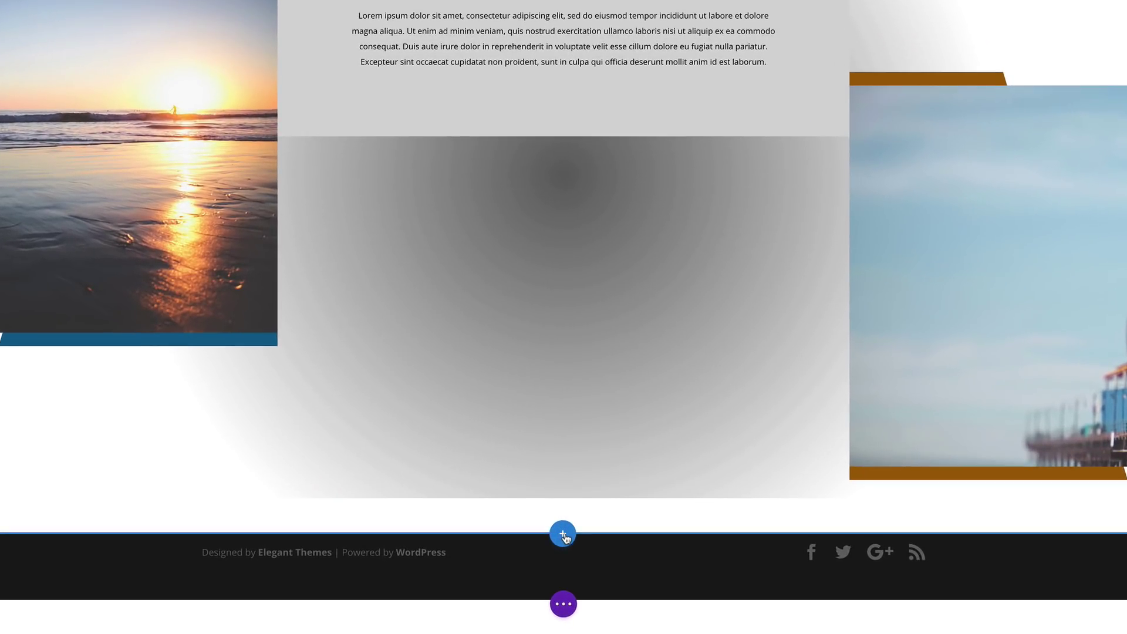
Add a regular section below the existing one with a row of two equal columns, without inserting a module yet
click(563, 535)
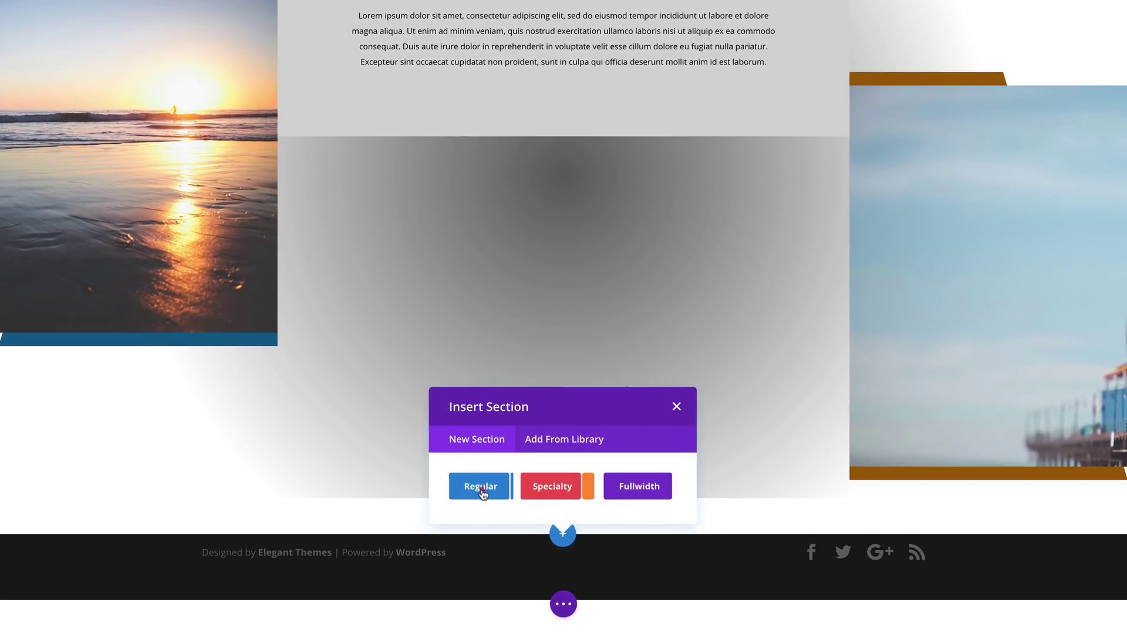
click(483, 493)
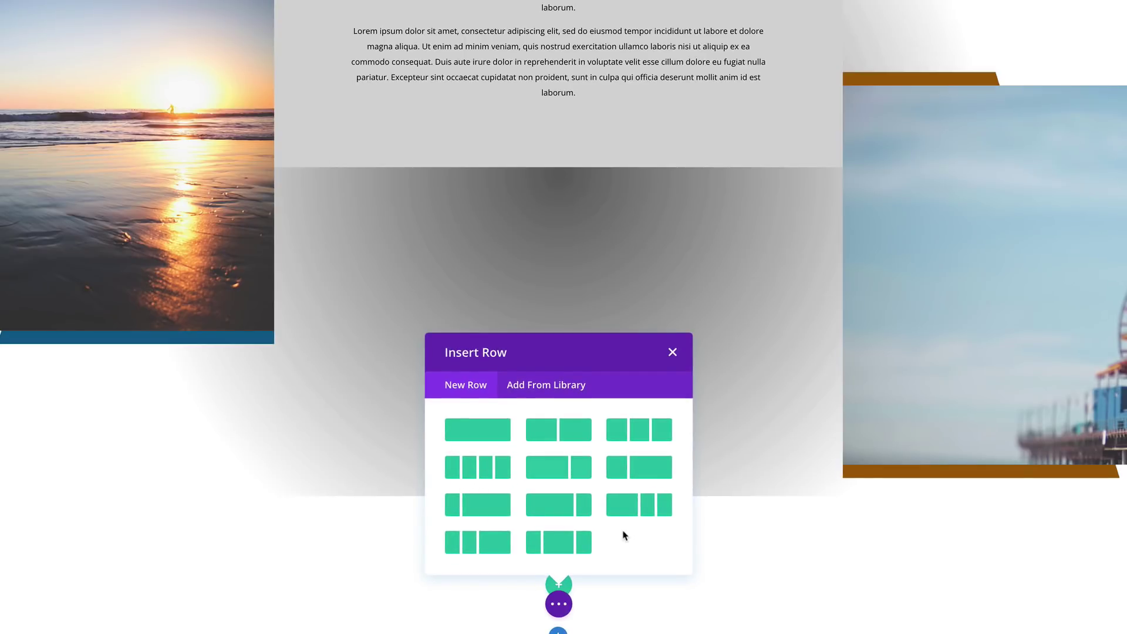
click(570, 430)
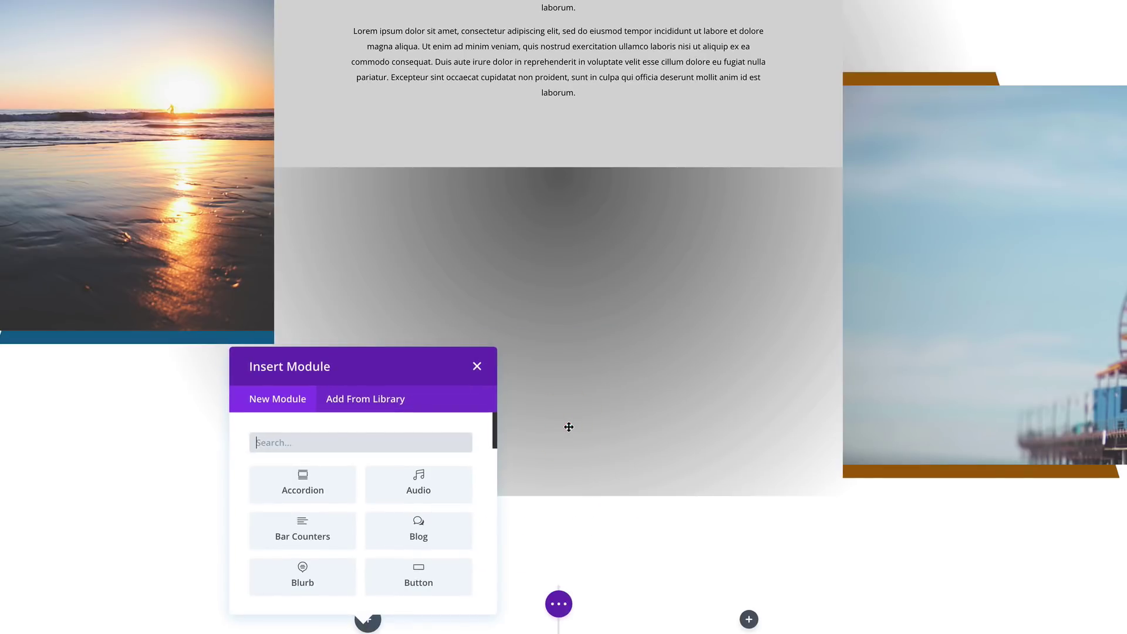
click(477, 368)
scroll(551, 389, down, 3)
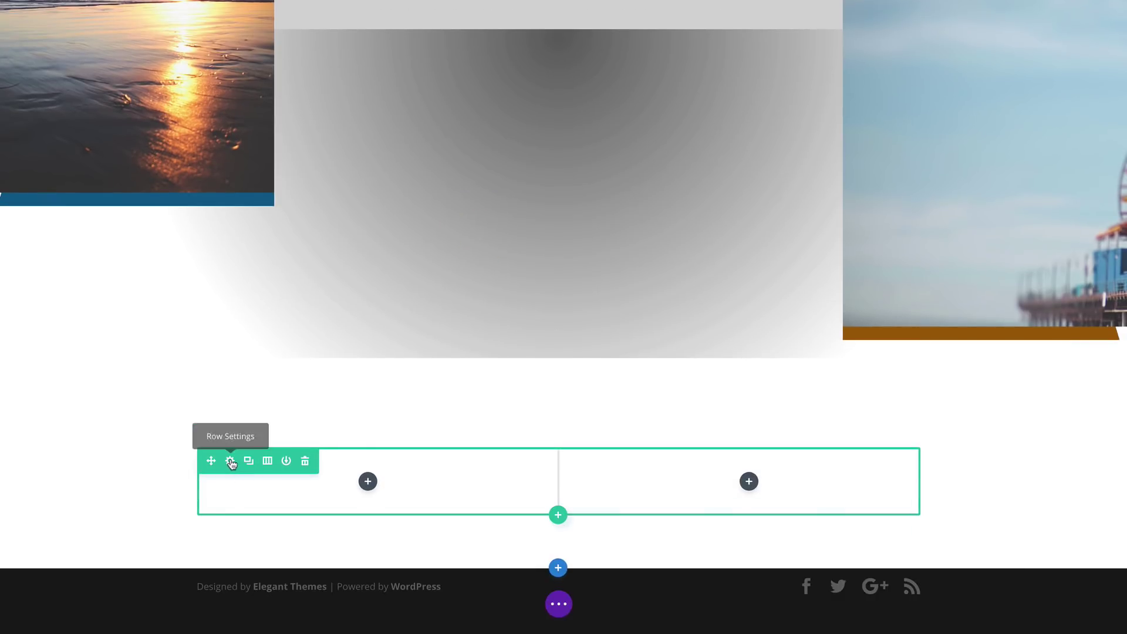
Set the new row's column 2 background color to #ededed
click(233, 465)
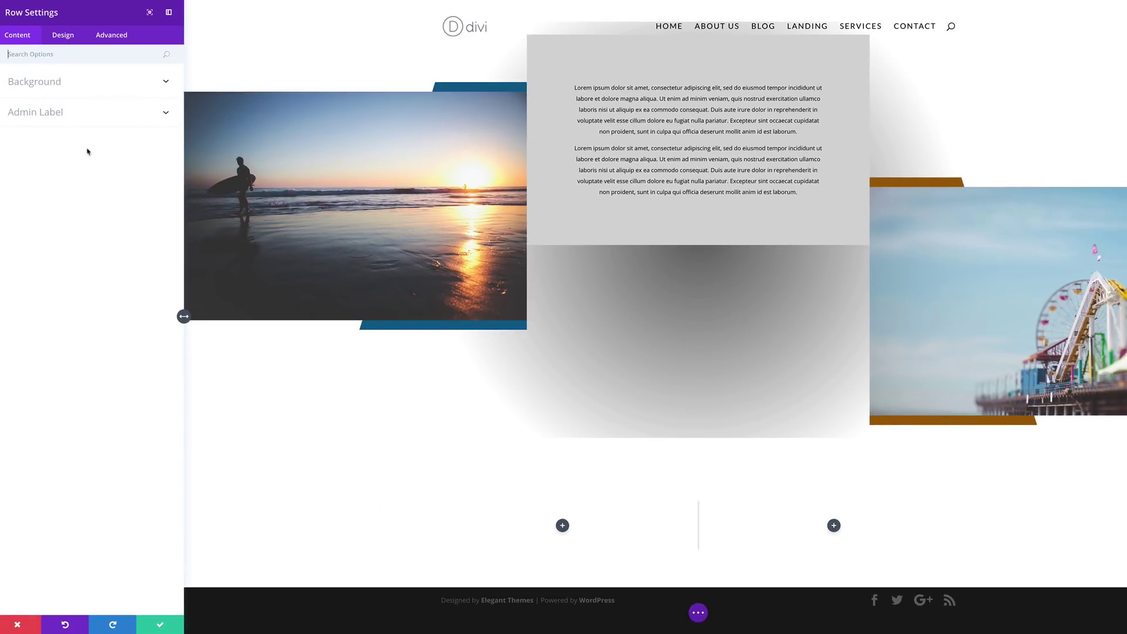
click(56, 82)
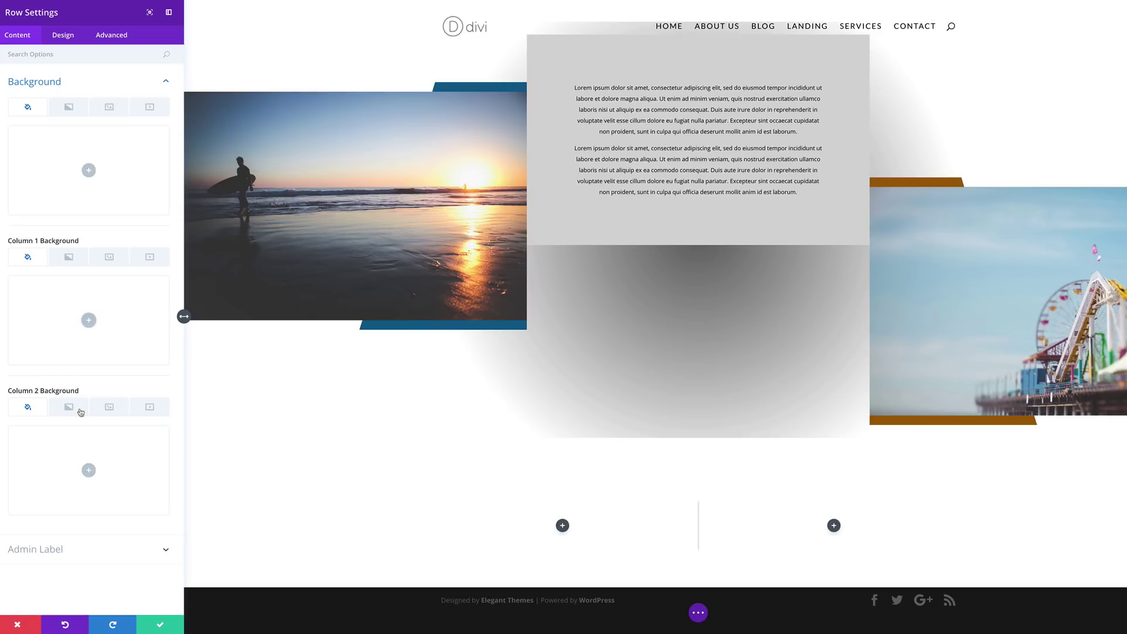
click(88, 471)
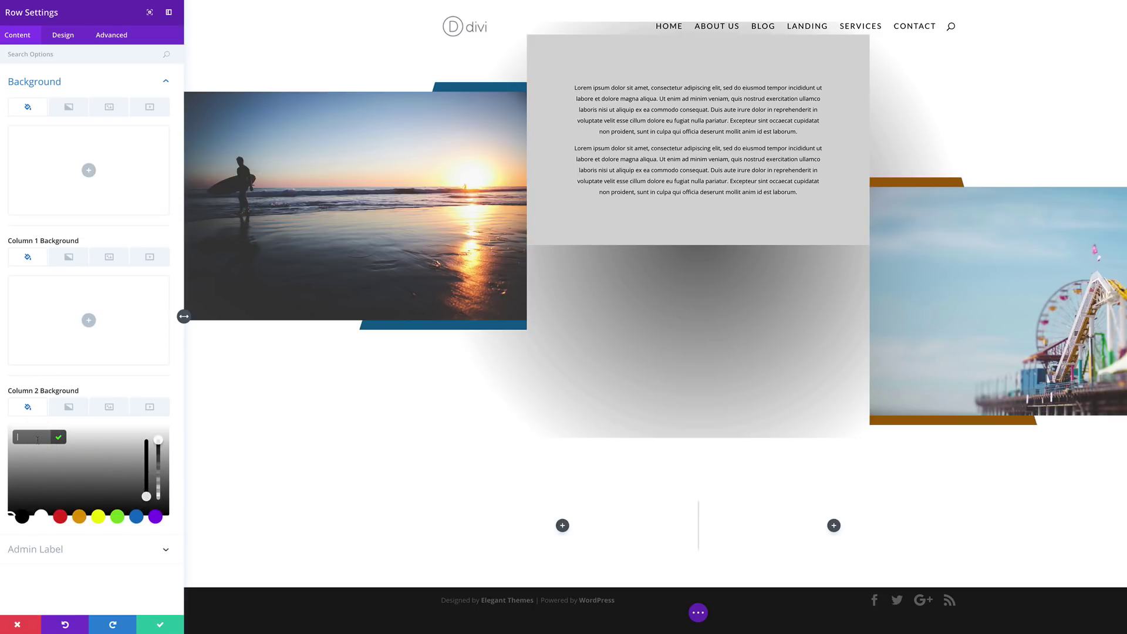
text(#ededed)
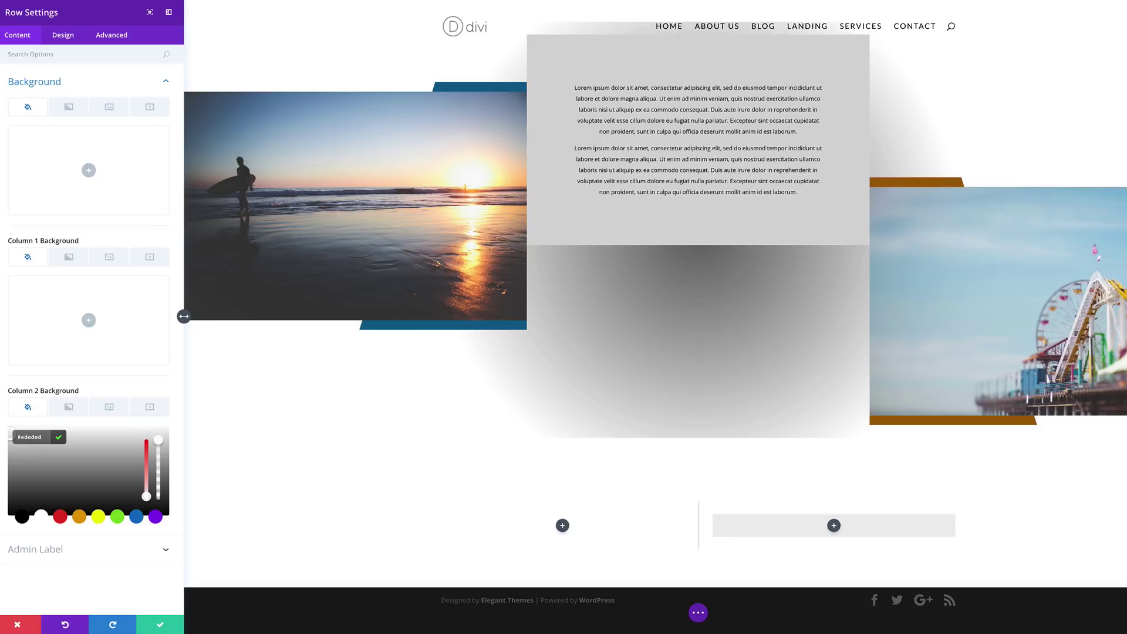
click(84, 82)
Give the row a custom width of 100% and a custom gutter width of 1, and save the row settings
click(75, 37)
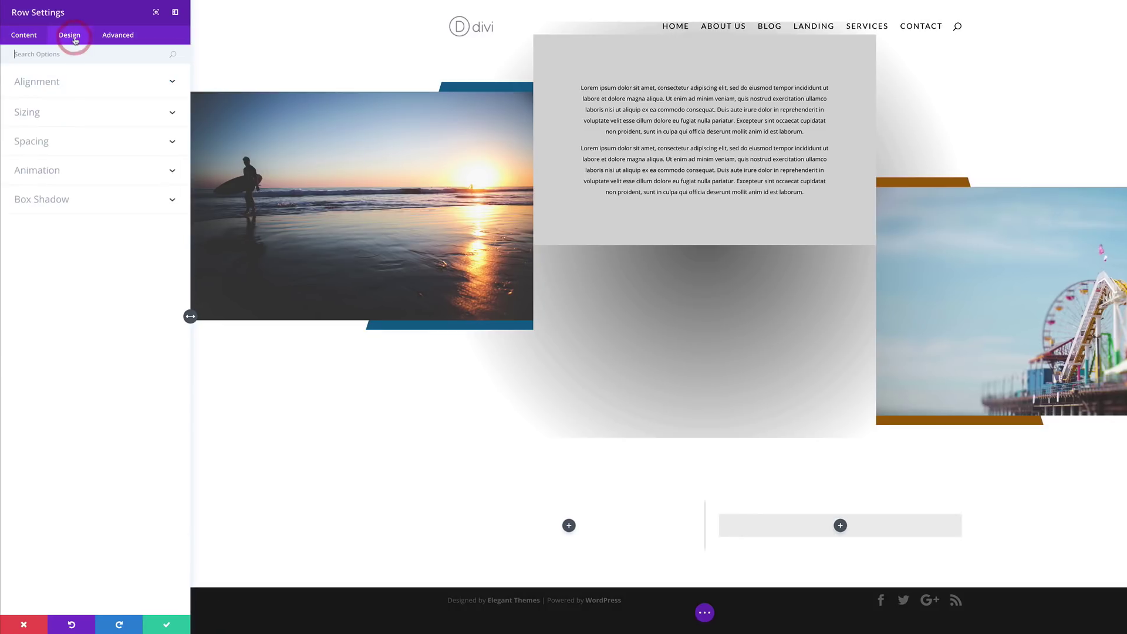
click(36, 114)
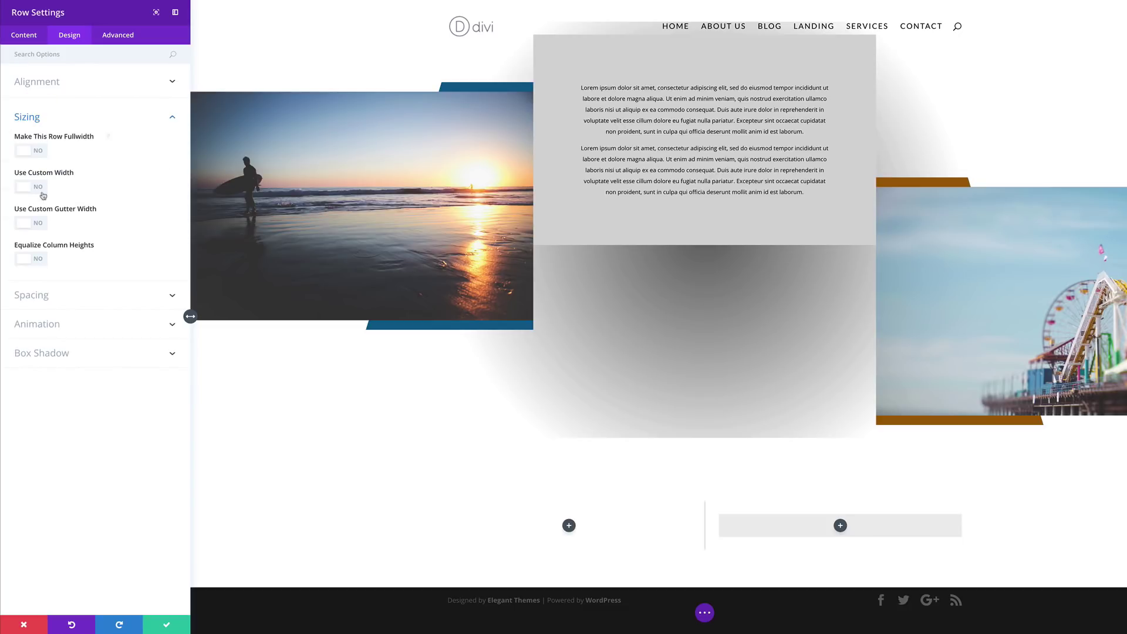
click(40, 189)
click(26, 188)
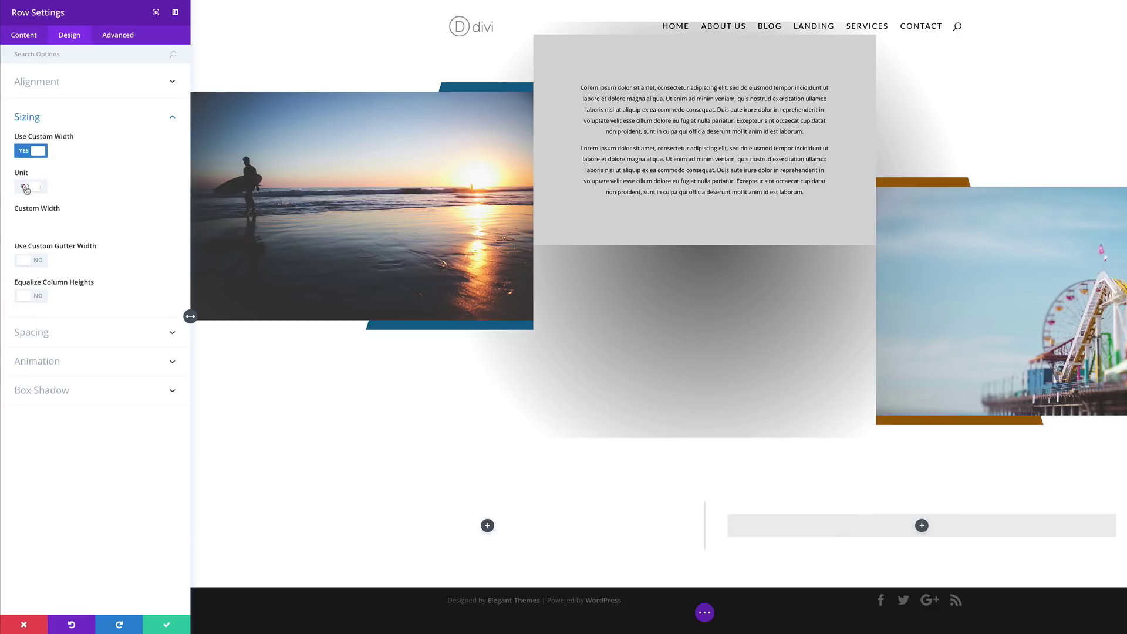
drag(97, 224, 123, 227)
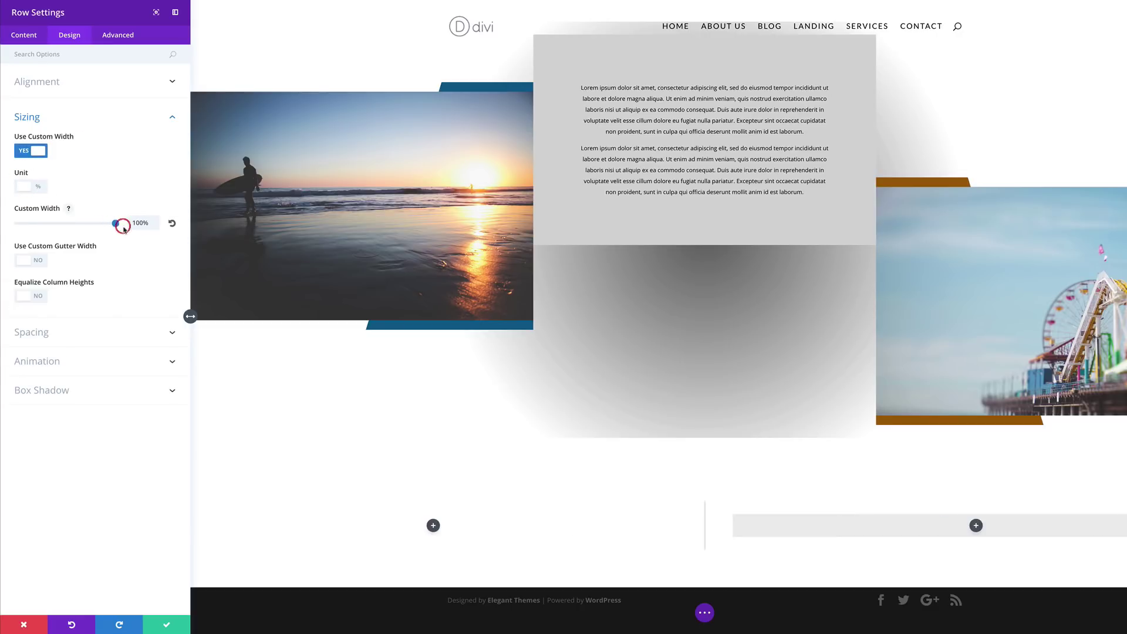
click(38, 262)
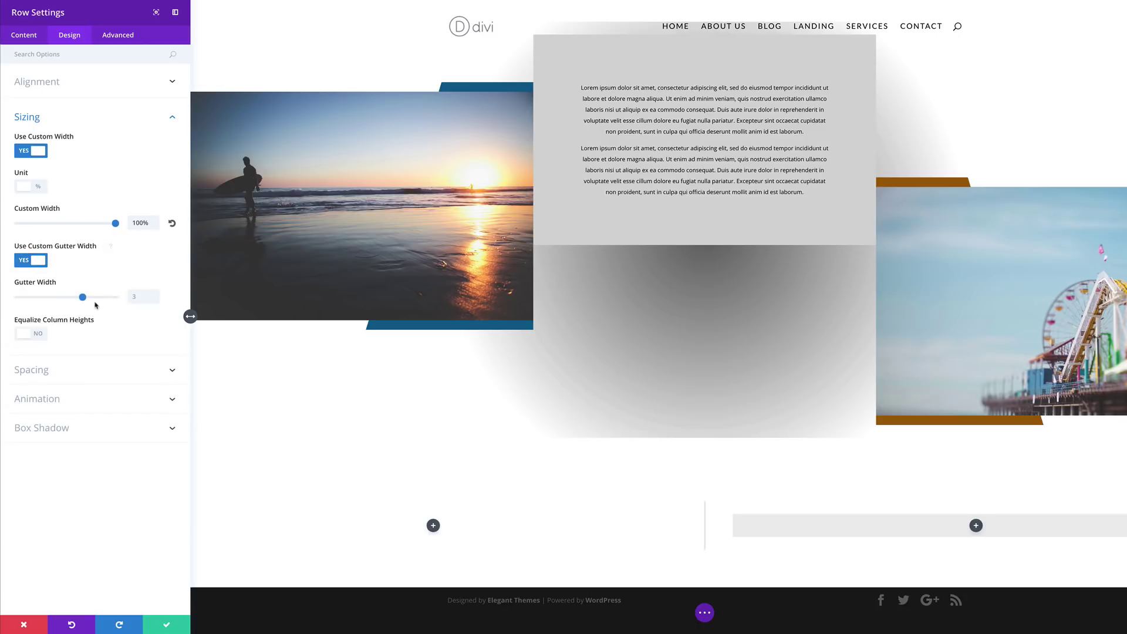
drag(83, 298, 5, 297)
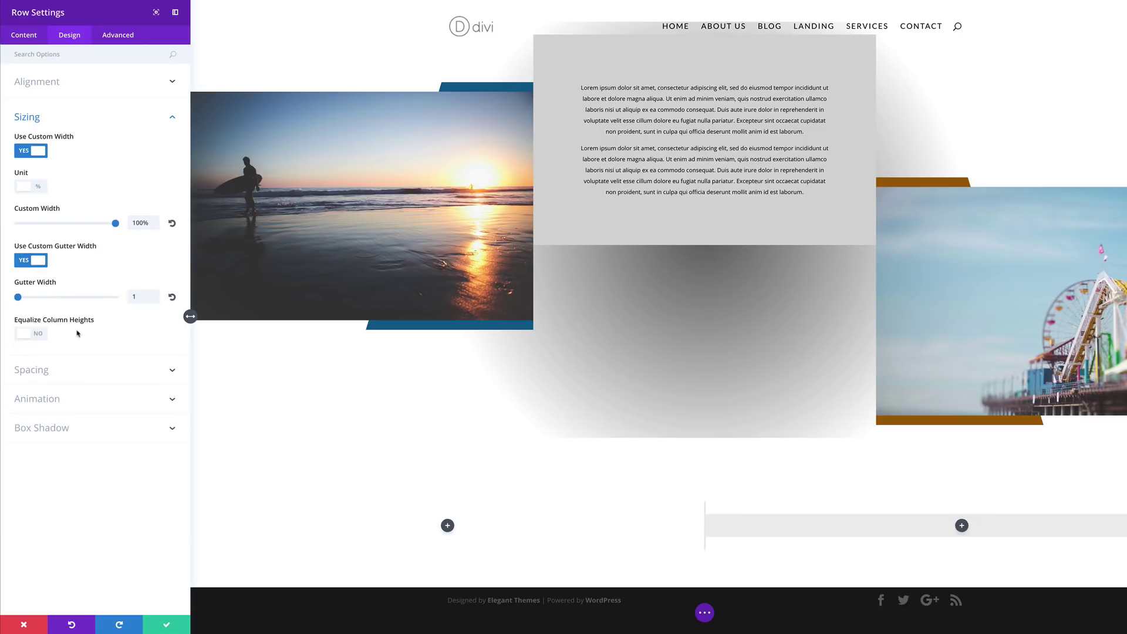
click(166, 626)
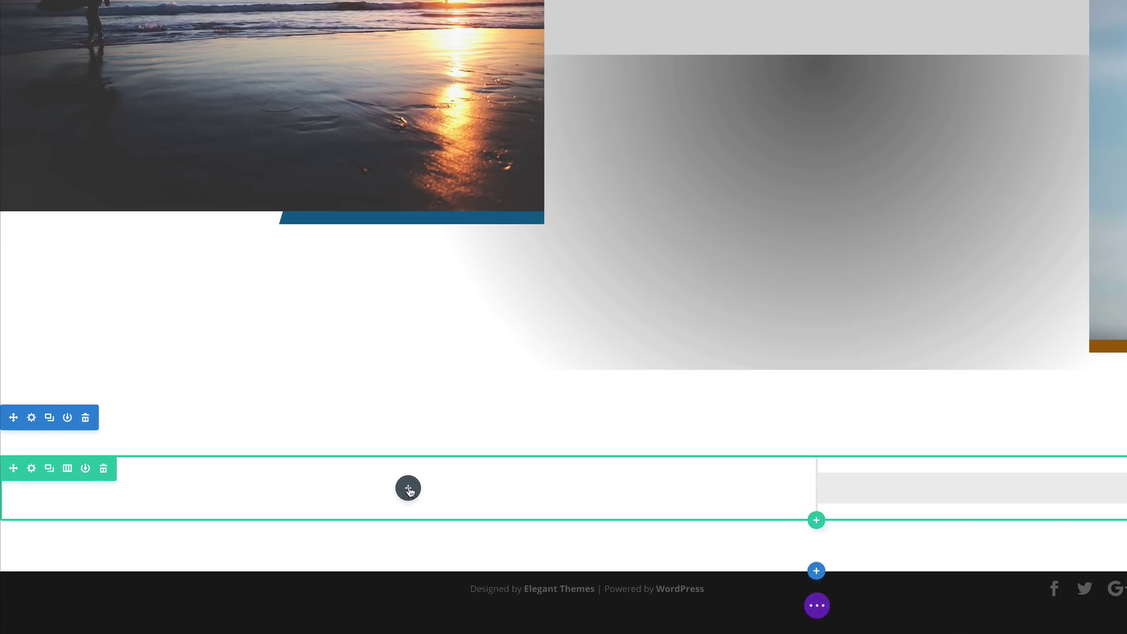
Insert an Image module in the new row's first column using the surfer sunset picture from the media library
click(409, 489)
click(347, 352)
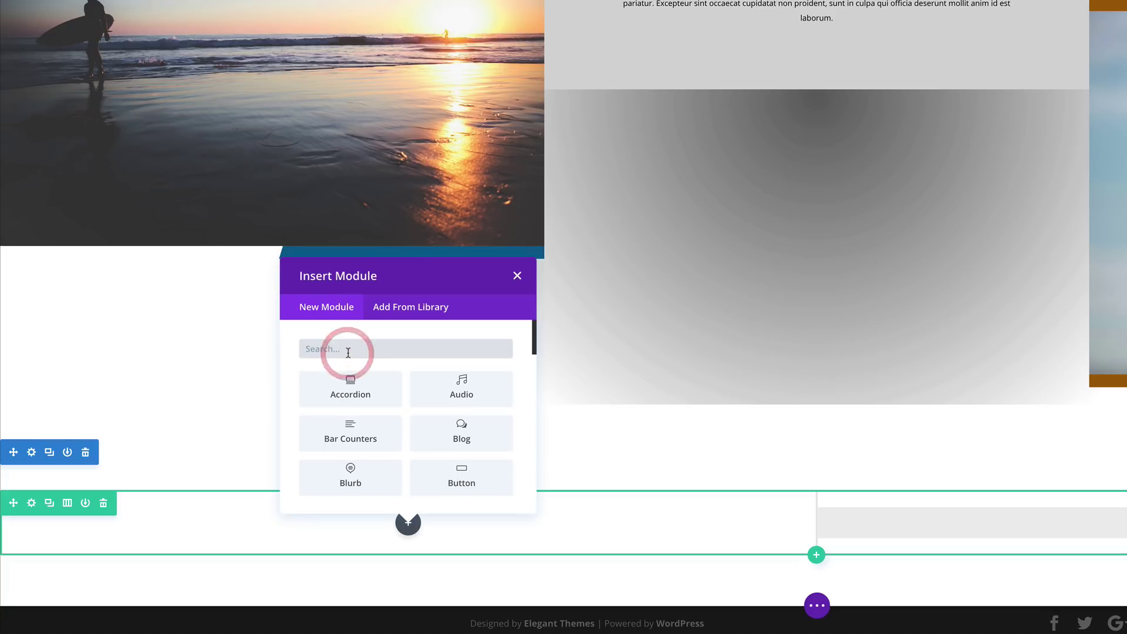
text(image)
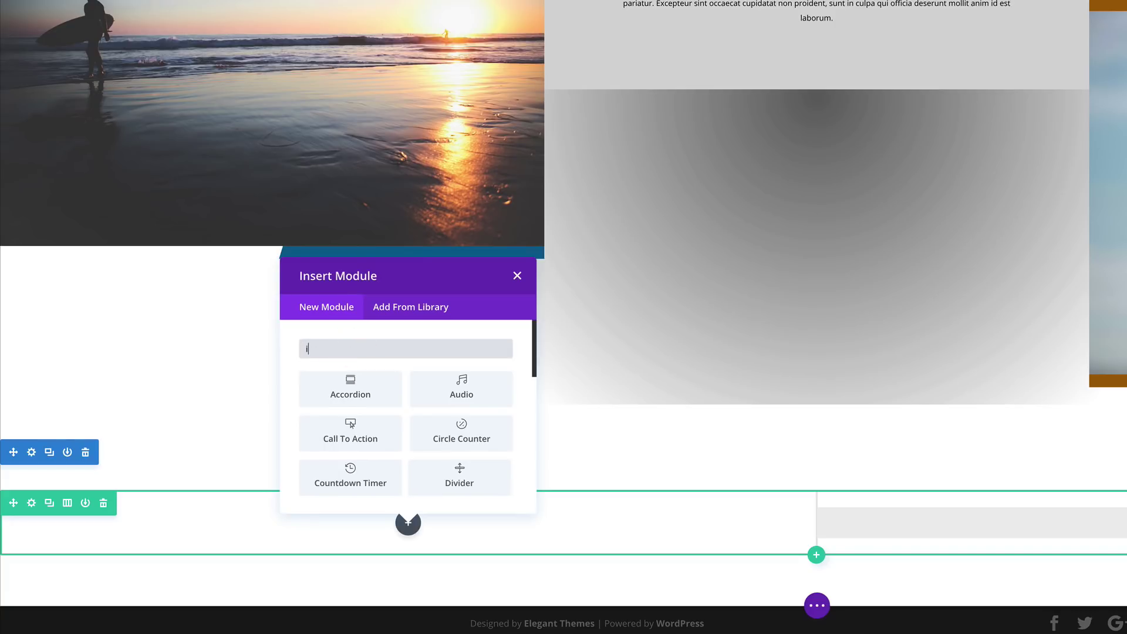
click(350, 389)
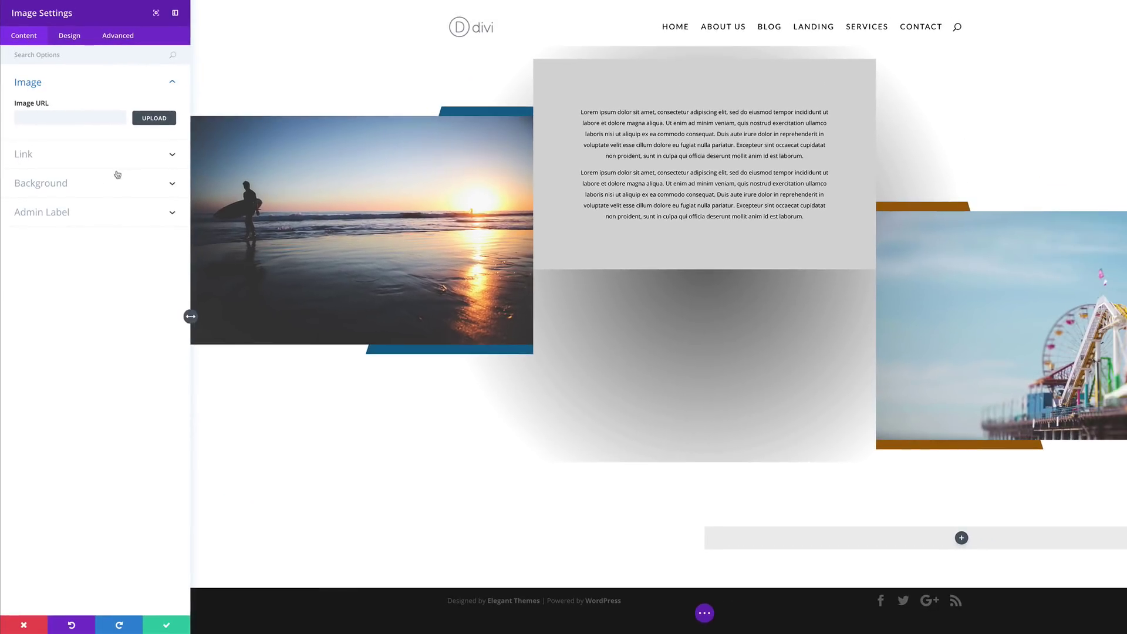
click(155, 118)
click(315, 169)
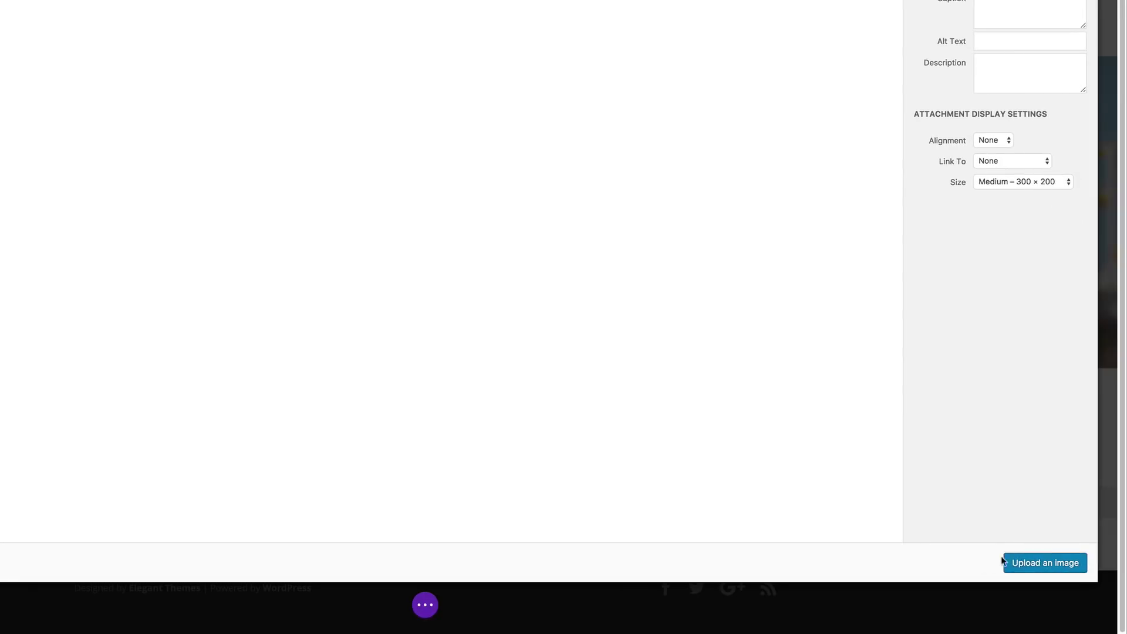
click(1022, 562)
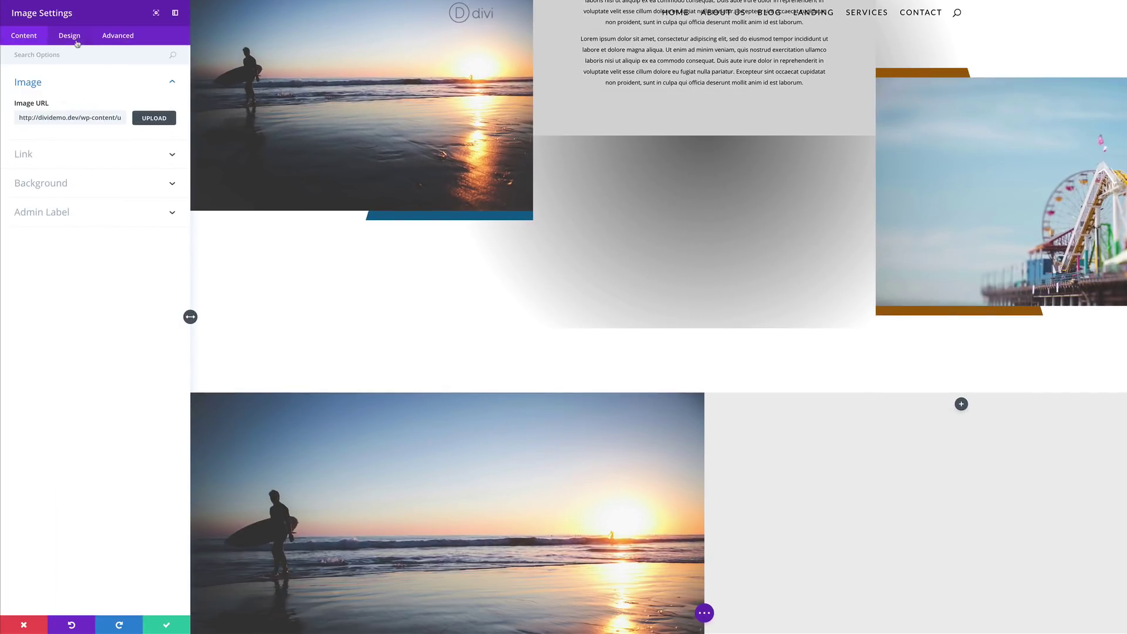
Set the new surfer image's alignment to left
click(75, 37)
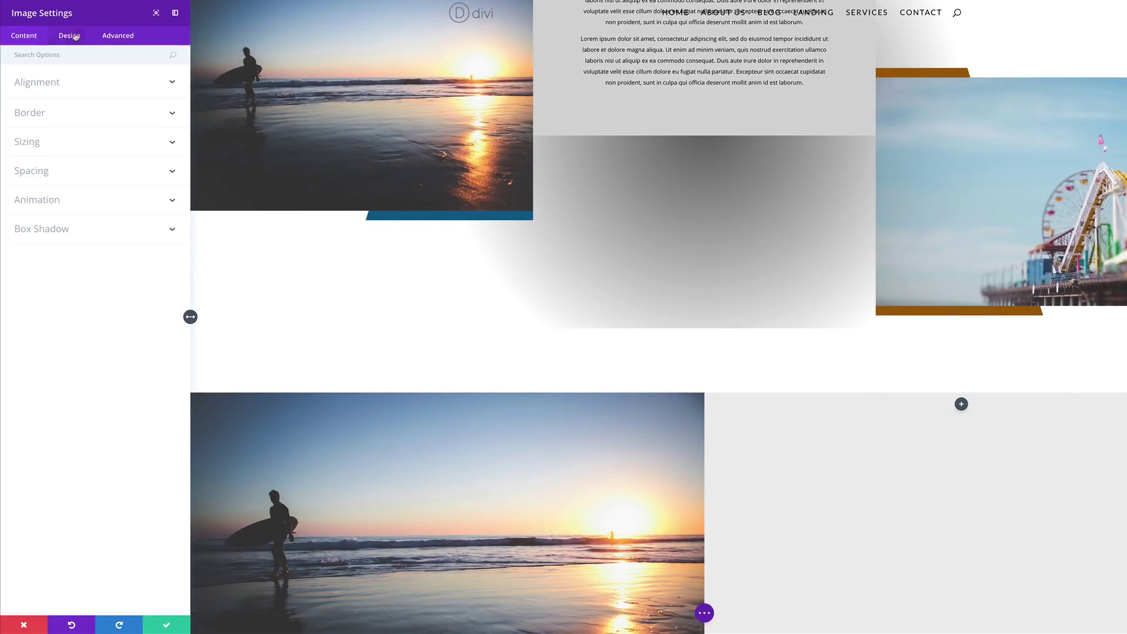
click(44, 84)
click(38, 118)
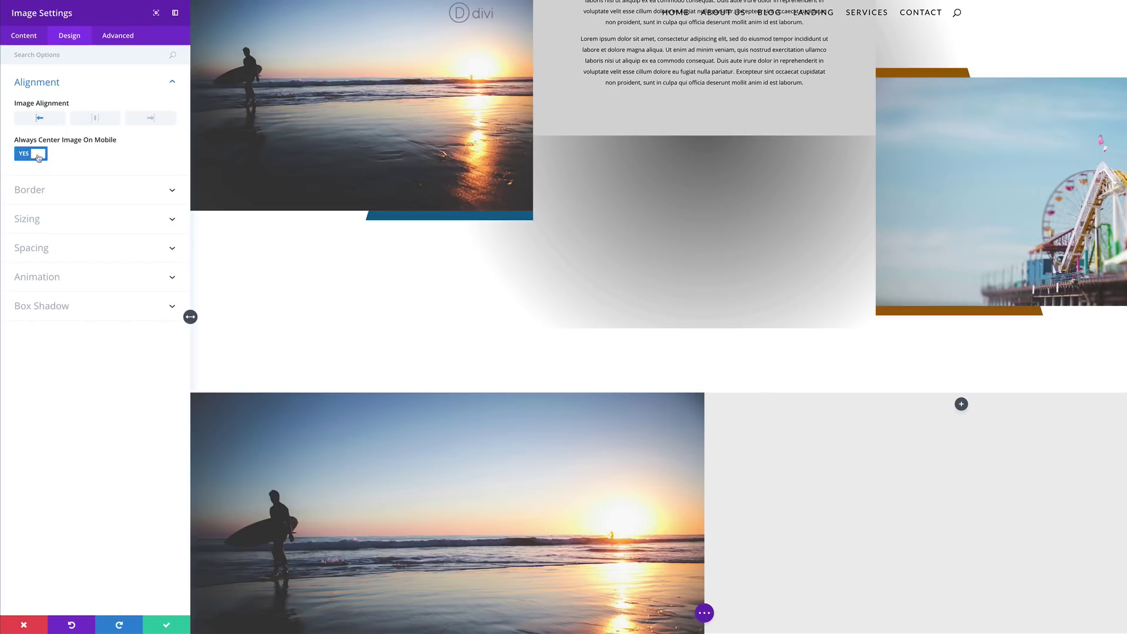
Set the new surfer image's top custom margin to 100px and its top and bottom custom padding to 0px
scroll(55, 163, down, 3)
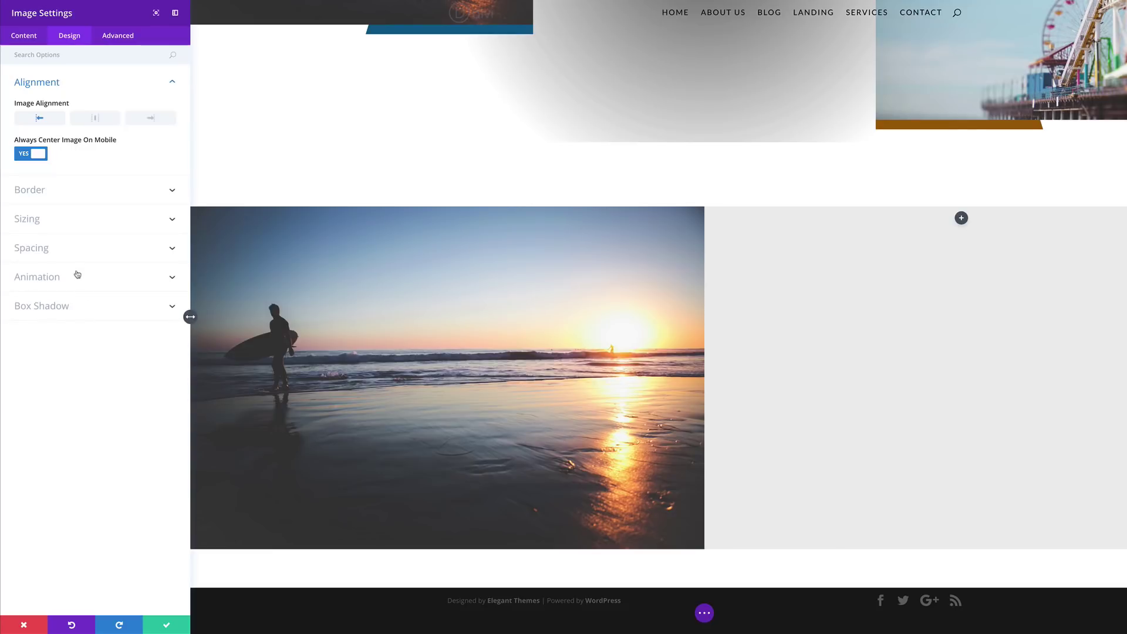
click(38, 249)
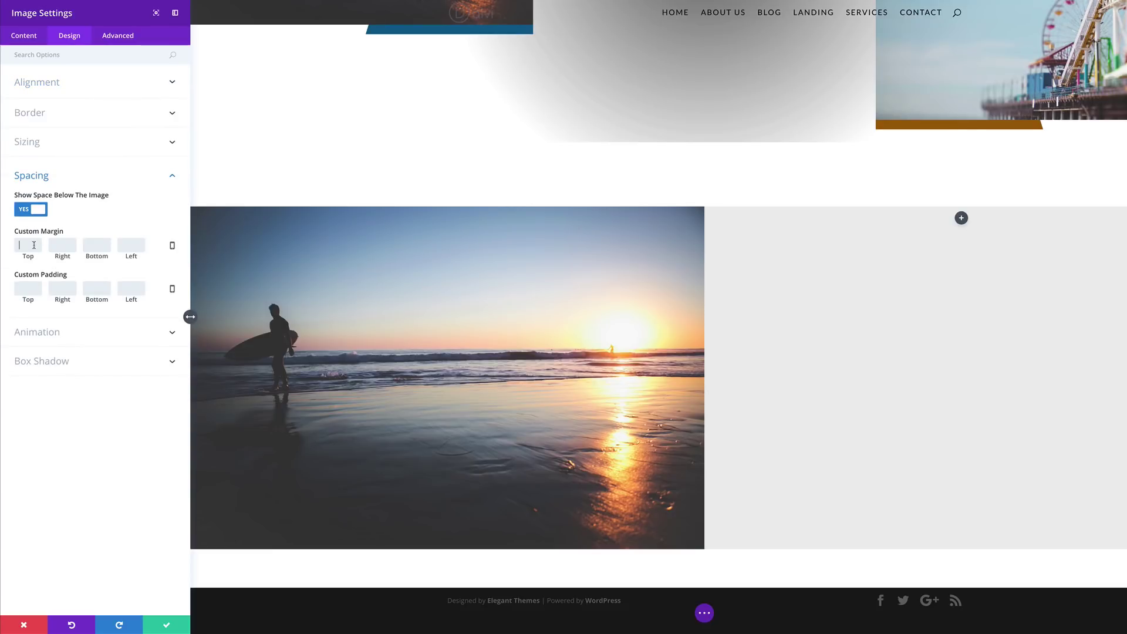
text(100px)
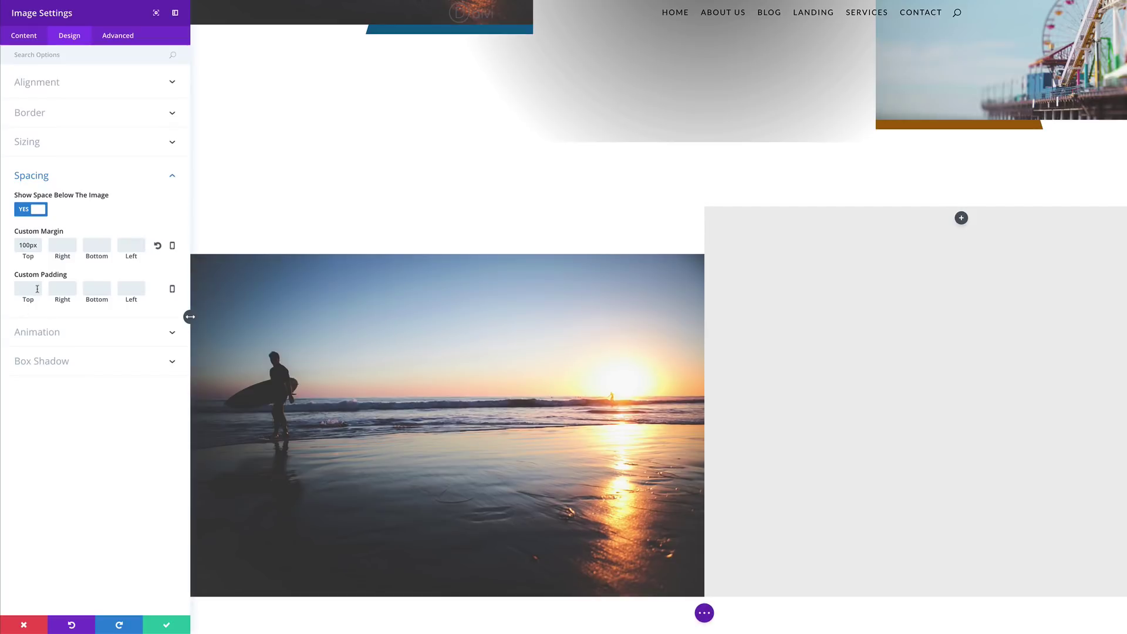
text(0)
click(95, 288)
text(0)
click(136, 417)
Set the surfer image's top custom margin to 0px for tablet and smartphone, and save the image settings
click(173, 247)
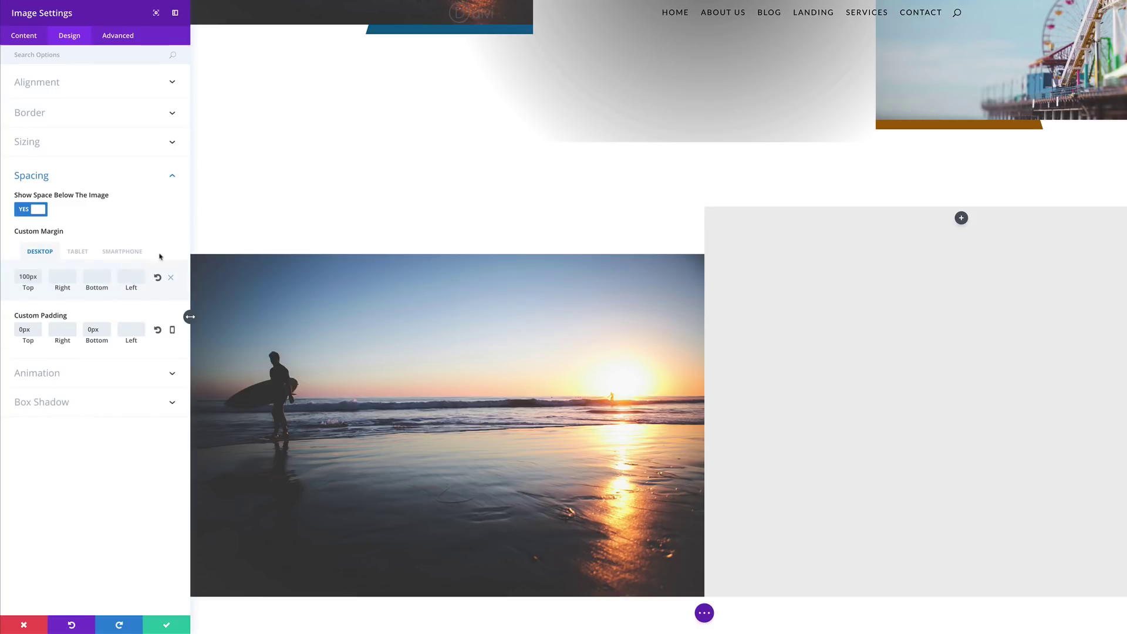
click(80, 252)
click(31, 276)
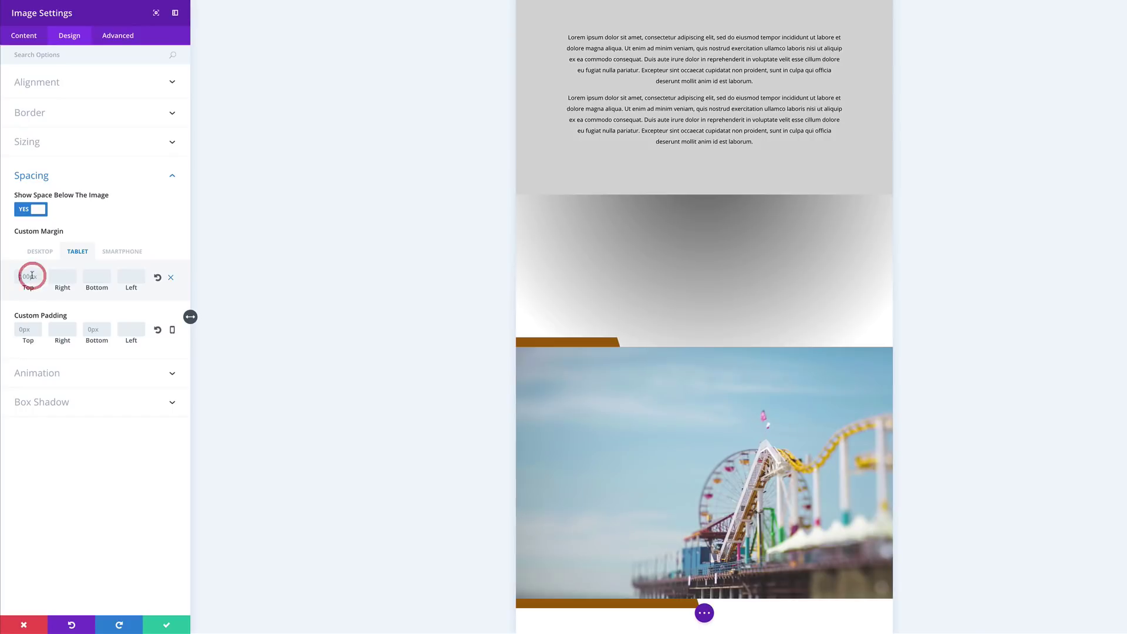
text(0)
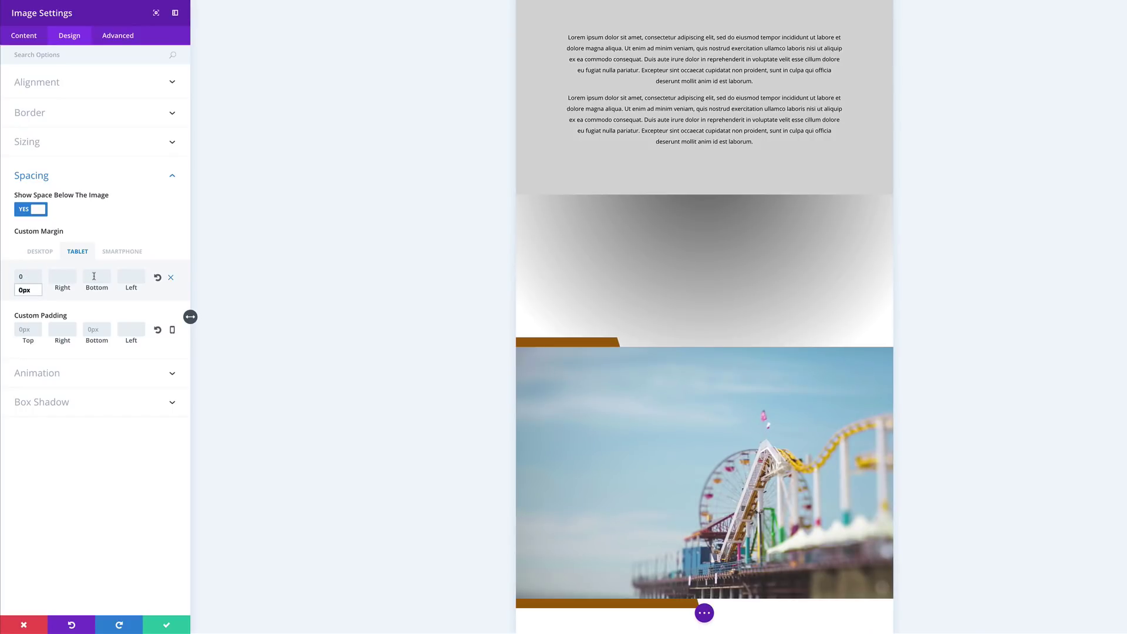
click(132, 252)
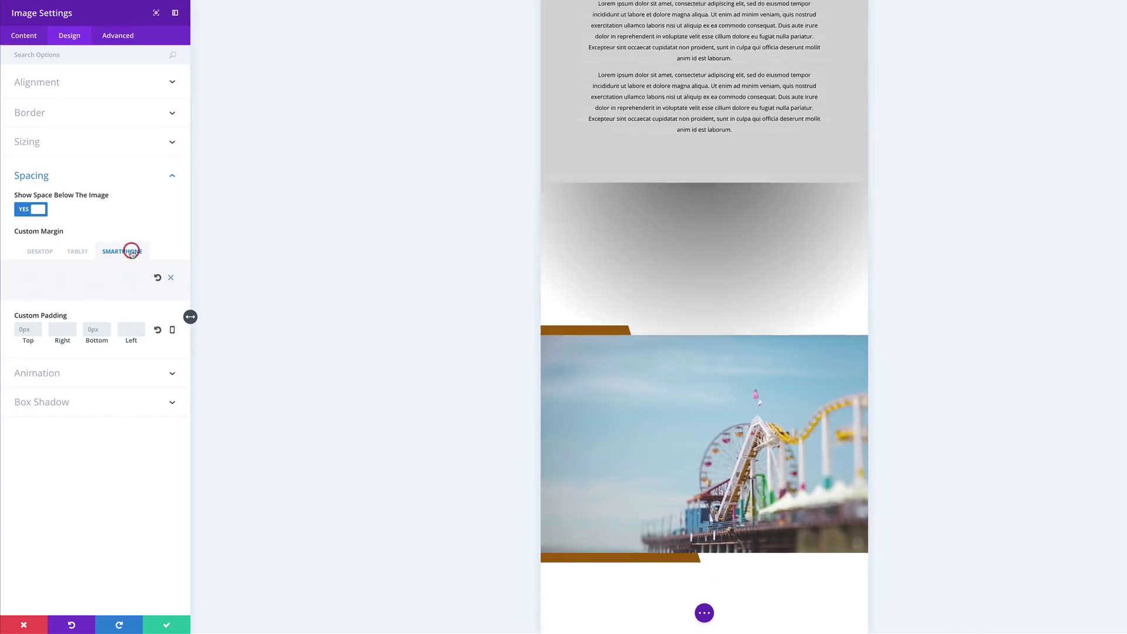
click(30, 275)
text(0)
click(170, 229)
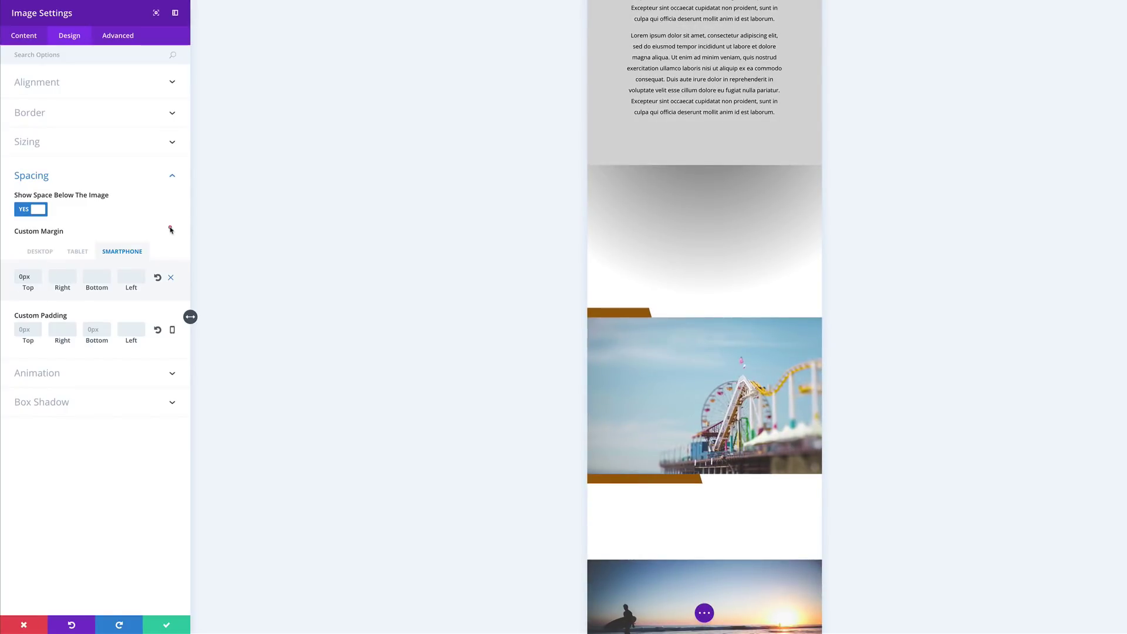
click(46, 253)
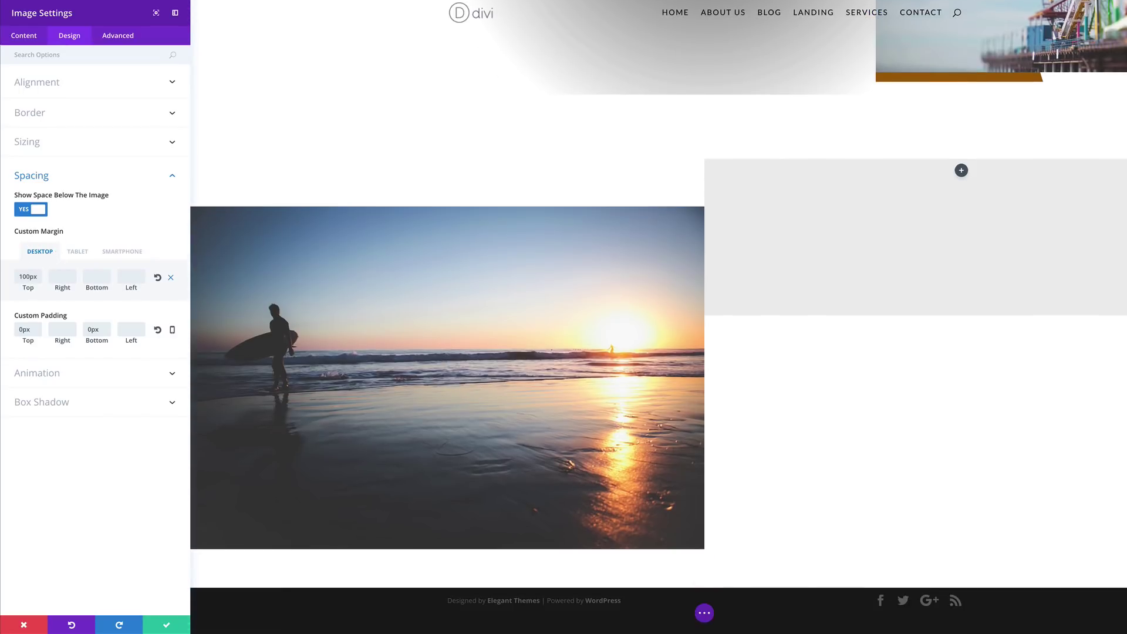
click(165, 625)
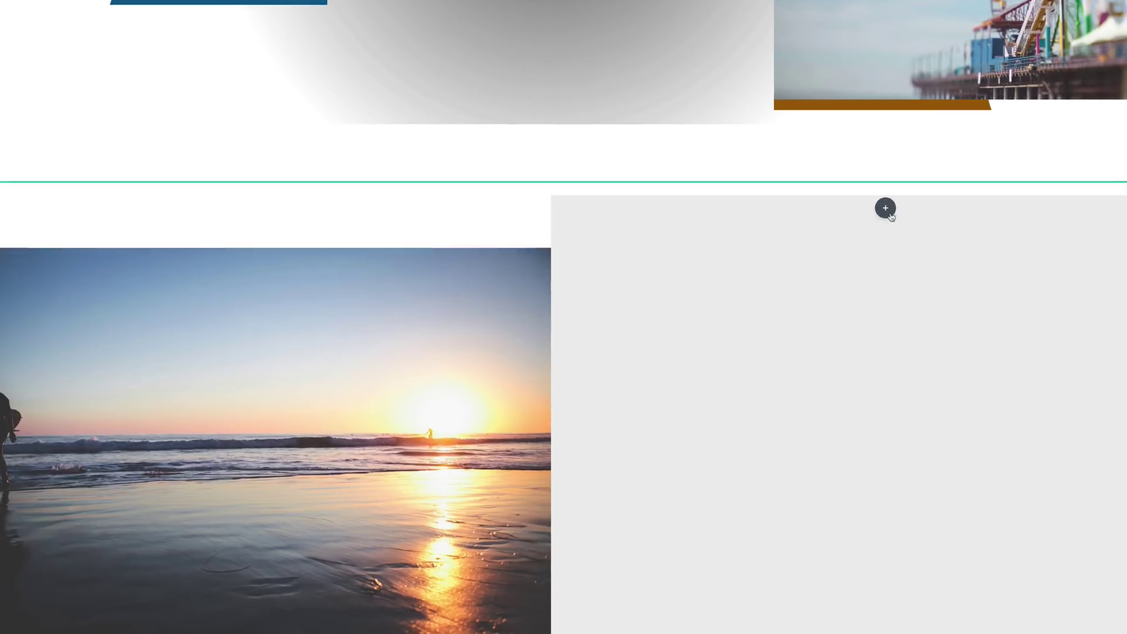
Insert a Text module in the gray second column of the new row
click(886, 210)
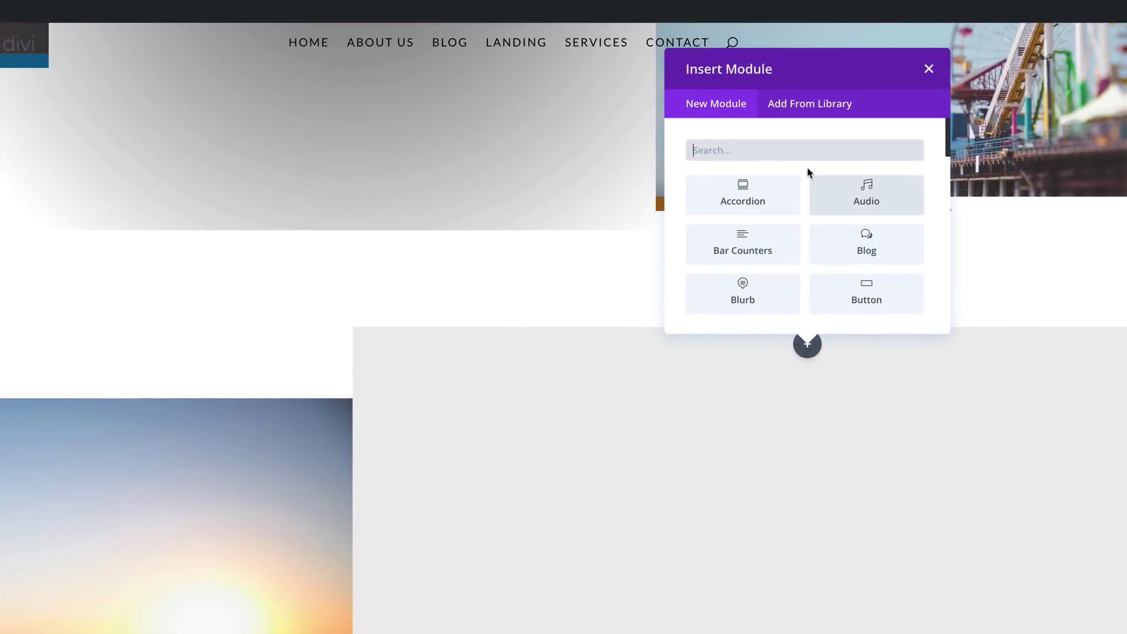
click(808, 149)
text(text)
click(761, 205)
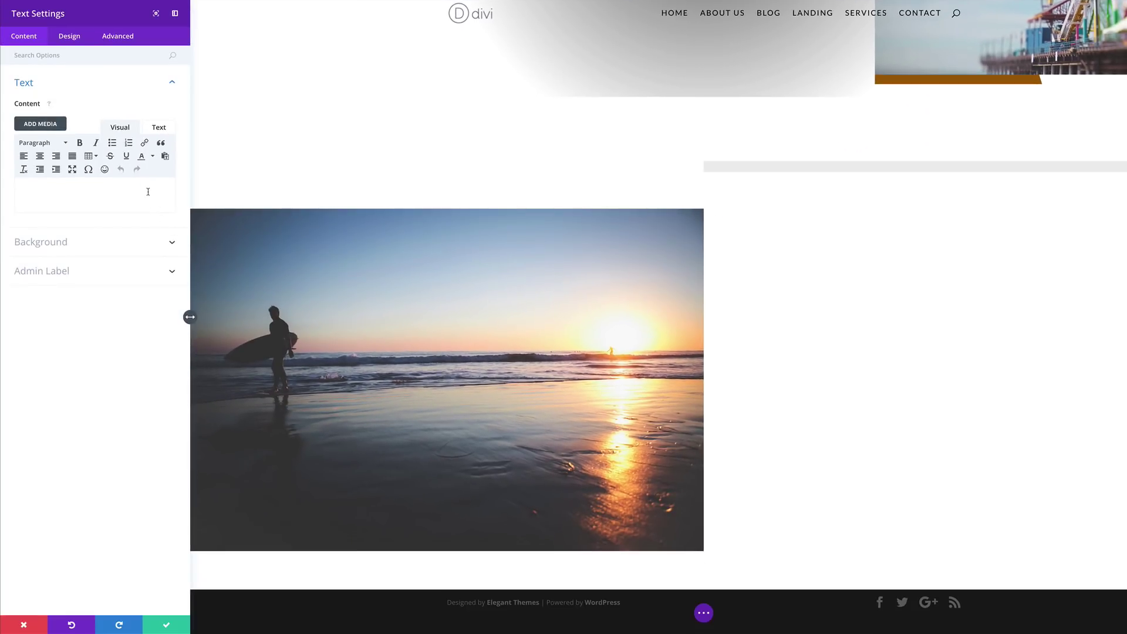
Fill the new Text module's content with the standard Lorem ipsum placeholder paragraph
click(148, 191)
text(Lorem ipsum dolor sit amet, consectetur adipiscing elit, sed do eiusmod tempor incididunt ut labore et dolore magna aliqua. Ut enim ad minim veniam, quis nostrud exercitation ullamco laboris nisi ut aliquip ex ea commodo consequat. Duis aute irure dolor in reprehenderit in voluptate velit esse cillum dolore eu fugiat nulla pariatur. Excepteur sint occaecat cupidatat non proident, sunt in culpa qui officia deserunt mollit anim id est laborum.)
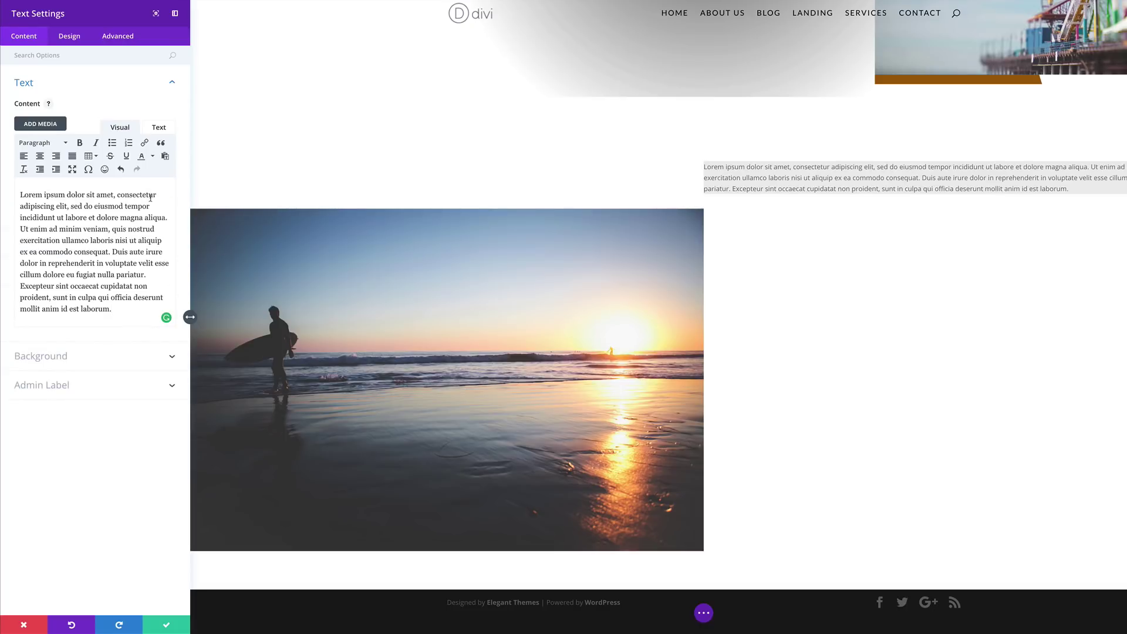
Style the module's body text with a black text color and the Lato font
click(70, 37)
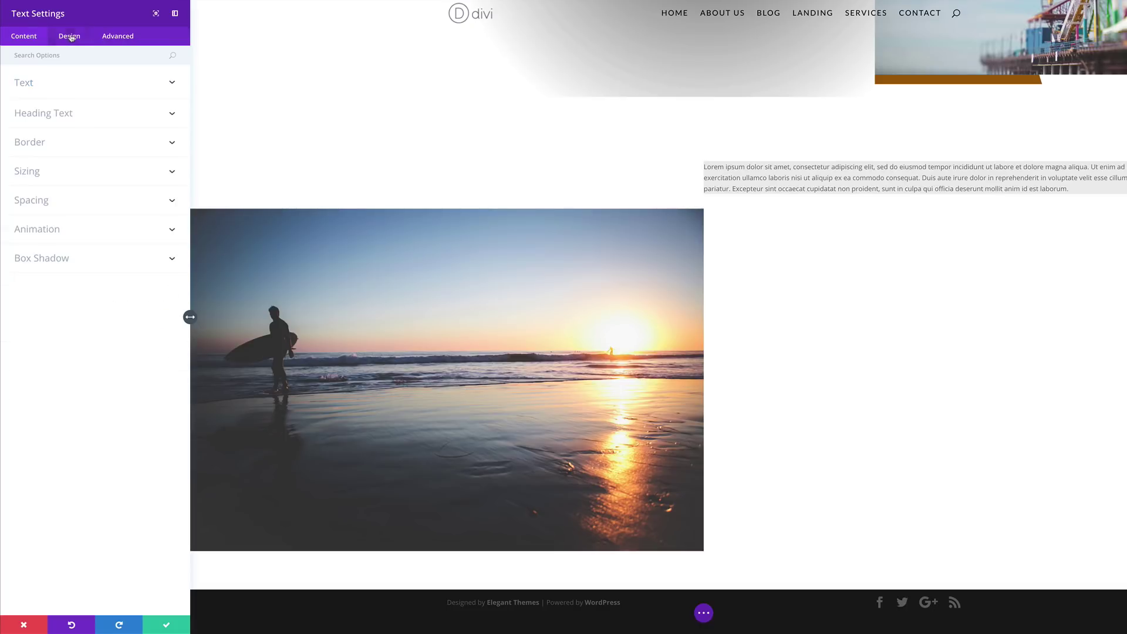
click(51, 84)
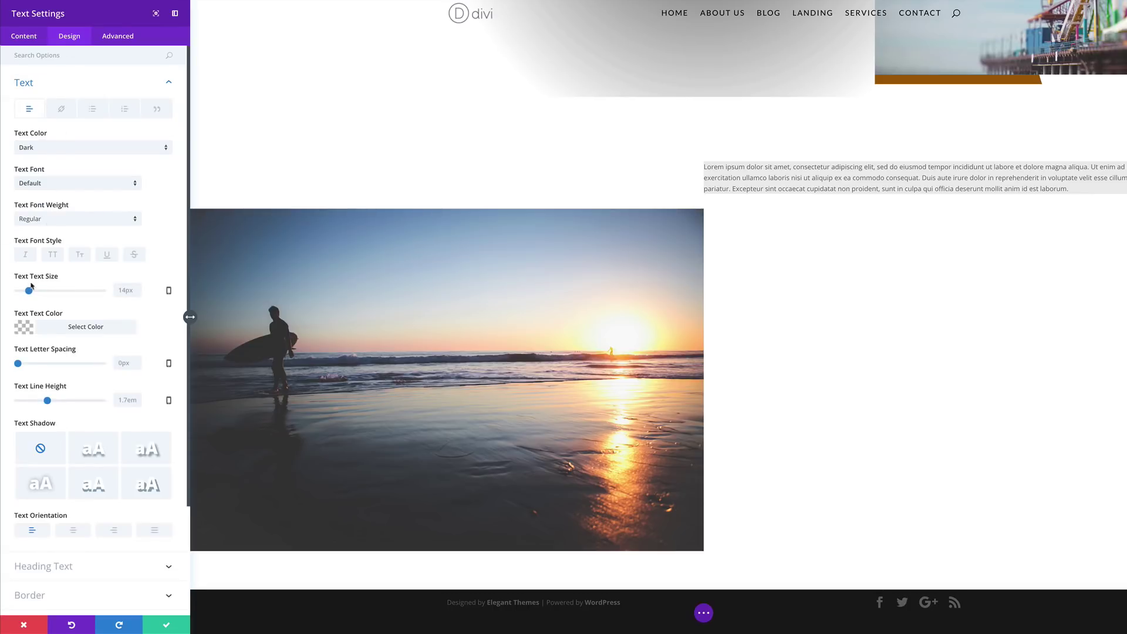
click(27, 329)
click(27, 432)
click(110, 293)
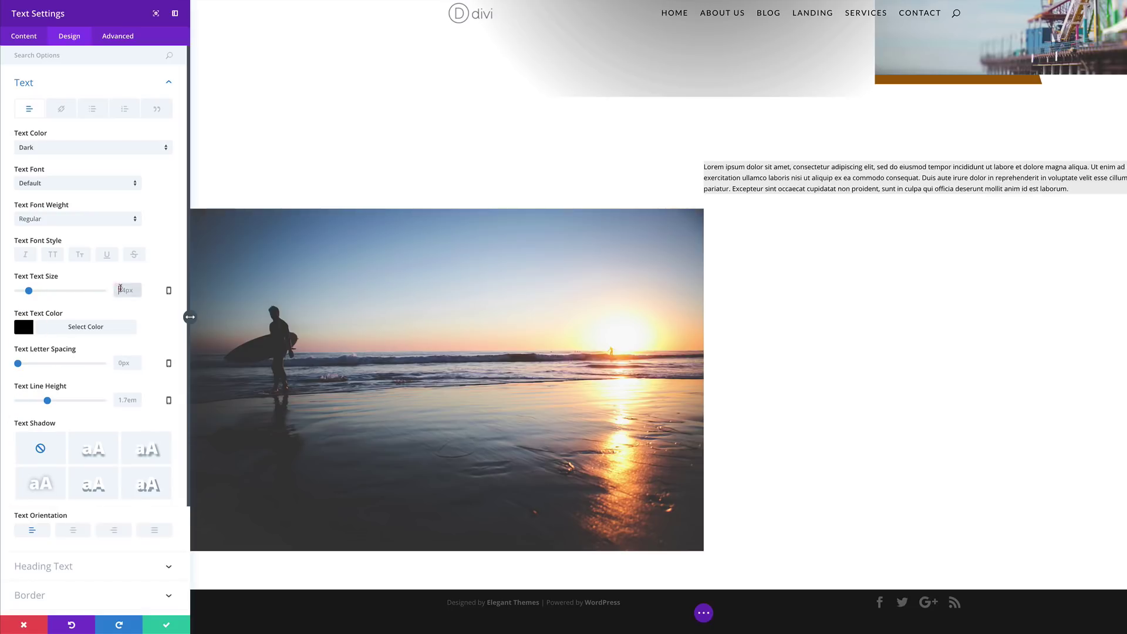
click(162, 238)
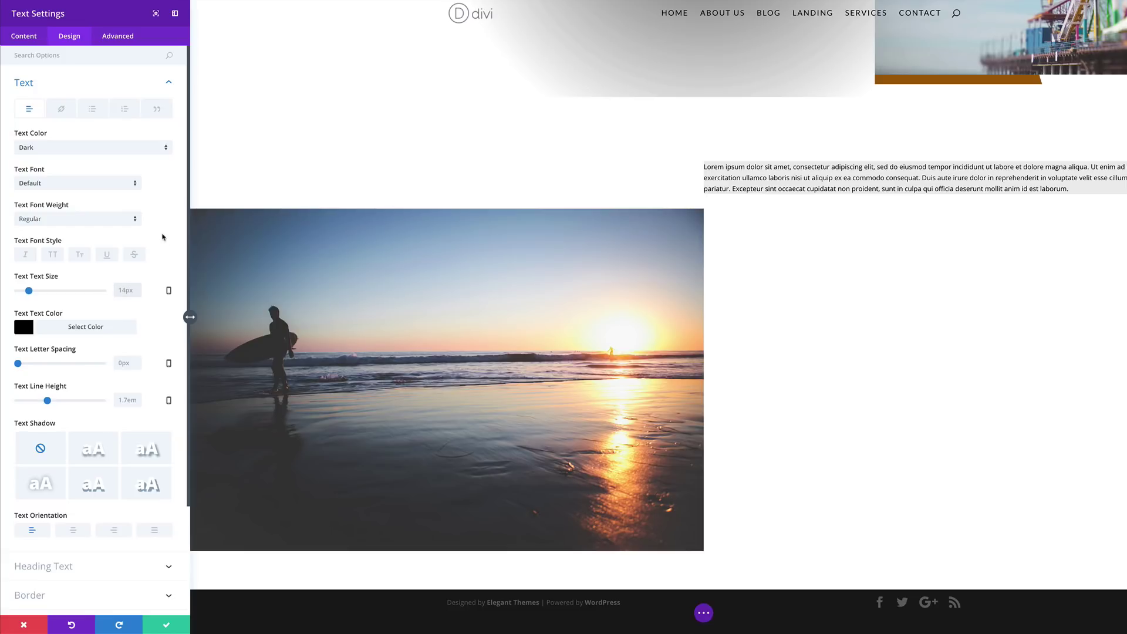
click(104, 185)
click(55, 255)
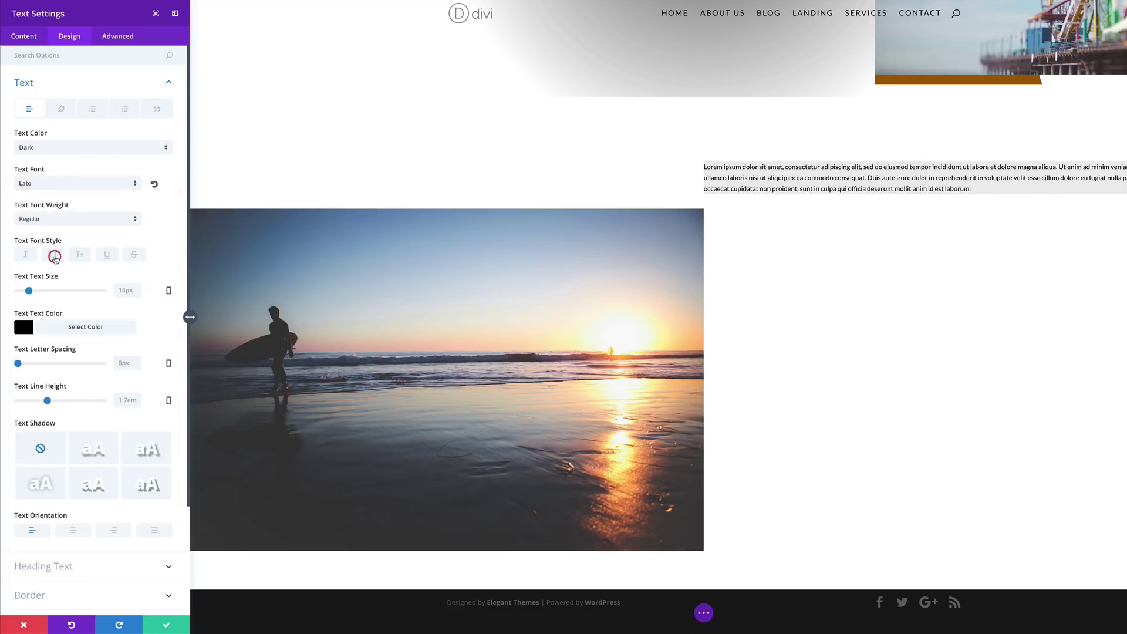
Center the module's text orientation and set the text line height to 2.2em
scroll(165, 354, down, 3)
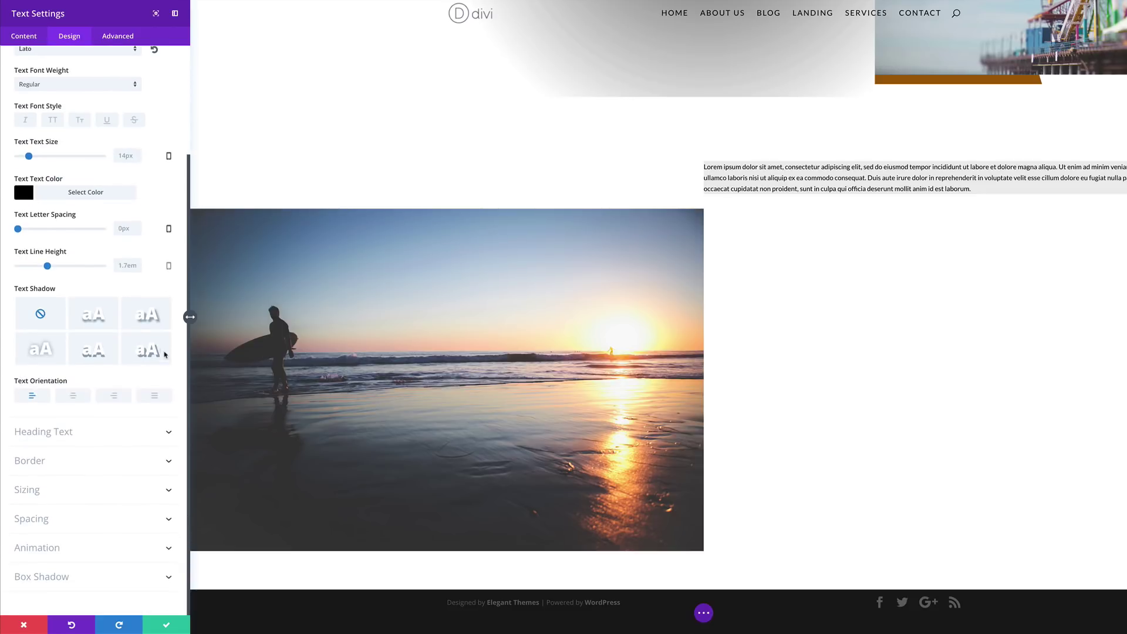
click(74, 396)
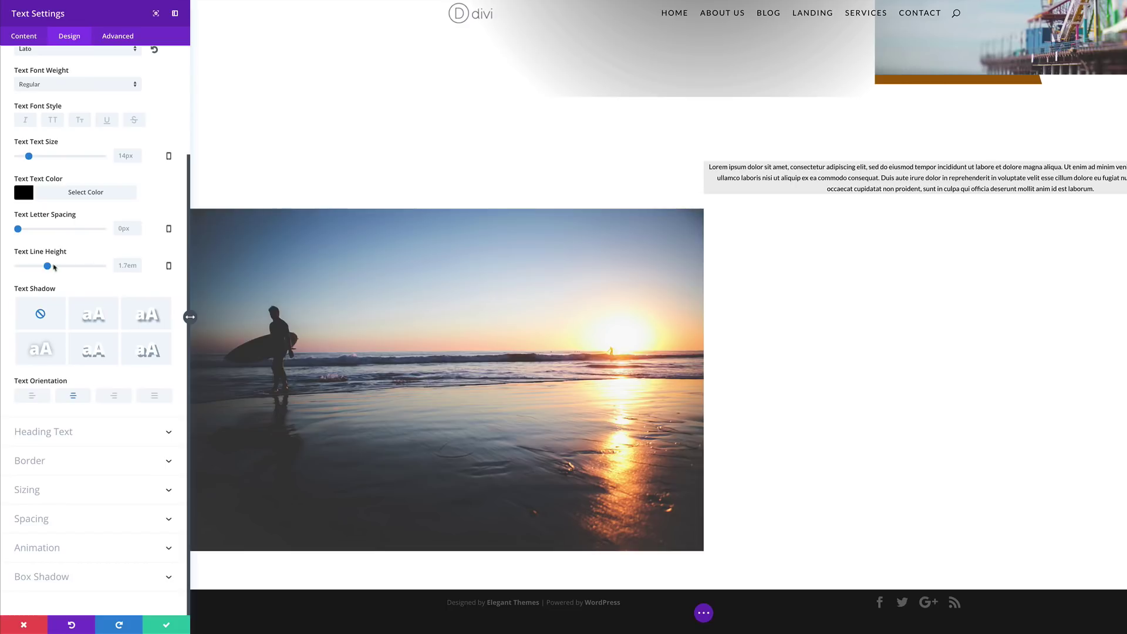
drag(48, 267, 69, 268)
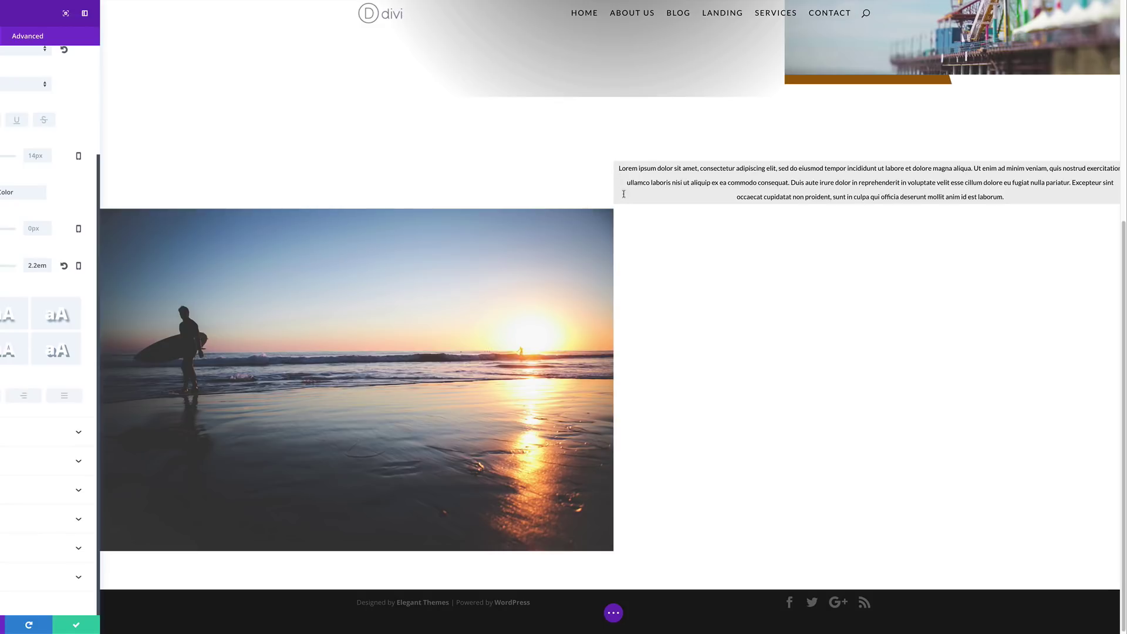
Set the text module's width to 75% and center the module in its column
click(27, 489)
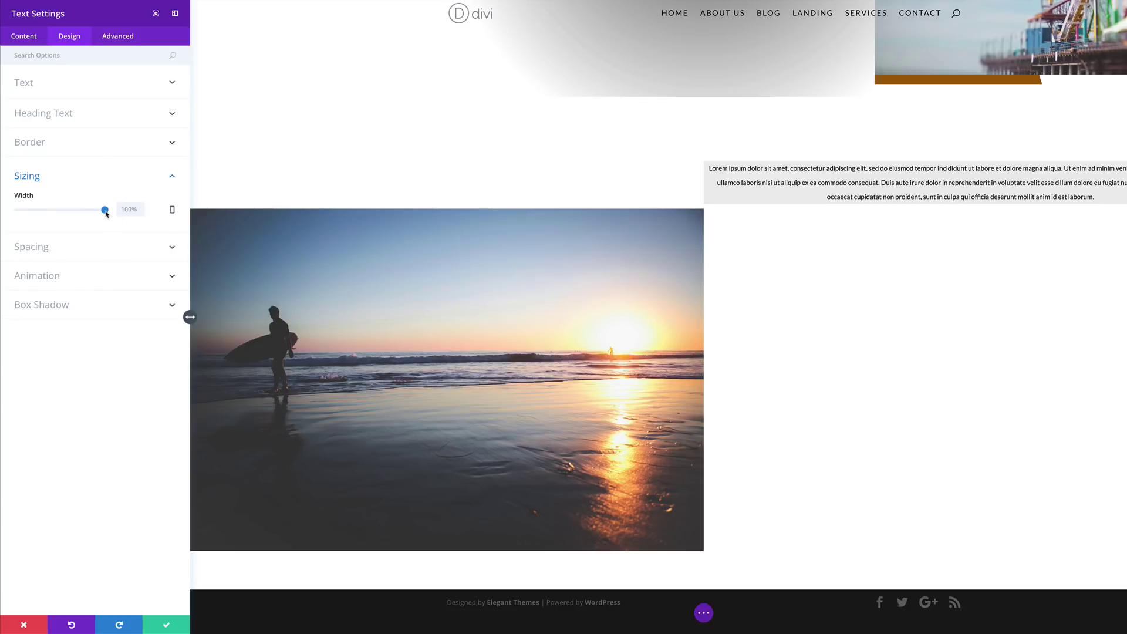
click(126, 209)
text(75px)
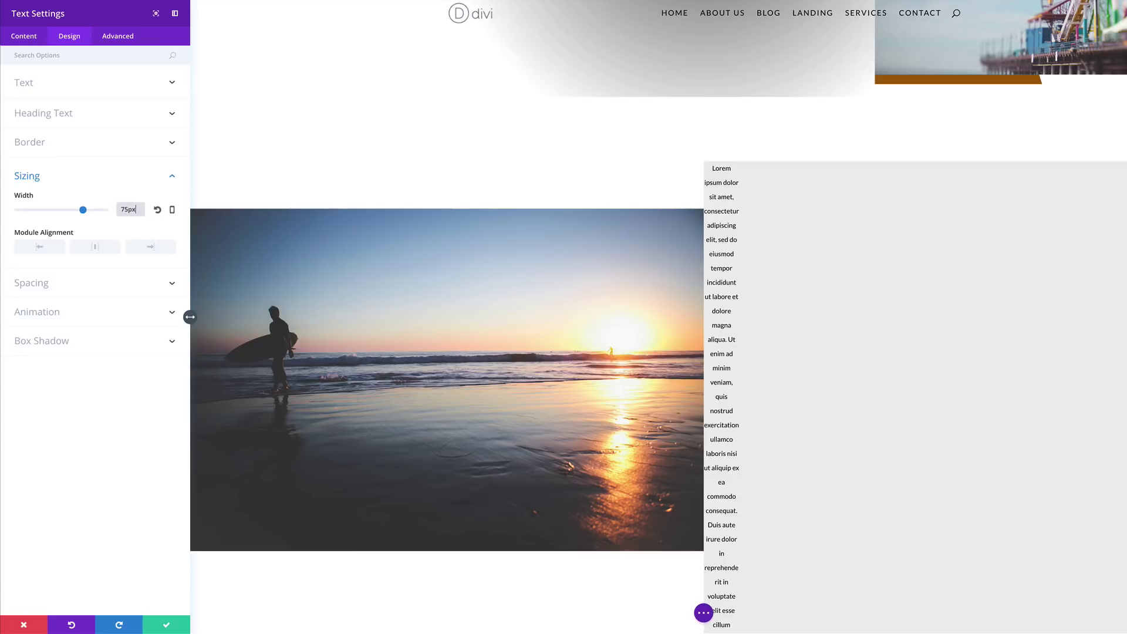
text(%)
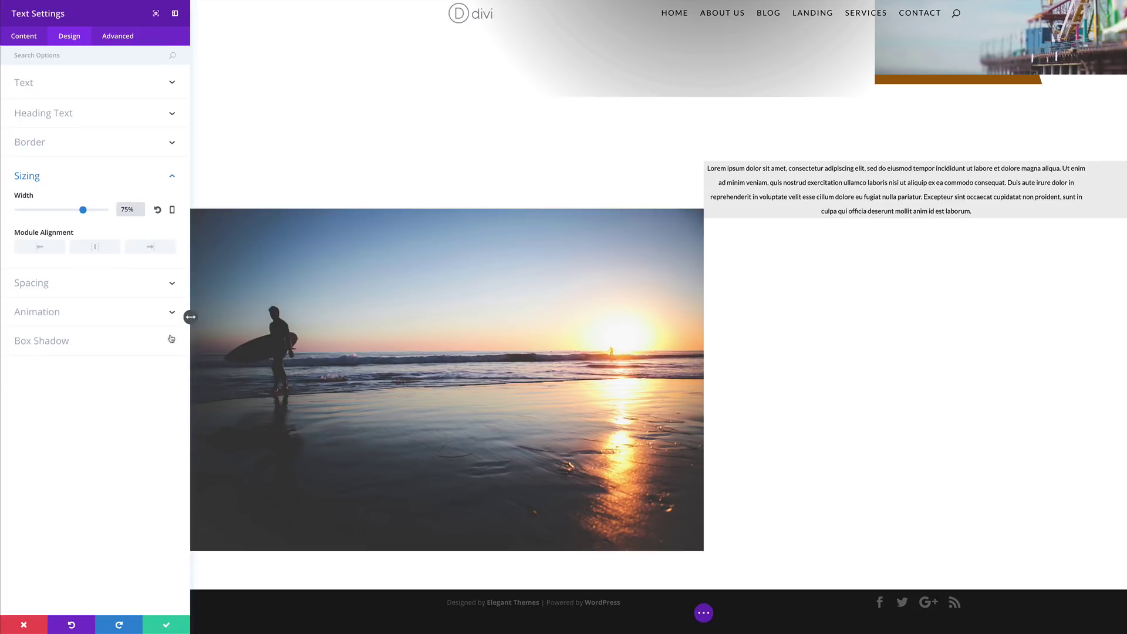
click(96, 249)
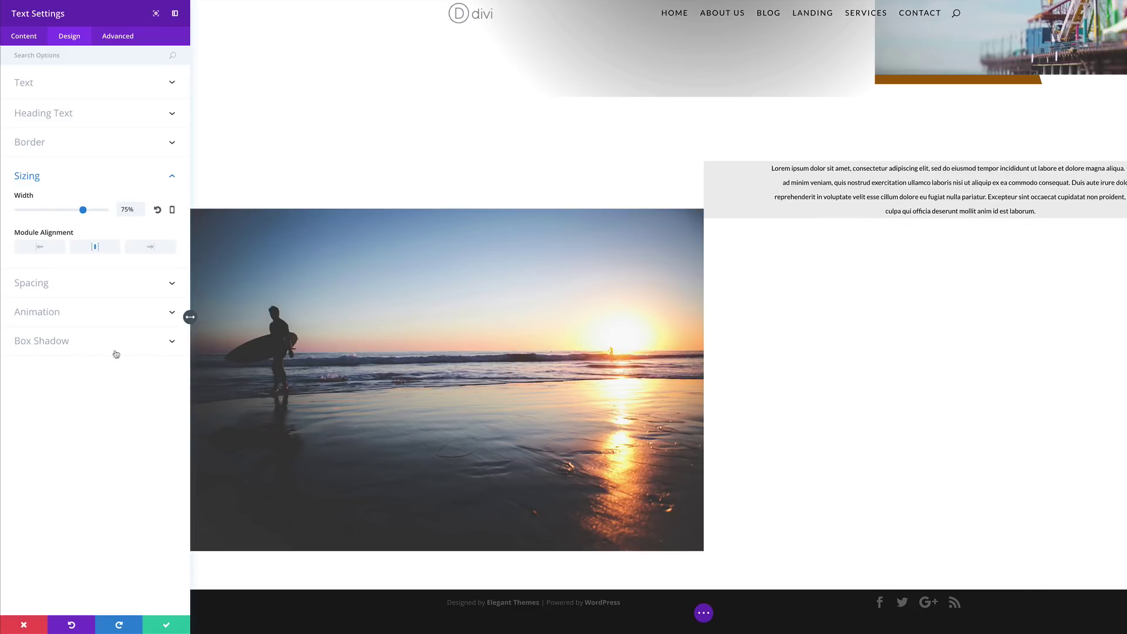
Set the text module's top custom margin to 120px for desktop and -80px for tablet
click(47, 286)
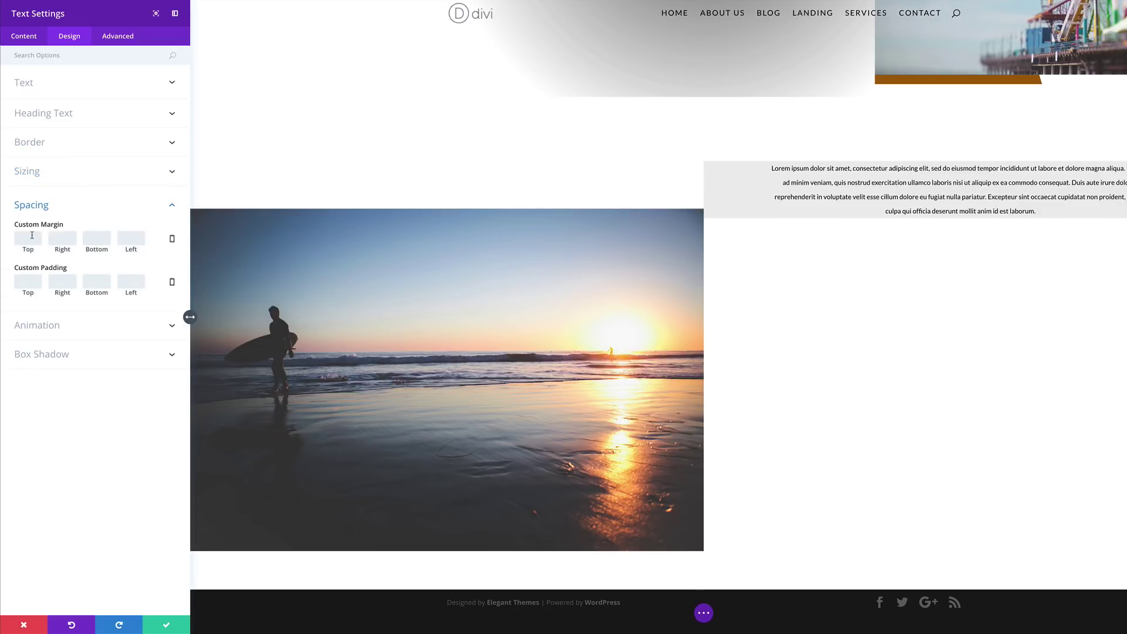
text(120px)
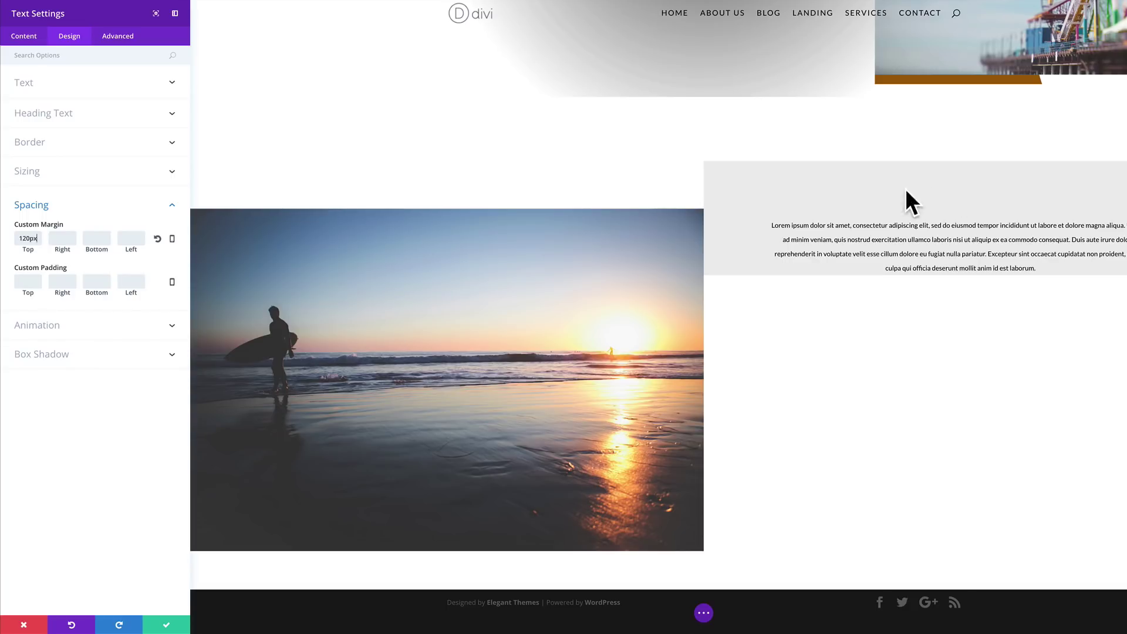
click(172, 240)
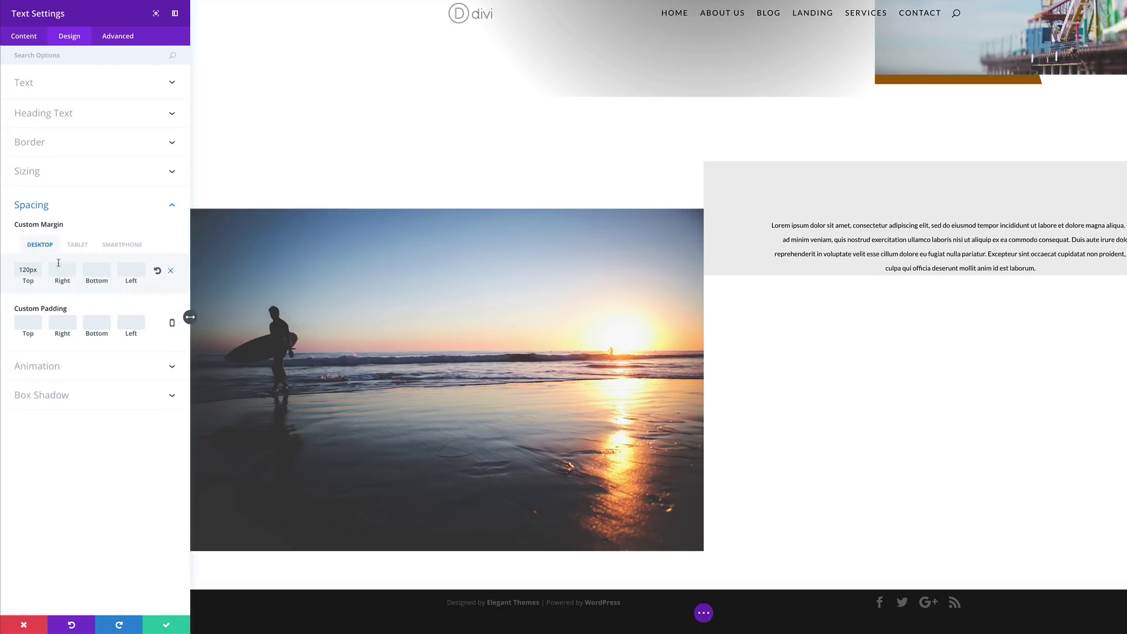
click(77, 245)
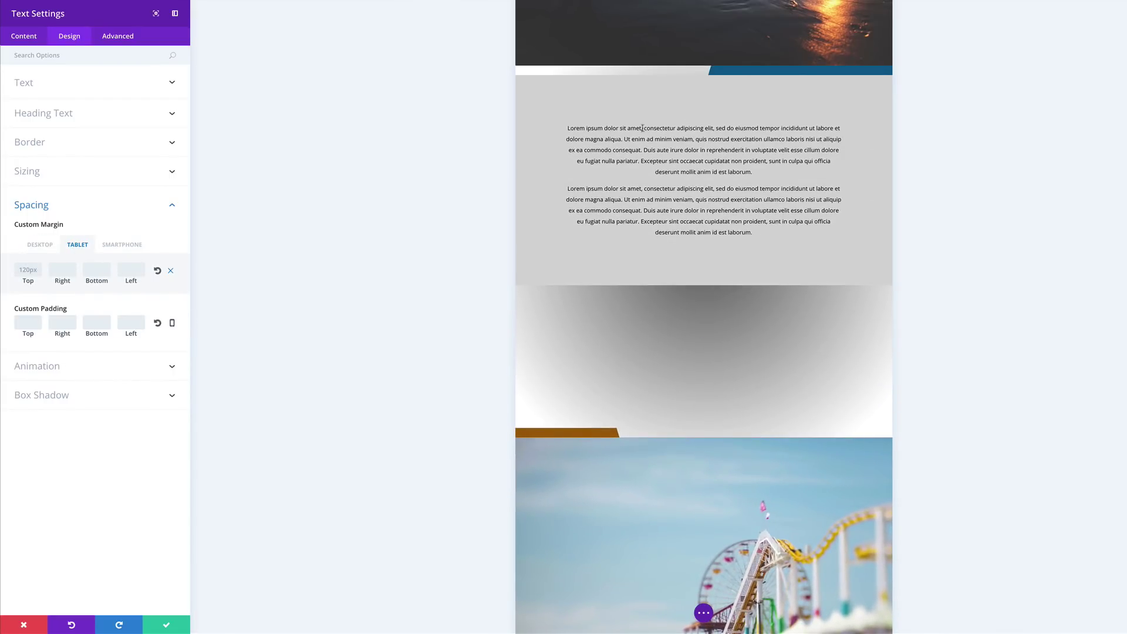
click(30, 270)
text(-80)
click(139, 461)
click(122, 244)
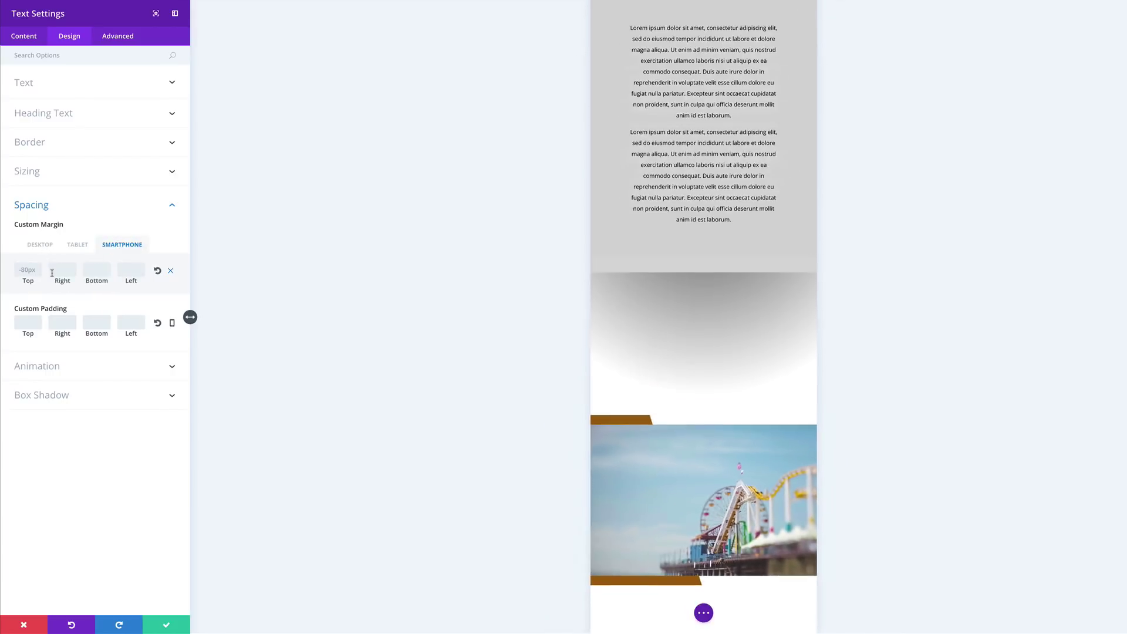
click(40, 244)
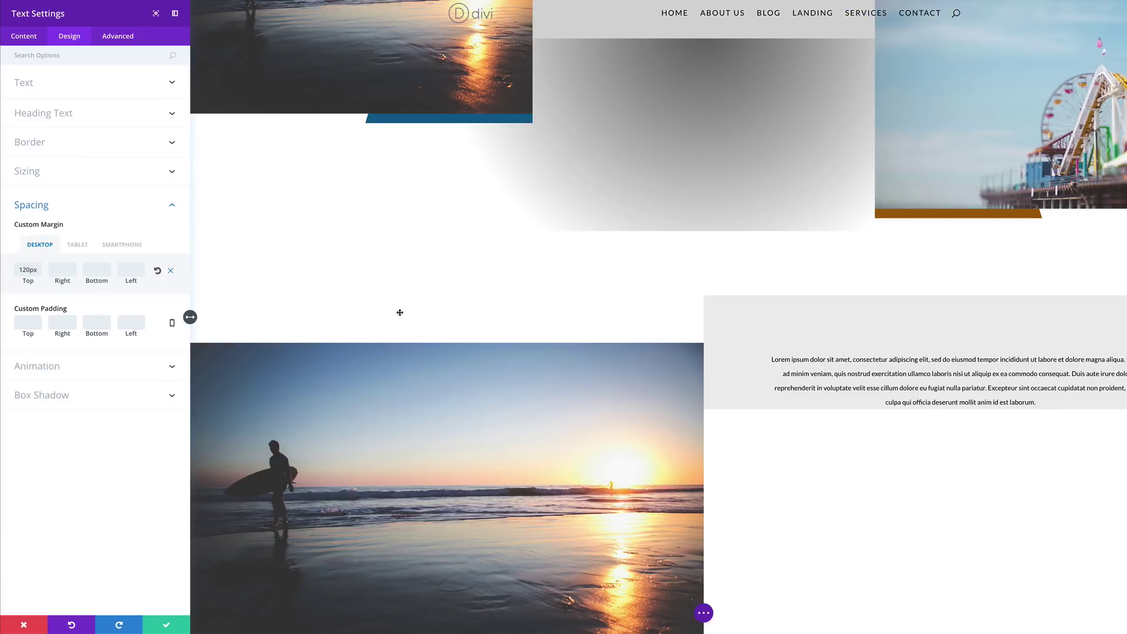
Set the text module's desktop left margin to -240px and its custom padding to 50px on all four sides
click(133, 270)
text(240px)
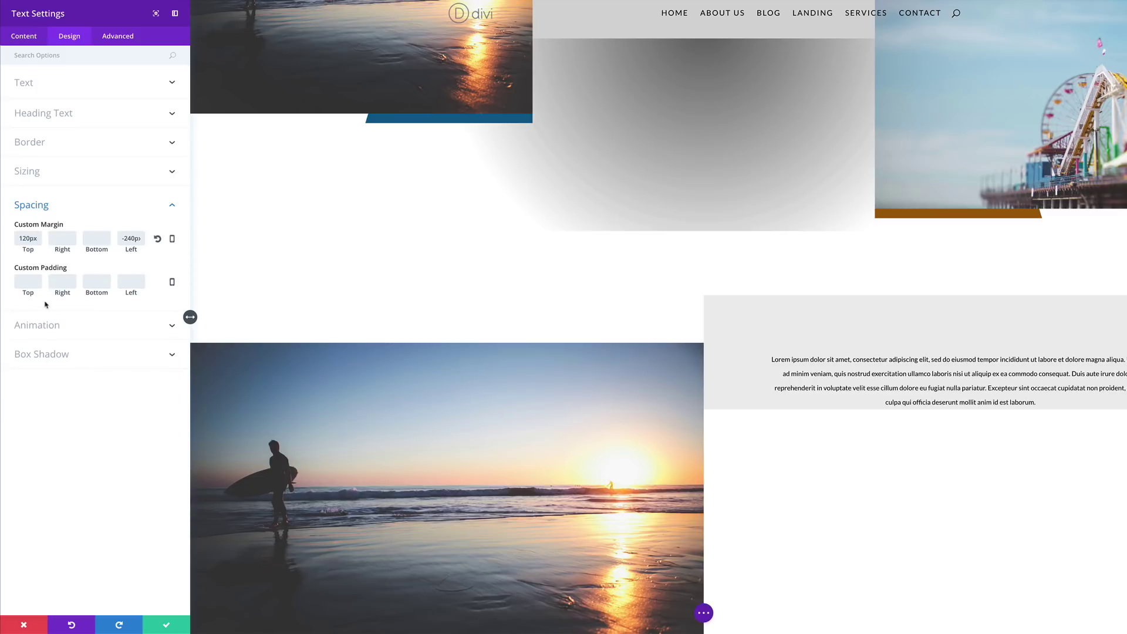
text(50)
double_click(28, 282)
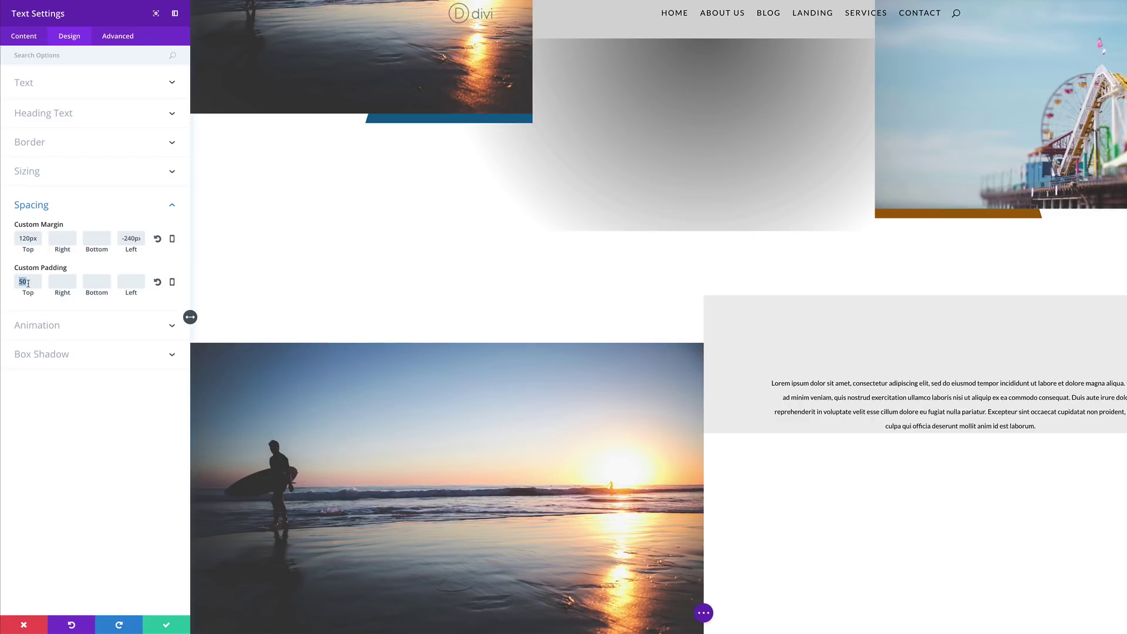
click(56, 281)
text(50)
click(93, 283)
text(50)
click(129, 286)
text(50)
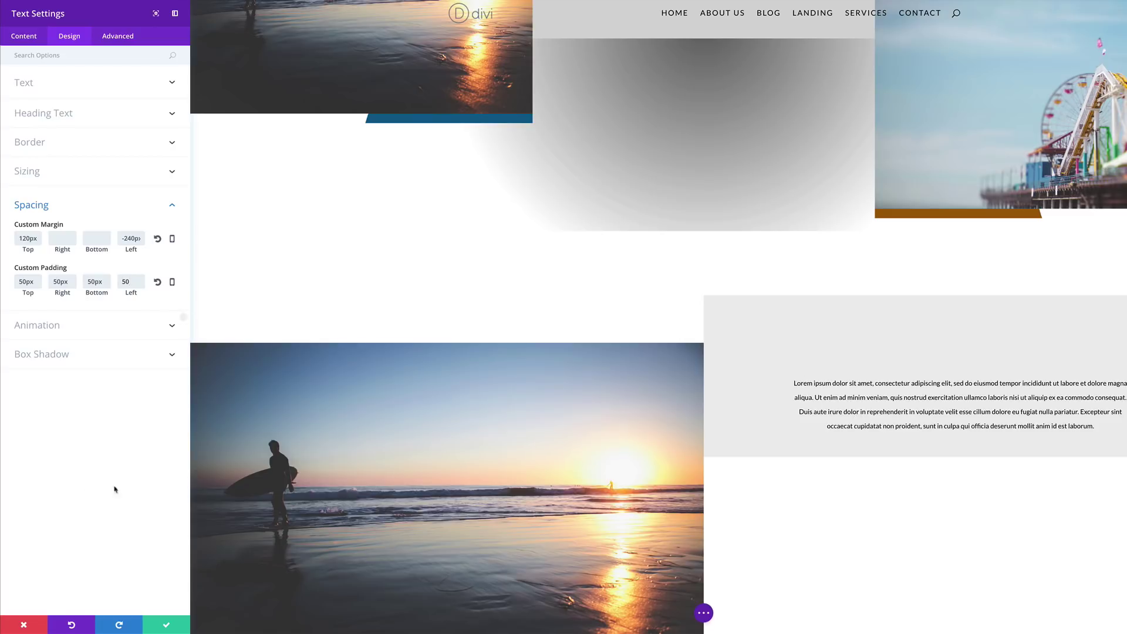
click(270, 259)
Give the text module a blue background color and save its settings
click(24, 37)
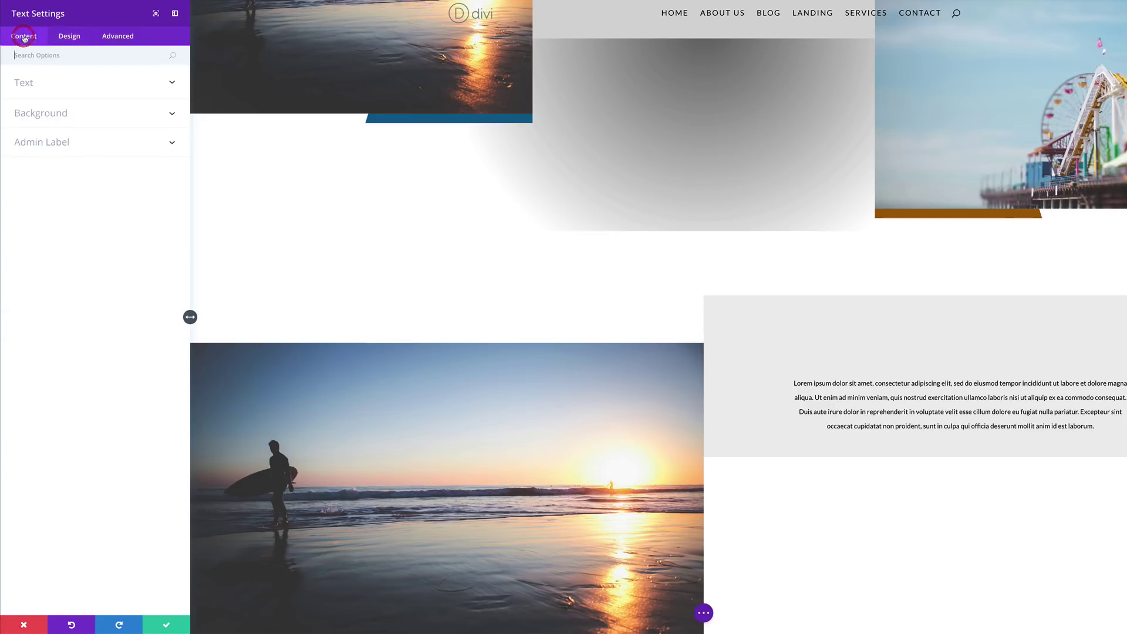
click(45, 113)
click(97, 205)
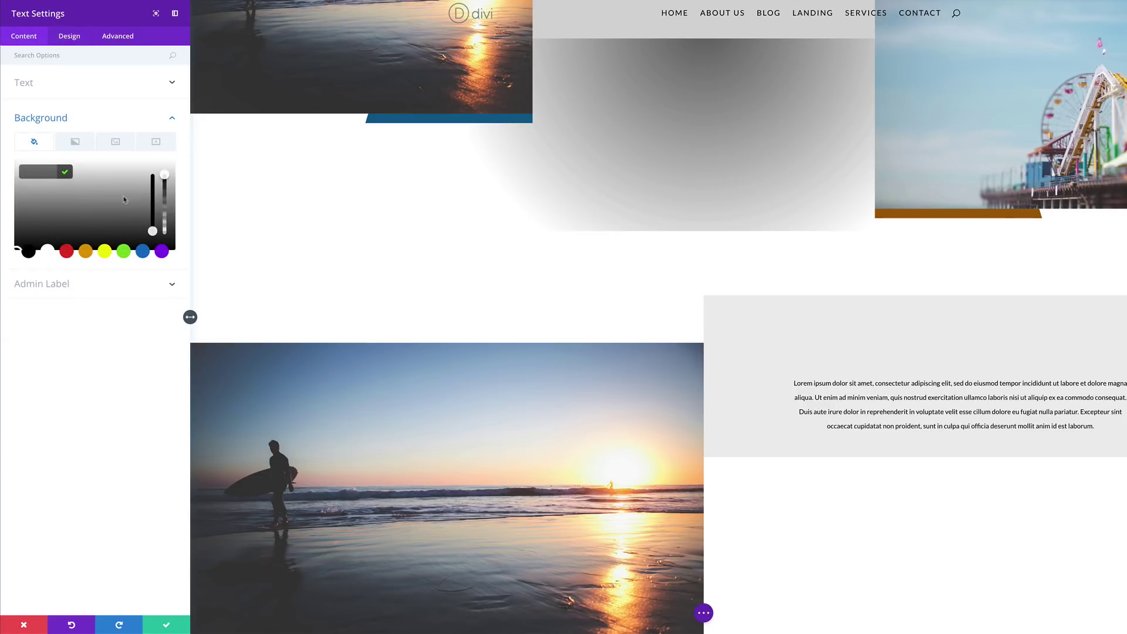
click(164, 179)
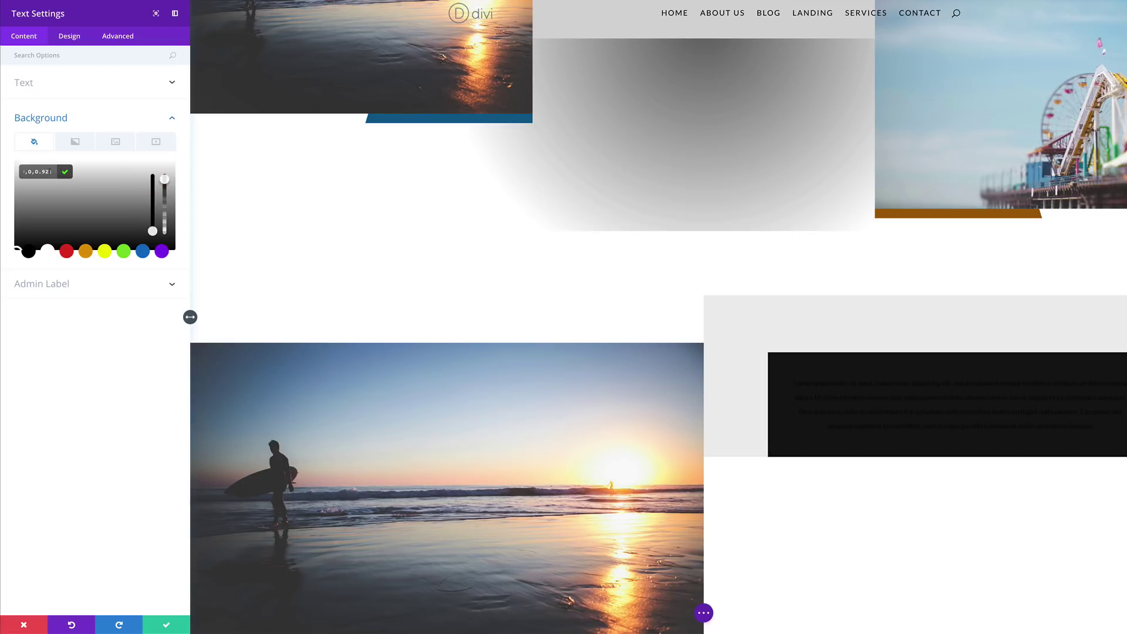
drag(47, 171, 19, 171)
click(106, 206)
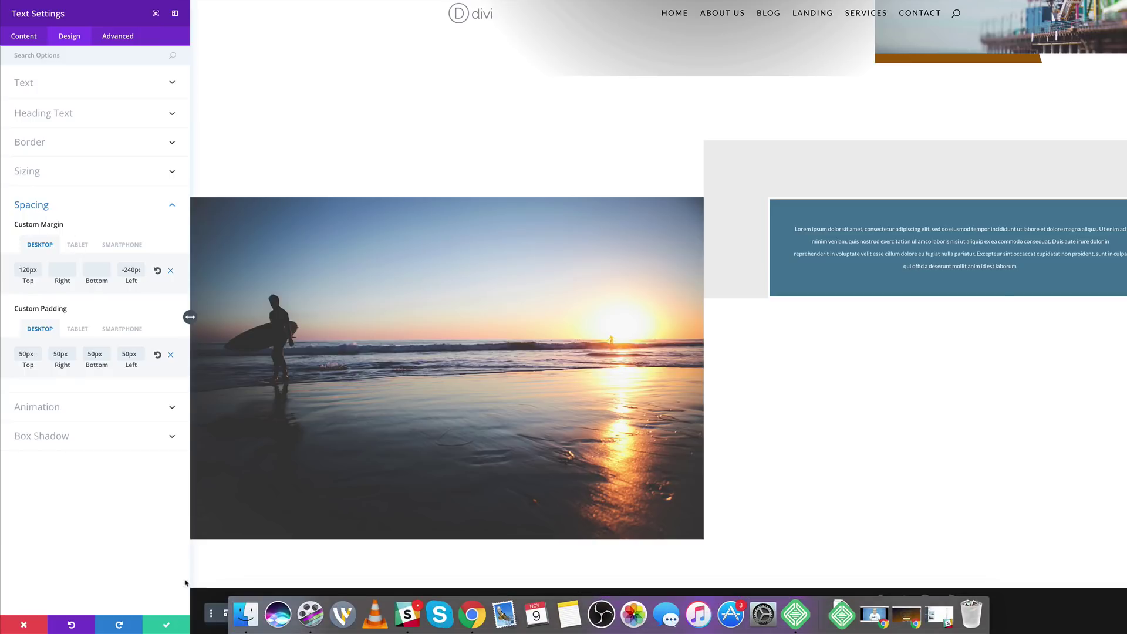
click(168, 627)
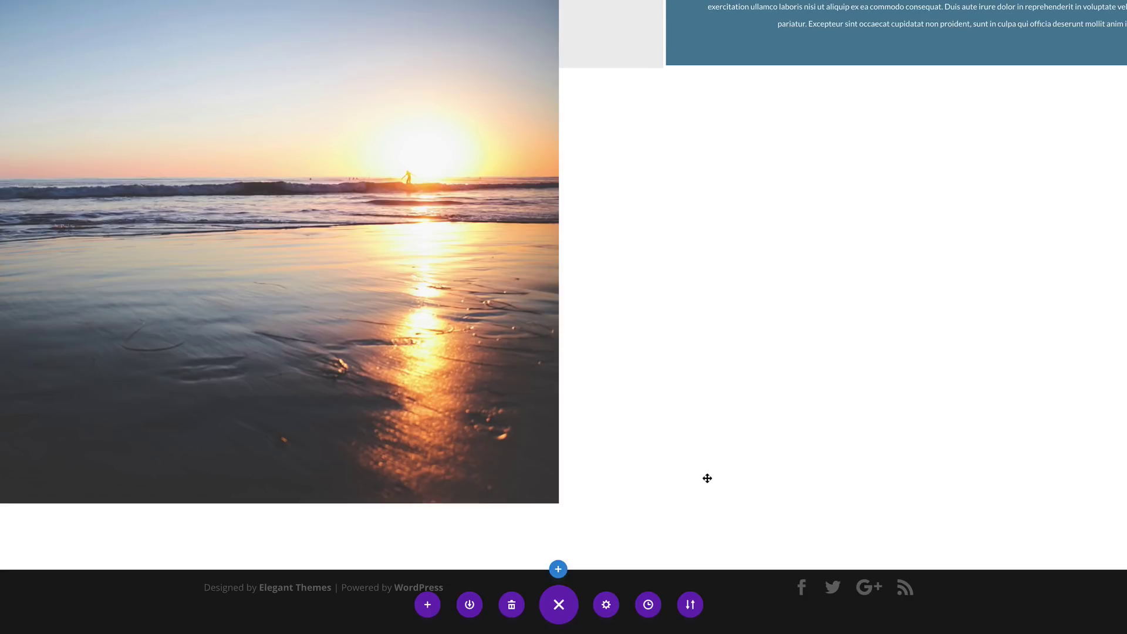
Add a regular section below the surfer section with a row of two equal columns, without inserting a module
click(558, 569)
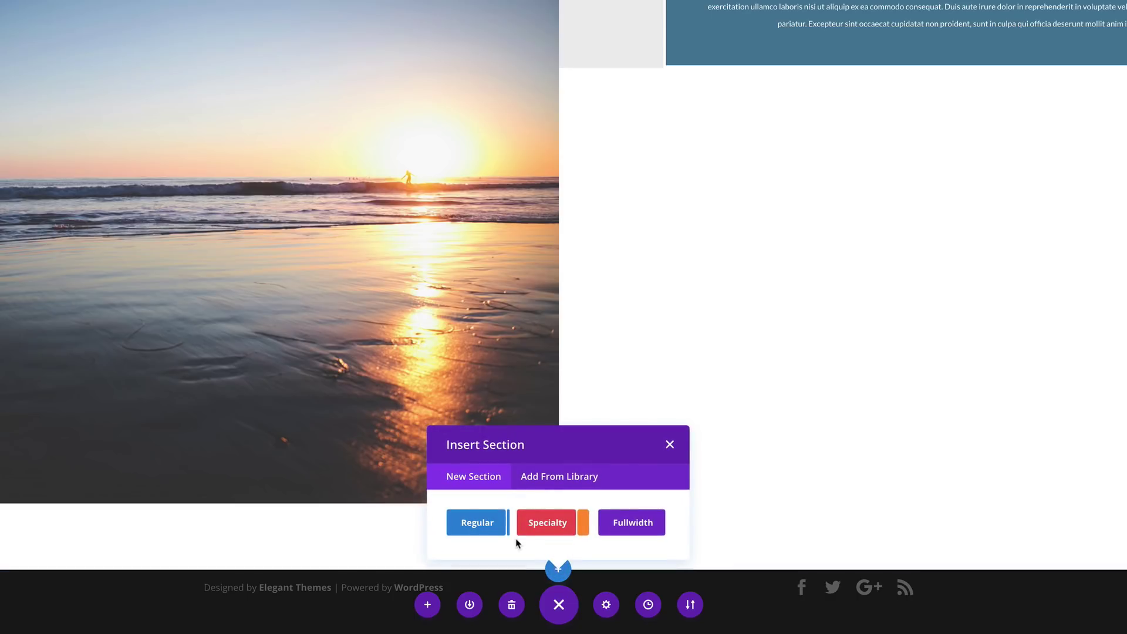
click(477, 524)
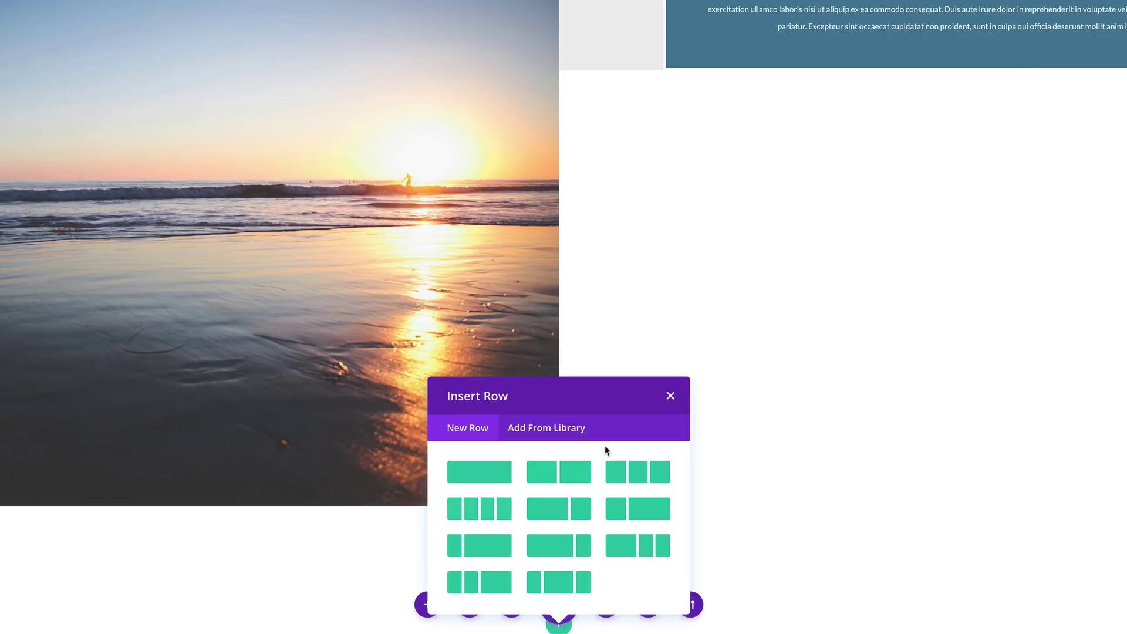
click(573, 473)
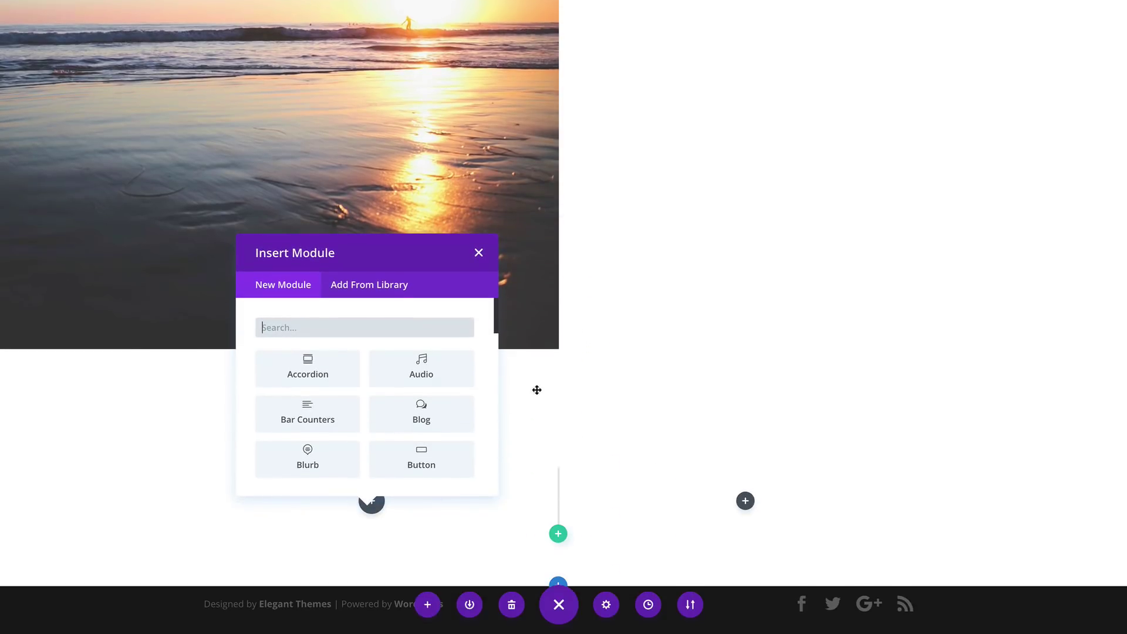
click(479, 236)
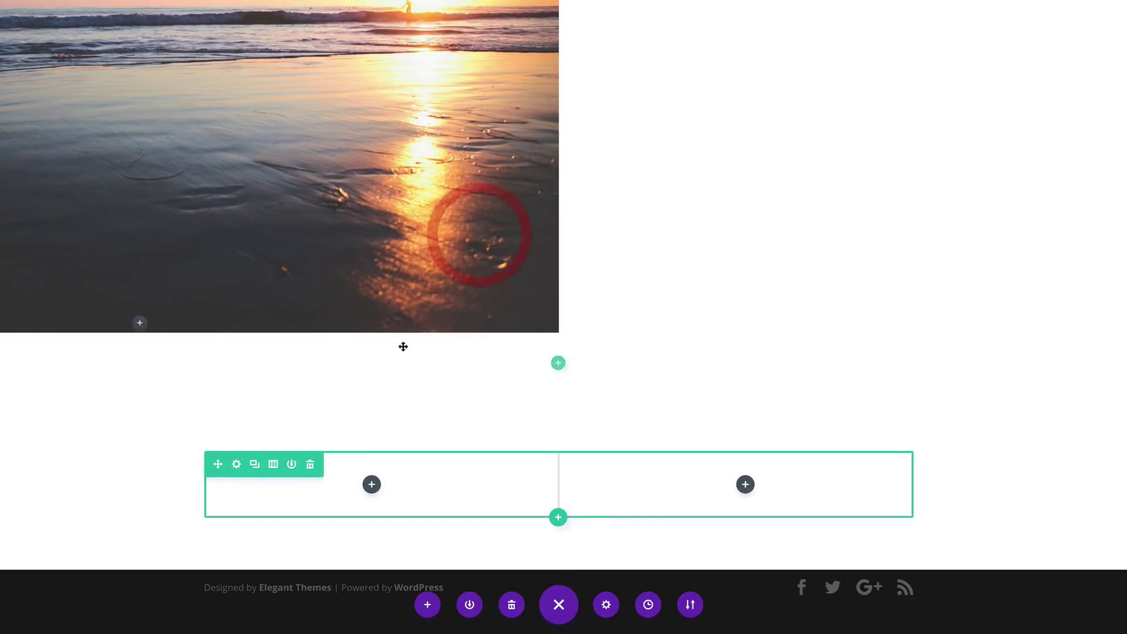
Set the column 1 background color of the new two-column row to #e8e8e8
click(238, 465)
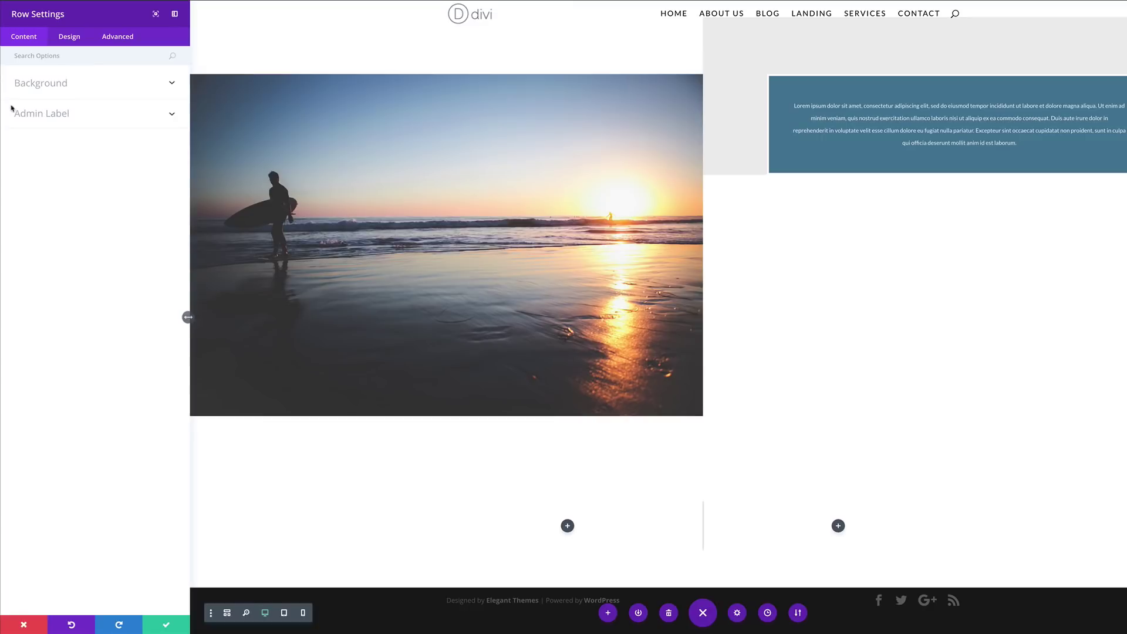
click(60, 85)
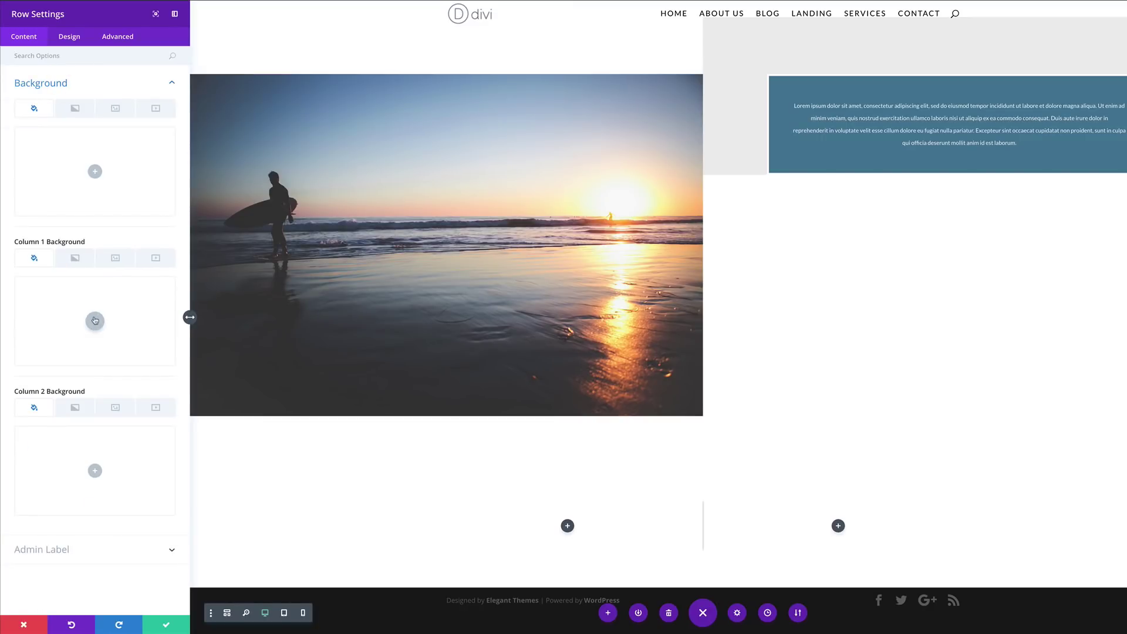
click(95, 322)
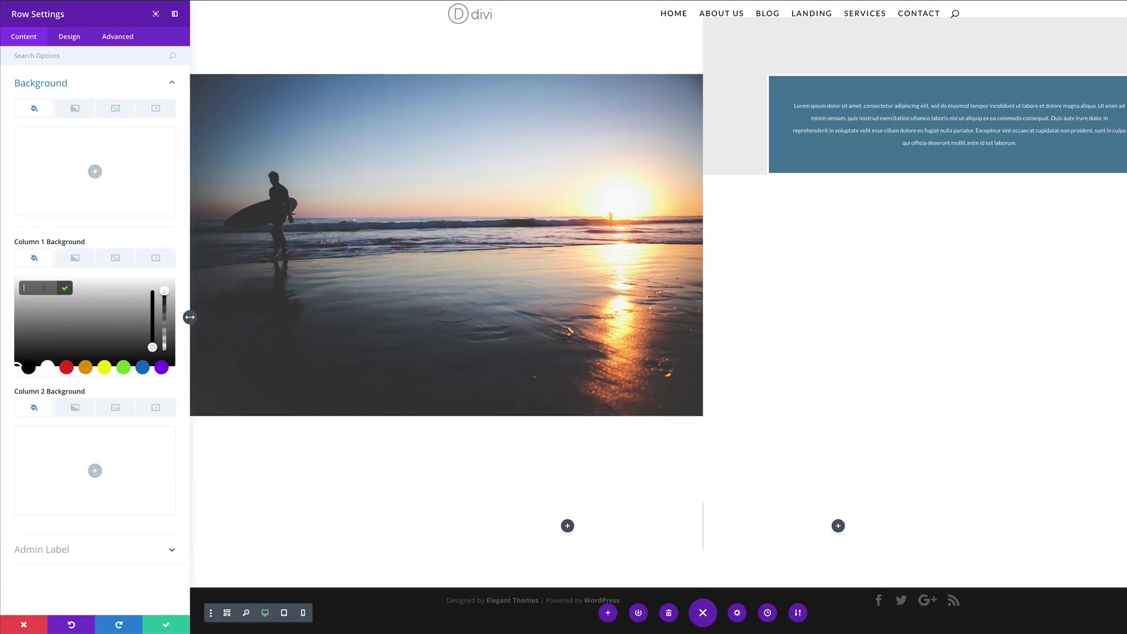
text(#e8e8e8)
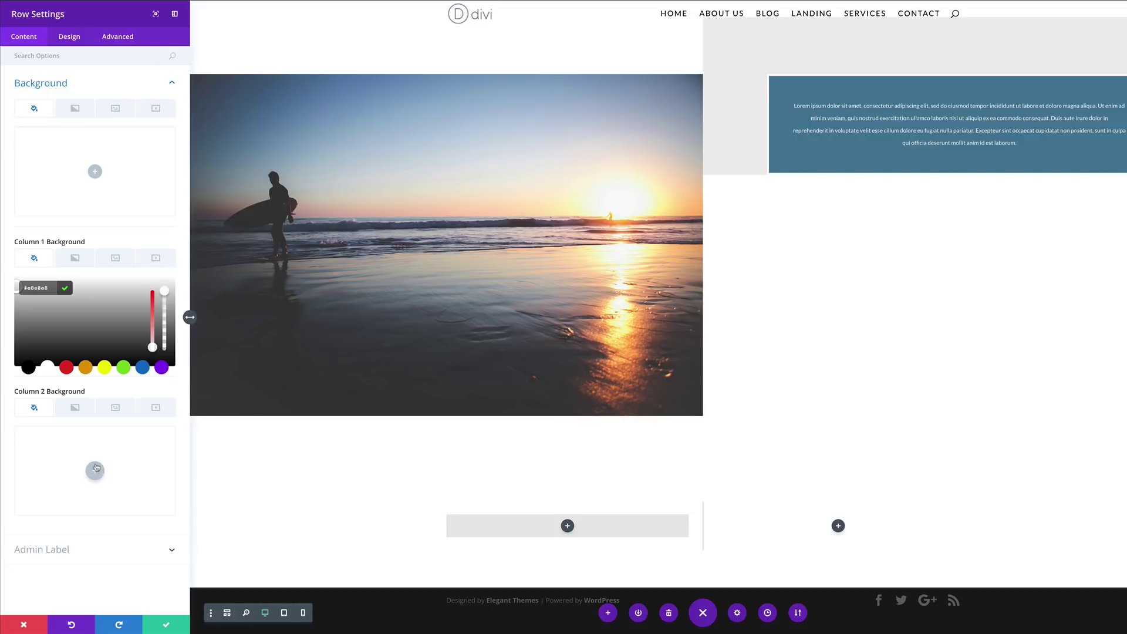
Give column 2 a gradient background running from #e8e8e8 to fully transparent white
click(77, 409)
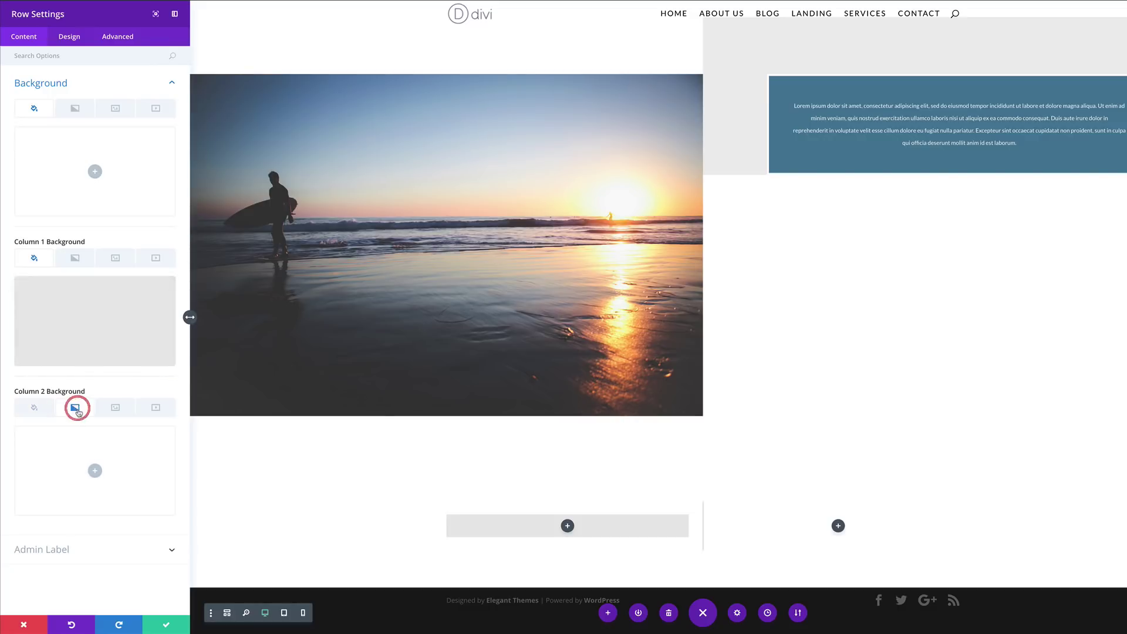
click(95, 470)
scroll(98, 474, down, 3)
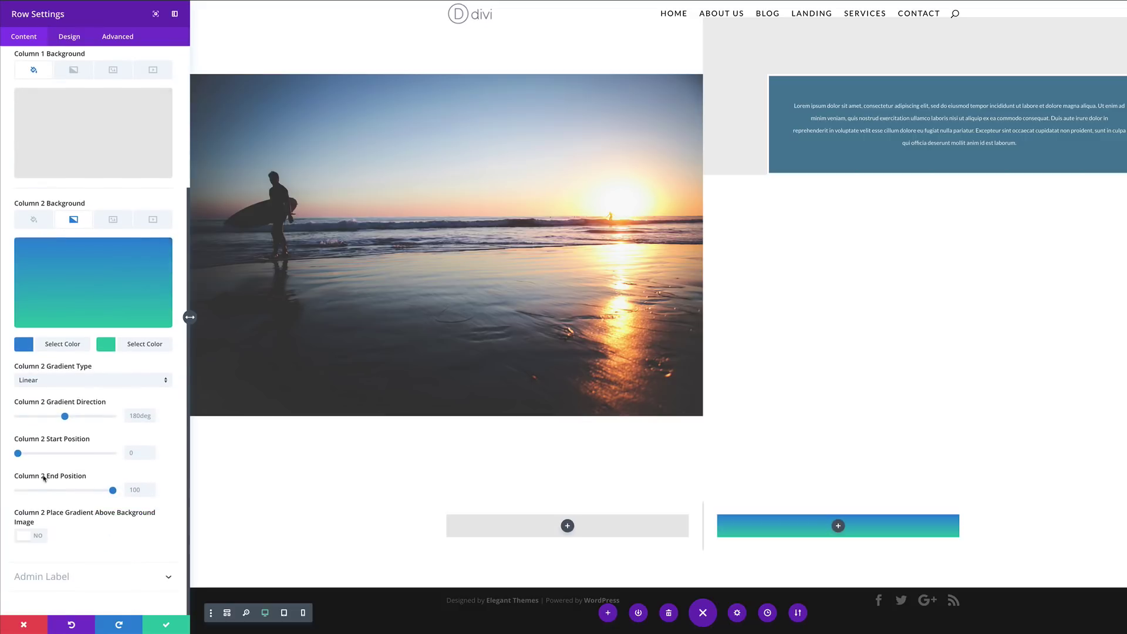
click(24, 346)
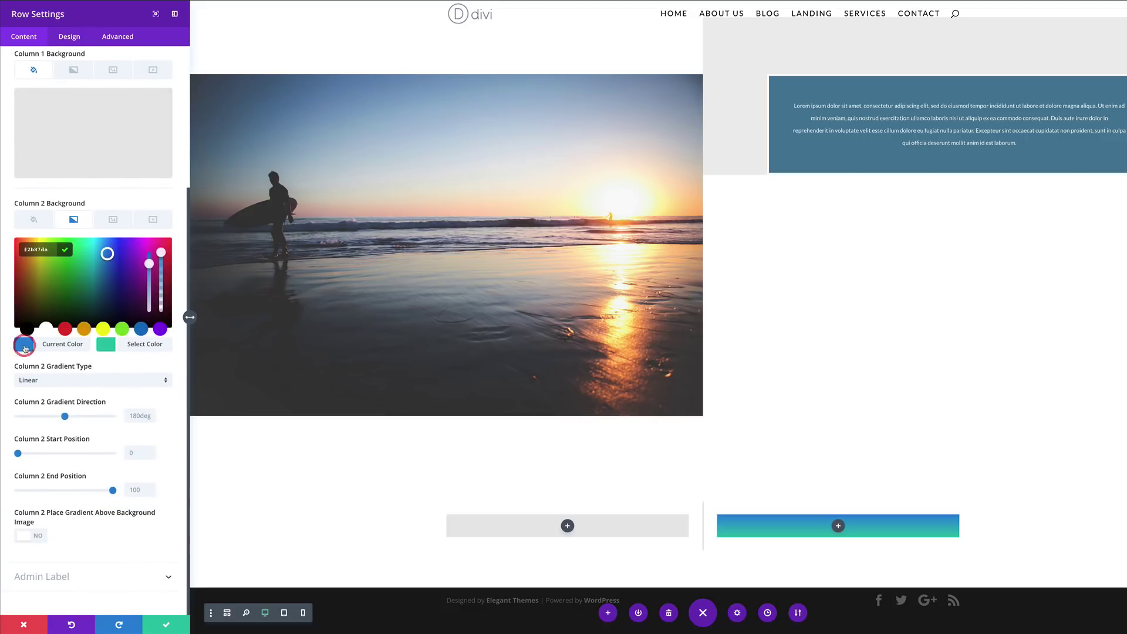
click(37, 249)
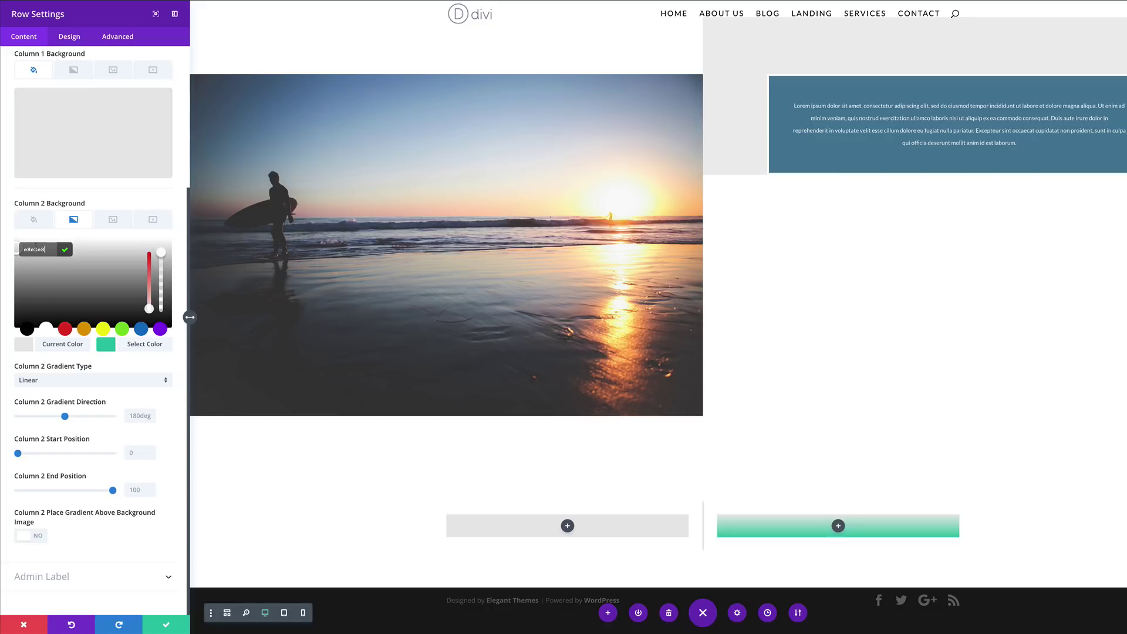
click(105, 343)
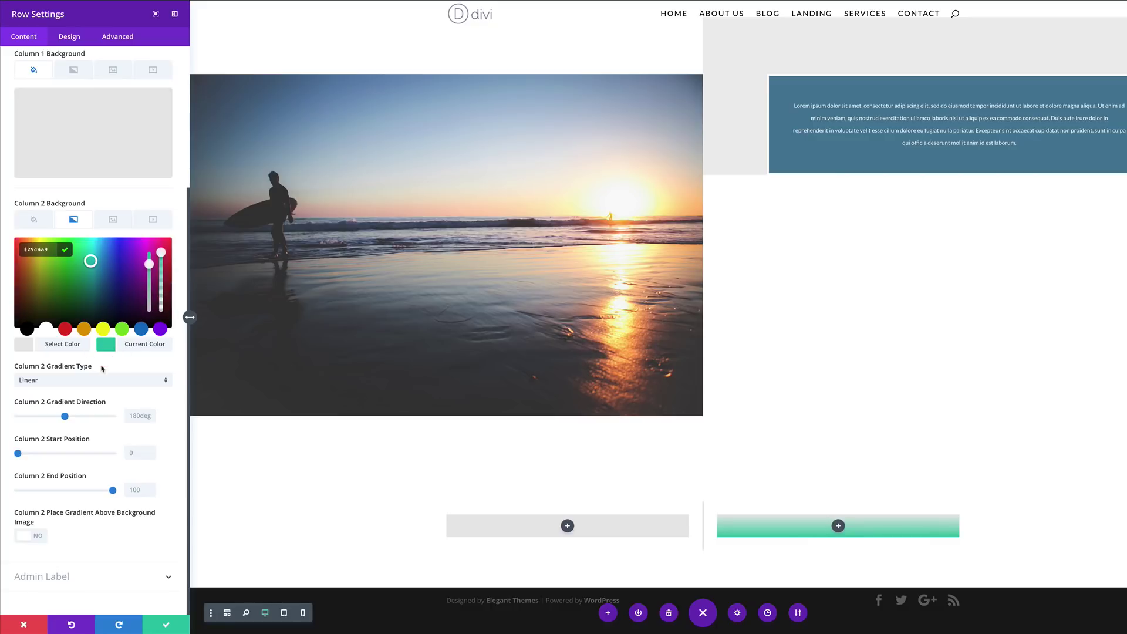
drag(161, 256, 161, 264)
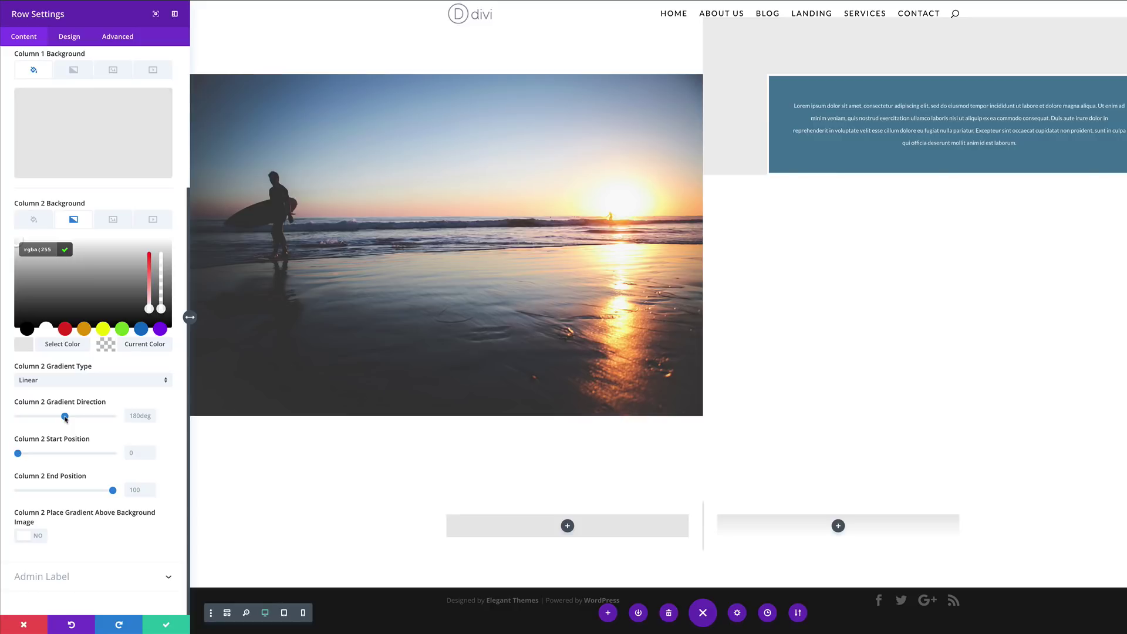
Set the column 2 gradient direction to 148deg, its start position to 25% and its end position to 9%
drag(65, 417, 56, 413)
click(134, 455)
text(25%)
click(140, 489)
text(9)
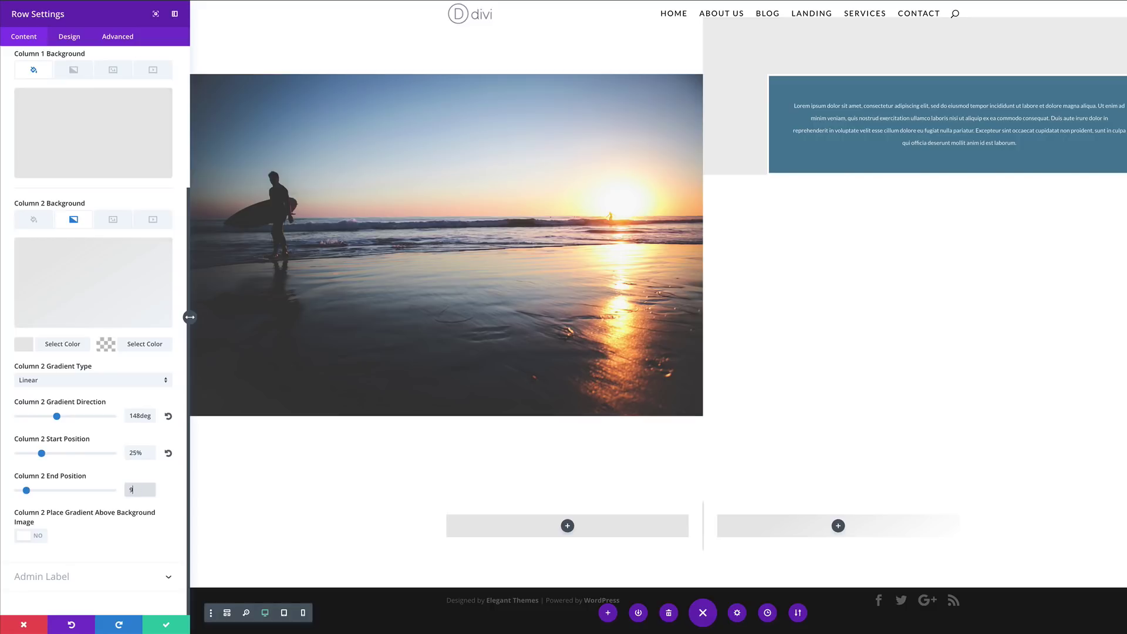
Give the row a custom width of 100% and a custom gutter width of 1
click(75, 38)
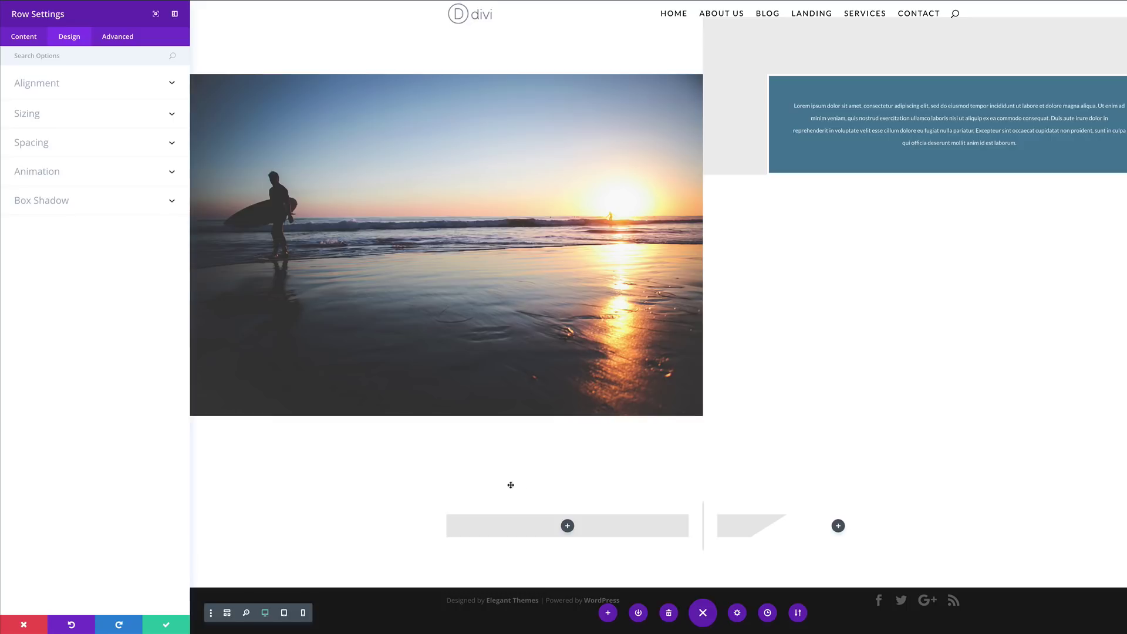
click(31, 115)
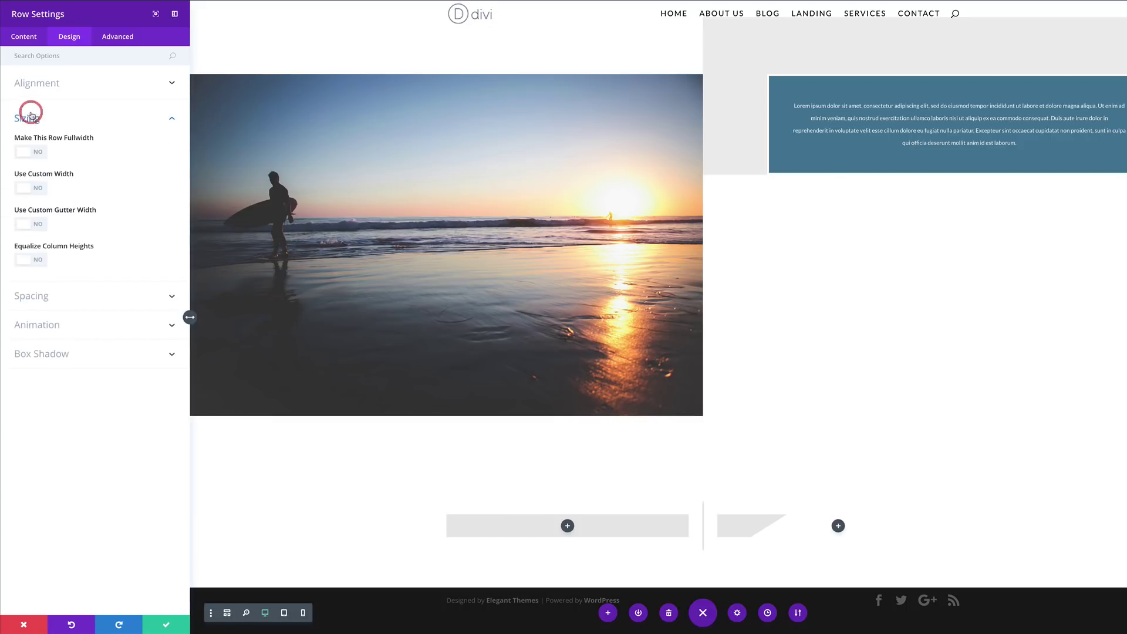
click(40, 189)
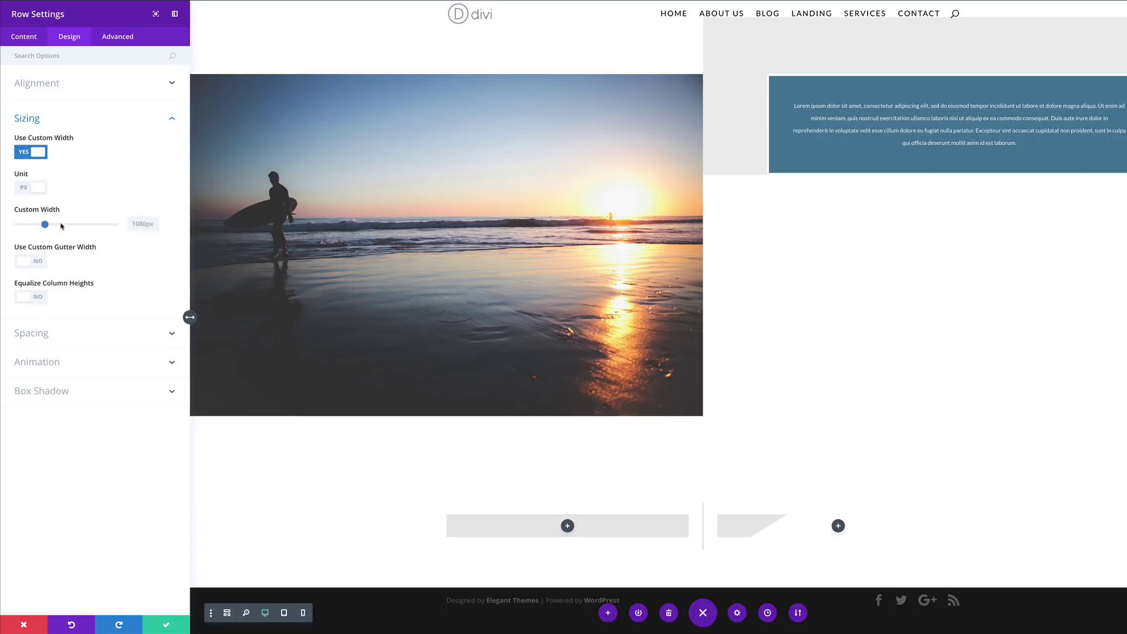
click(36, 188)
drag(71, 225, 129, 227)
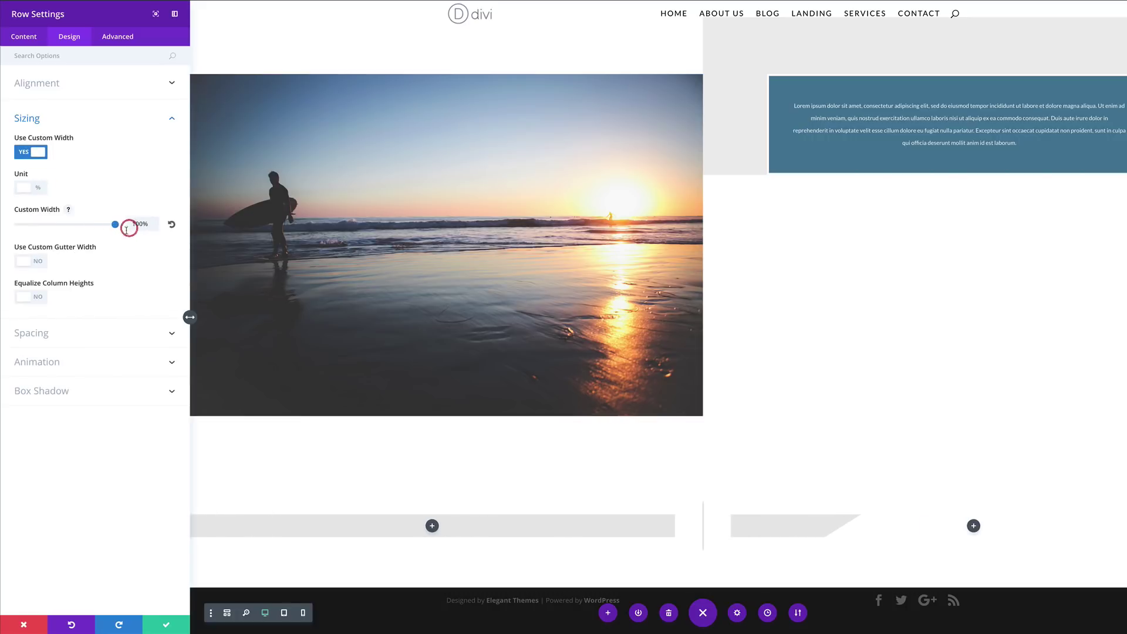
click(40, 264)
drag(82, 300, 15, 300)
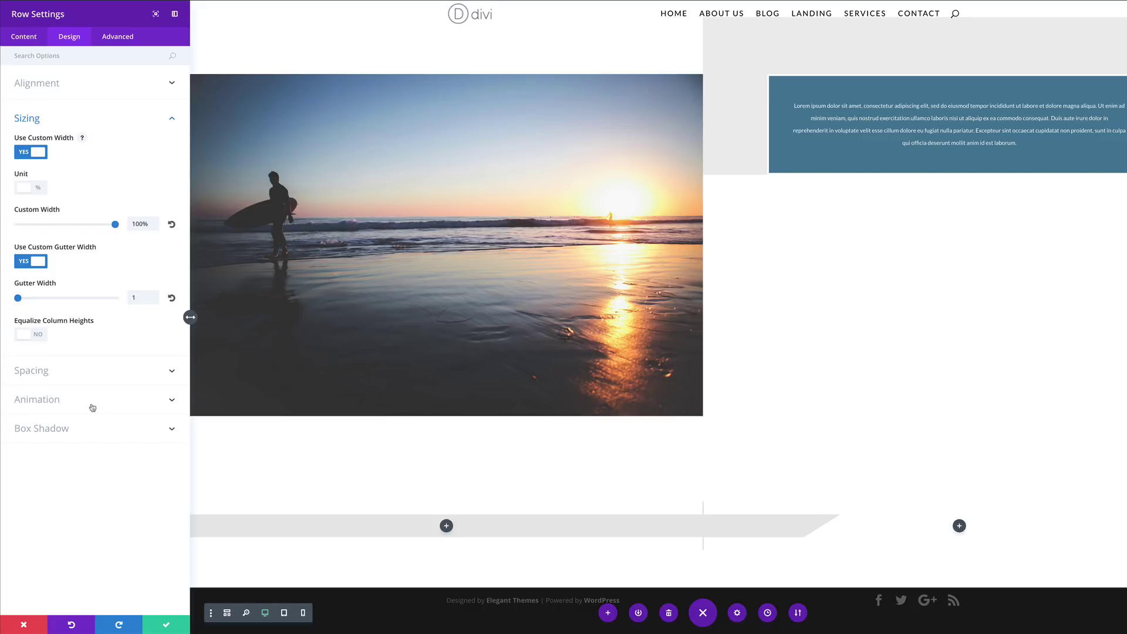
Set column 1's custom top and bottom padding to 70px and save the row settings
click(46, 373)
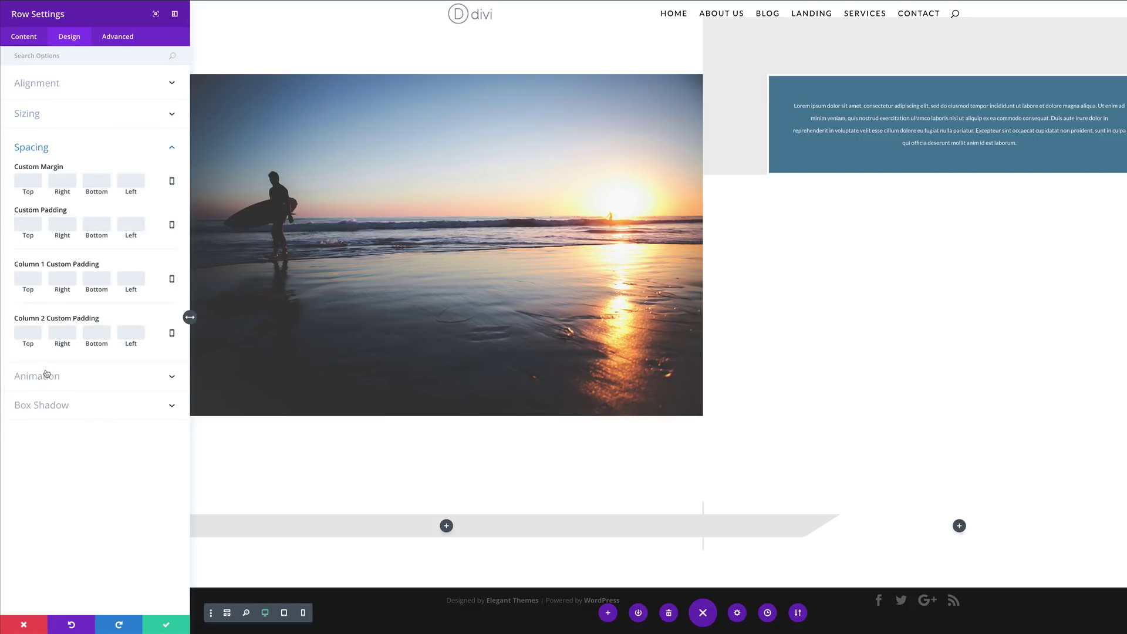
click(28, 278)
text(70px)
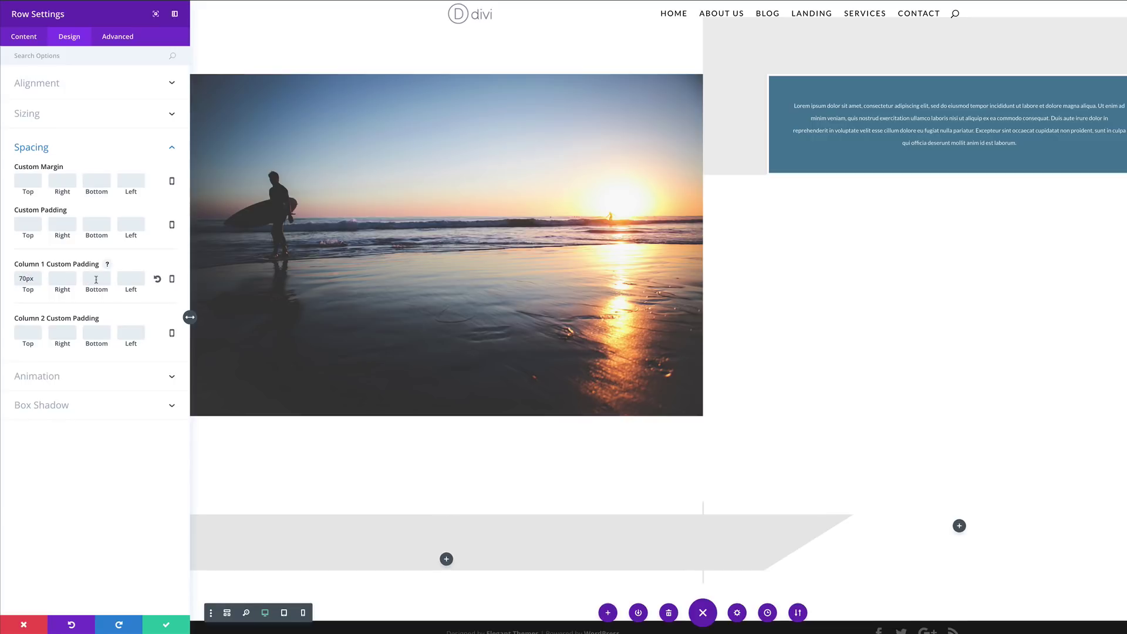
click(96, 280)
text(70px)
scroll(464, 469, down, 2)
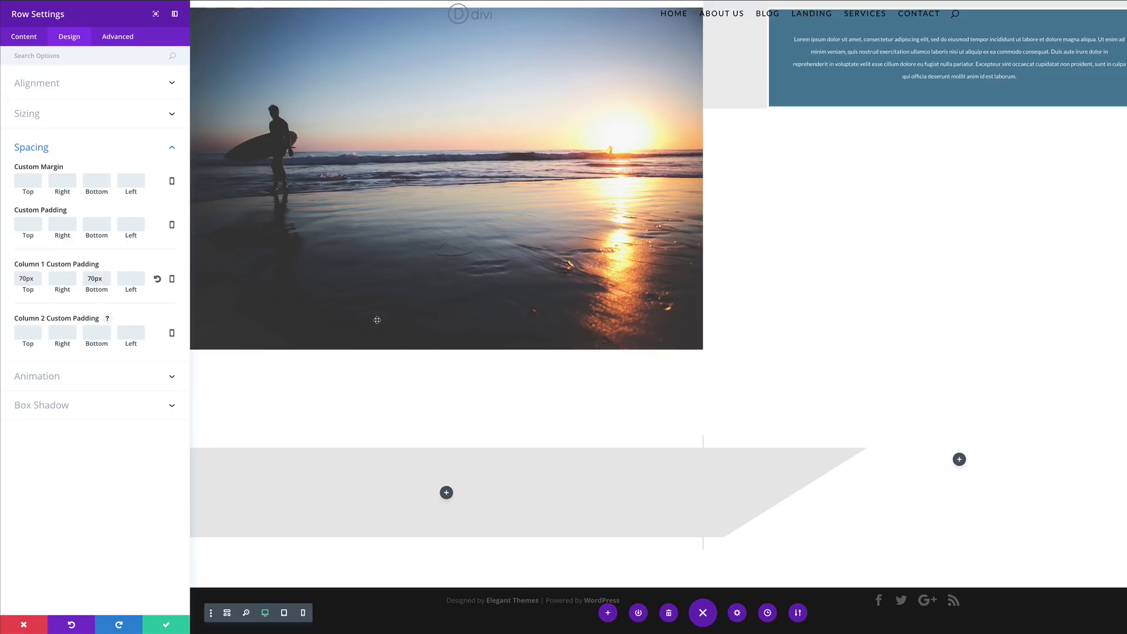
click(166, 624)
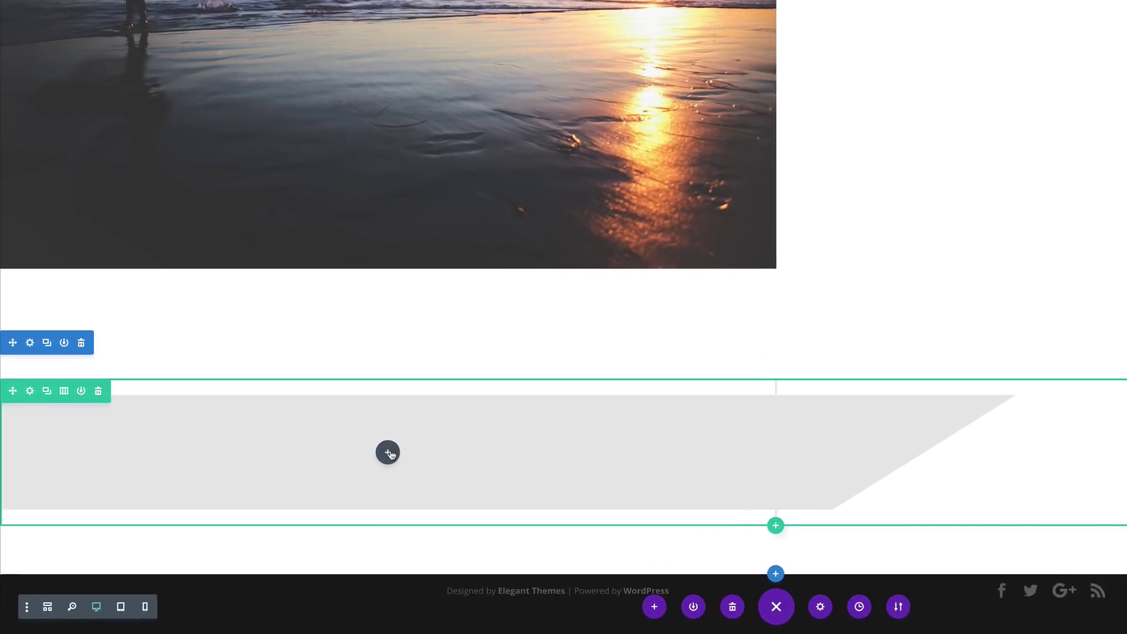
Insert an Image module in column 1 using the amusement pier picture CALIFORNIA-0022-1.jpg from the media library
click(412, 442)
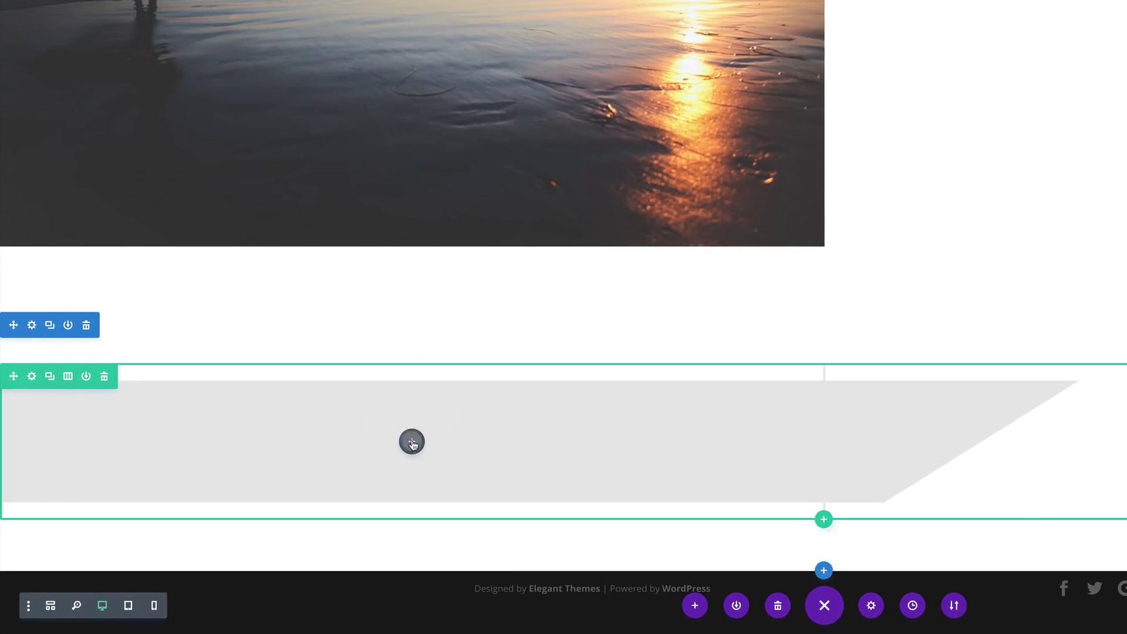
text(imag)
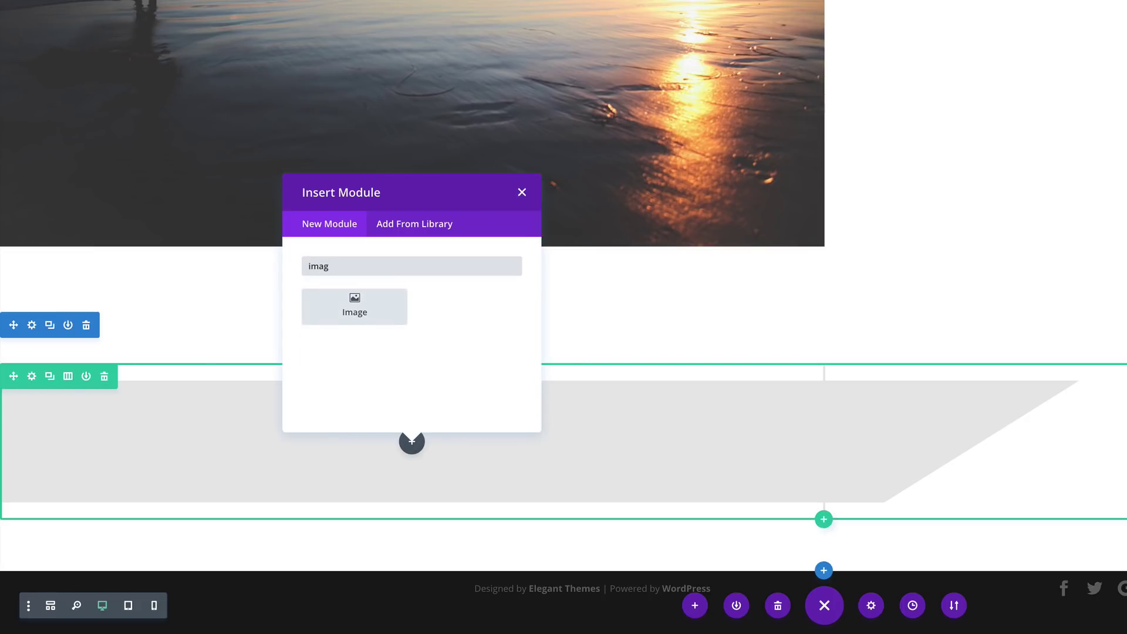
click(380, 311)
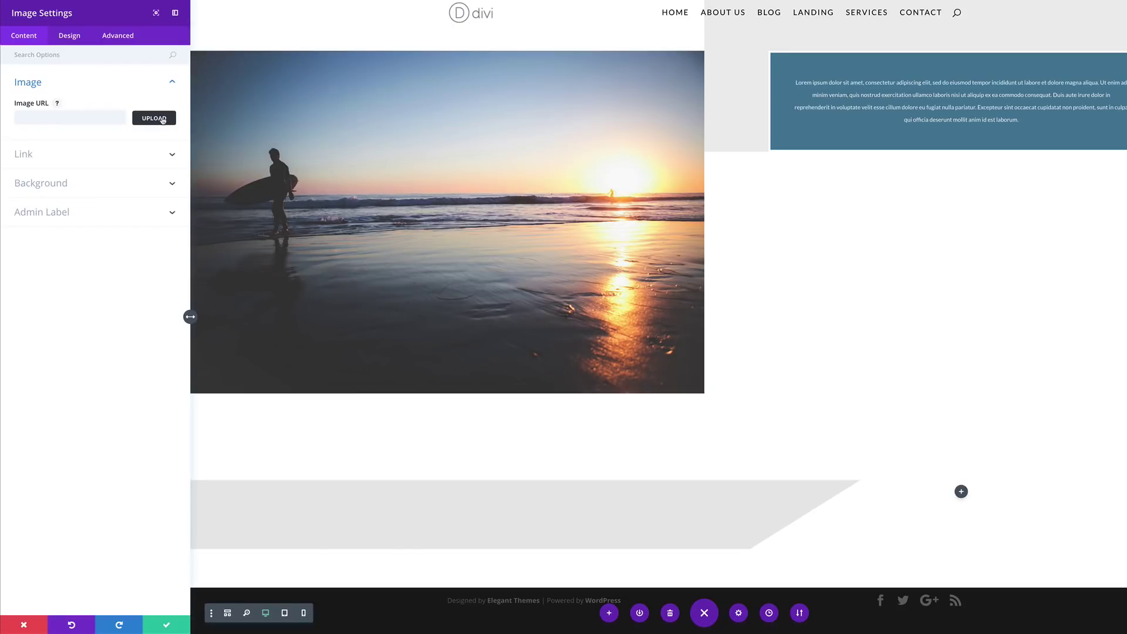
click(162, 120)
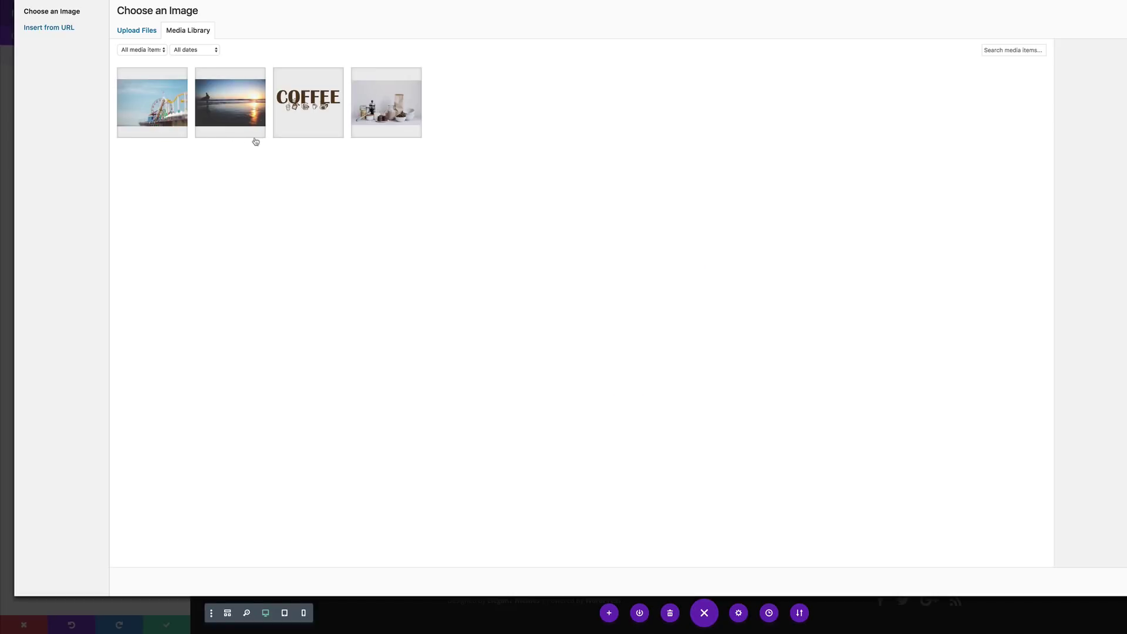
click(175, 113)
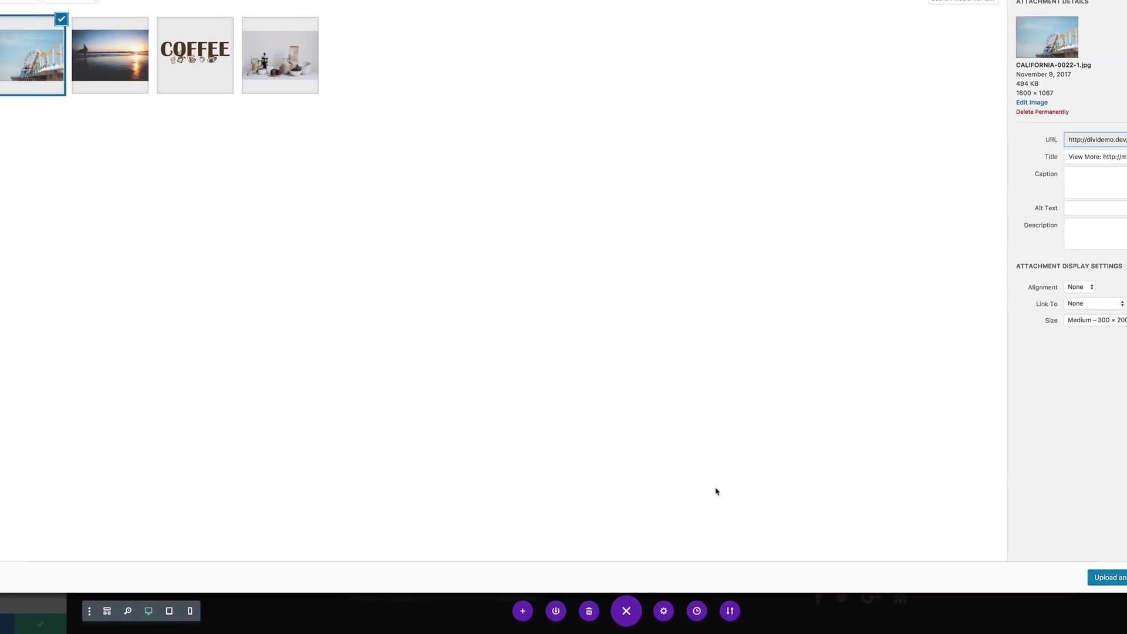
click(1044, 570)
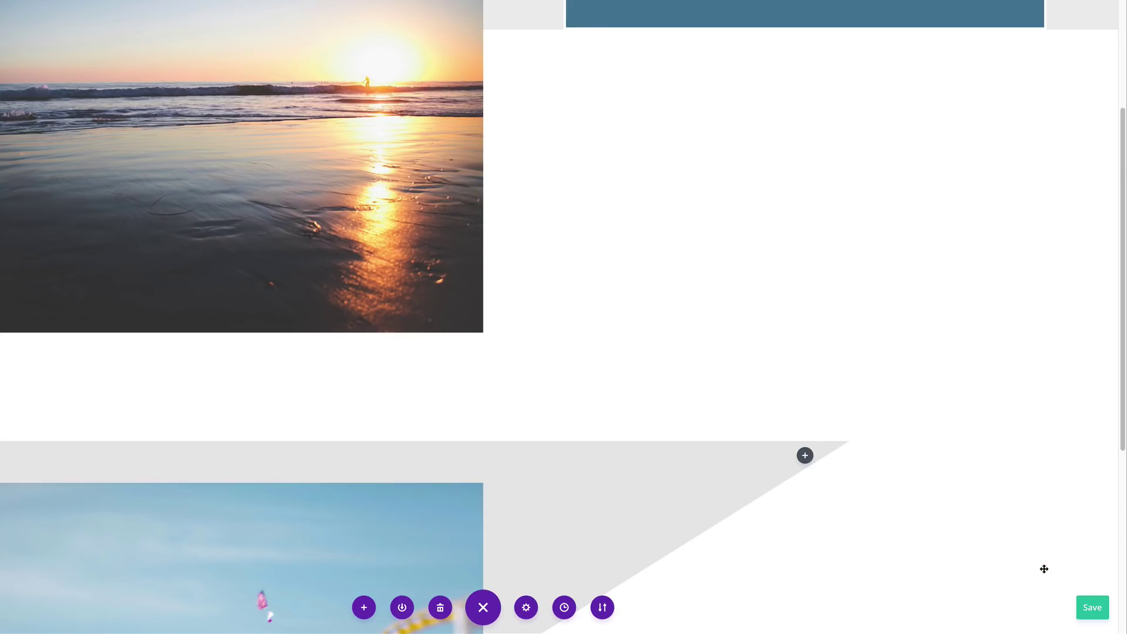
Align the pier image to the left, set its left margin to -300px, and save the module settings
scroll(235, 183, down, 8)
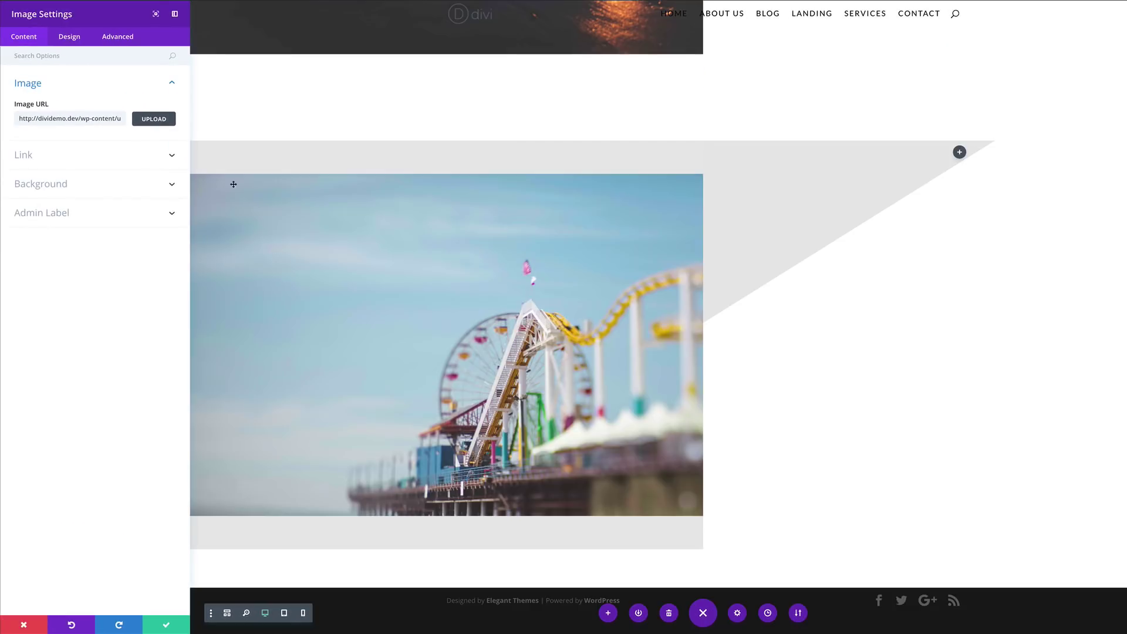
click(70, 36)
click(51, 86)
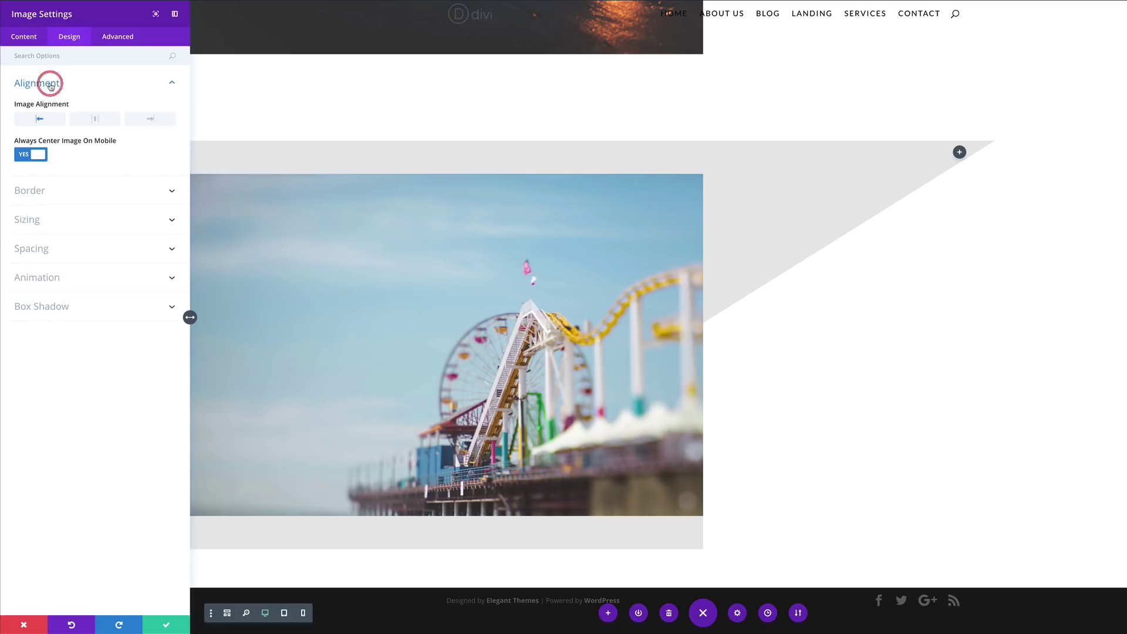
click(47, 119)
click(43, 249)
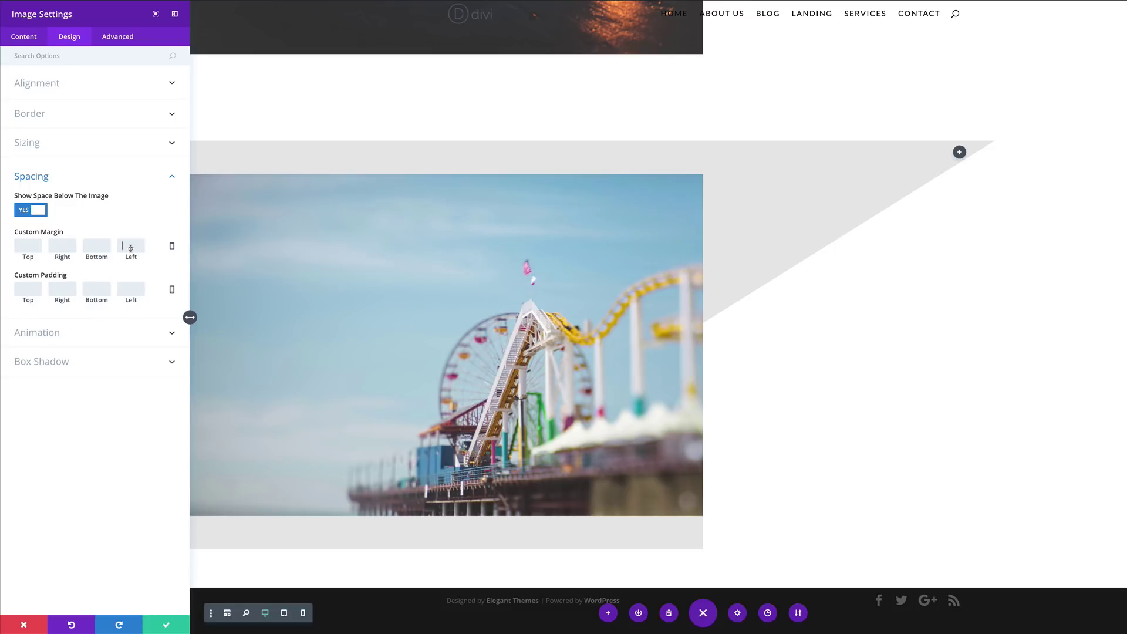
text(300px)
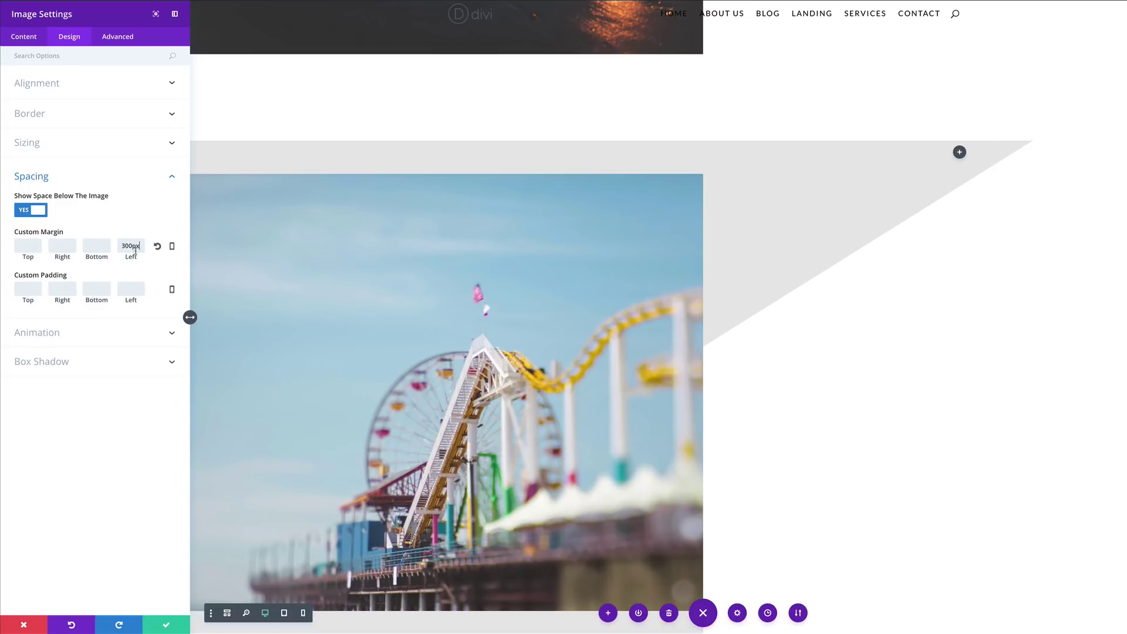
click(123, 245)
text(-)
click(164, 623)
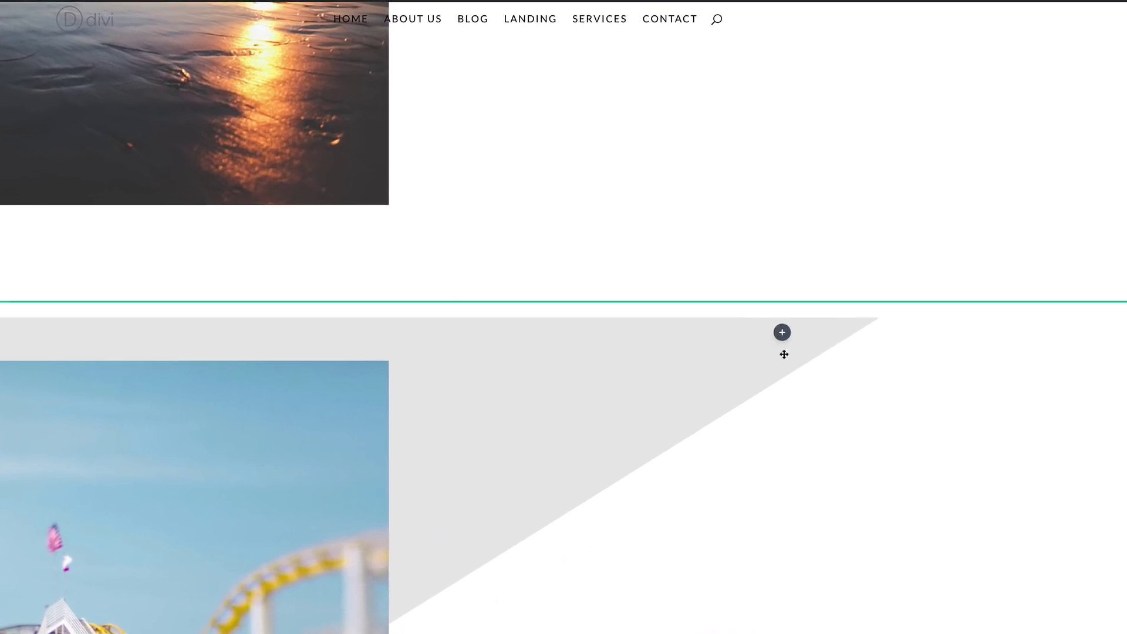
Insert a Text module in column 2 beside the pier image
click(865, 280)
click(744, 164)
text(text)
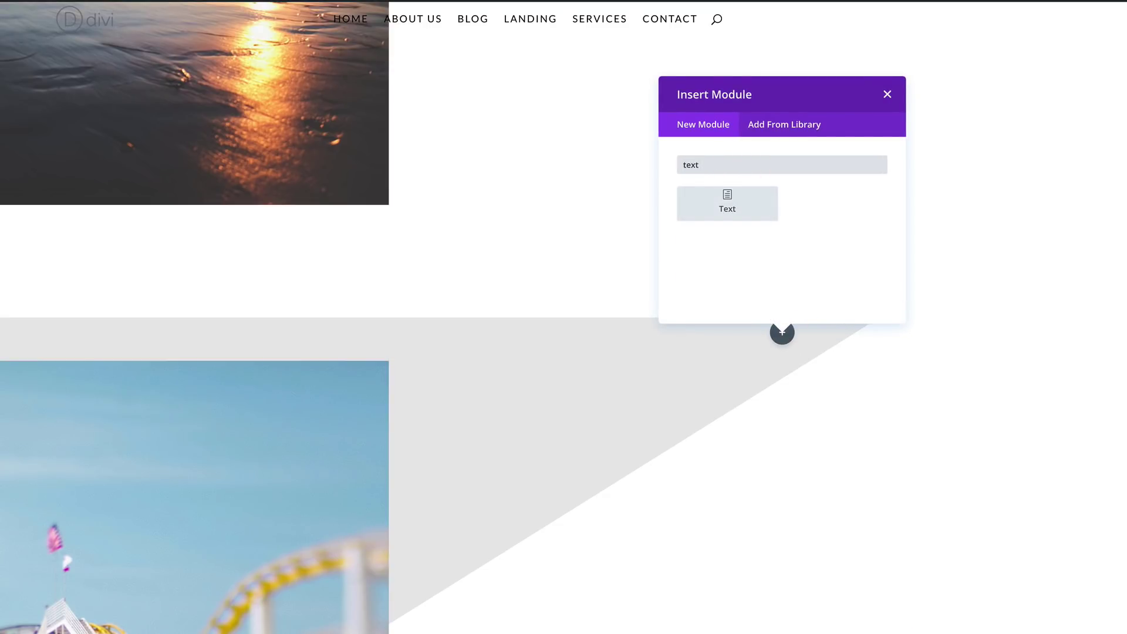
click(719, 205)
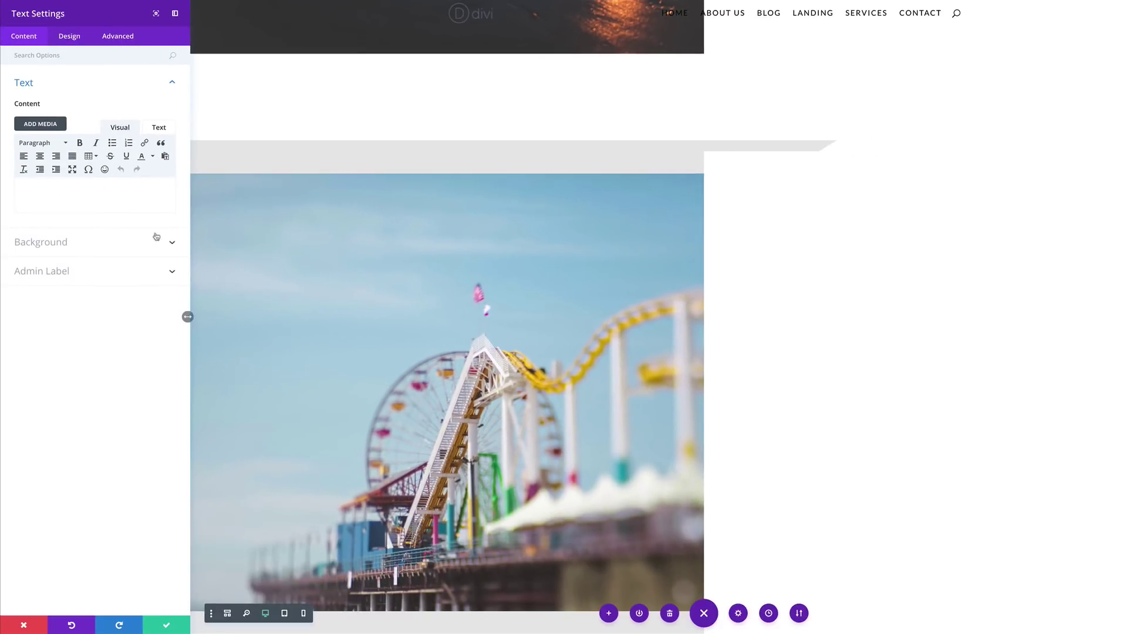
Set the new text module's background color to #3d3d3d
click(93, 243)
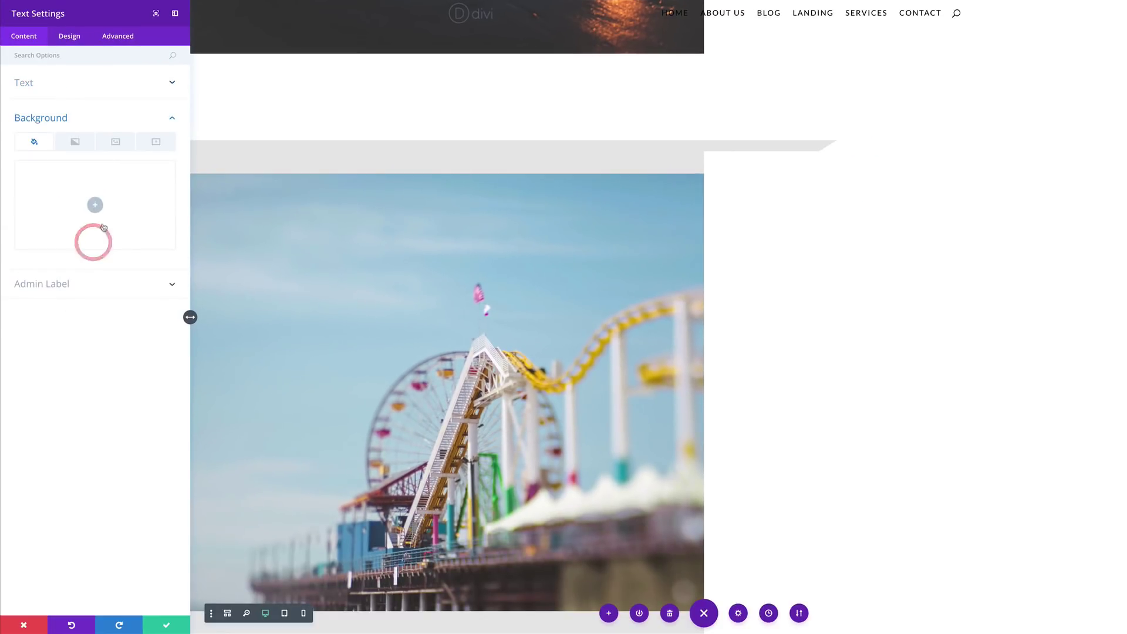
click(95, 206)
click(42, 171)
text(#3d3d3d)
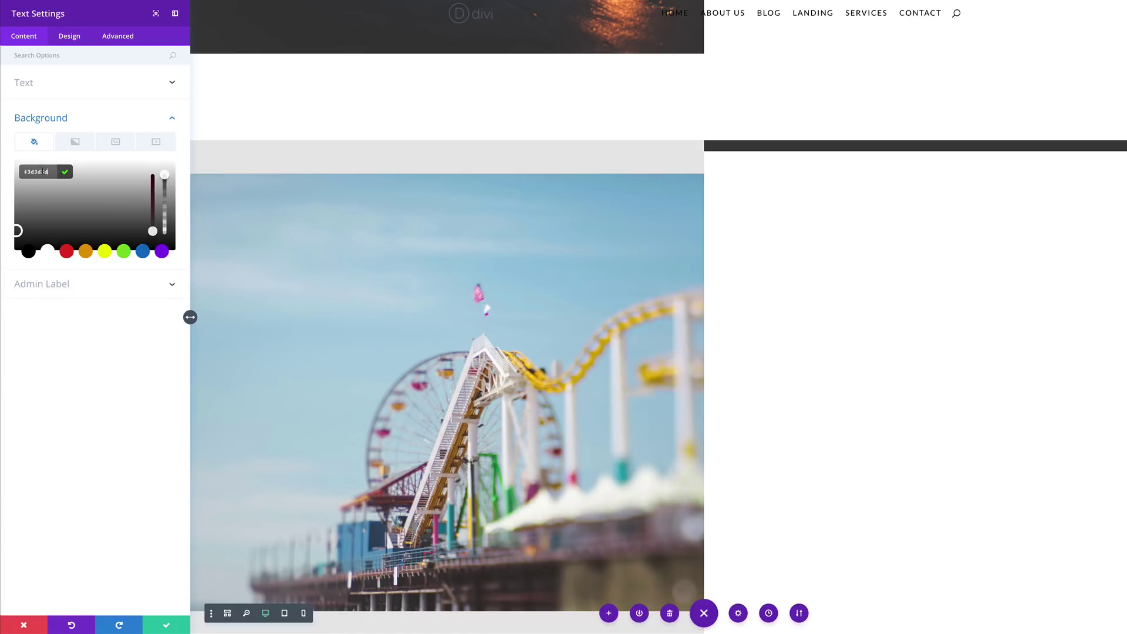
click(102, 339)
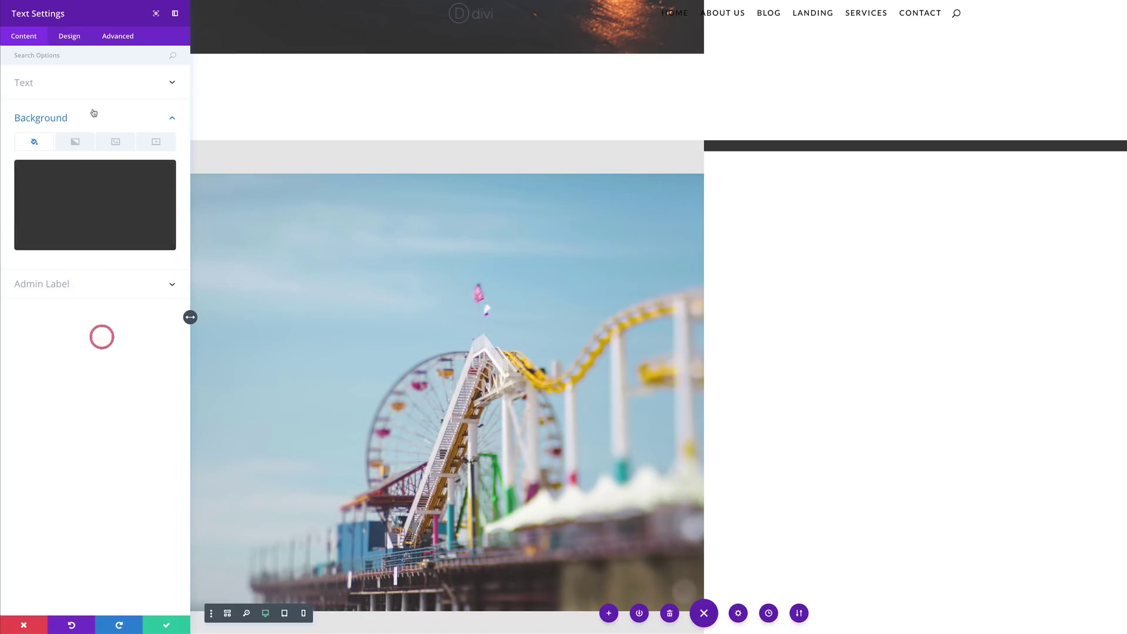
Fill the text module's content with two paragraphs of Lorem ipsum placeholder text
click(85, 85)
click(78, 189)
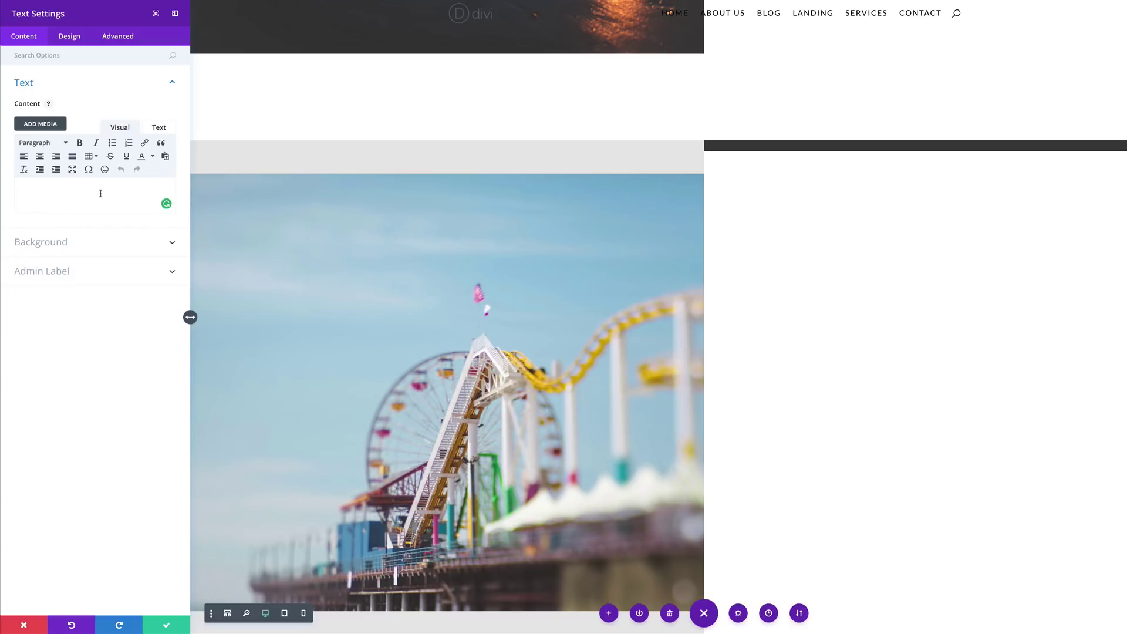
text(Lorem ipsum dolor sit amet, consectetur adipiscing elit, sed do eiusmod tempor incididunt ut labore et dolore magna aliqua. Ut enim ad minim veniam, quis nostrud exercitation ullamco laboris nisi ut aliquip ex ea commodo consequat. Duis aute irure dolor in reprehenderit in voluptate velit esse cillum dolore eu fugiat nulla pariatur. Excepteur sint occaecat cupidatat non proident, sunt in culpa qui officia deserunt mollit anim id est laborum. Lorem ipsum dolor sit amet, consectetur adipiscing elit, sed do eiusmod tempor incididunt ut labore et dolore magna aliqua. Ut enim ad minim veniam, quis nostrud exercitation ullamco laboris nisi ut aliquip ex ea commodo consequat. Duis aute irure dolor in reprehenderit in voluptate velit esse cillum dolore eu fugiat nulla pariatur. Excepteur sint occaecat cupidatat non proident, sunt in culpa qui officia deserunt mollit anim id est laborum.)
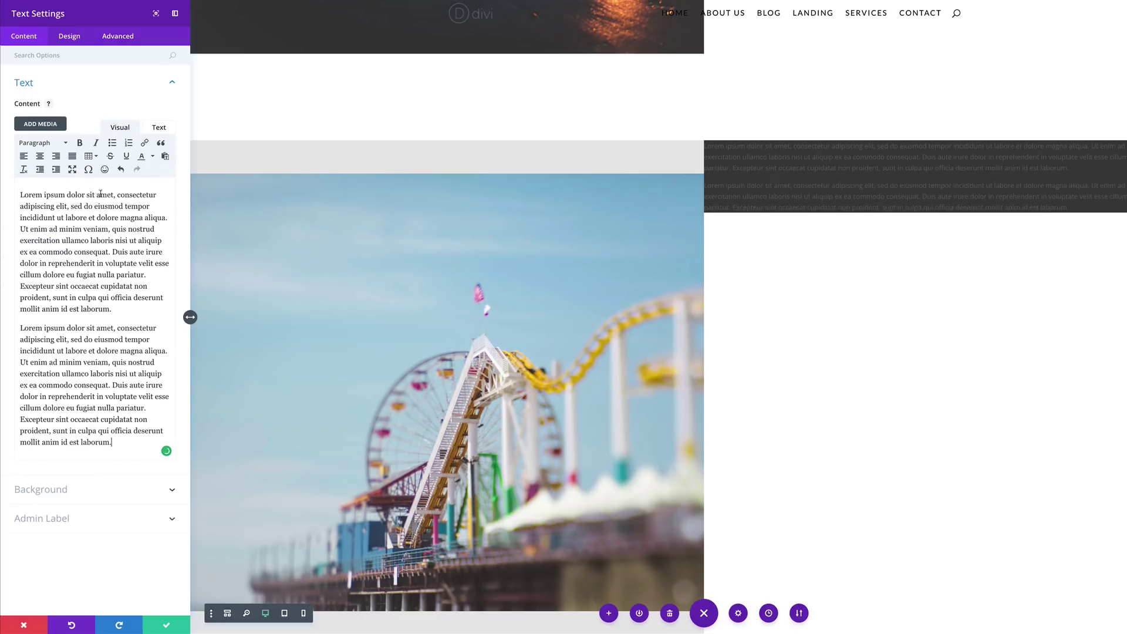
Set the text color of the text module beside the pier image to white (#ffffff)
click(71, 38)
click(29, 84)
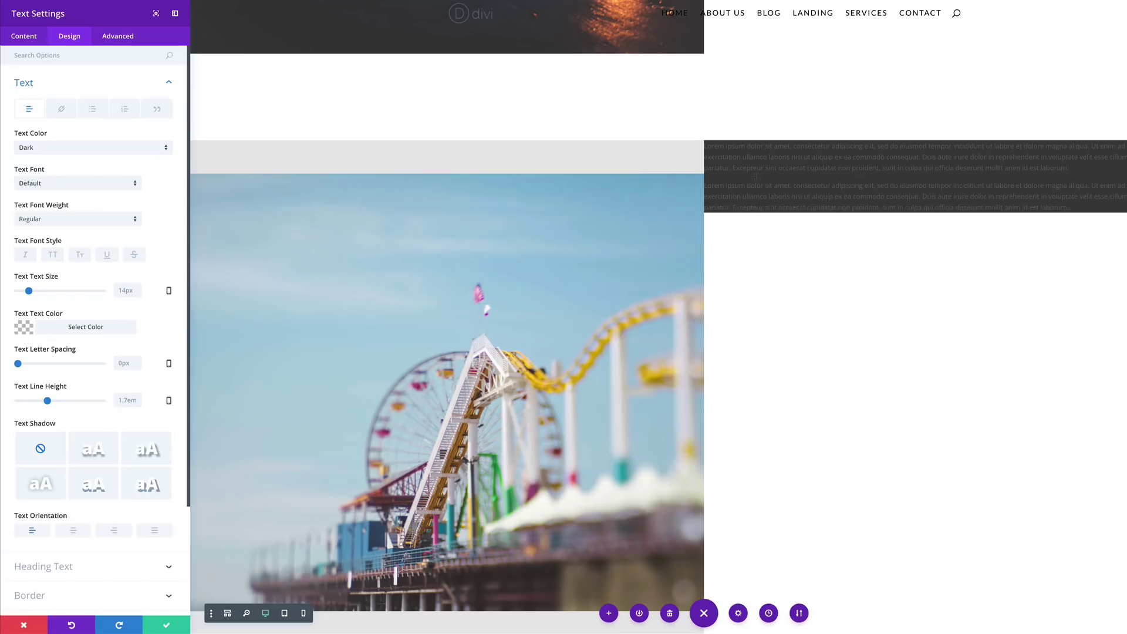
click(24, 327)
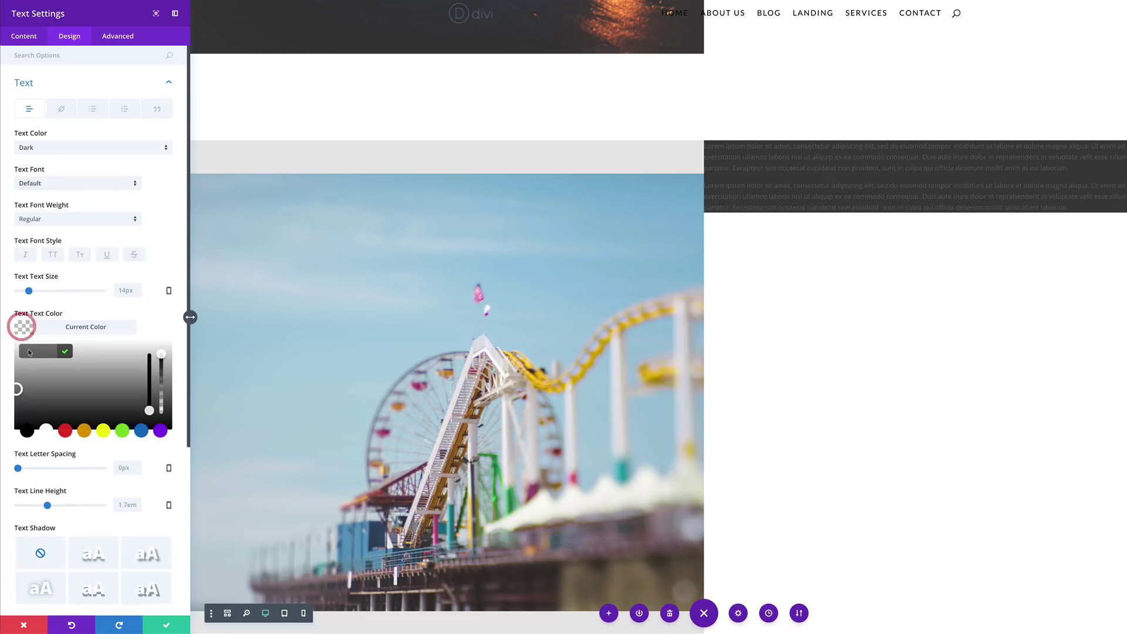
click(46, 432)
scroll(100, 253, down, 1)
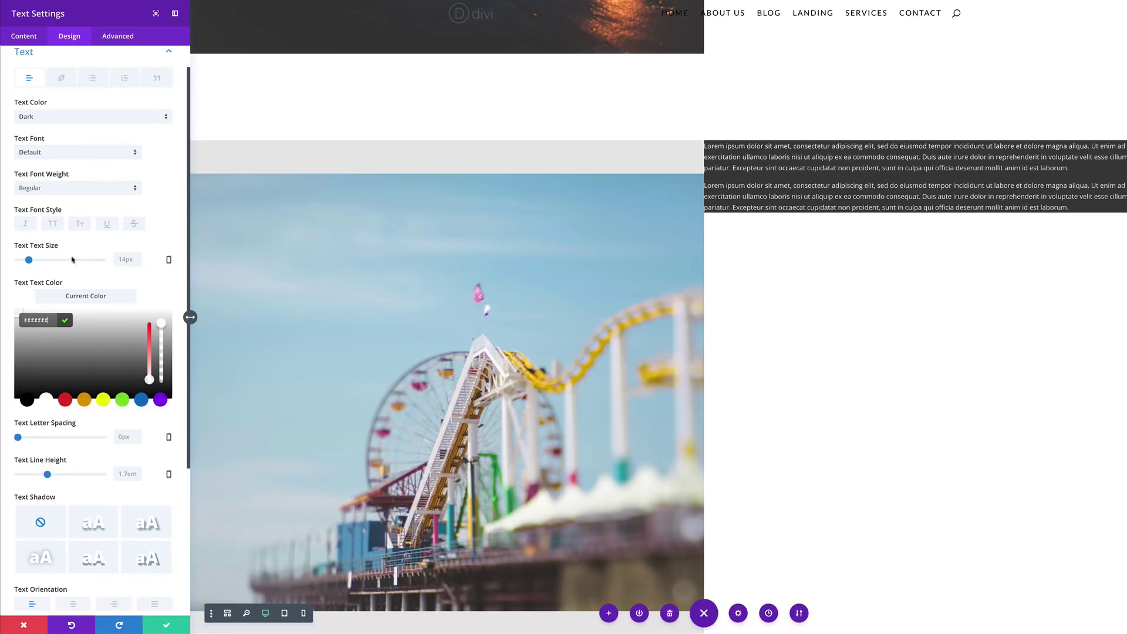
Change the text module's font to Lato
click(121, 253)
text(12)
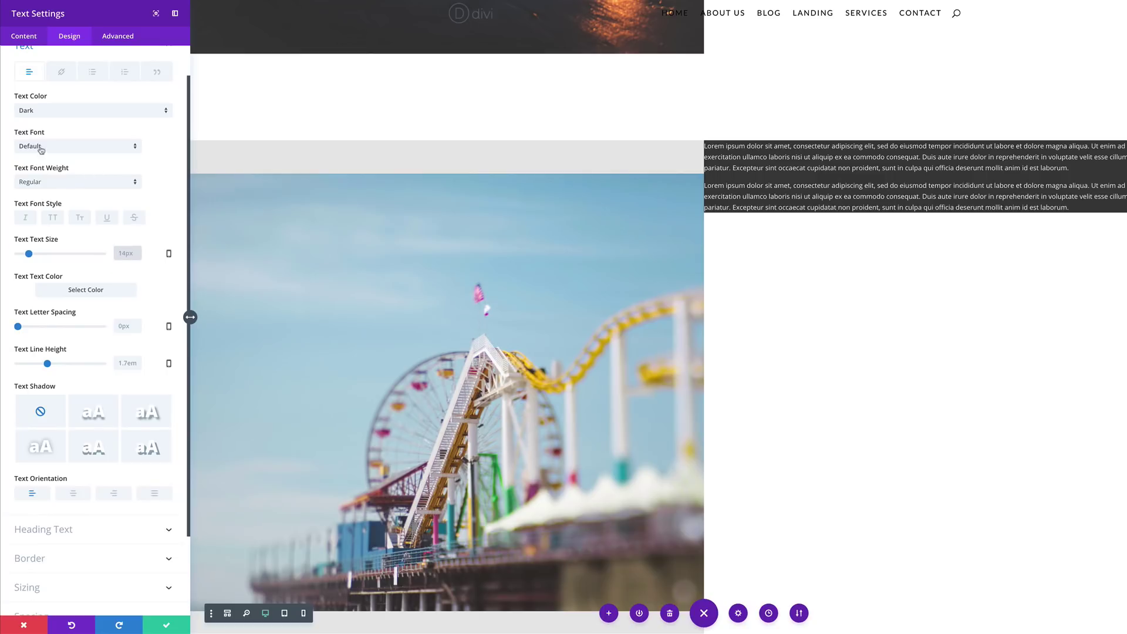
click(45, 146)
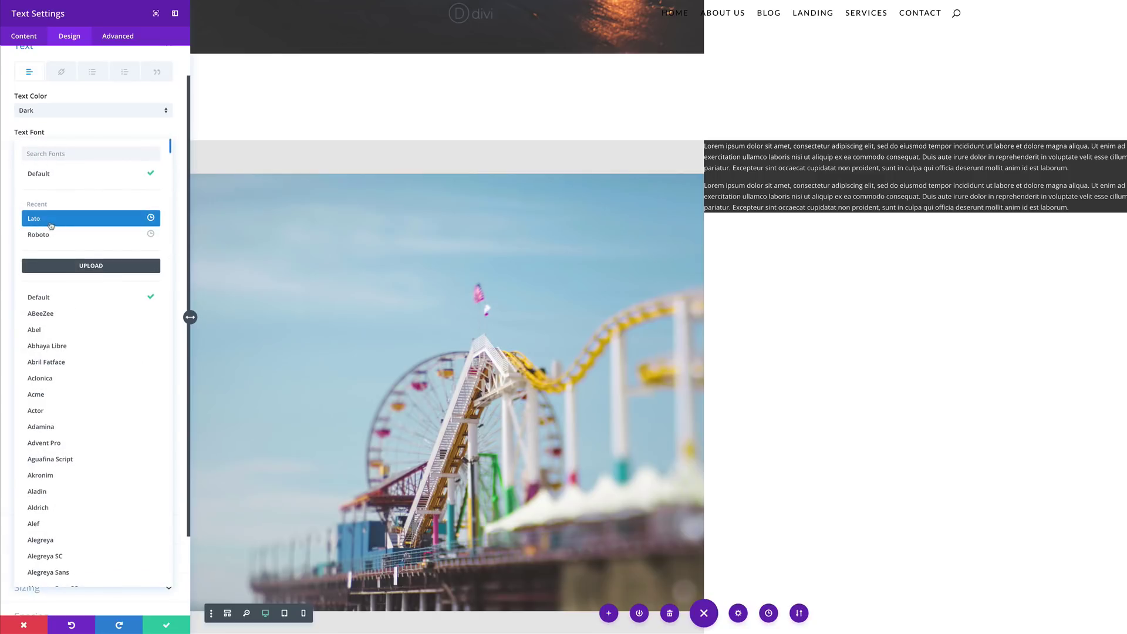
click(61, 221)
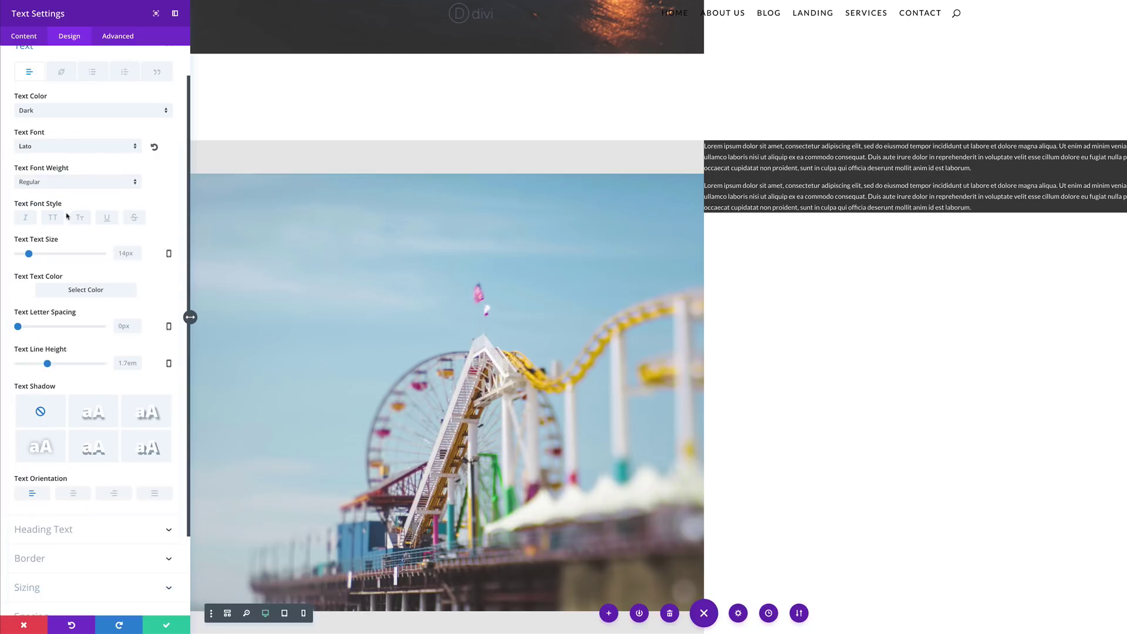
Set the text line height to 2.2em and the text orientation to centered
click(134, 256)
click(169, 228)
scroll(168, 298, down, 2)
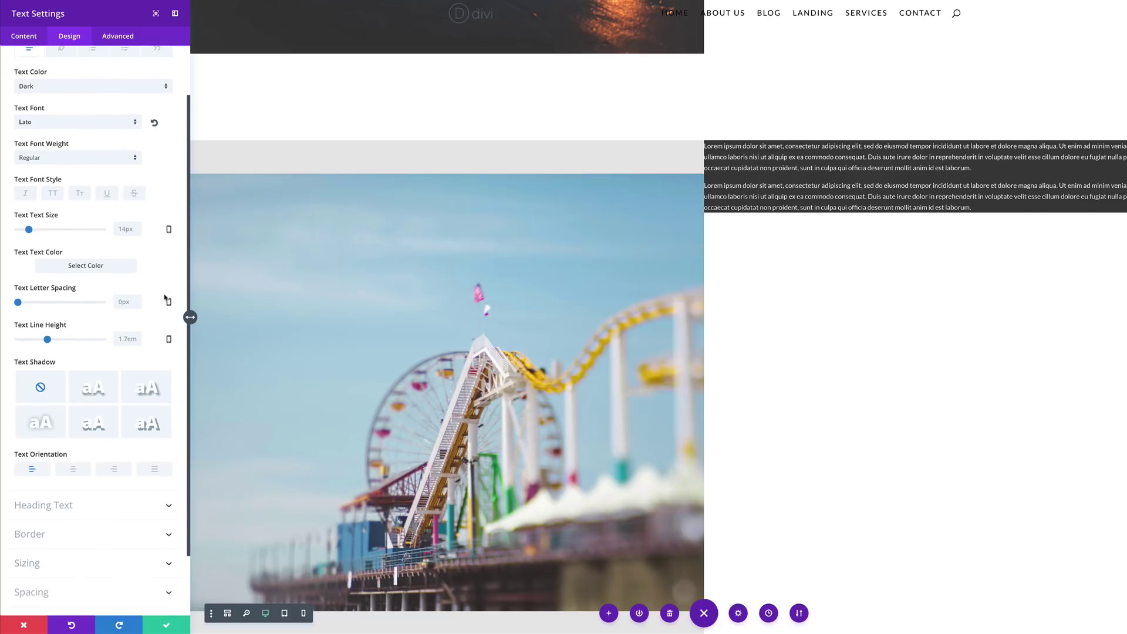
drag(48, 307, 69, 306)
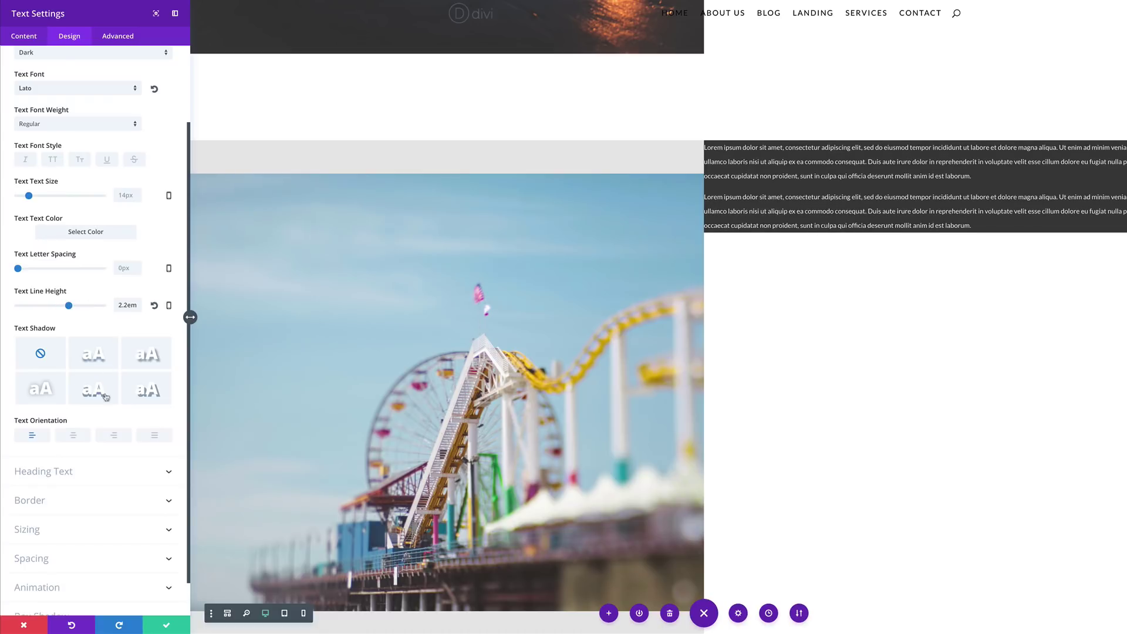
click(74, 435)
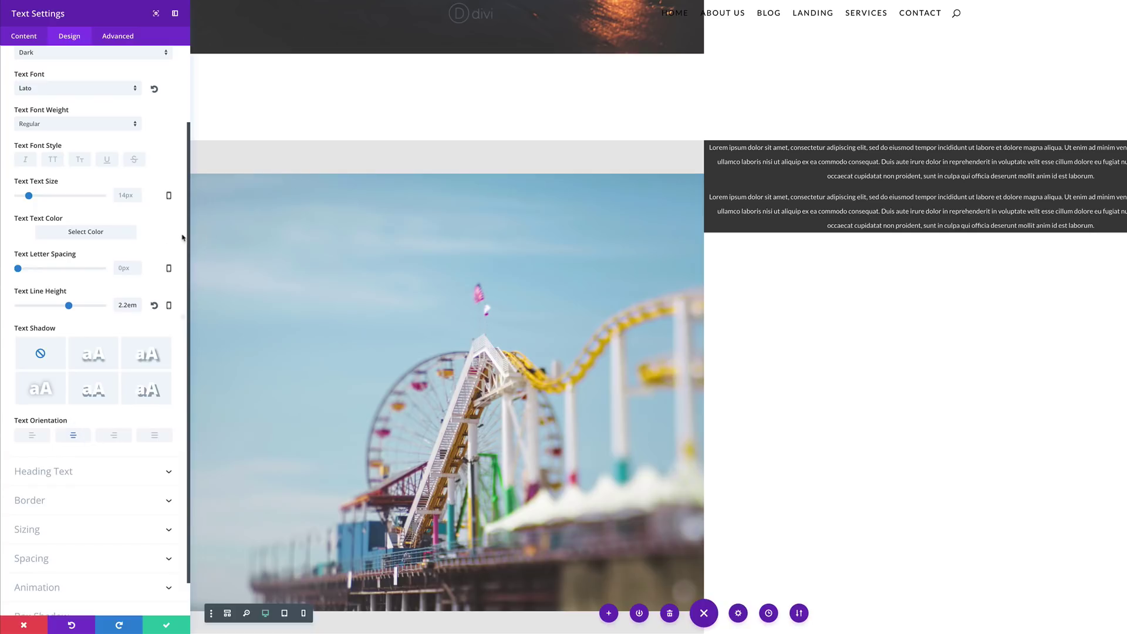
Set the text module's width to 75% and center its module alignment
scroll(125, 428, down, 1)
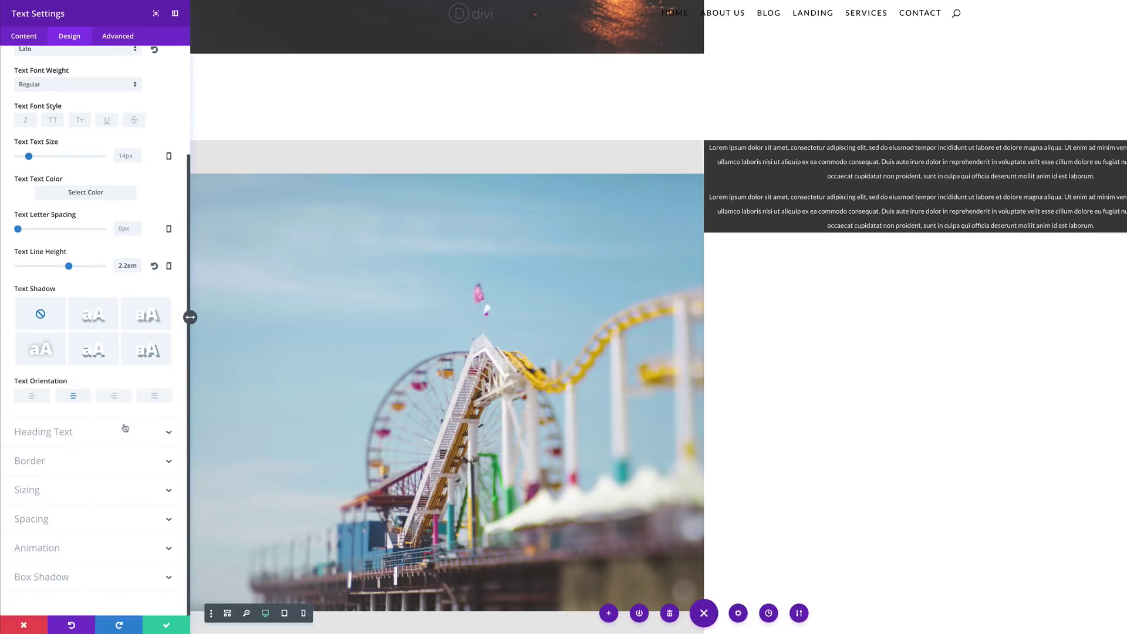
click(39, 490)
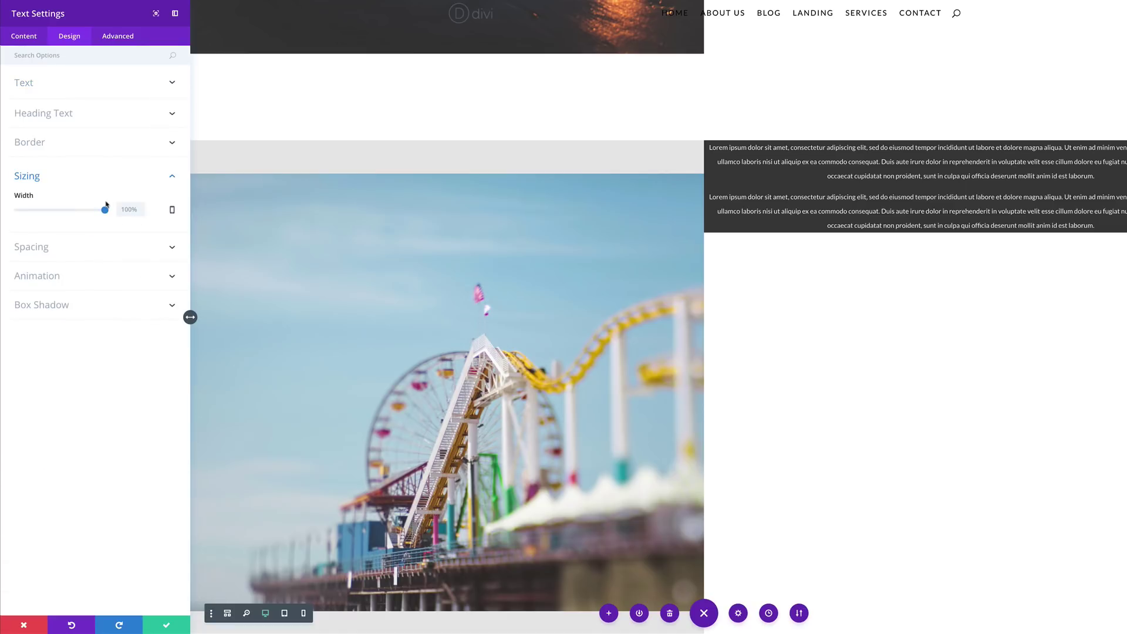
click(131, 209)
text(75px)
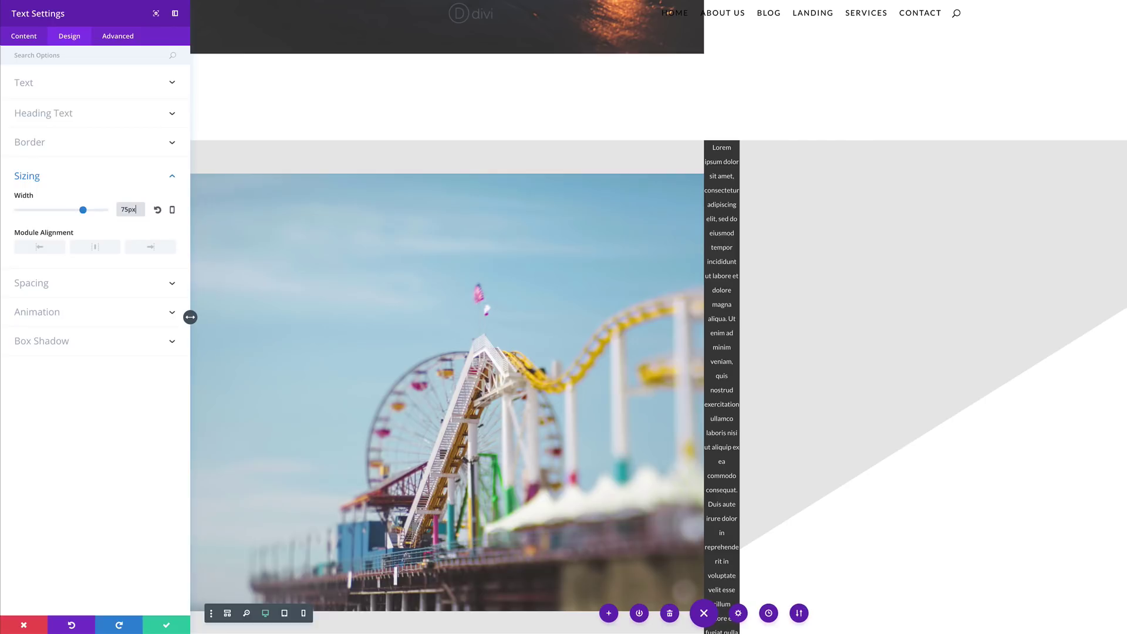
text(%)
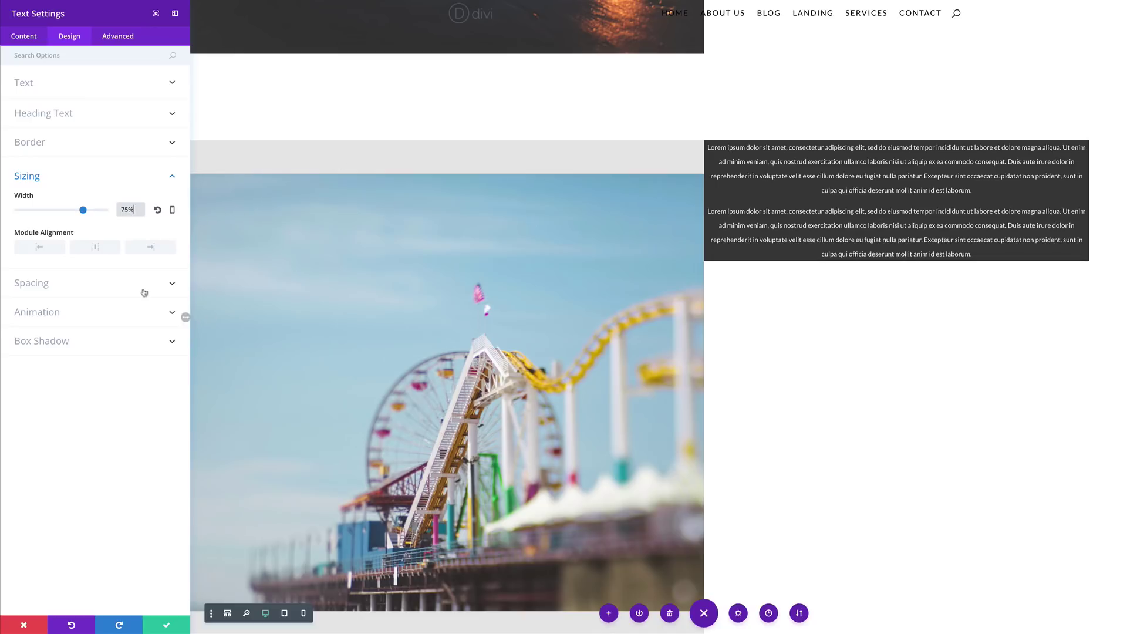
click(98, 249)
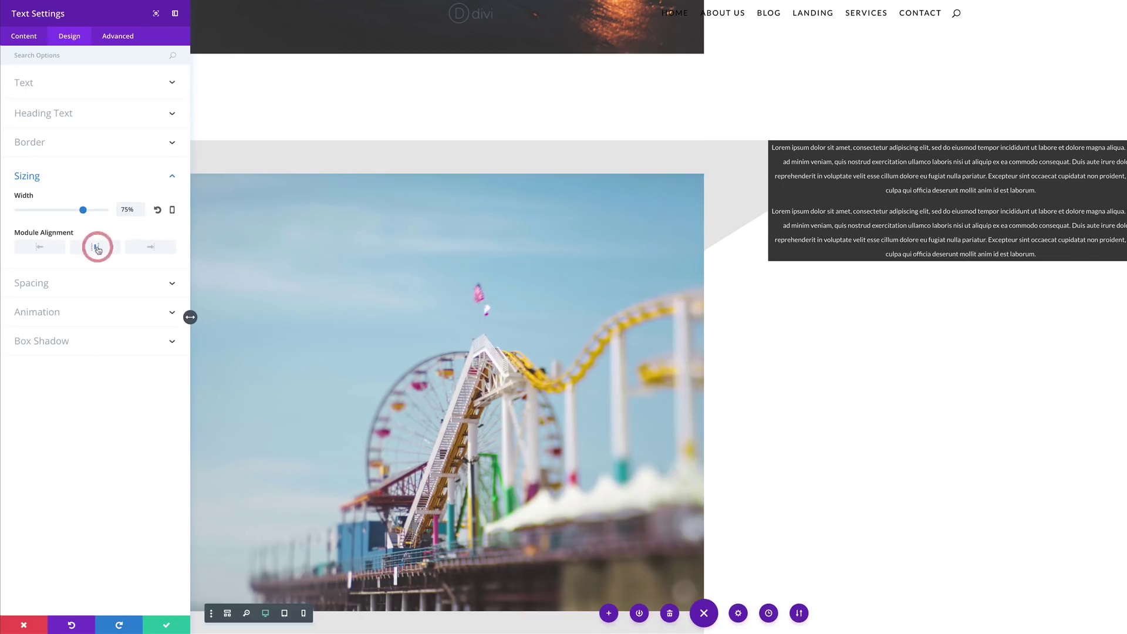
Give the text module a custom margin of 130px top and -180px left
click(47, 284)
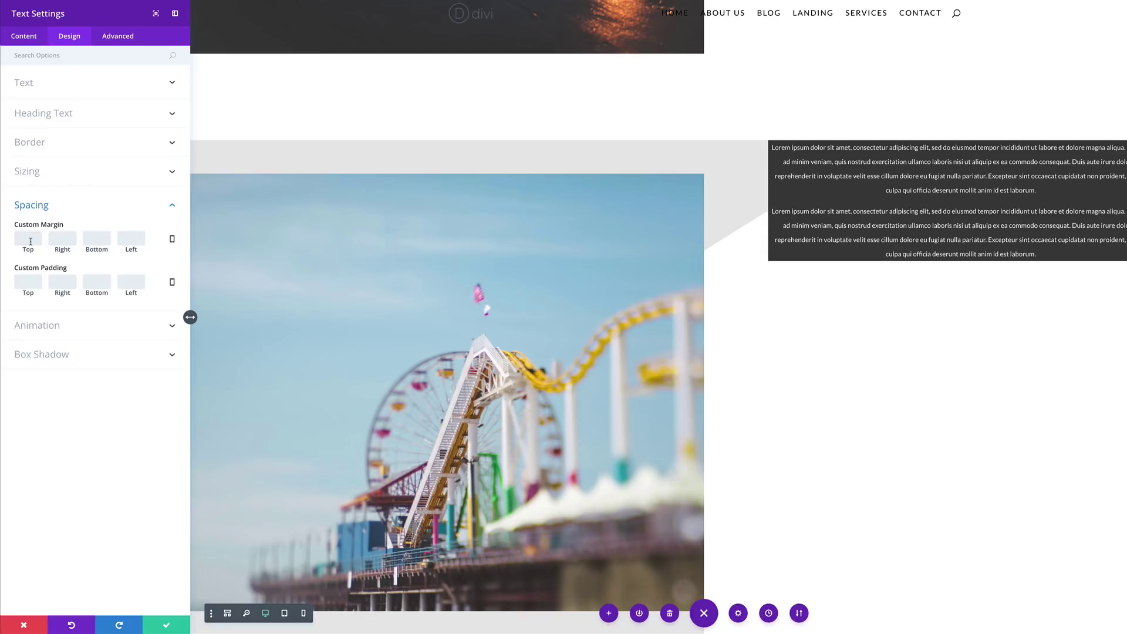
text(130)
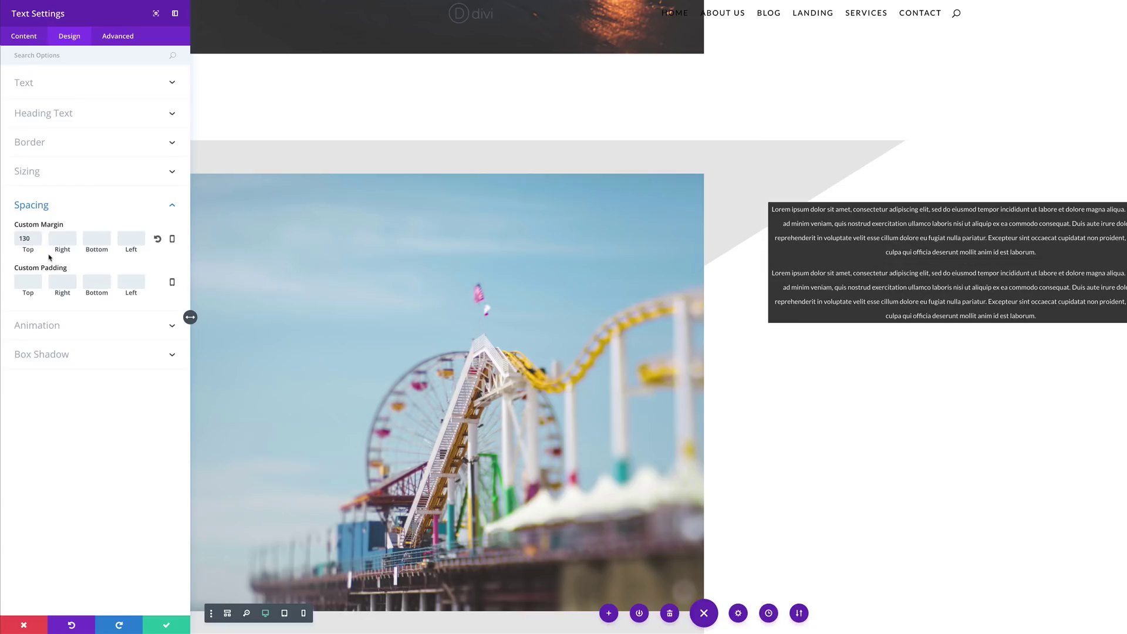
click(135, 238)
Set the text module's custom padding to 50px on all four sides and save the module settings
click(30, 283)
text(50)
click(61, 281)
text(50)
click(103, 287)
text(50)
click(129, 281)
text(50)
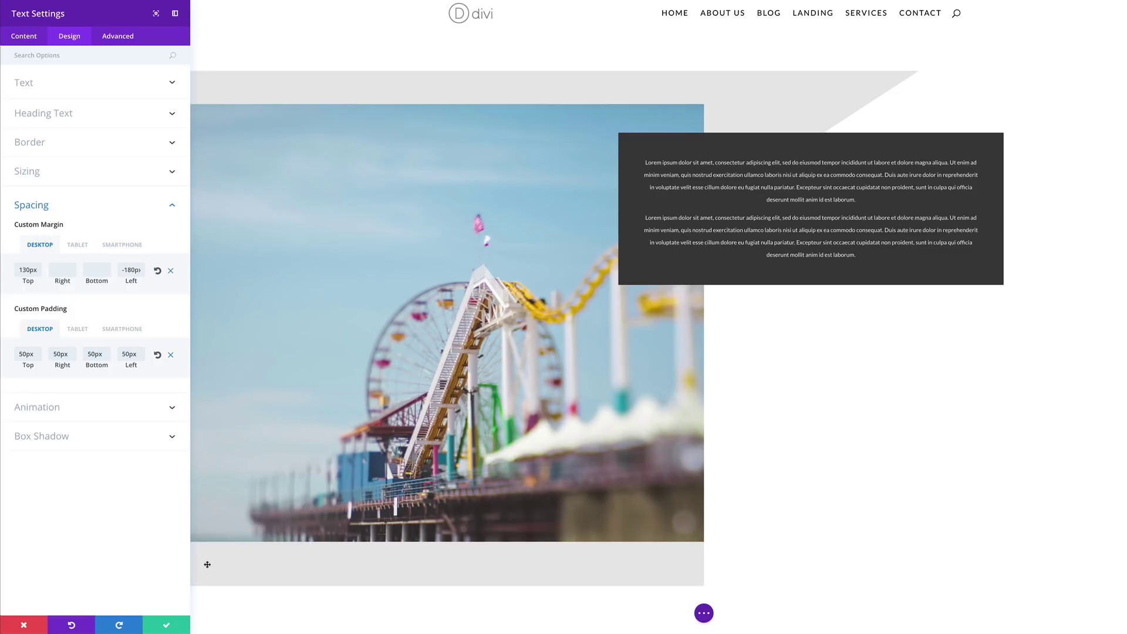
click(166, 624)
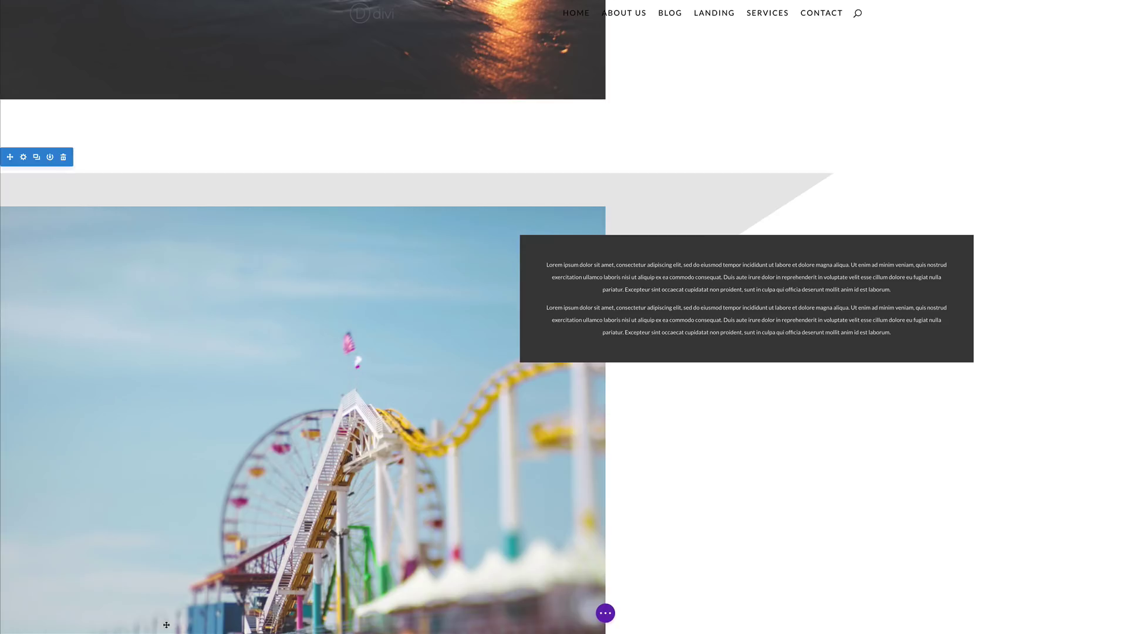
Add a regular section with an equal two-column row below the pier section, without inserting a module yet
scroll(166, 624, down, 5)
click(604, 587)
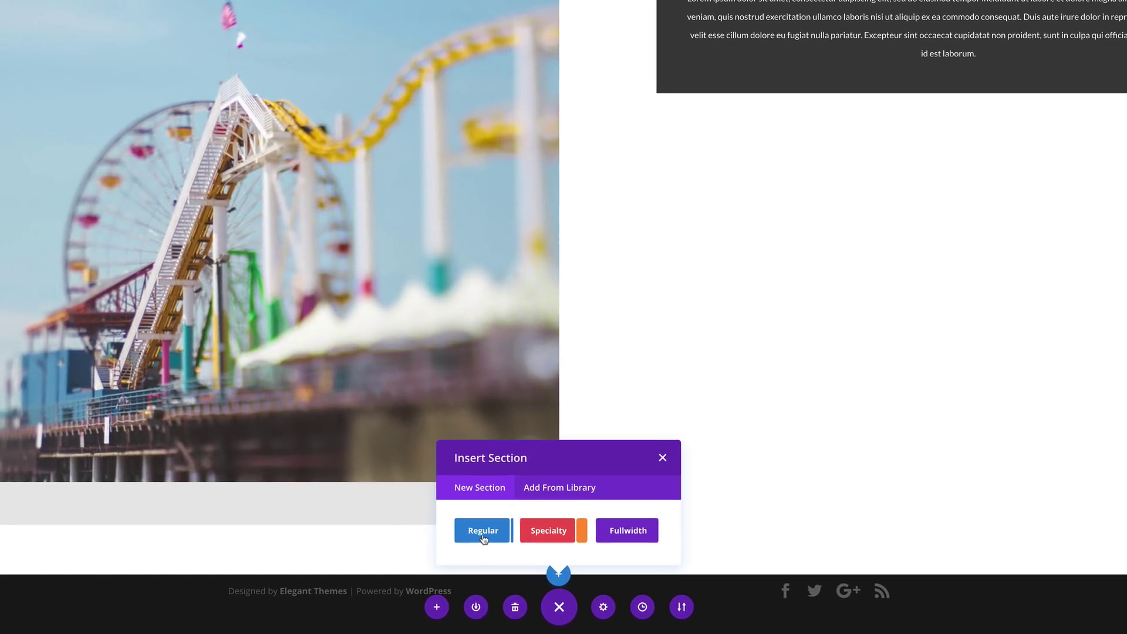
click(483, 538)
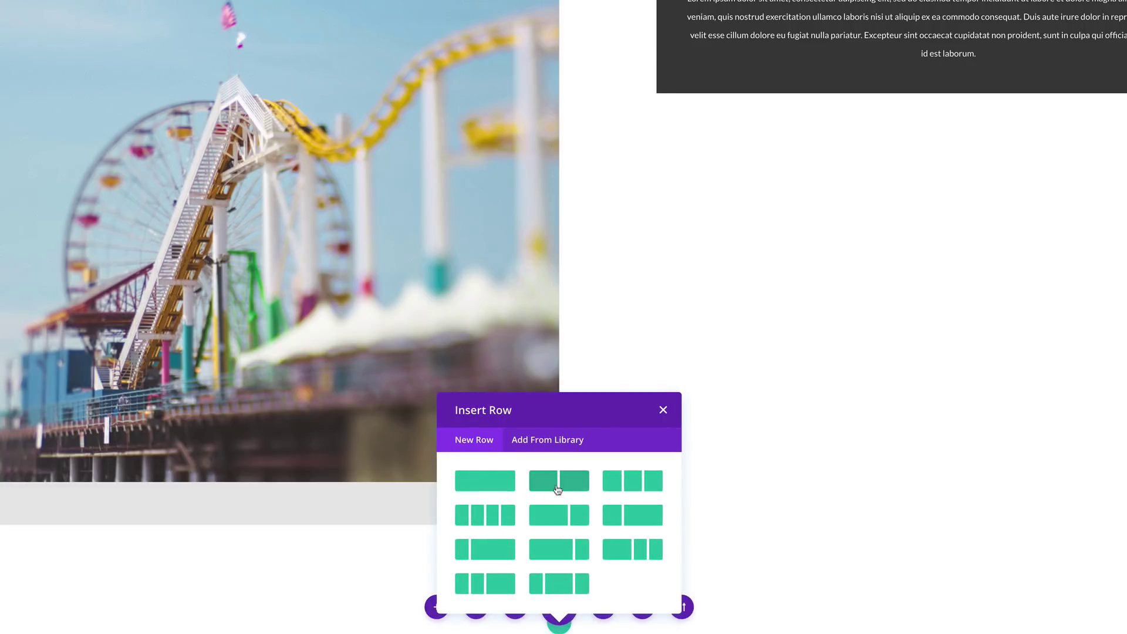
click(569, 484)
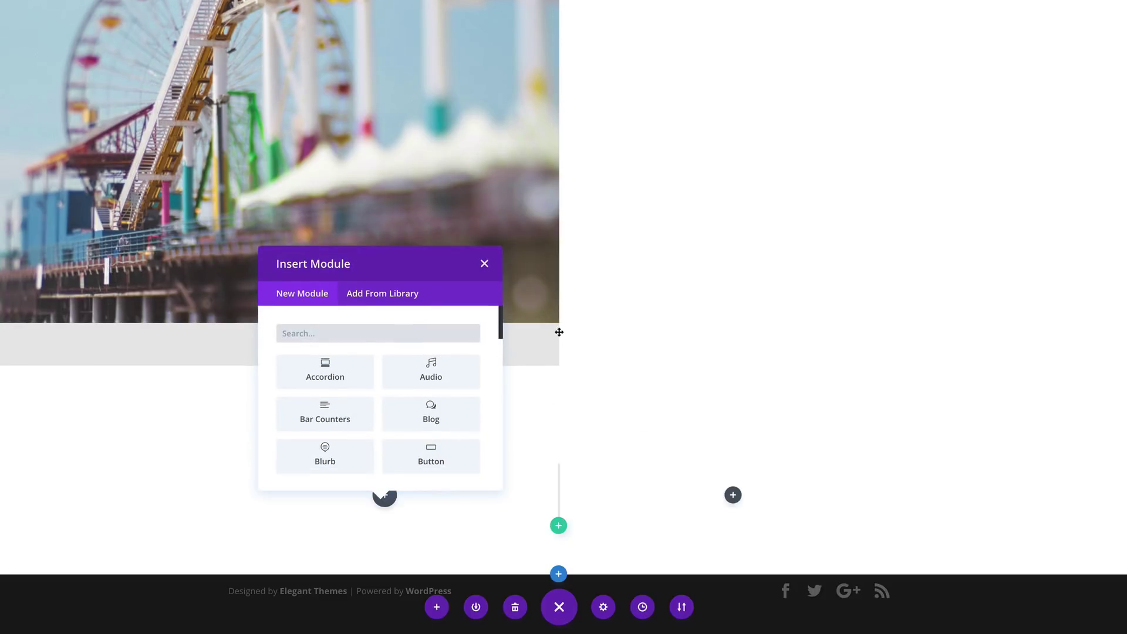
click(485, 264)
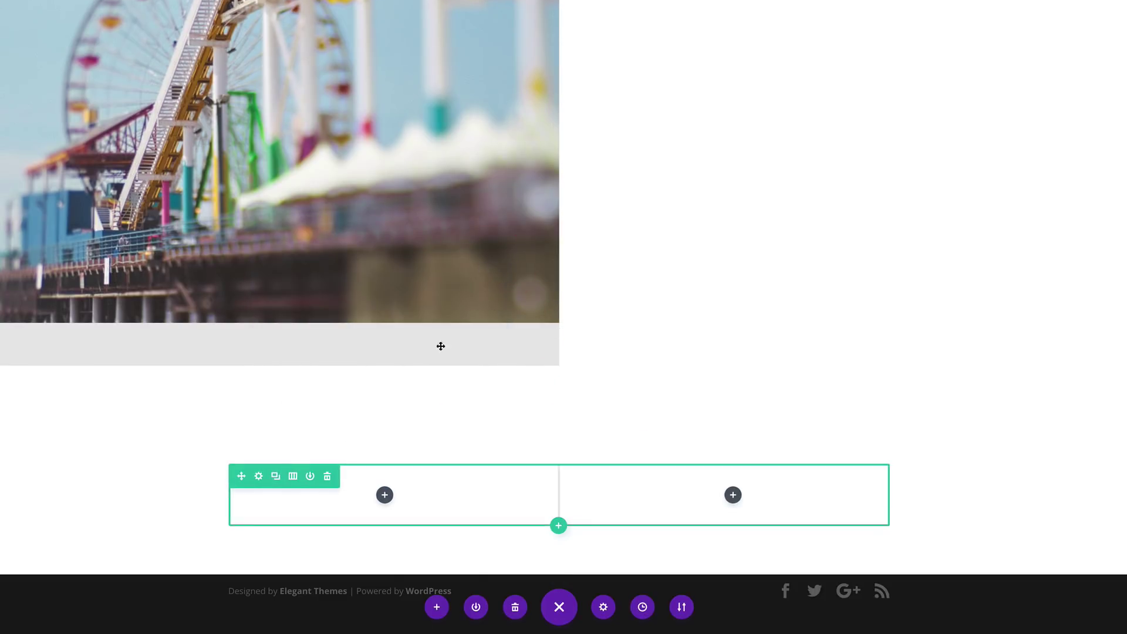
Enable a custom width for the new row and set it to 60%
click(259, 476)
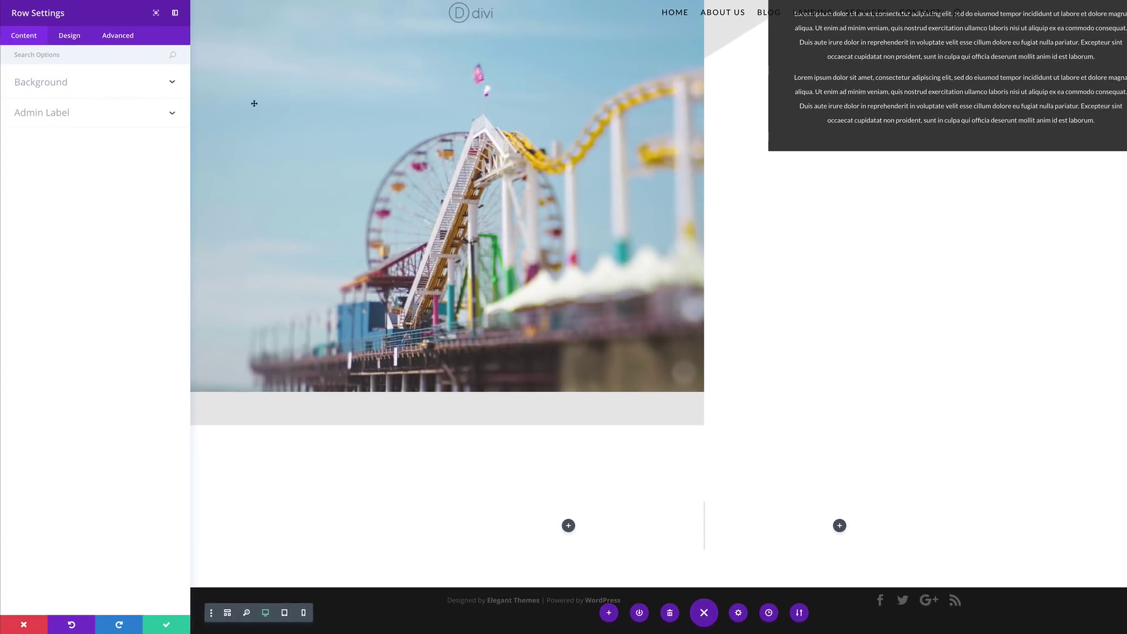
click(77, 37)
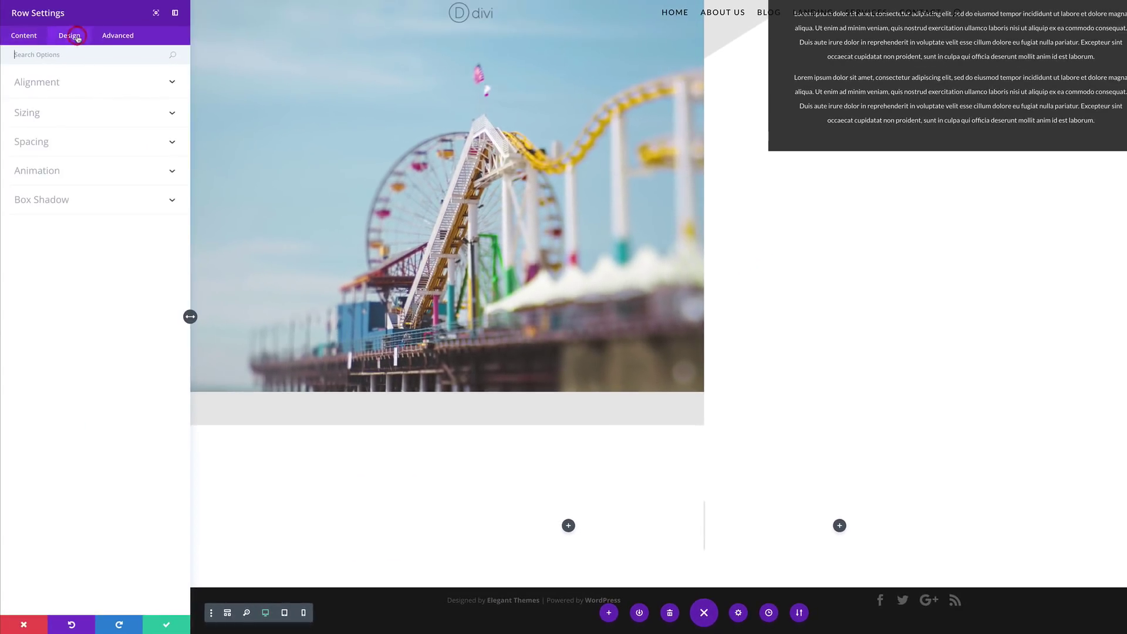
click(41, 114)
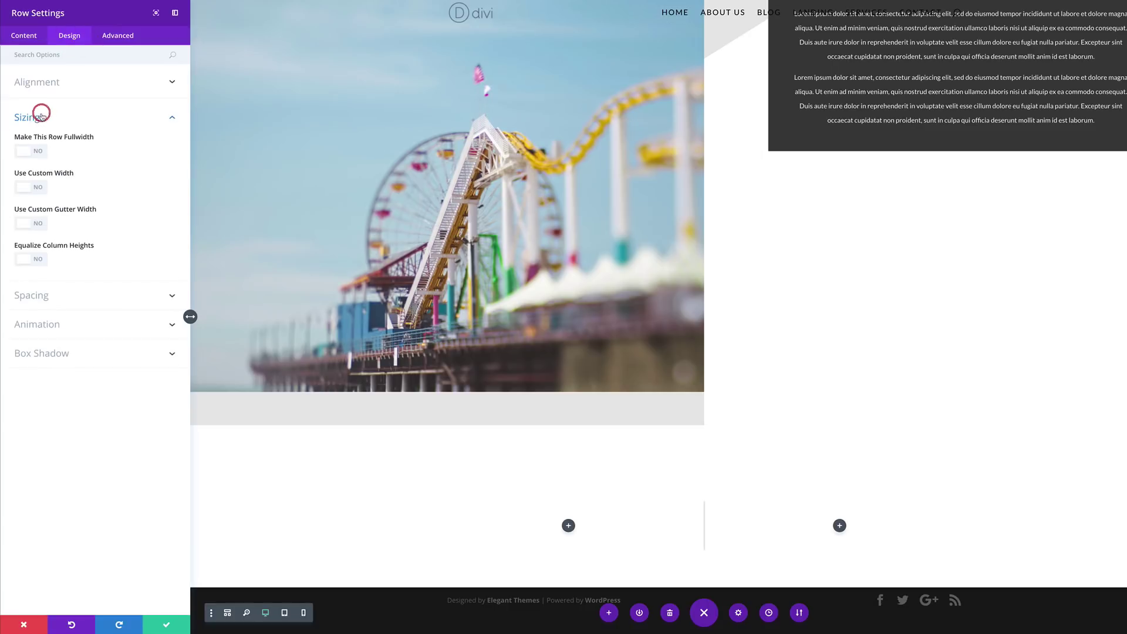
click(41, 190)
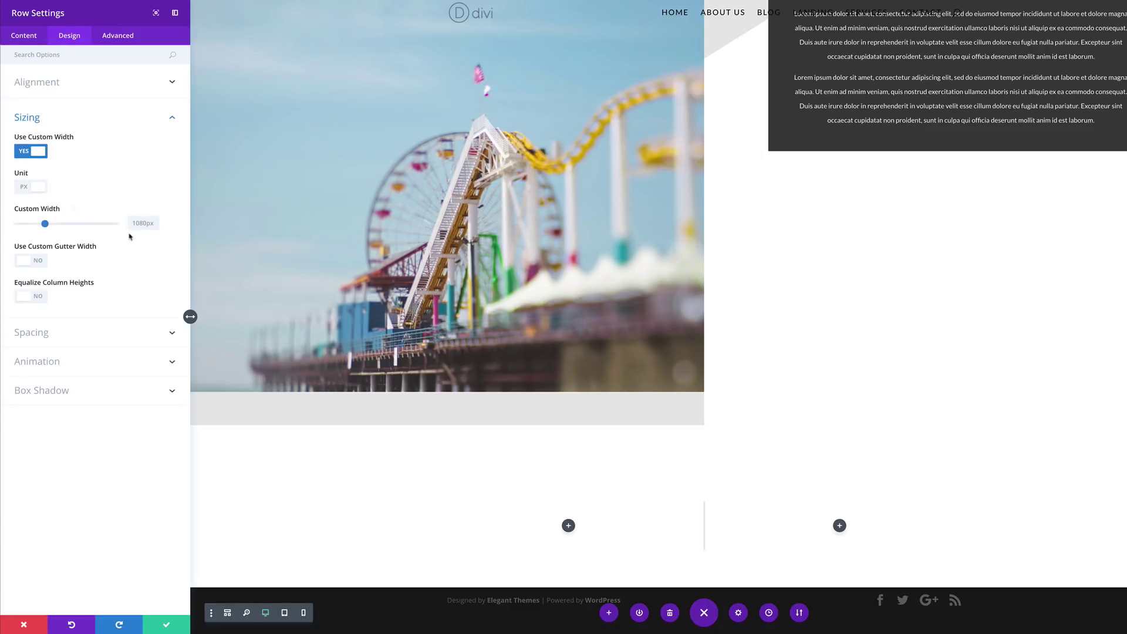
click(25, 189)
click(151, 224)
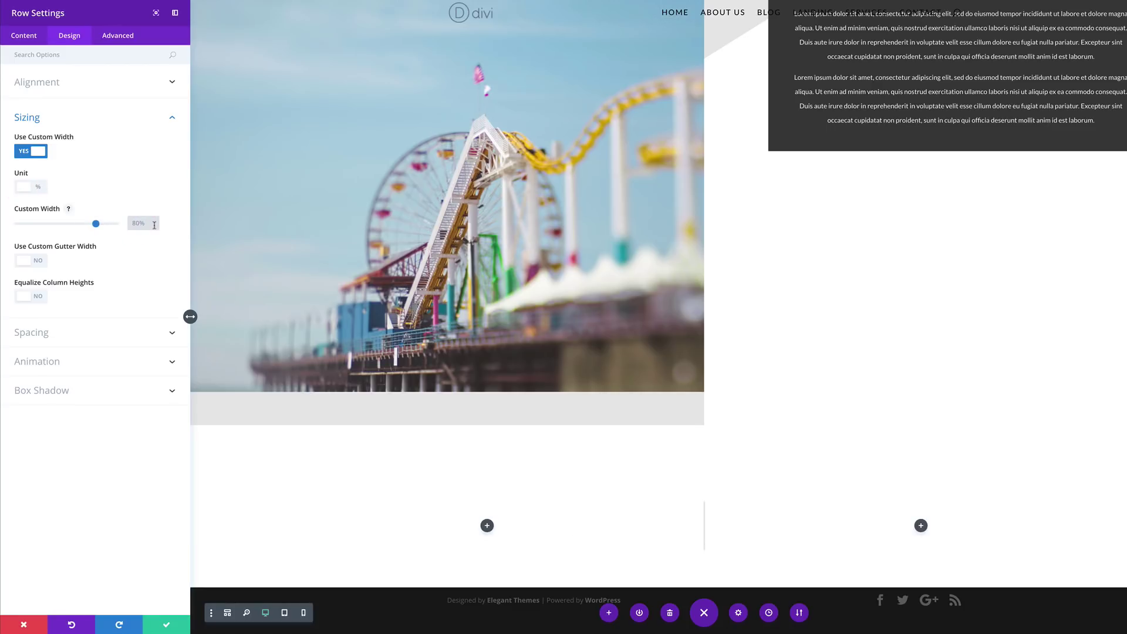
text(60)
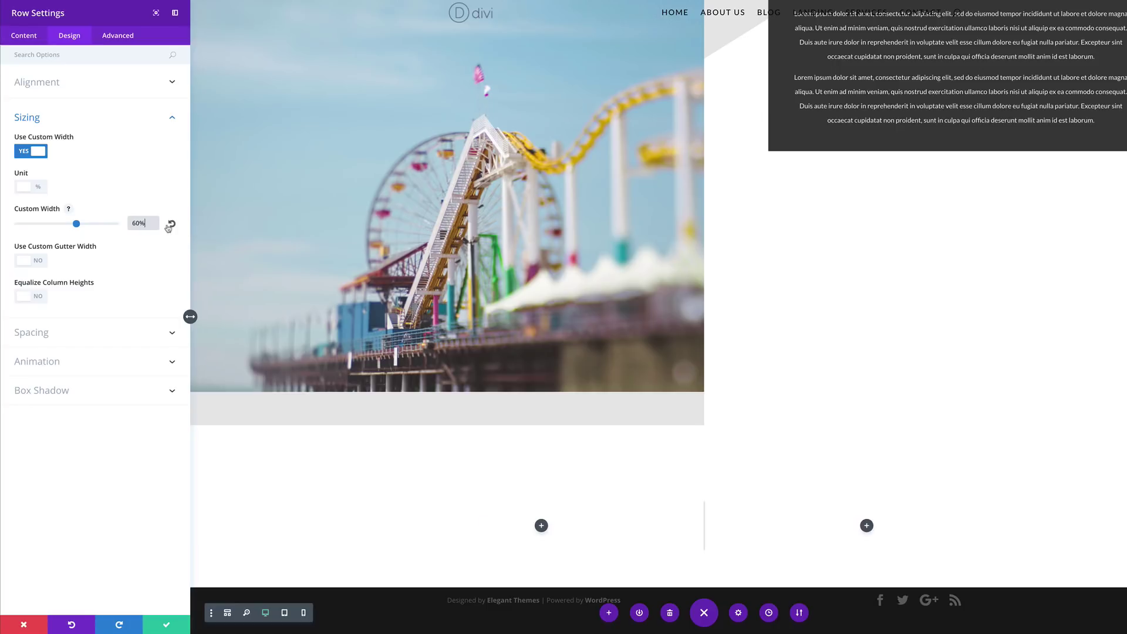
Enable a custom gutter width of 1 for the row and save the row settings
click(40, 263)
drag(84, 297, 8, 300)
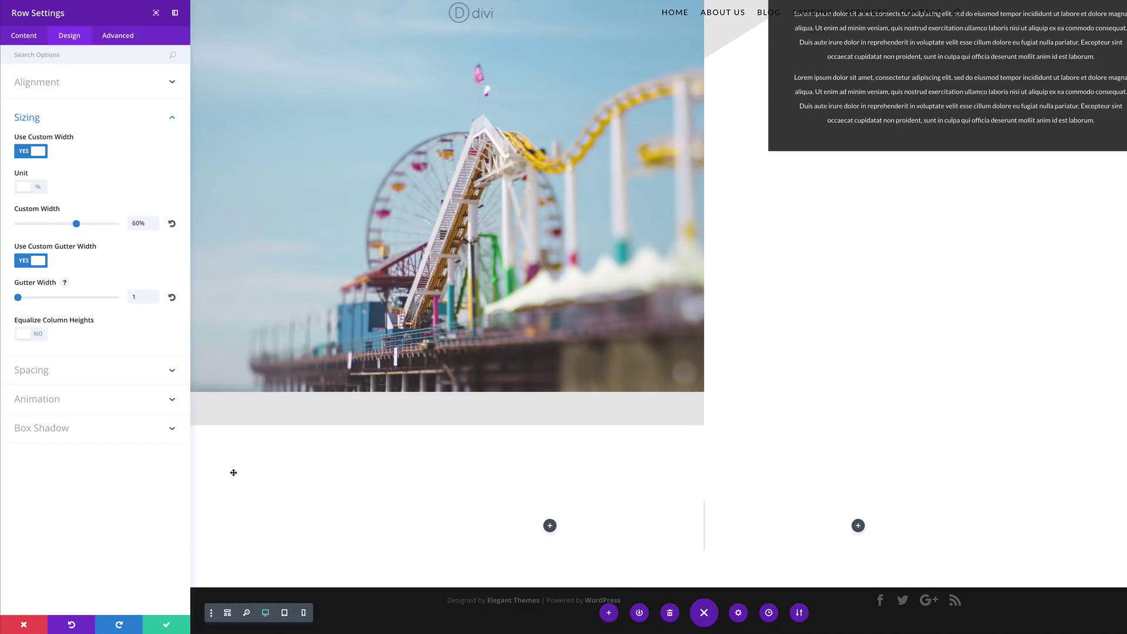
click(167, 626)
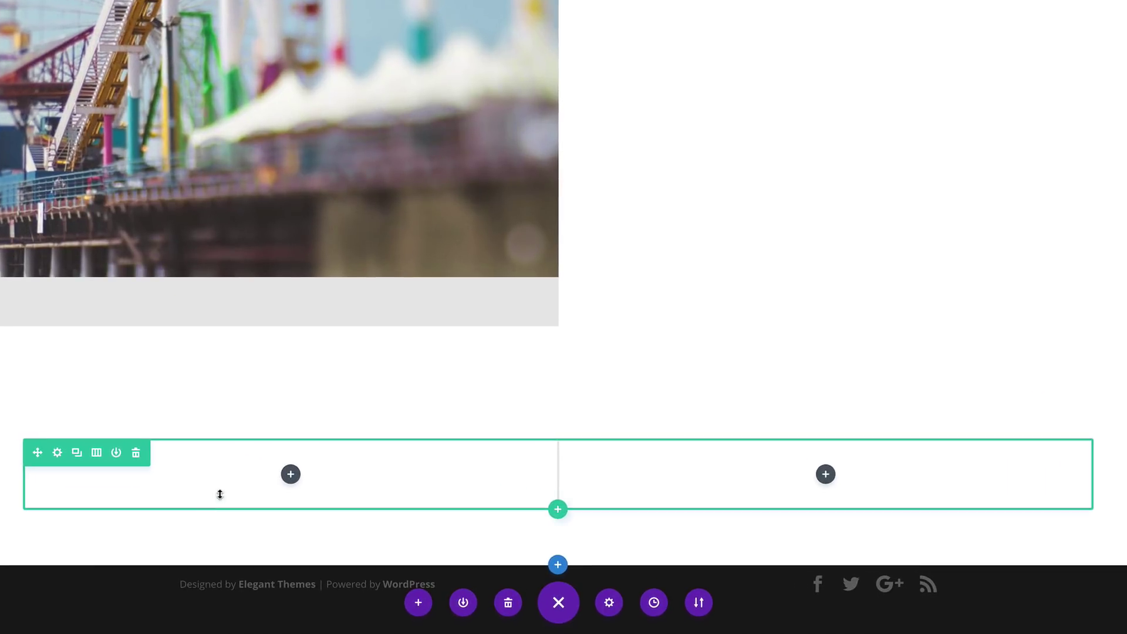
Insert an Image module in the new row's first column and load the pier image from the media library
click(290, 474)
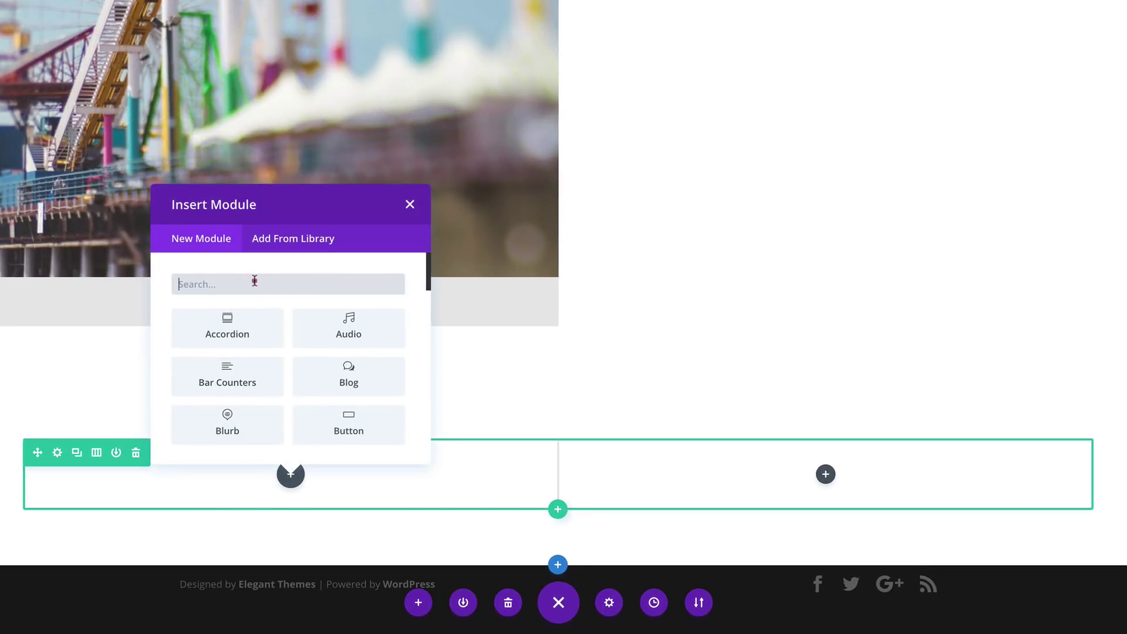
text(imag)
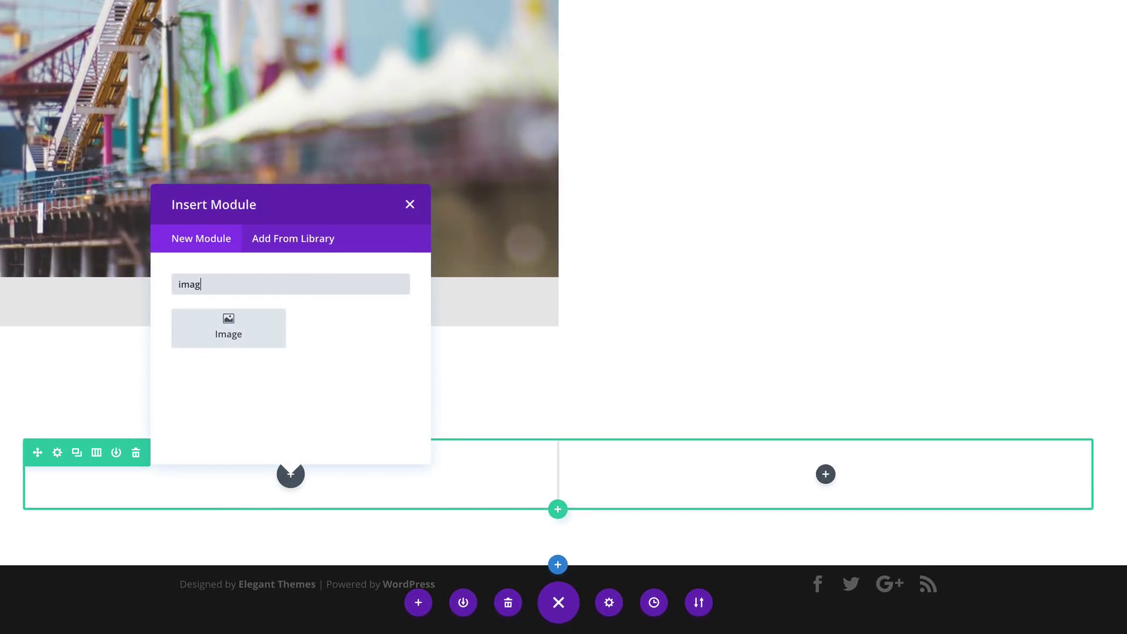
click(232, 327)
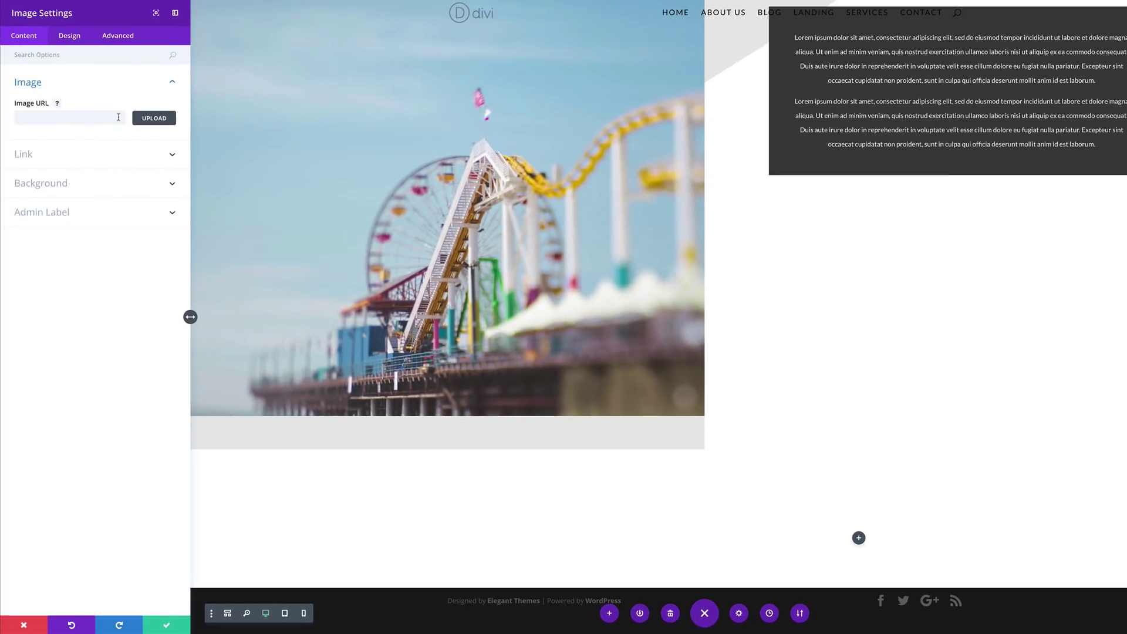
click(154, 118)
click(154, 109)
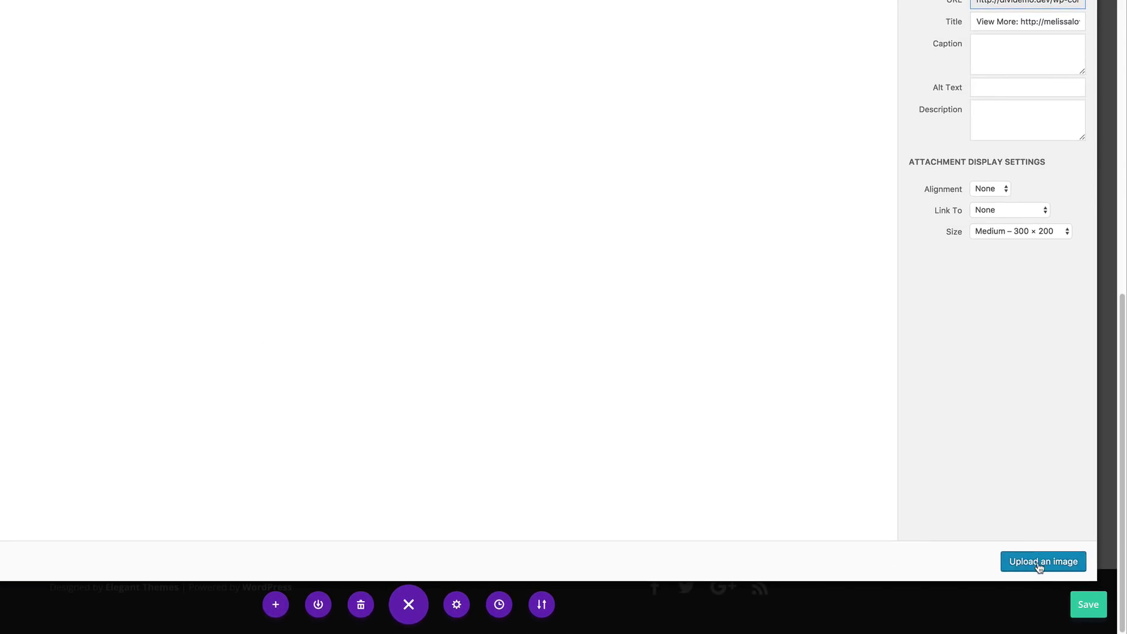
click(1039, 563)
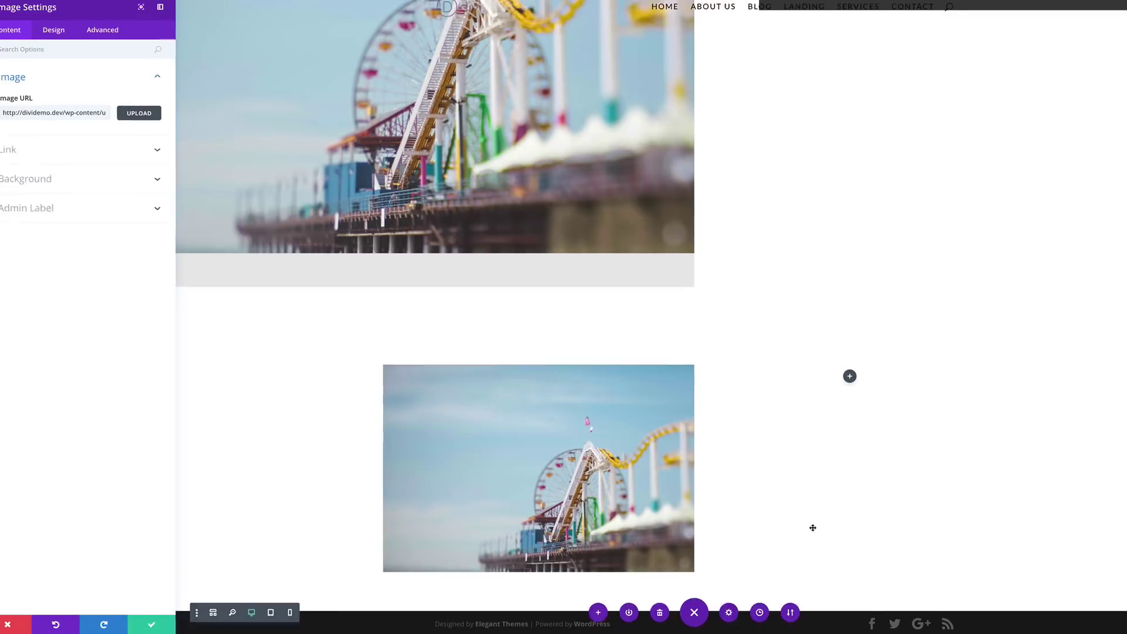
Set the image alignment of the first column's pier image to right
click(70, 36)
click(55, 82)
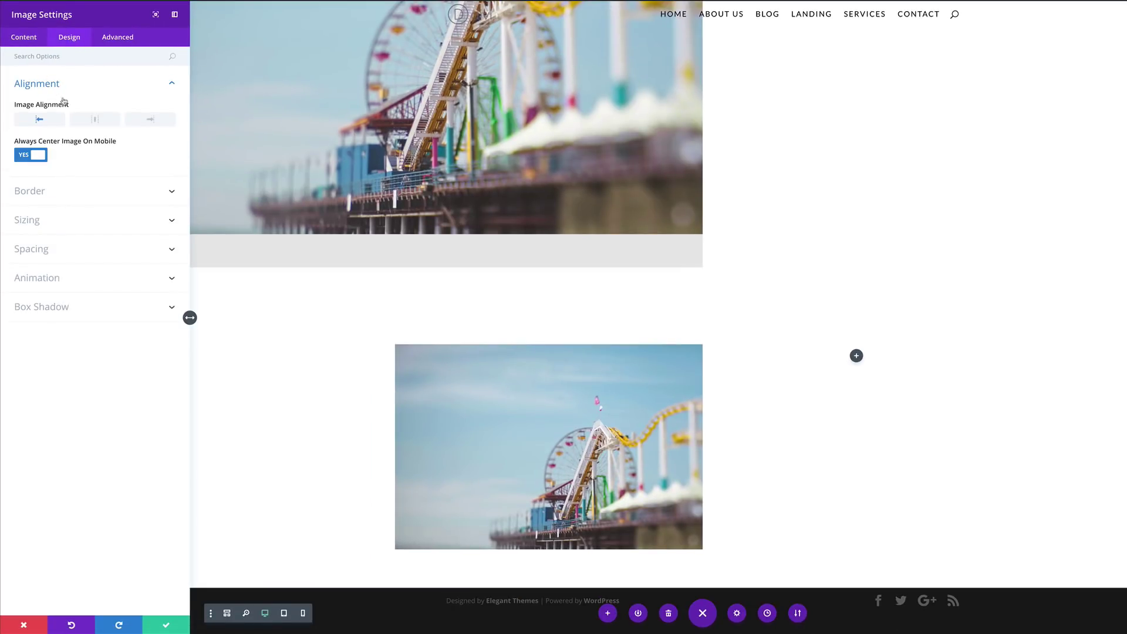
click(151, 120)
Size the first column's pier image to 89% width and set its module alignment to right
click(93, 218)
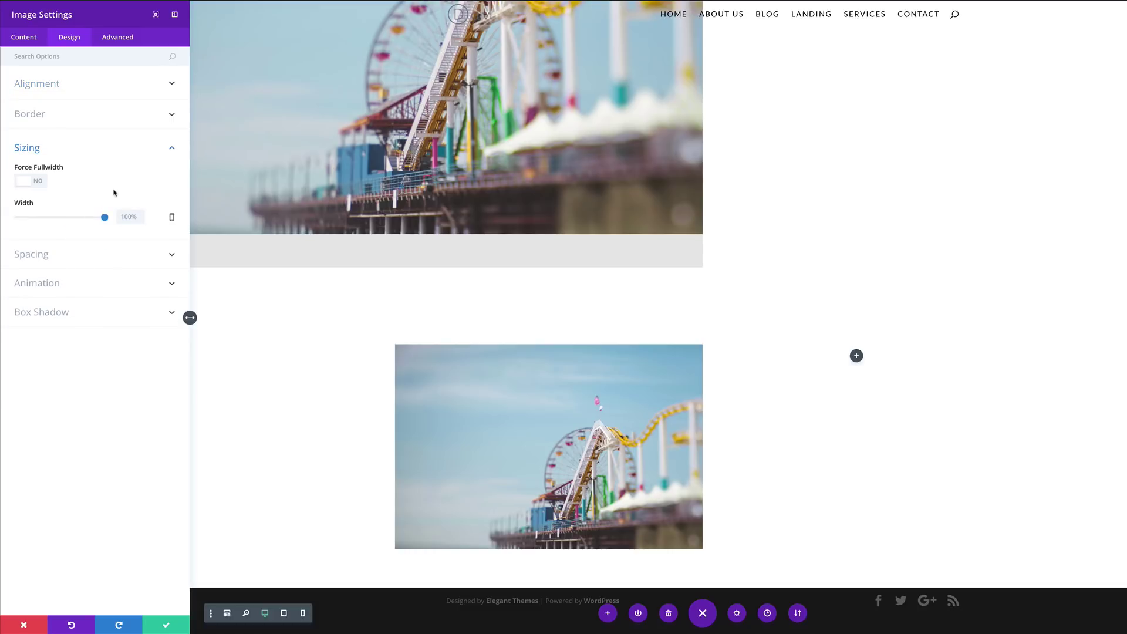
click(129, 218)
click(95, 218)
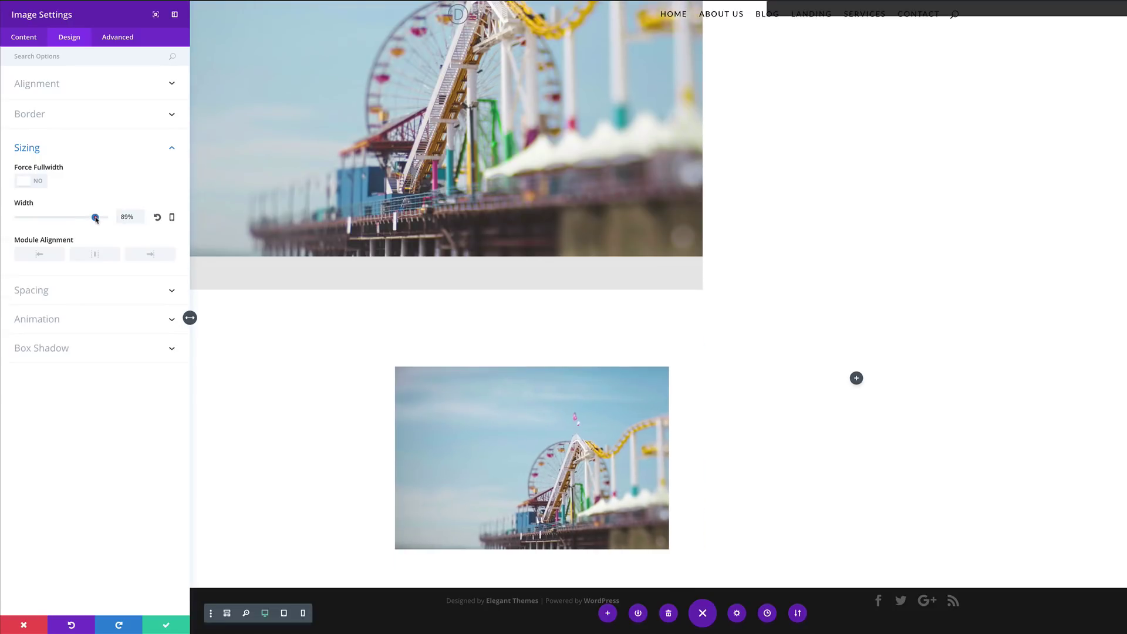
click(156, 258)
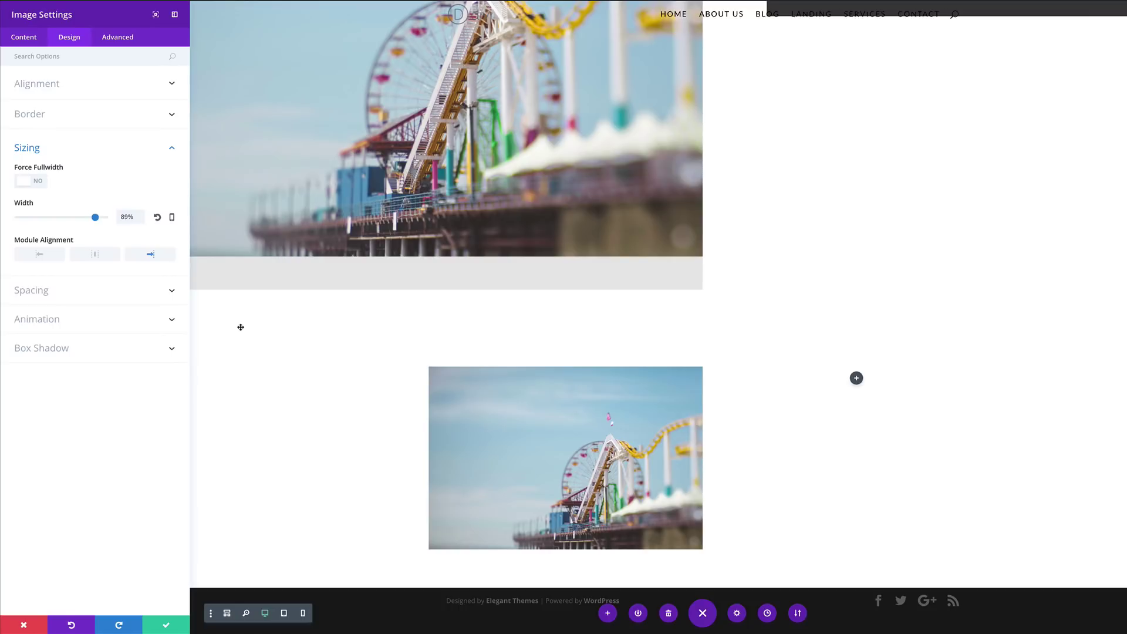
Disable the first column's pier image on phone and tablet, and save the module settings
click(125, 38)
click(47, 176)
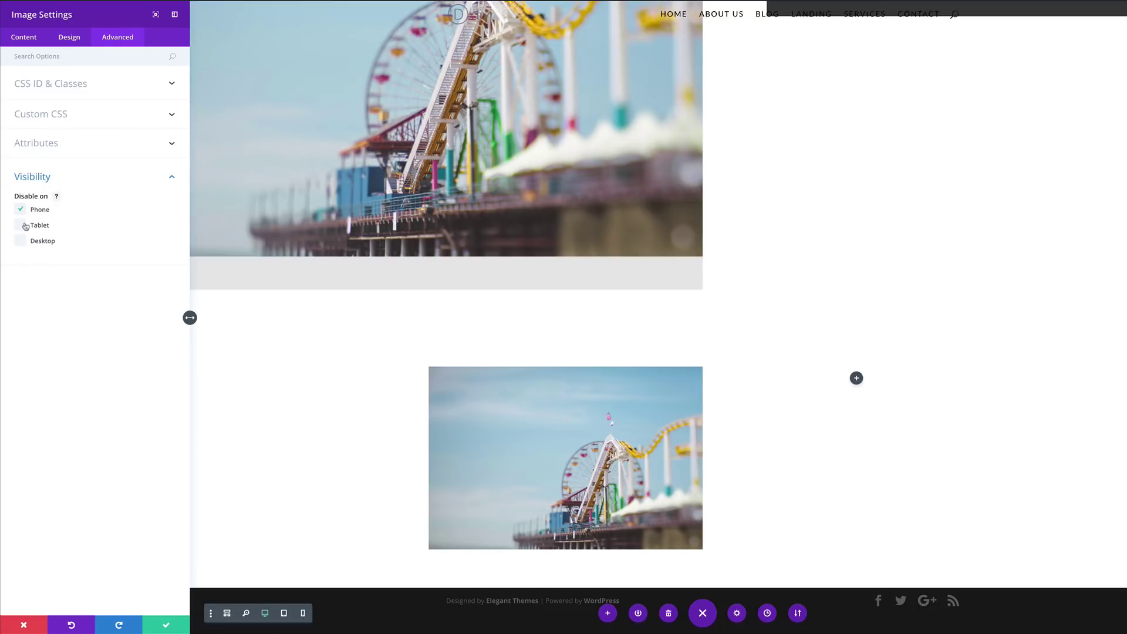
click(22, 226)
click(166, 624)
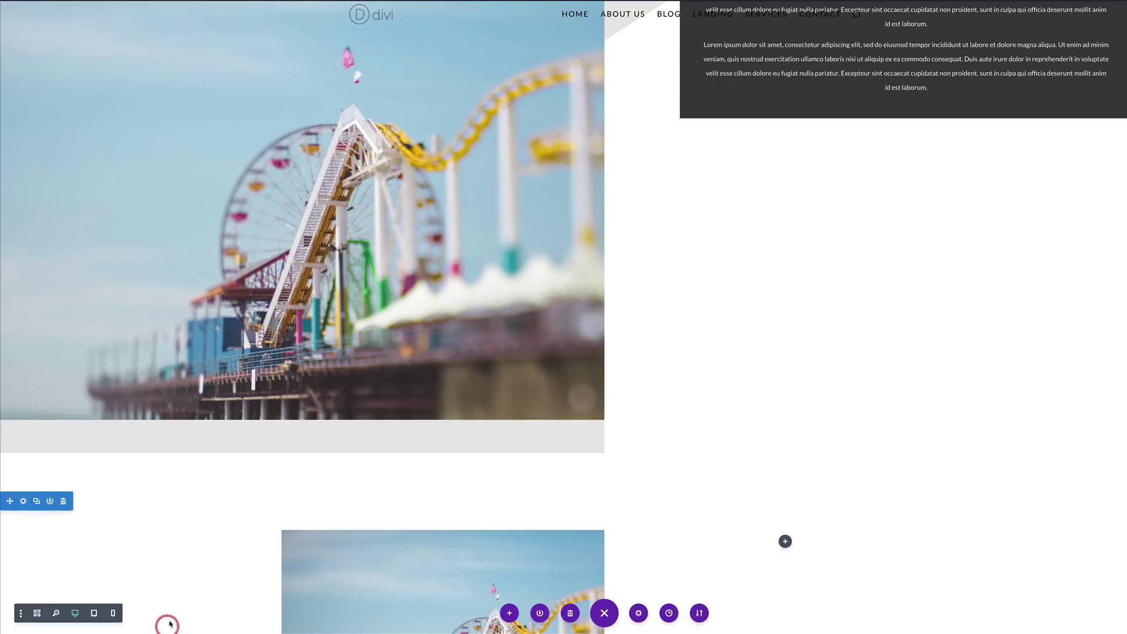
Insert an Image module in the row's second column and load the surfer sunset image from the media library
scroll(780, 472, down, 3)
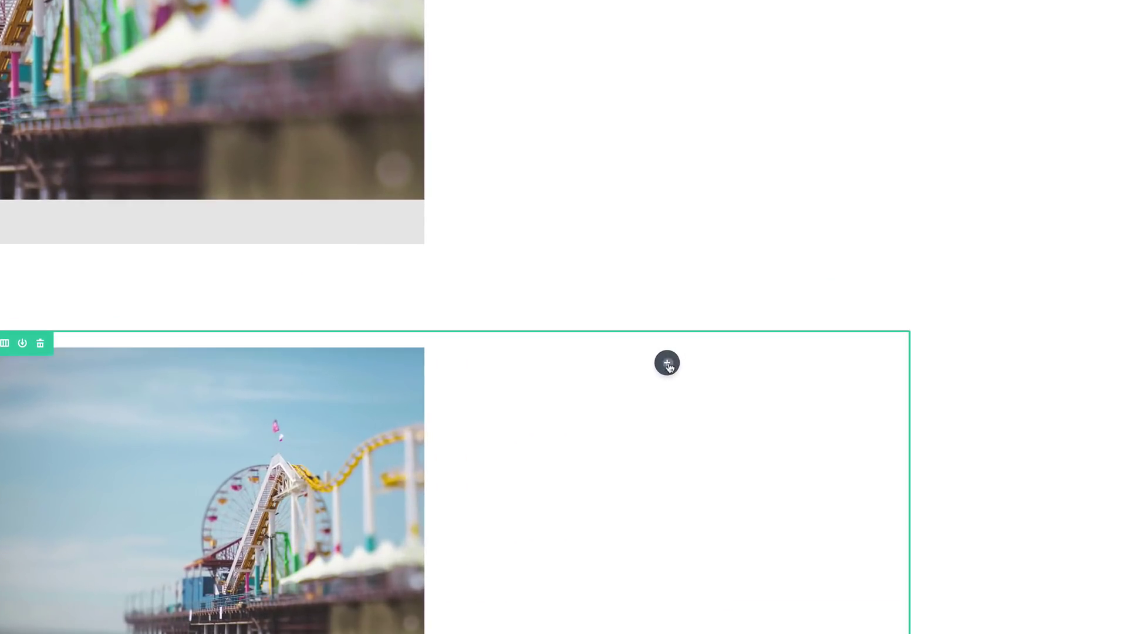
click(755, 348)
click(640, 188)
text(image)
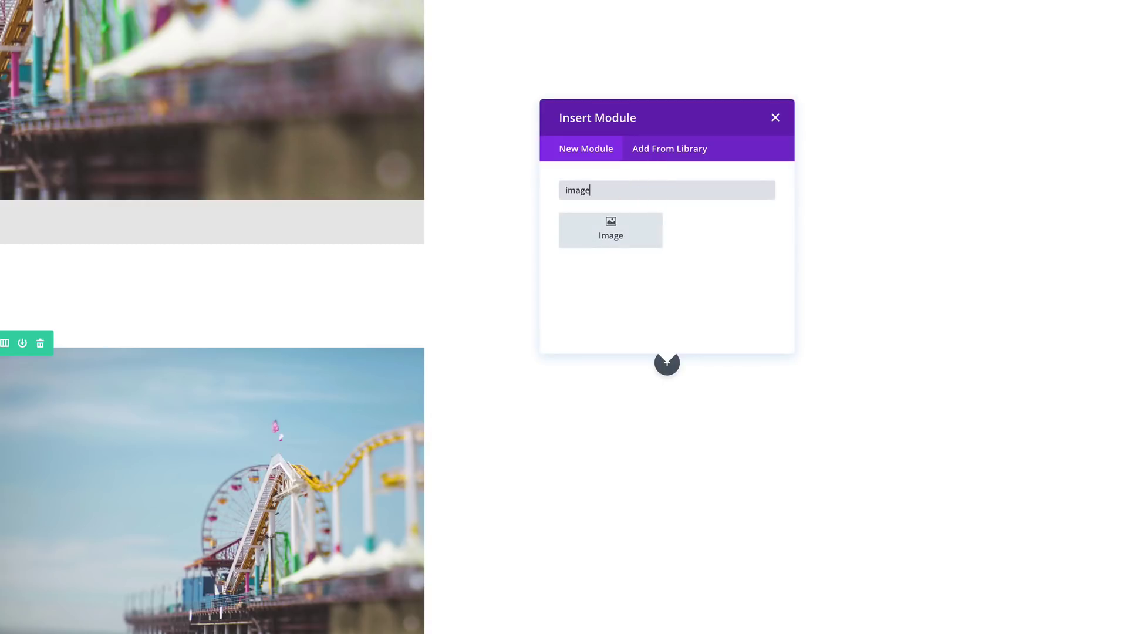
click(647, 228)
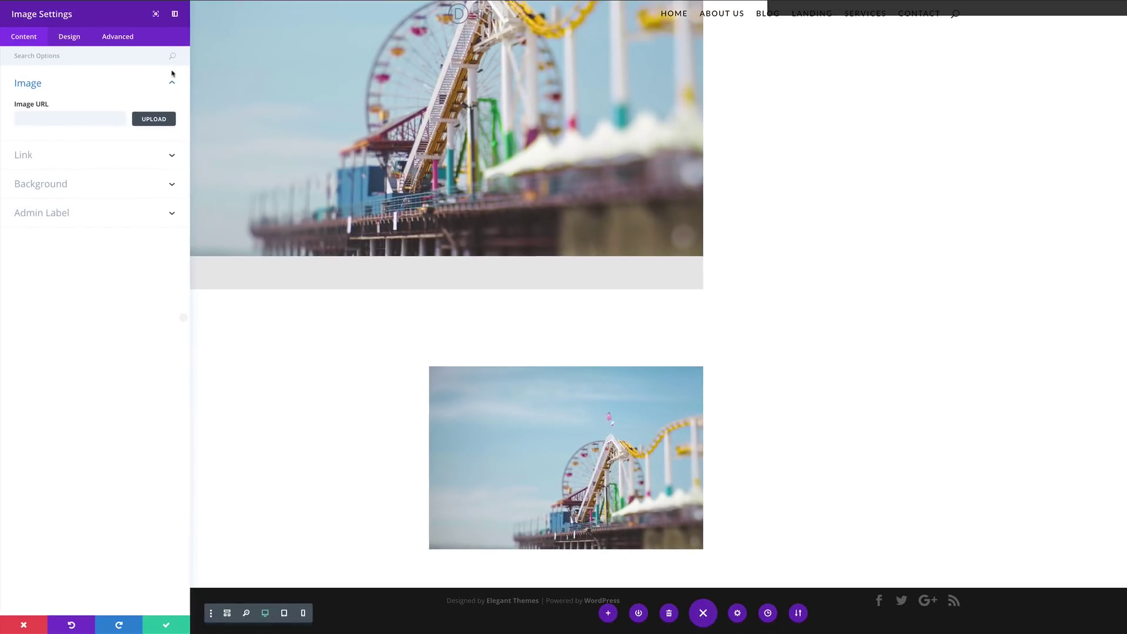
click(153, 118)
click(242, 119)
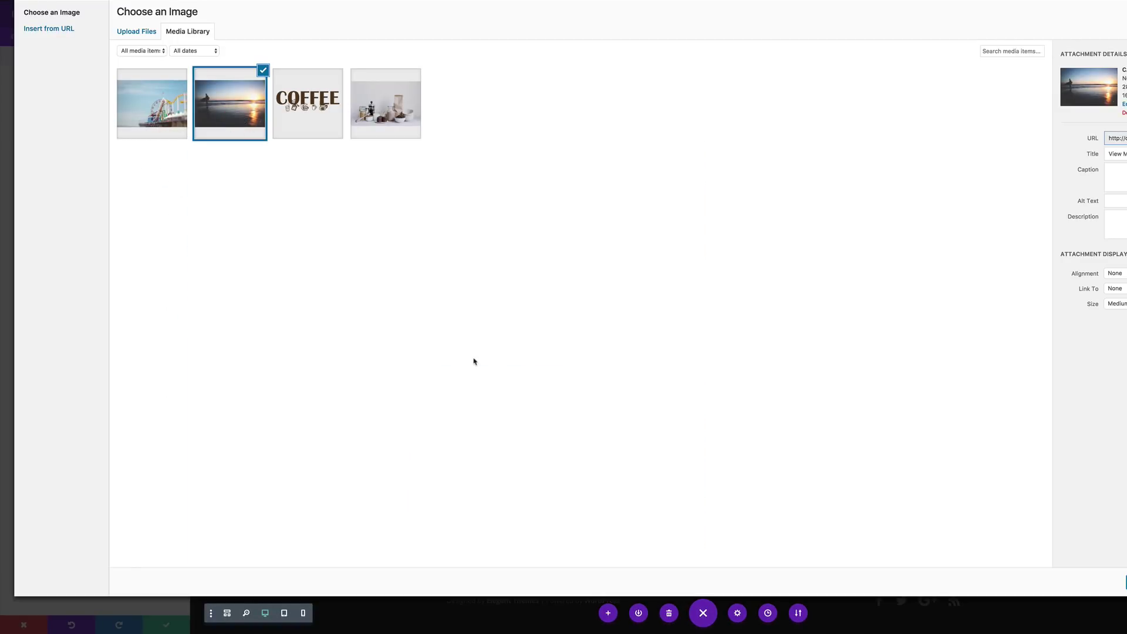
click(1036, 567)
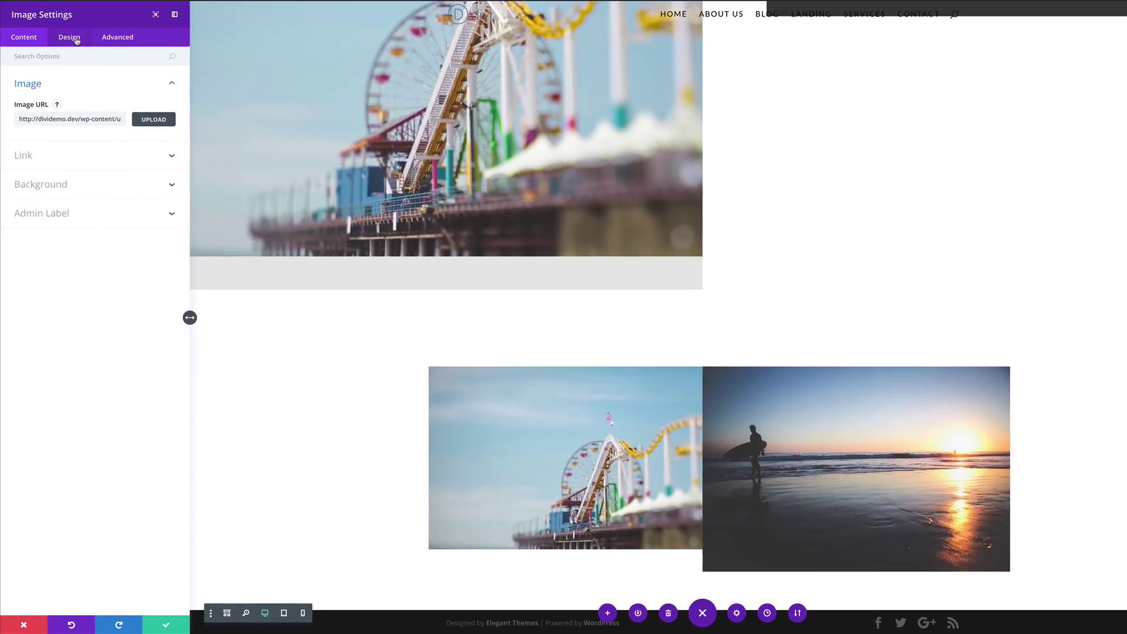
Set the surfer image's alignment to right and enable a border 5px wide
click(75, 37)
click(51, 87)
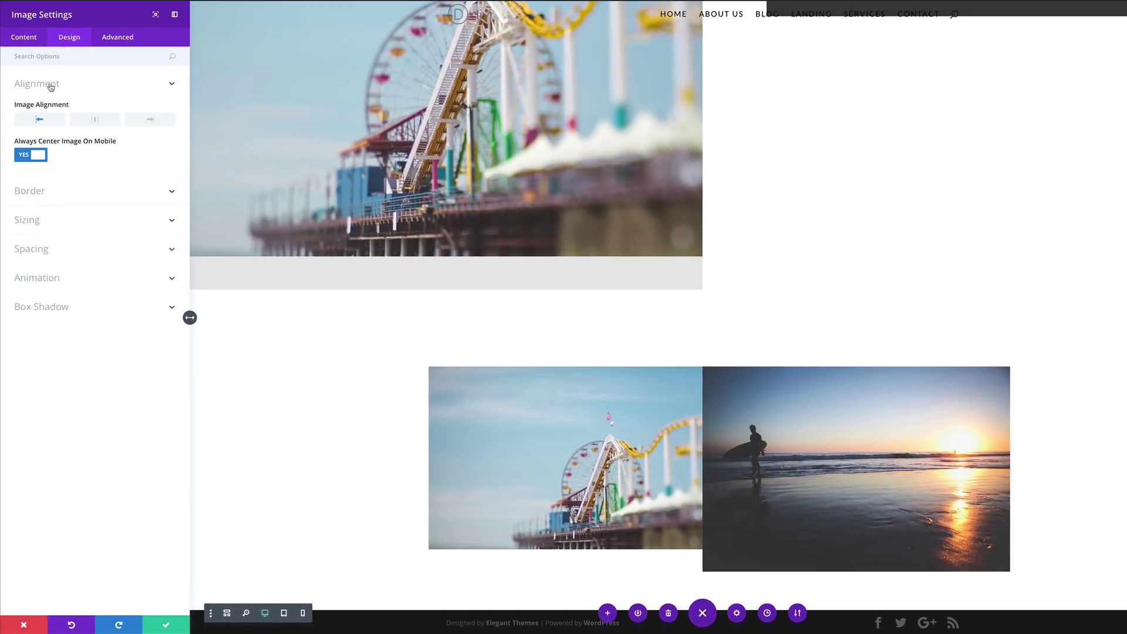
click(152, 122)
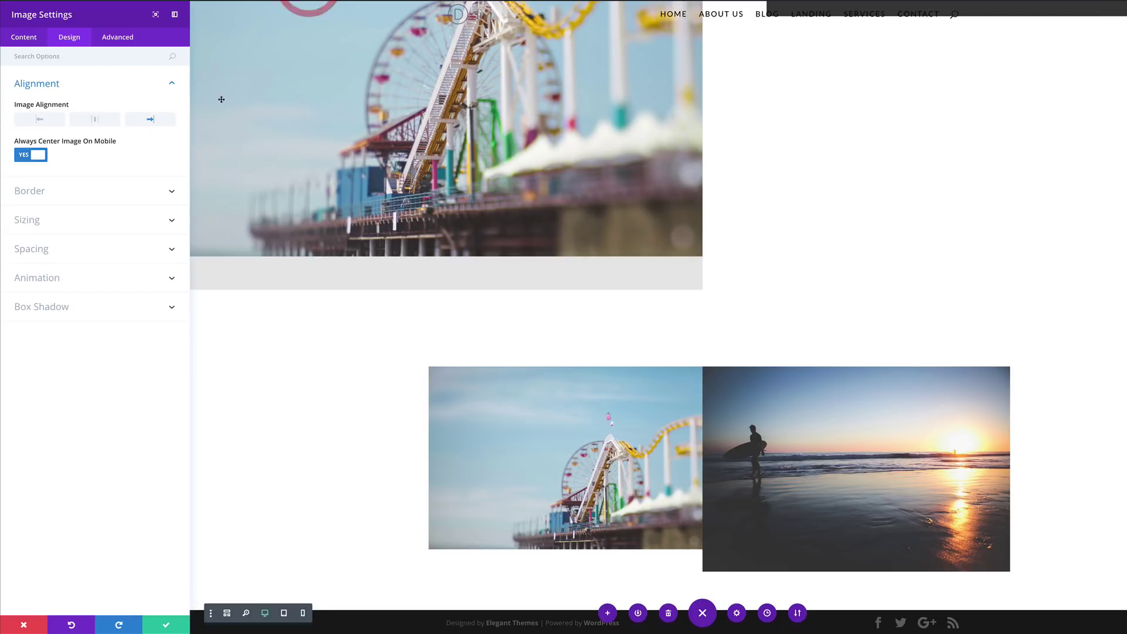
click(75, 195)
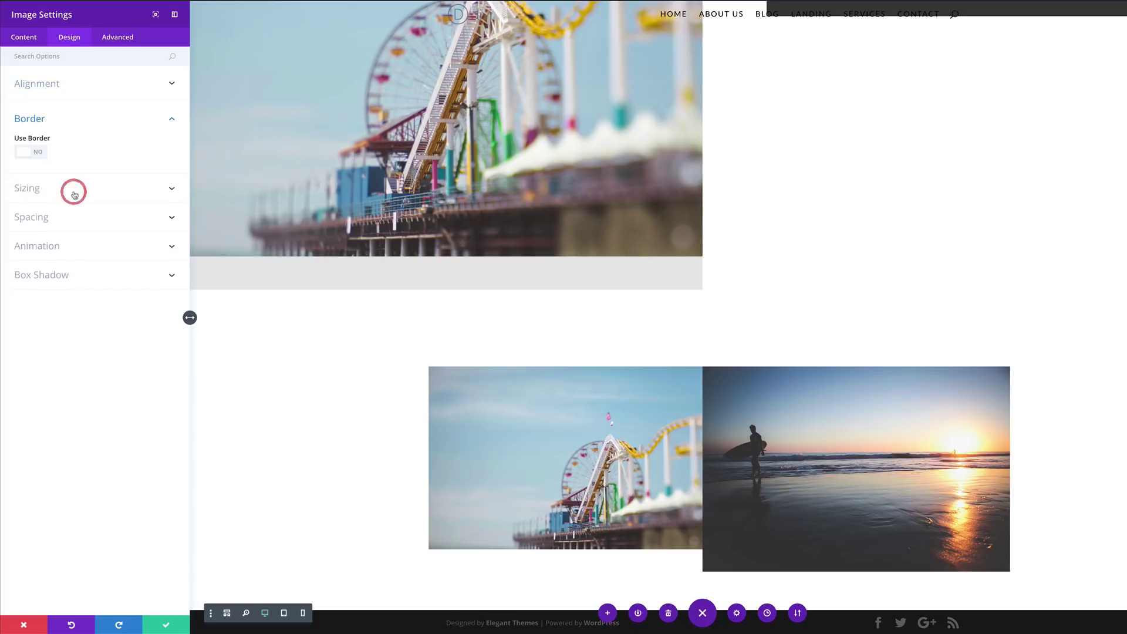
click(40, 155)
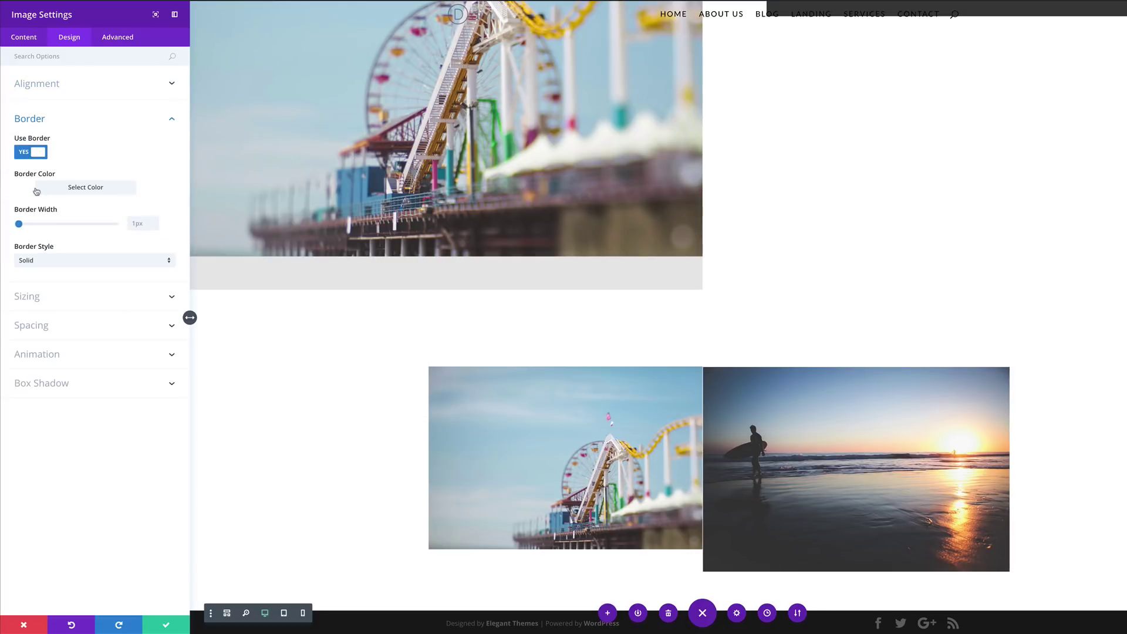
click(22, 225)
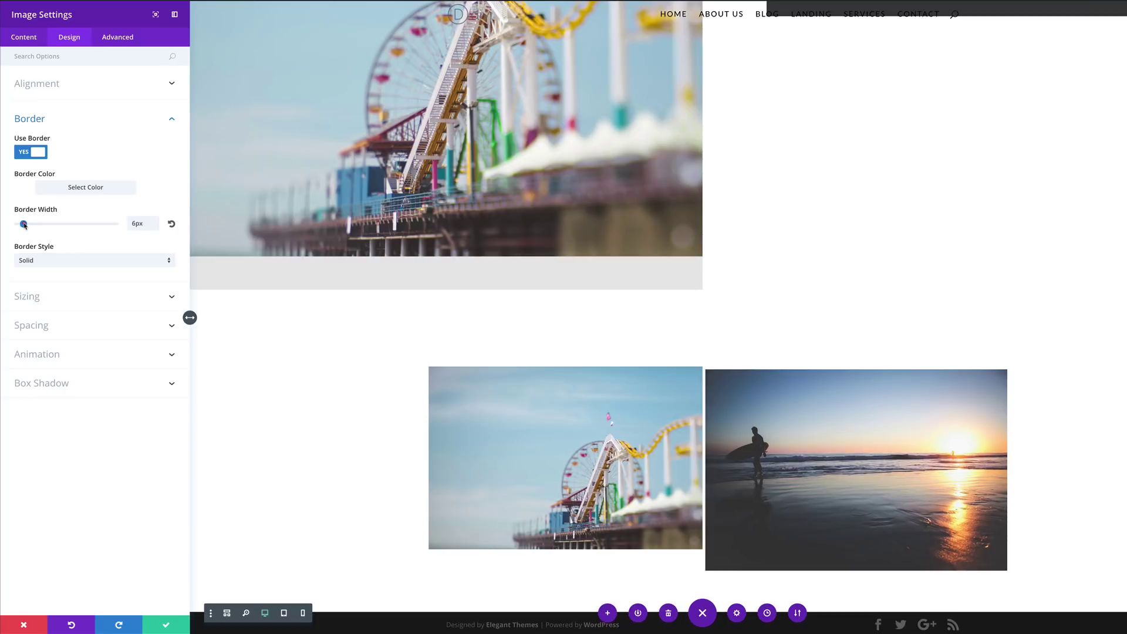
drag(23, 226, 23, 227)
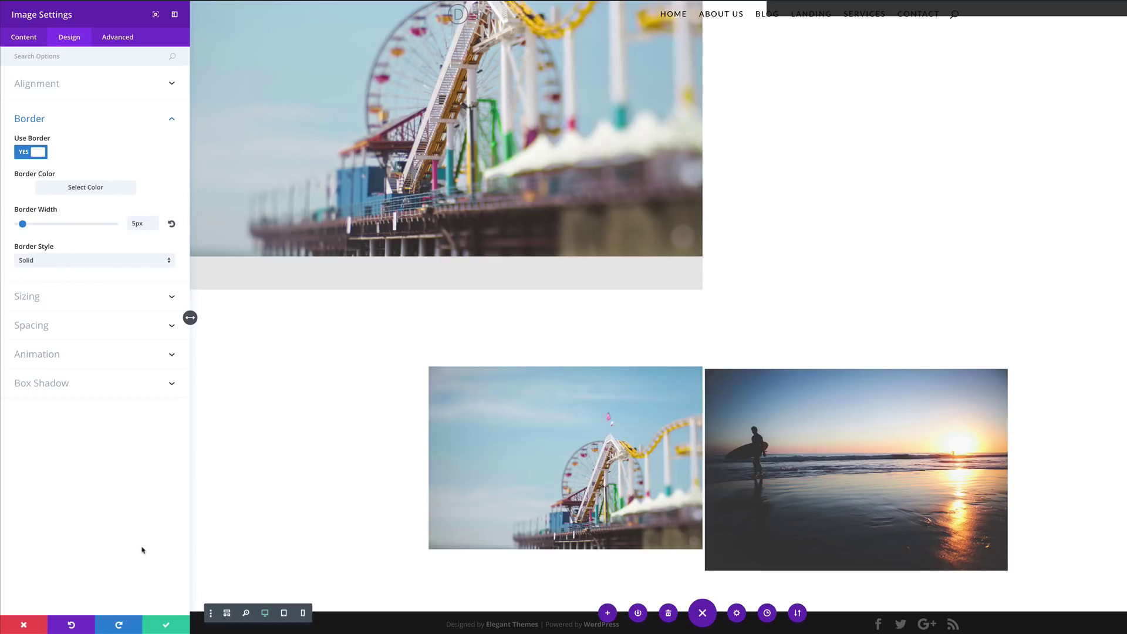
Disable the surfer image on phone and tablet, and save the module settings
click(118, 38)
click(48, 170)
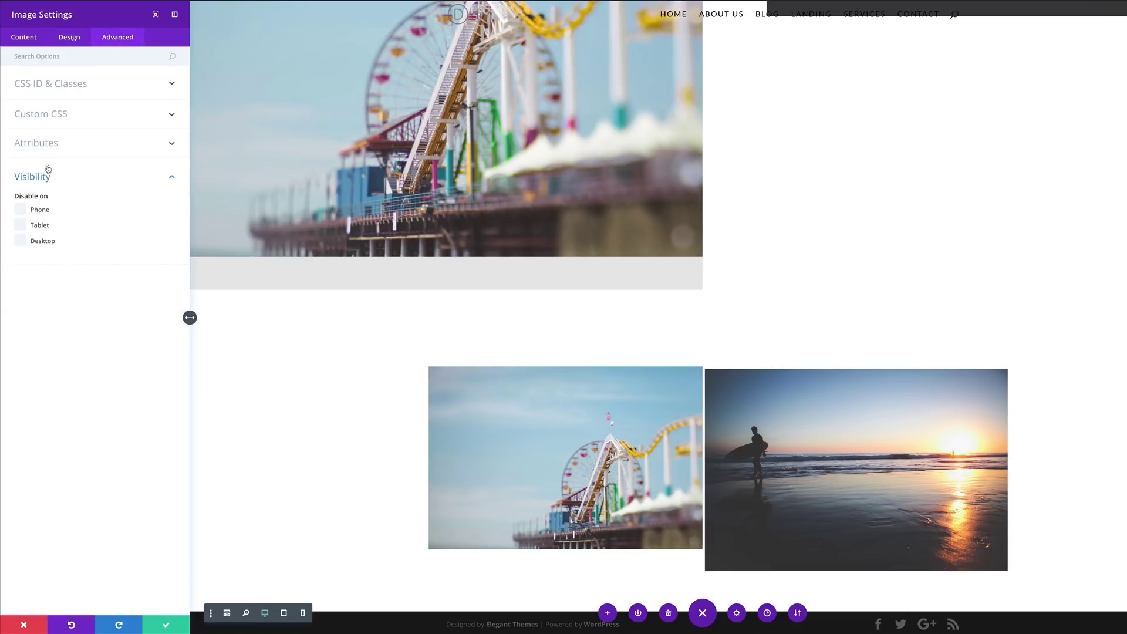
click(21, 209)
click(21, 225)
click(167, 626)
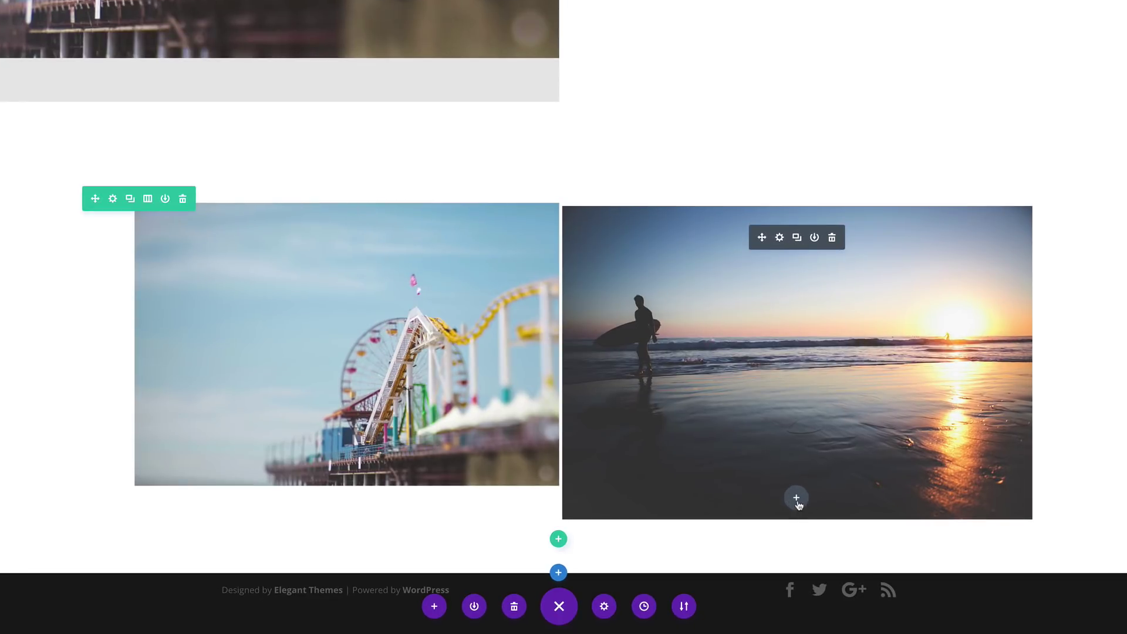
Insert an Image module below the surfer image in the second column and load the pier image from the media library
click(796, 498)
click(768, 325)
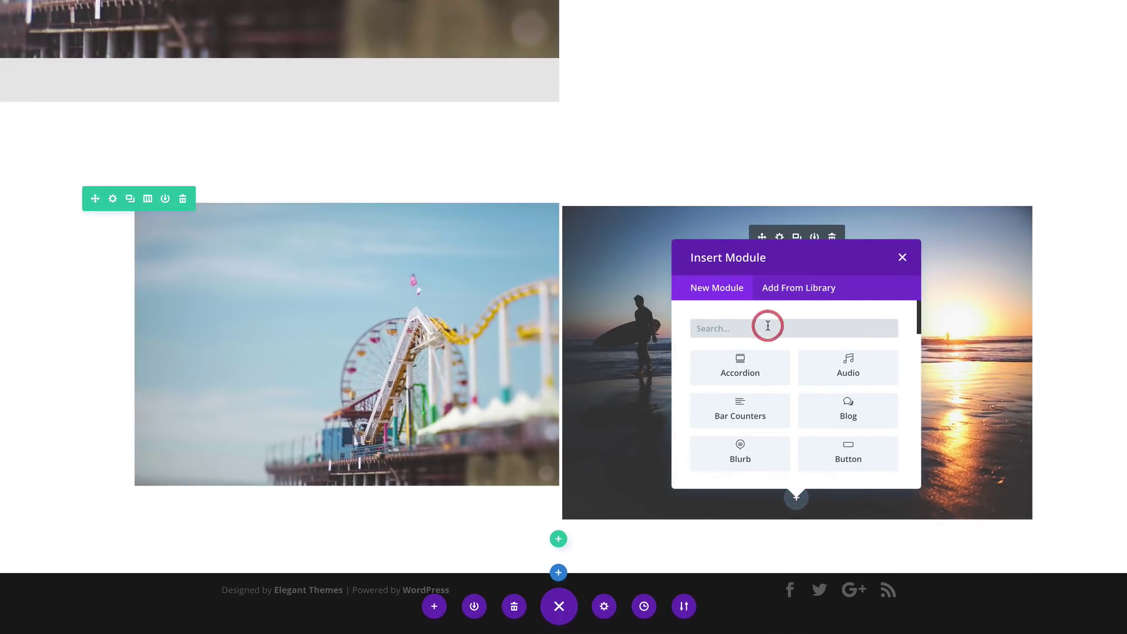
text(image)
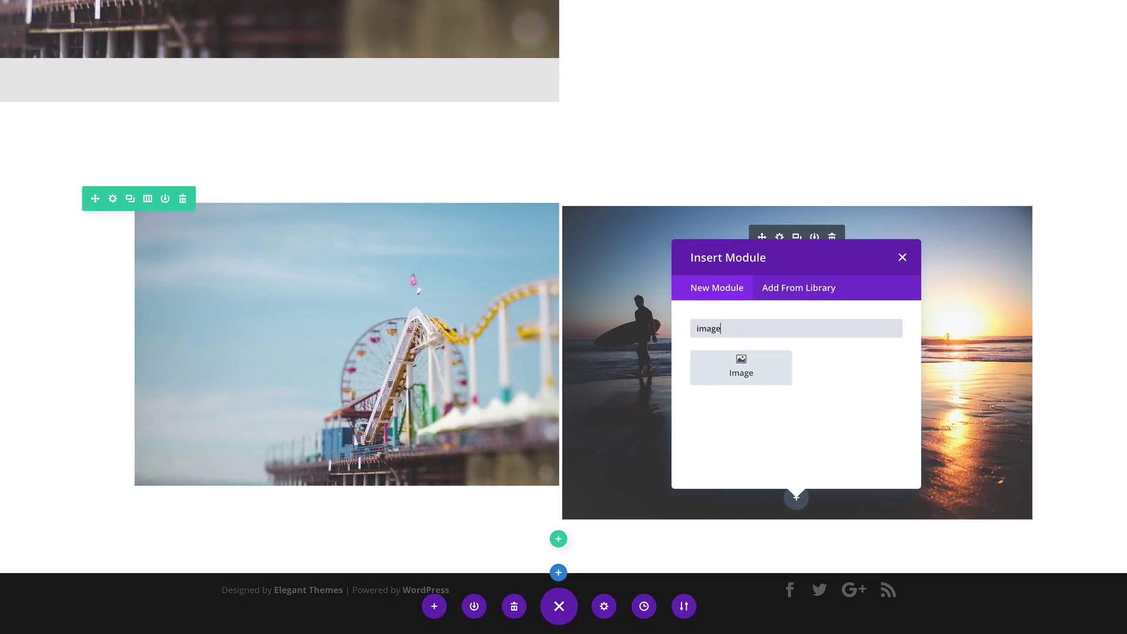
click(755, 372)
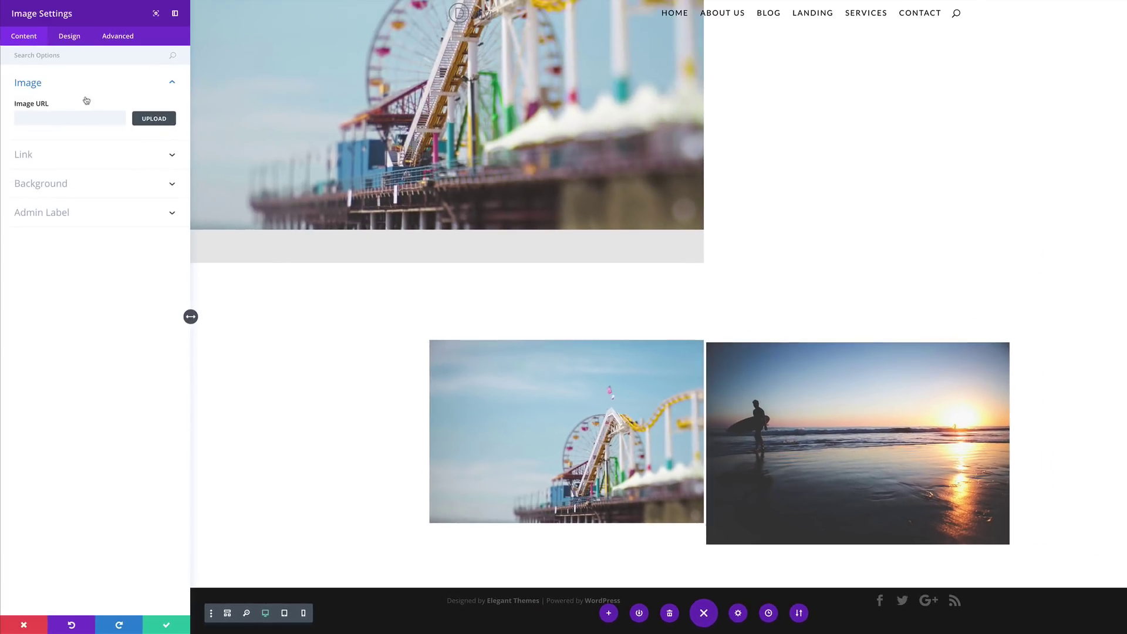
click(166, 122)
click(164, 120)
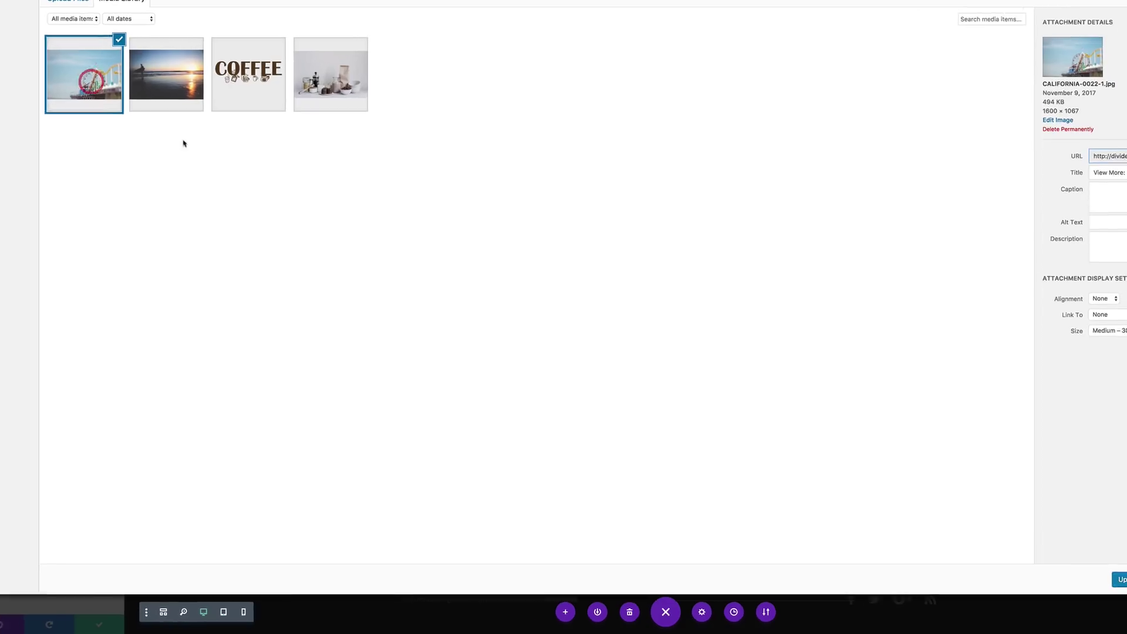
click(1028, 557)
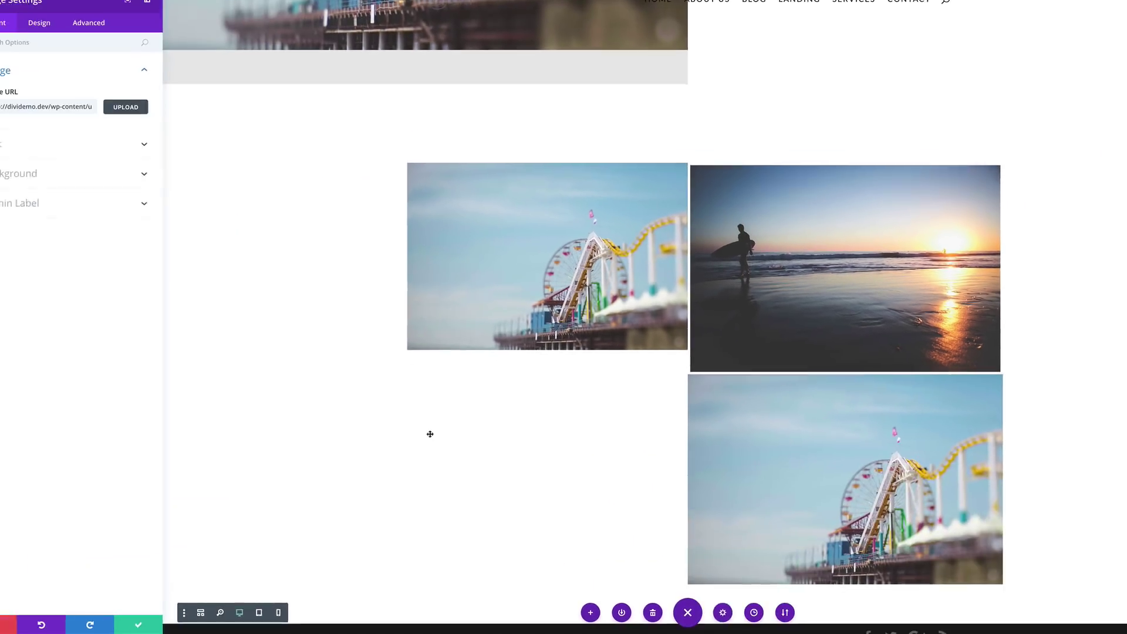
Keep the lower pier image left-aligned and enable a border 4px wide
click(46, 21)
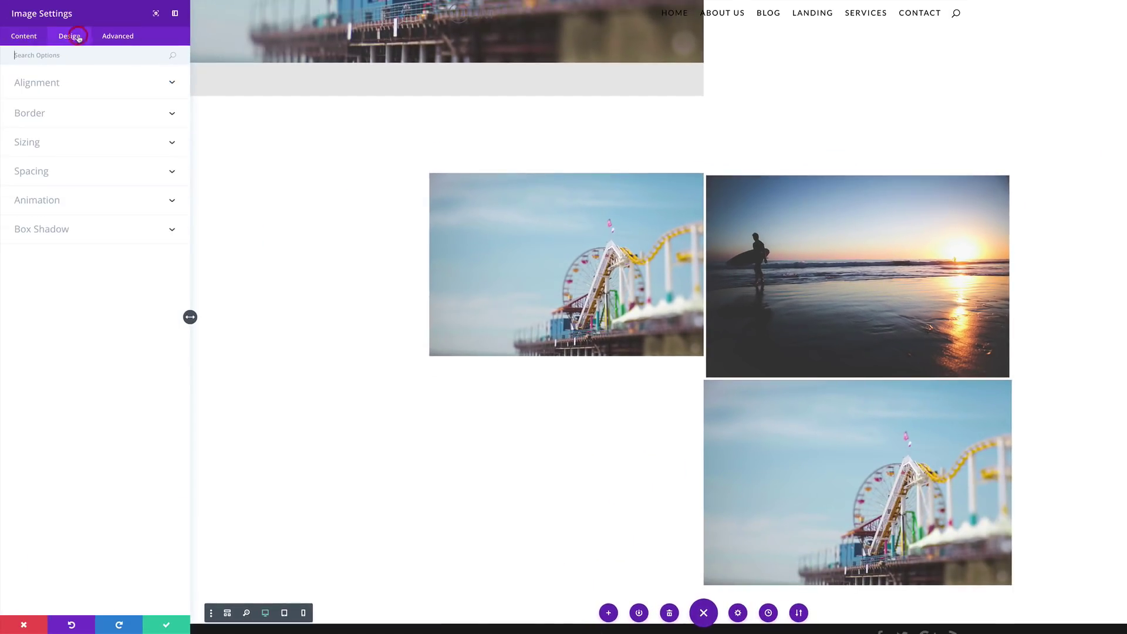
click(62, 85)
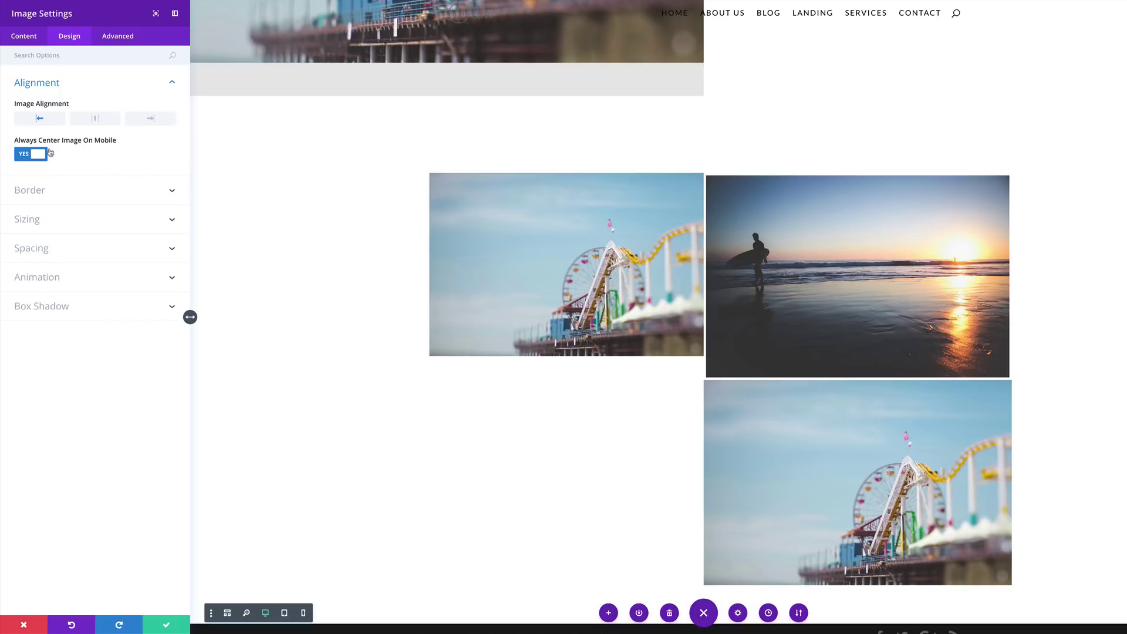
click(79, 195)
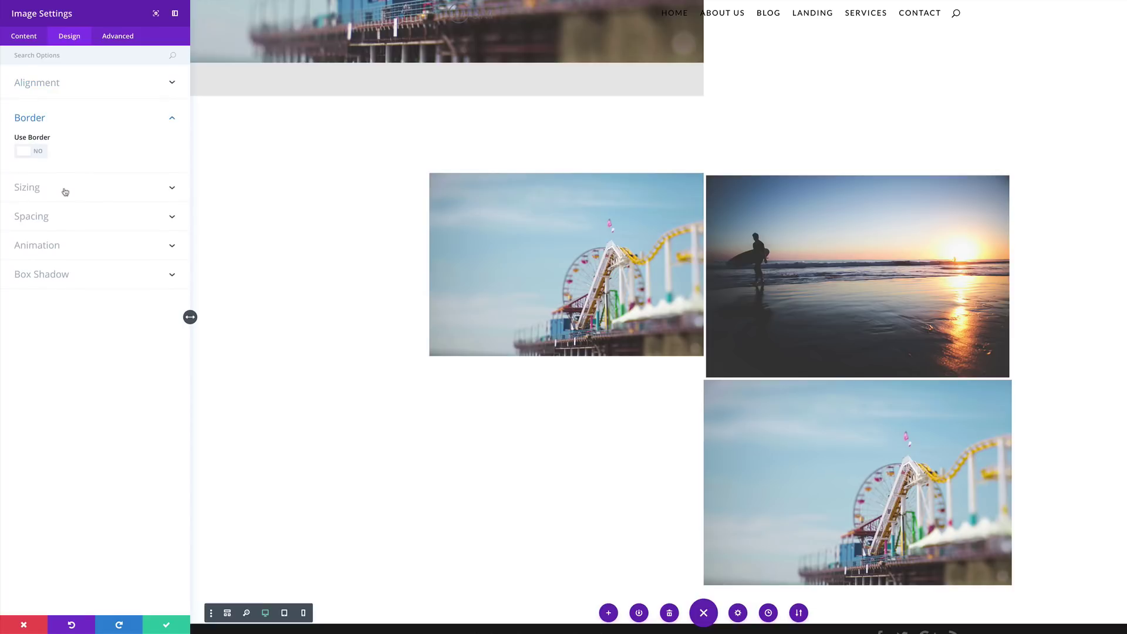
click(41, 153)
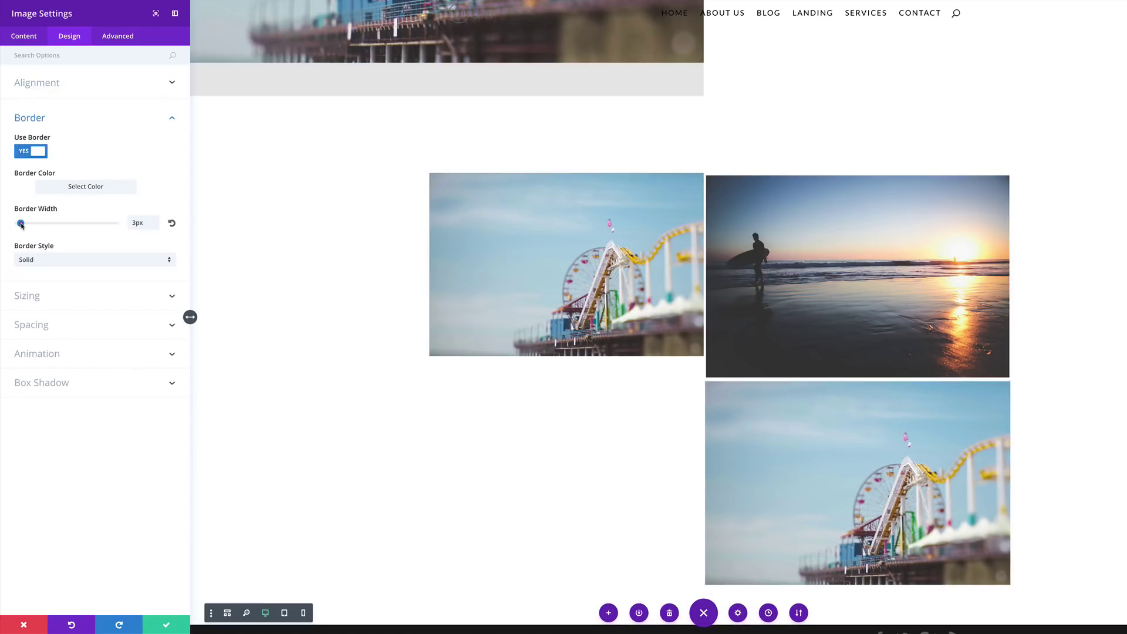
drag(19, 224, 22, 225)
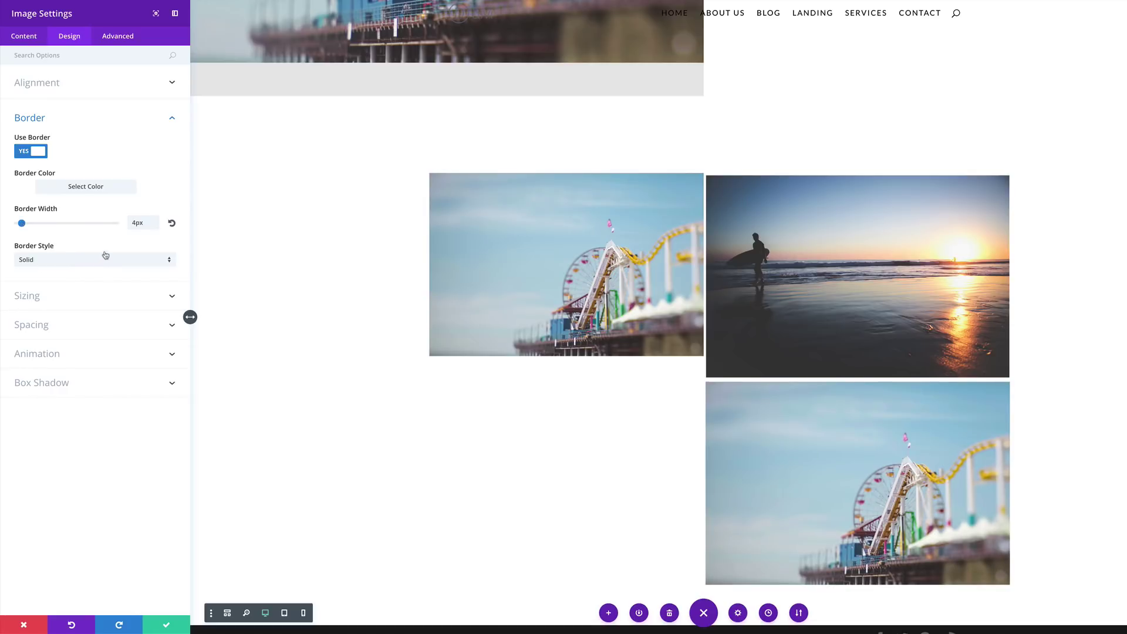
Set the lower pier image's width to 89% and its module alignment to left
click(56, 297)
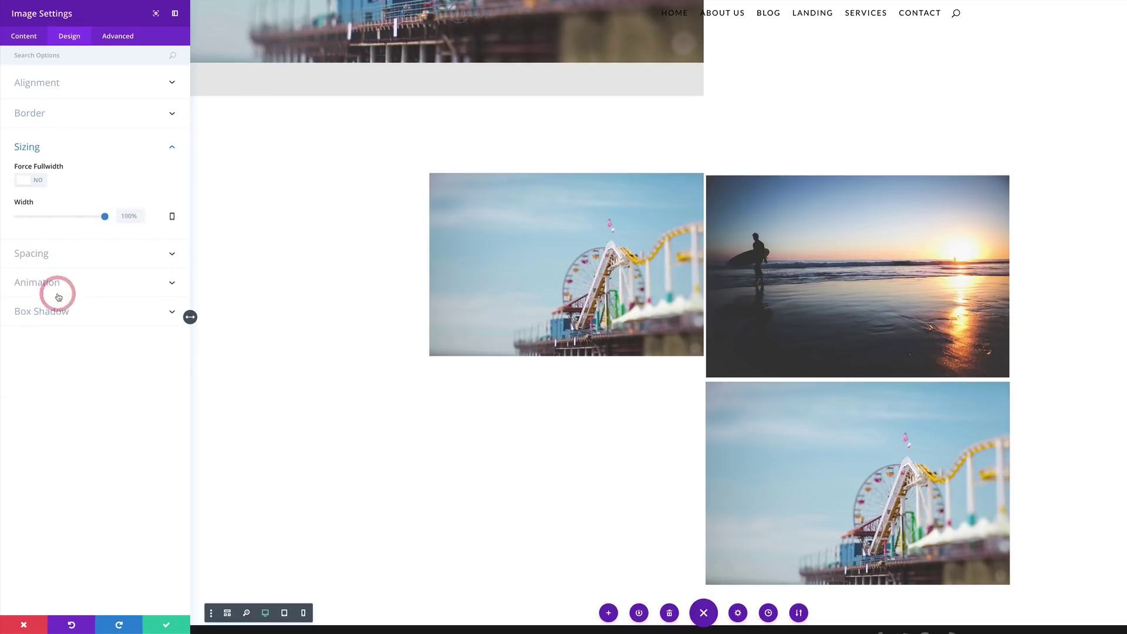
click(121, 215)
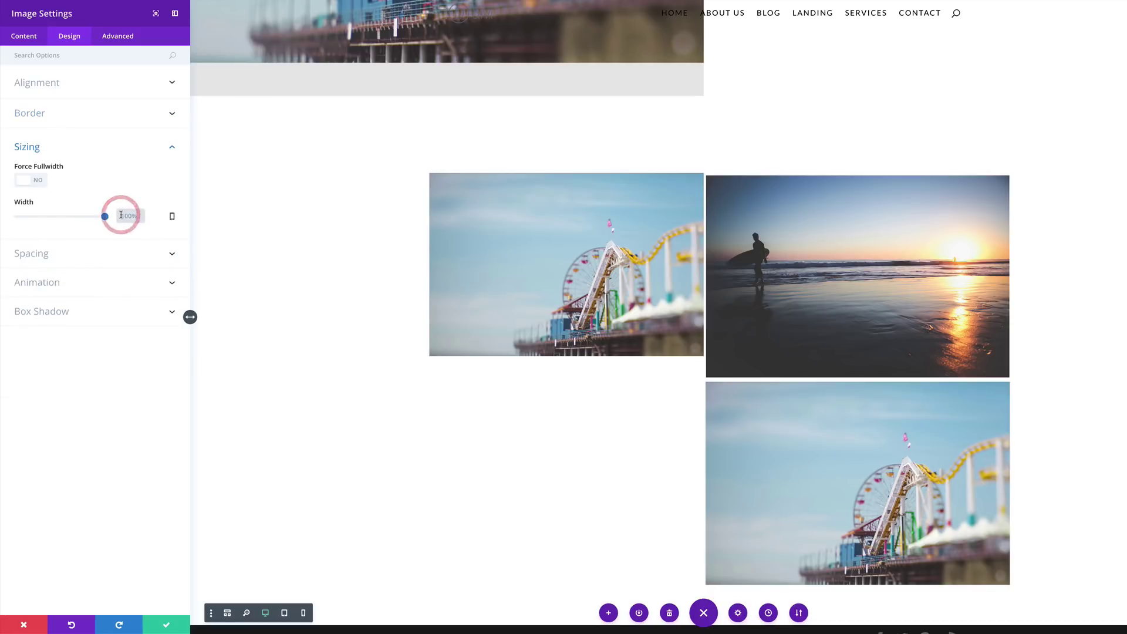
text(89px)
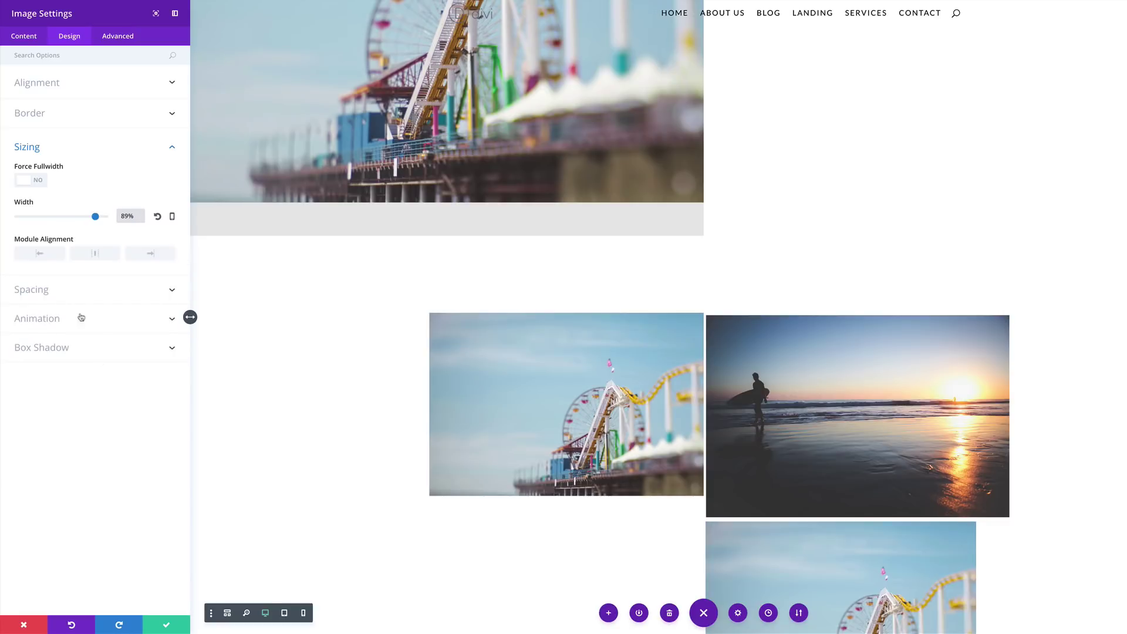
click(41, 254)
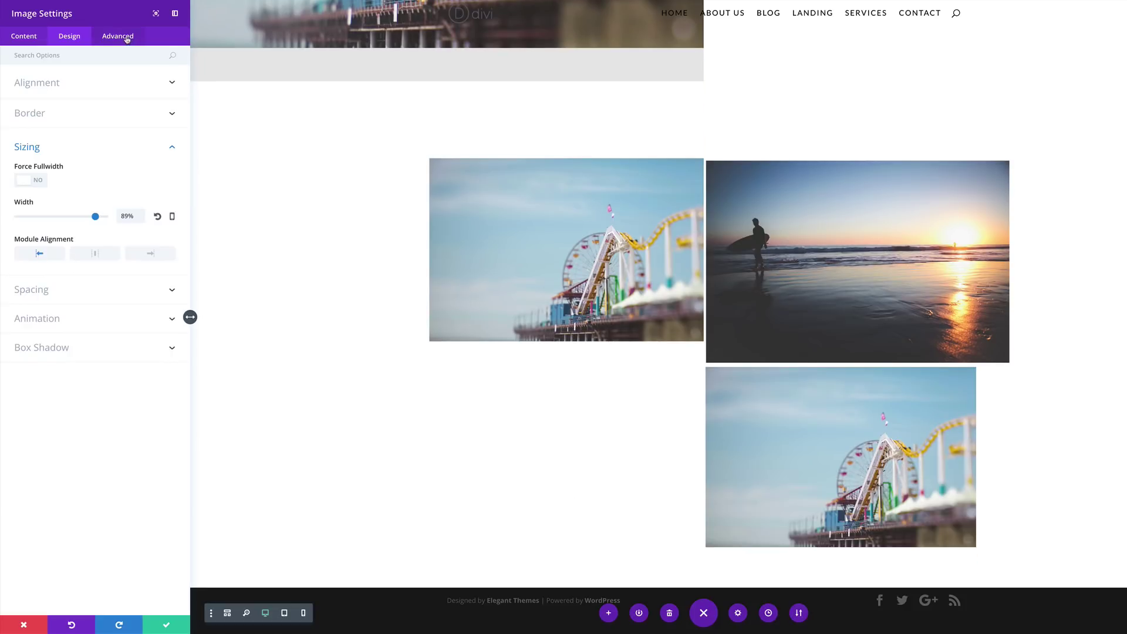
Disable the second column's lower pier image on phone and tablet, and save the module settings
click(127, 39)
click(63, 171)
click(22, 208)
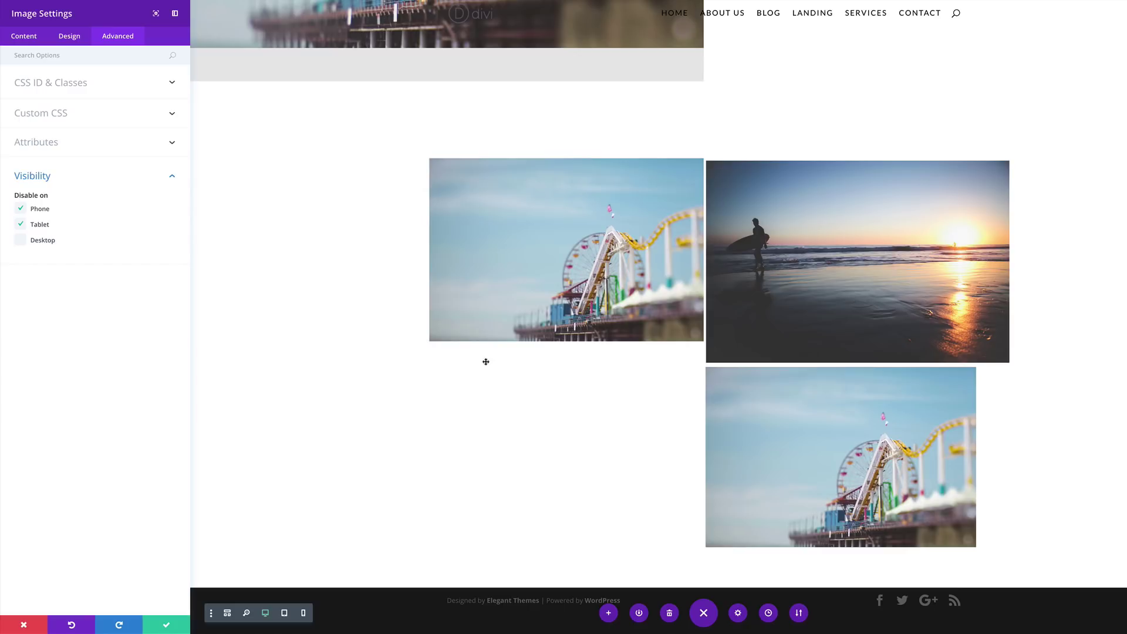
click(168, 627)
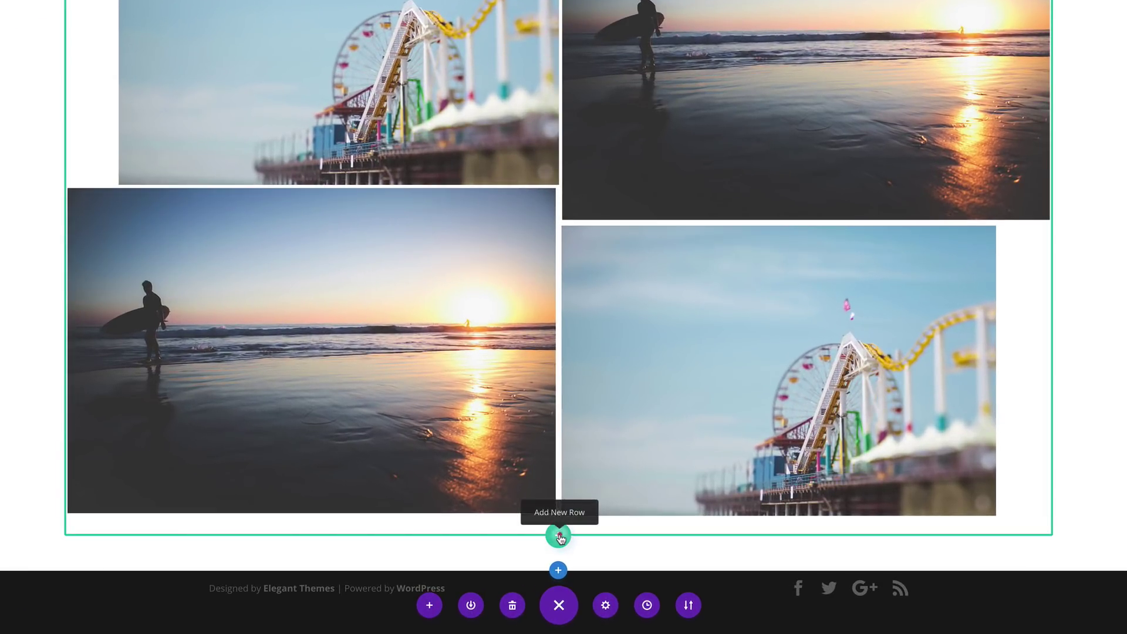
Add a single-column row below the image collage and insert a Text module containing two Lorem ipsum paragraphs
click(558, 535)
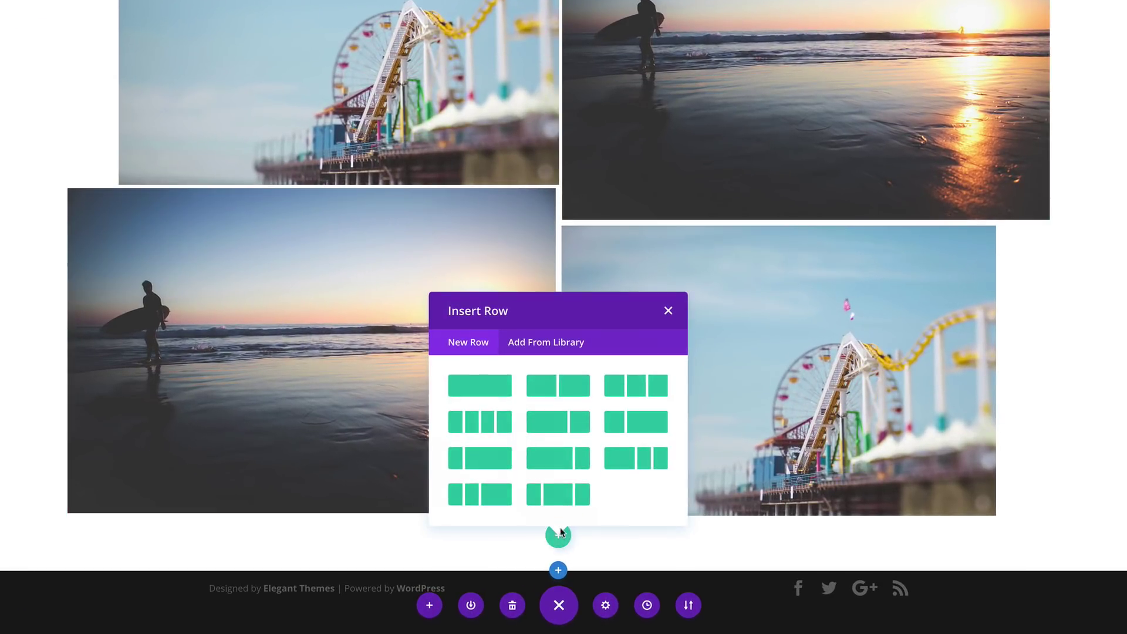
click(488, 388)
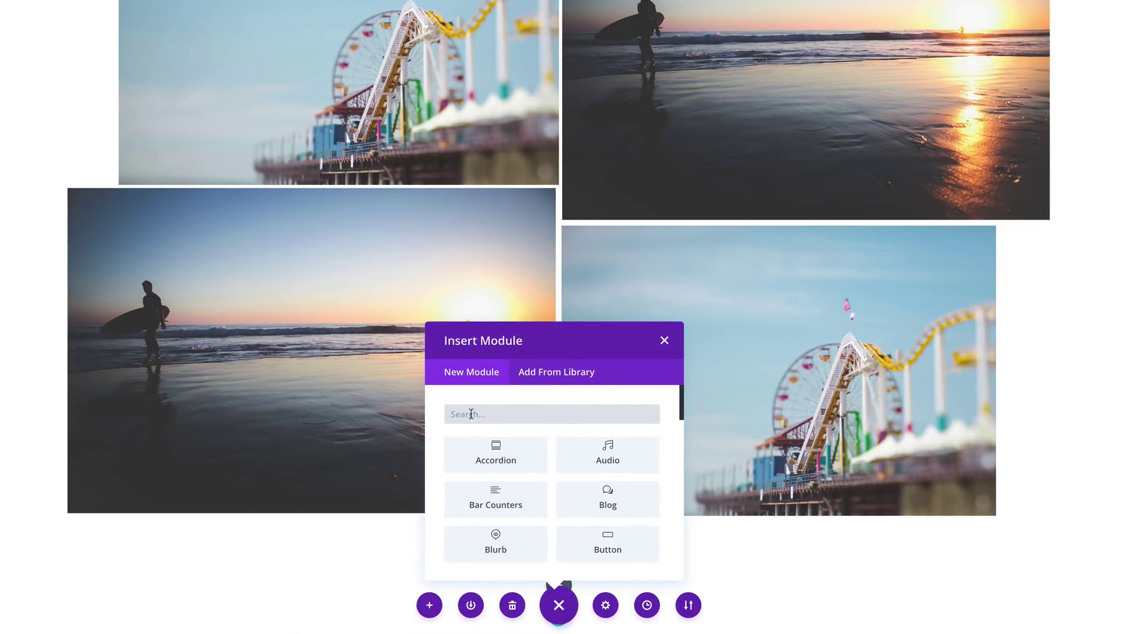
text(tex)
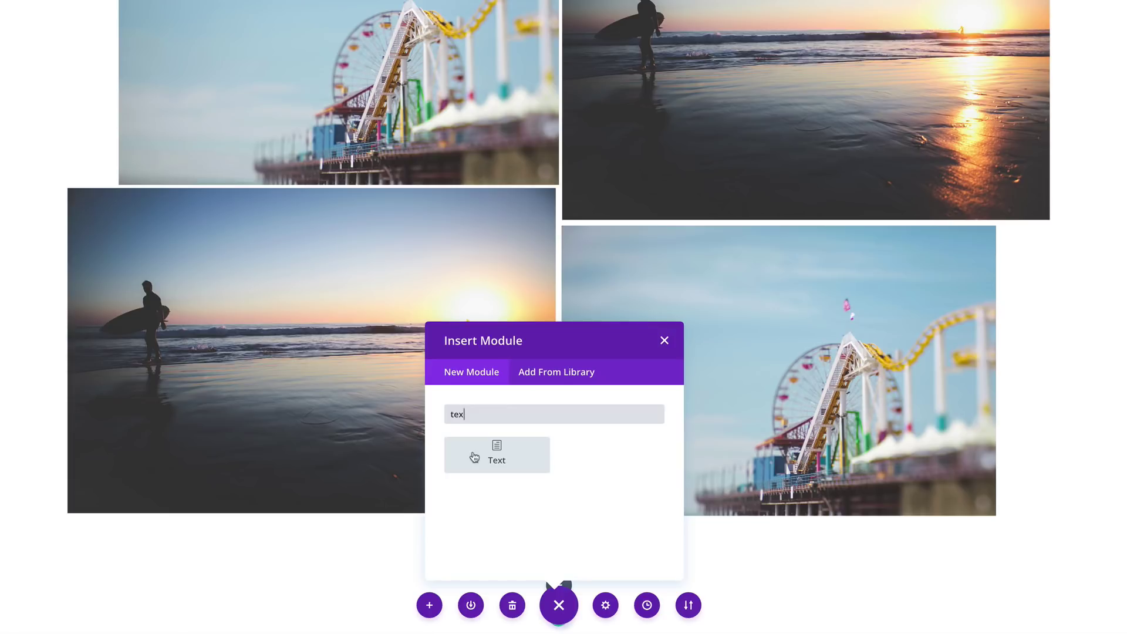
click(497, 455)
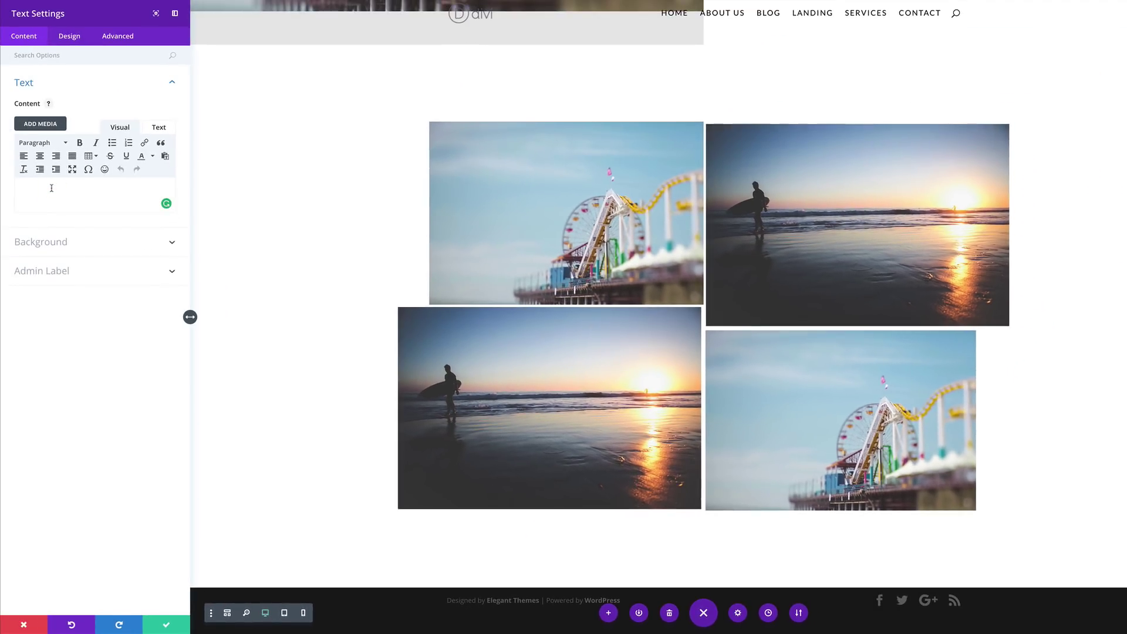
text(Lorem ipsum dolor sit amet, consectetur adipiscing elit, sed do eiusmod tempor incididunt ut labore et dolore magna aliqua. Ut enim ad minim veniam, quis nostrud exercitation ullamco laboris nisi ut aliquip ex ea commodo consequat. Duis aute irure dolor in reprehenderit in voluptate velit esse cillum dolore eu fugiat nulla pariatur. Excepteur sint occaecat cupidatat non proident, sunt in culpa qui officia deserunt mollit anim id est laborum. Lorem ipsum dolor sit amet, consectetur adipiscing elit, sed do eiusmod tempor incididunt ut labore et dolore magna aliqua. Ut enim ad minim veniam, quis nostrud exercitation ullamco laboris nisi ut aliquip ex ea commodo consequat. Duis aute irure dolor in reprehenderit in voluptate velit esse cillum dolore eu fugiat nulla pariatur. Excepteur sint occaecat cupidatat non proident, sunt in culpa qui officia deserunt mollit anim id est laborum.)
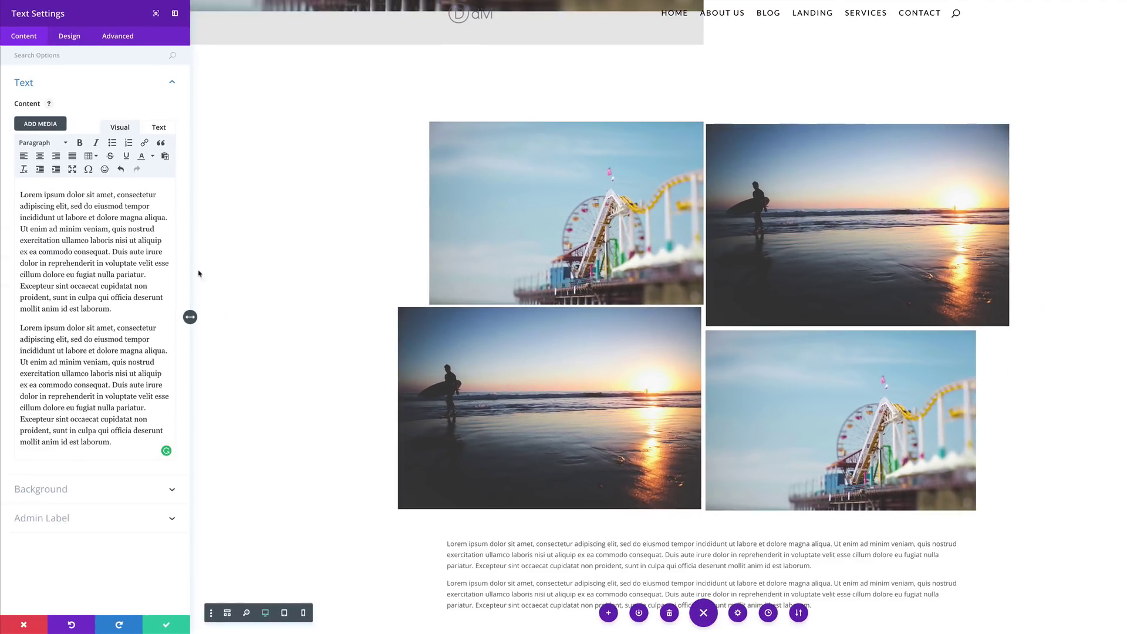
Set the new Text module's text color to black (#000000) and its text size to 12px
click(69, 36)
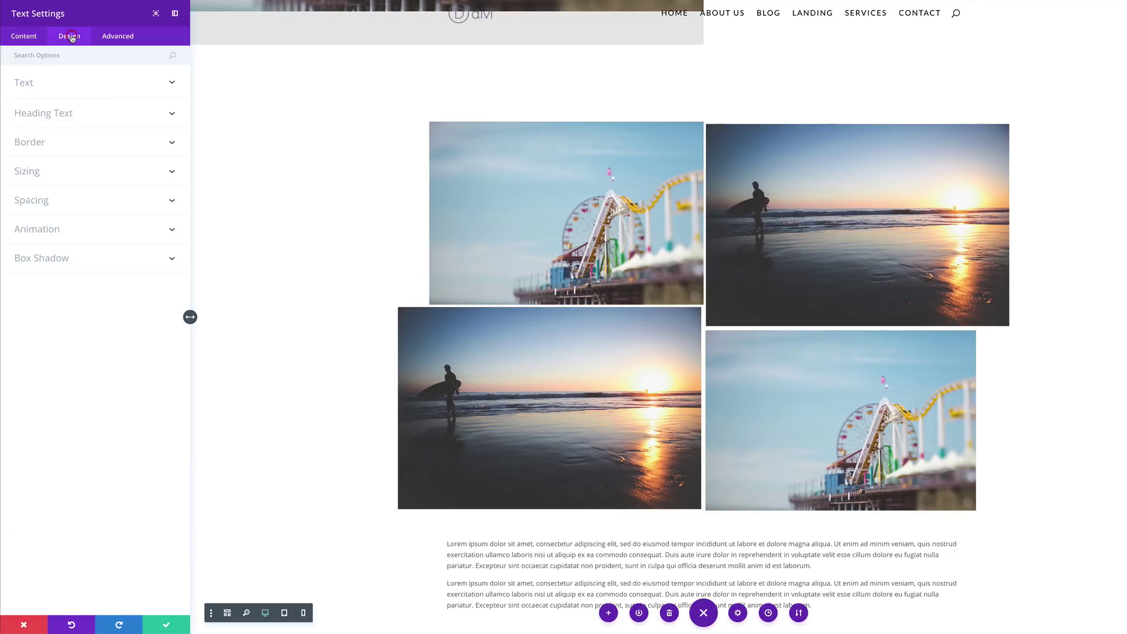
click(66, 86)
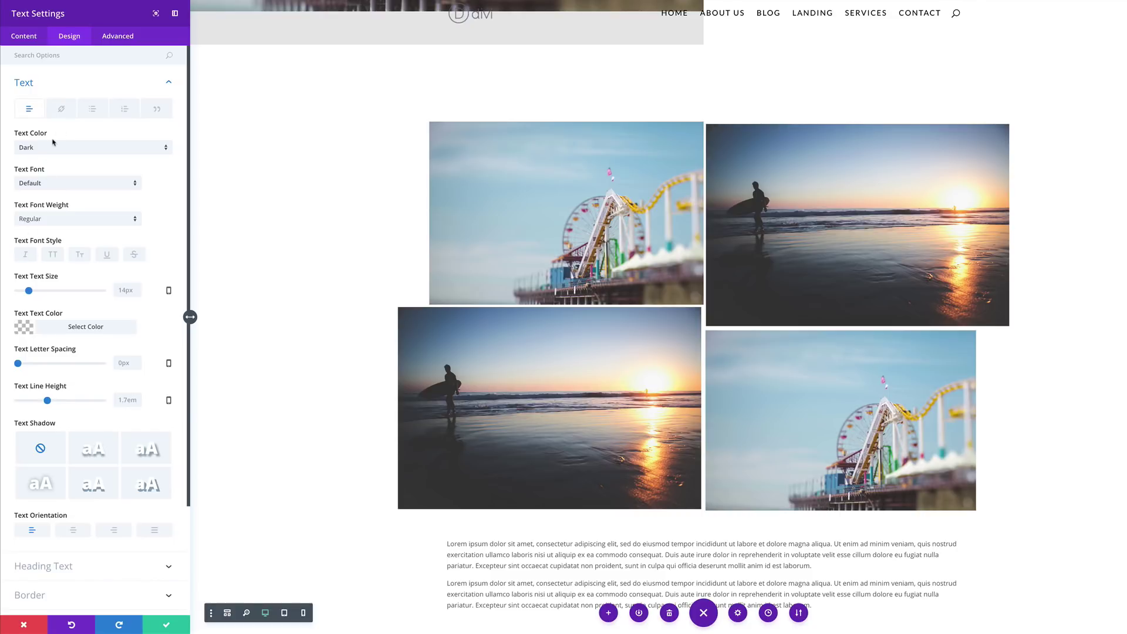
click(25, 328)
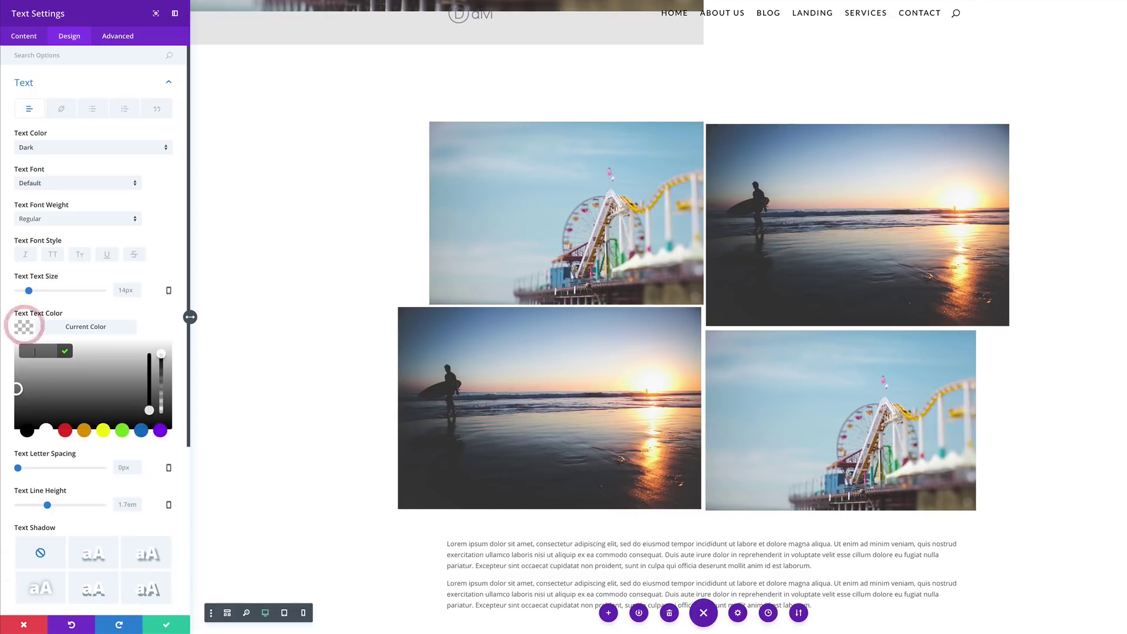
click(29, 430)
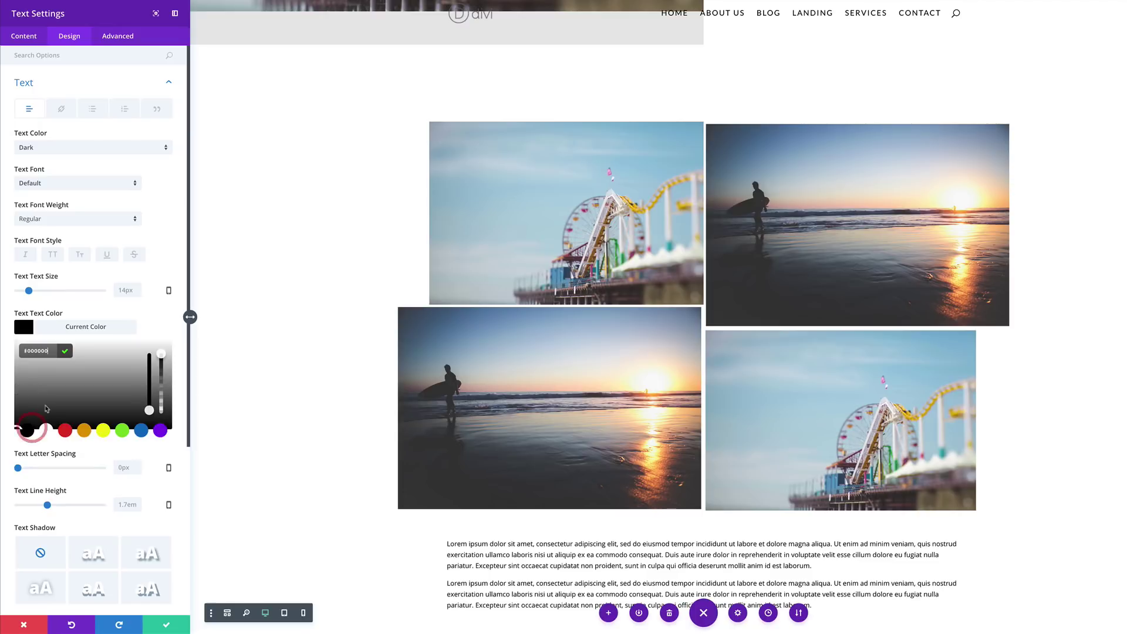
click(127, 291)
text(12px)
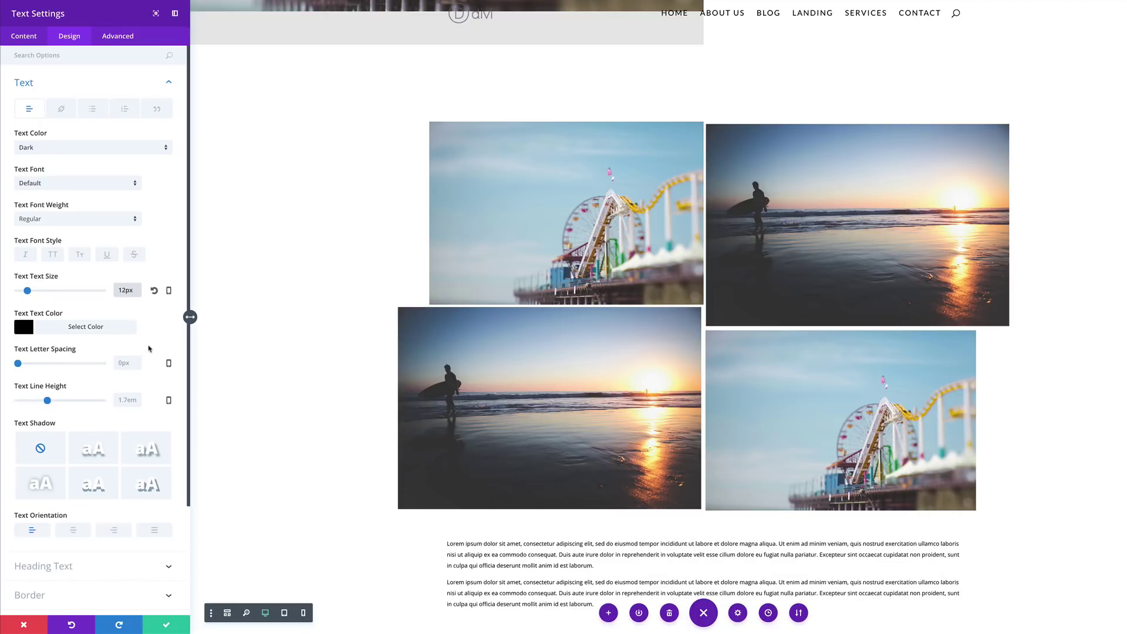
Increase the text line height to 2.2em and center the text orientation
scroll(148, 349, down, 1)
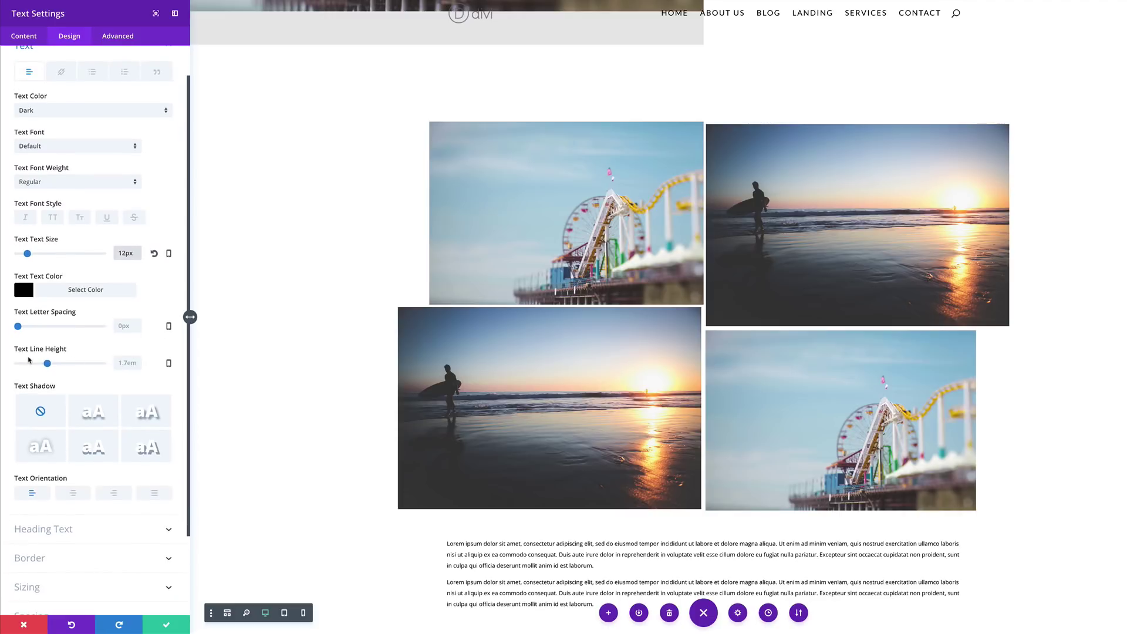
drag(49, 365, 69, 365)
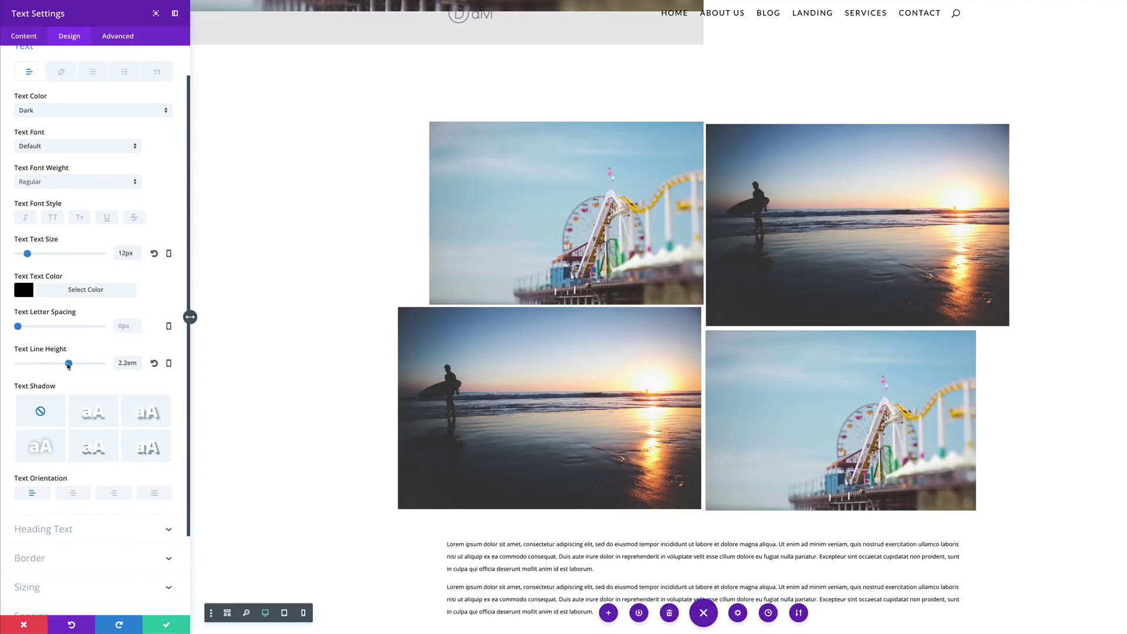
scroll(68, 366, down, 3)
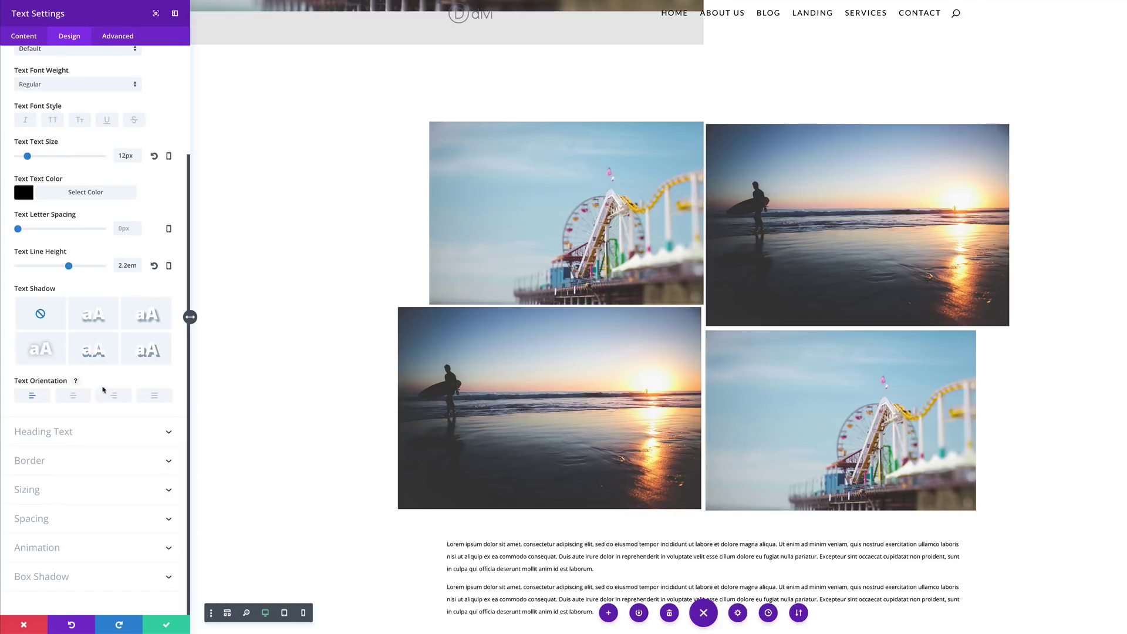
click(73, 396)
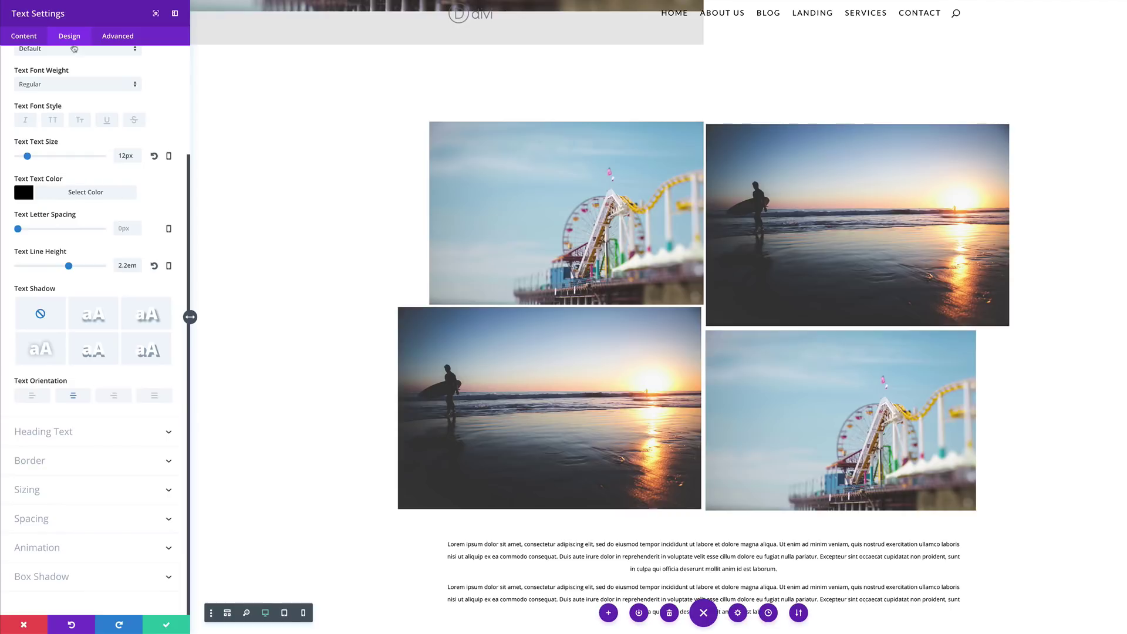
Give the Text module a translucent white background color of rgba(255,255,255,0.92)
click(29, 38)
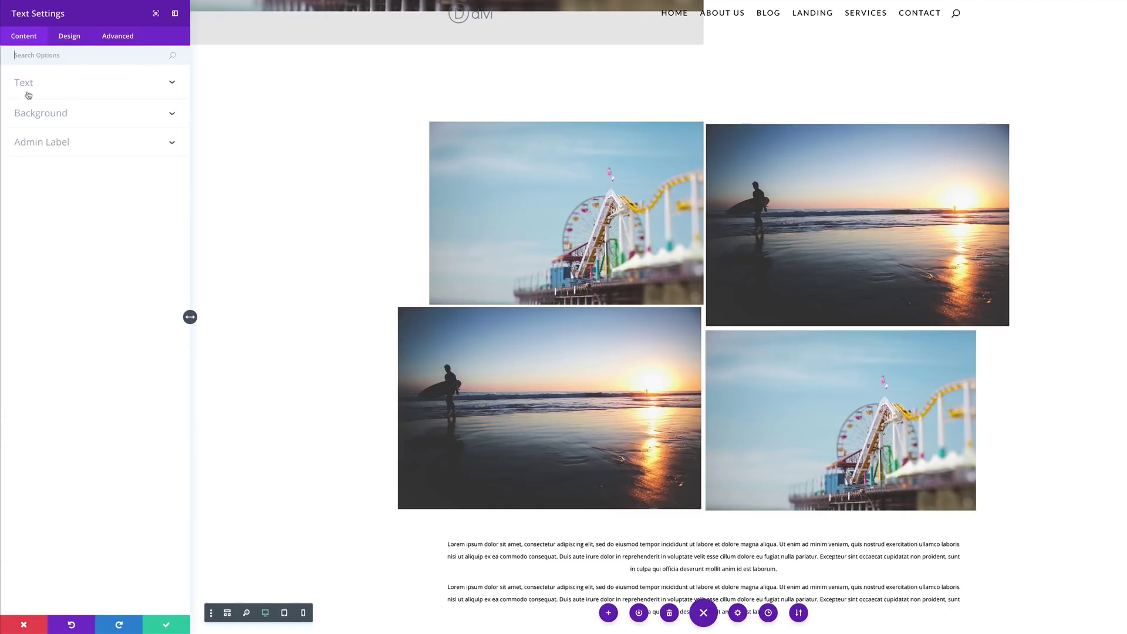
click(48, 114)
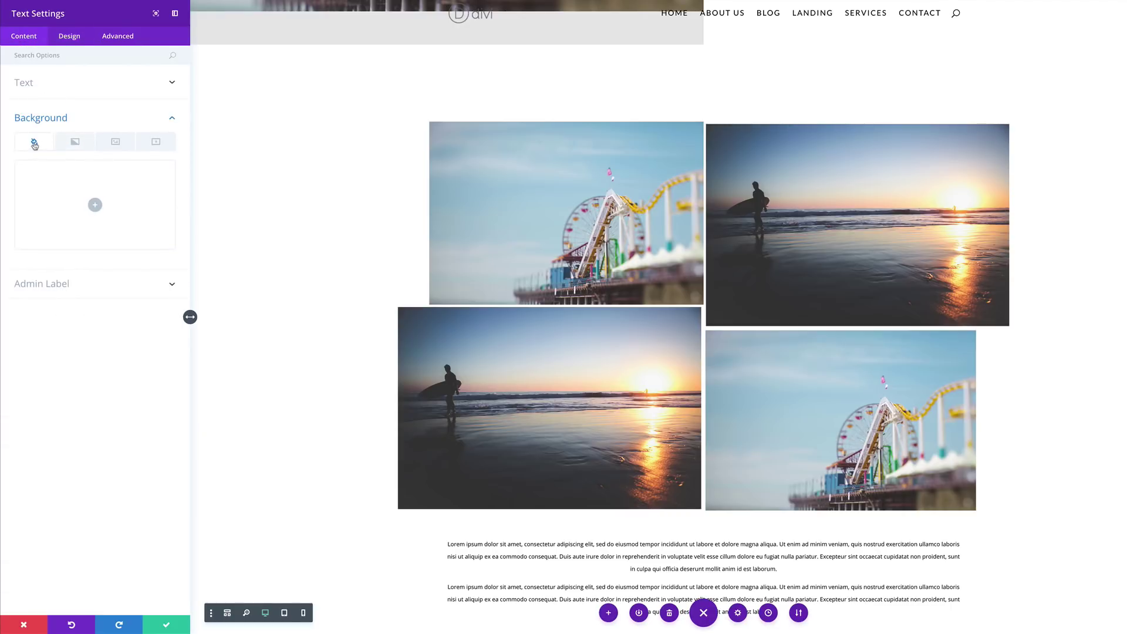
click(96, 205)
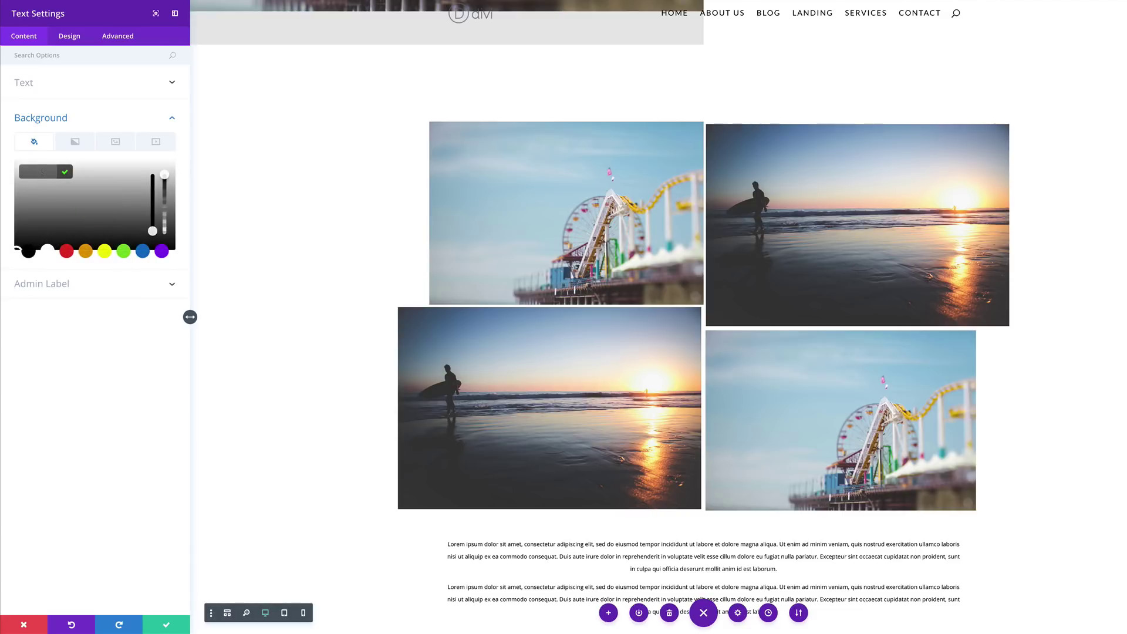
drag(166, 174, 165, 186)
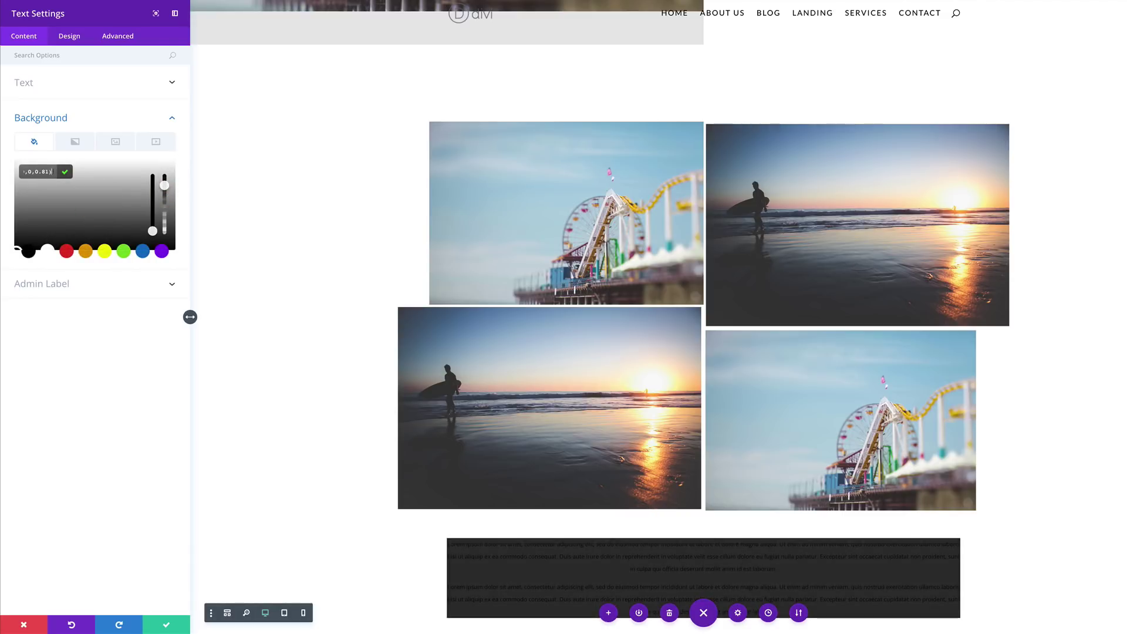
drag(48, 172, 38, 171)
text(255,255,255,0.92))
scroll(329, 292, down, 2)
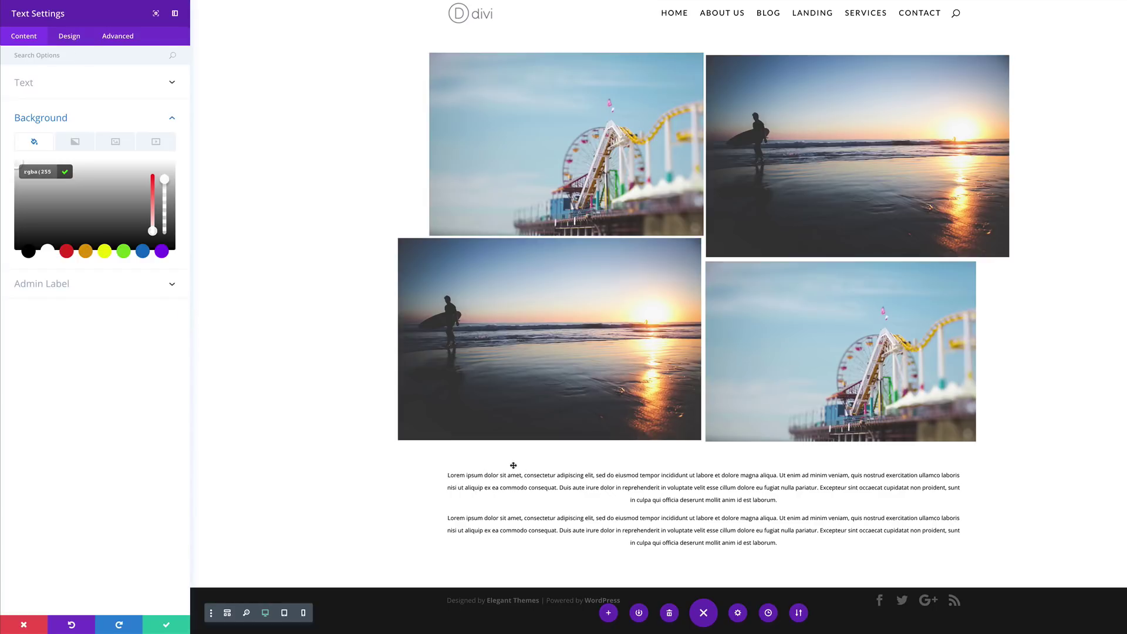
Set the Text module's width to 75% with centered module alignment, and save the module settings
click(69, 36)
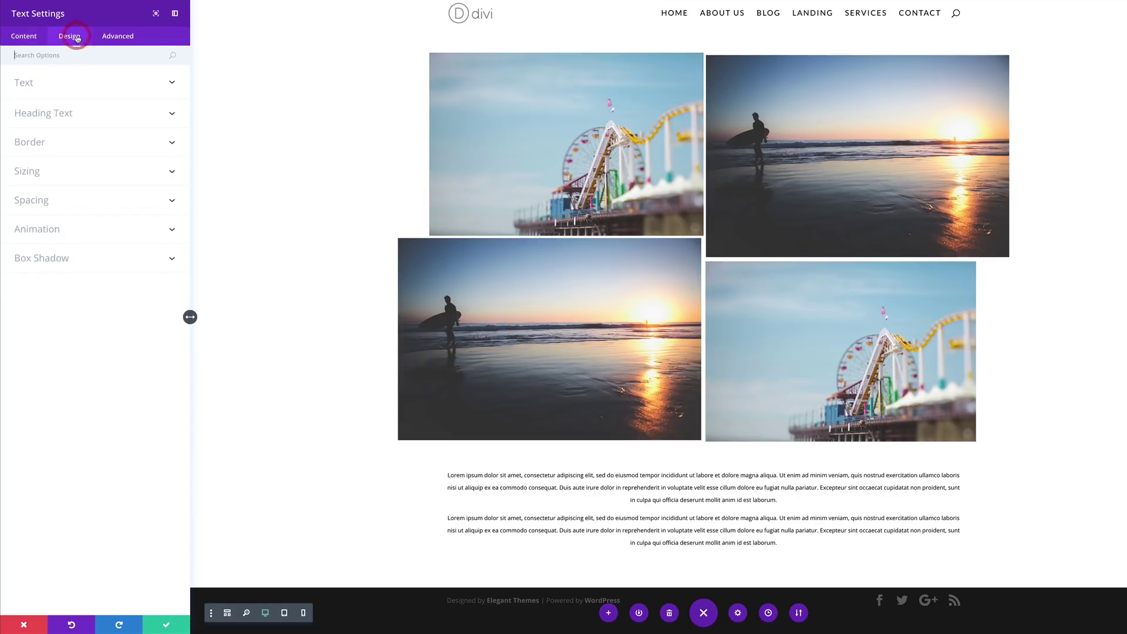
click(44, 173)
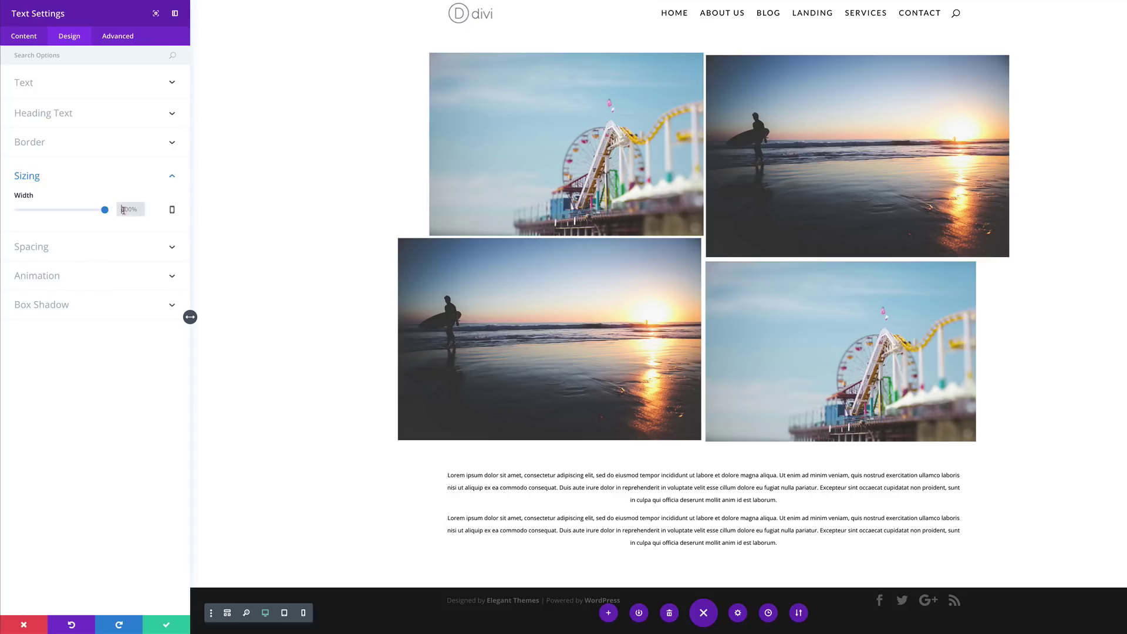
text(75px%)
key(Return)
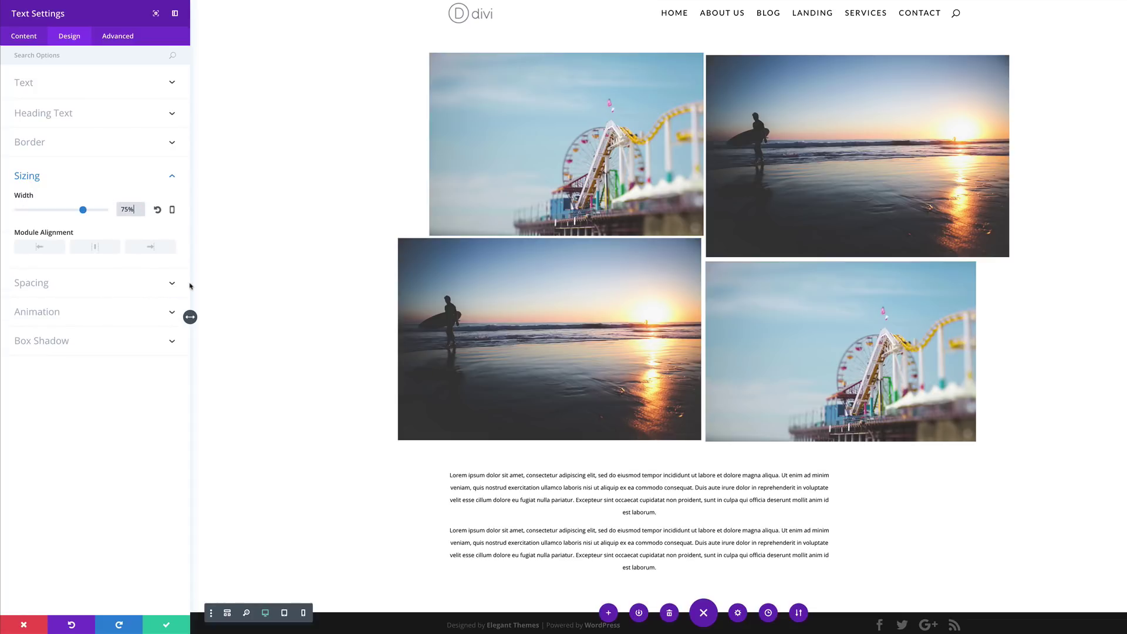
click(95, 247)
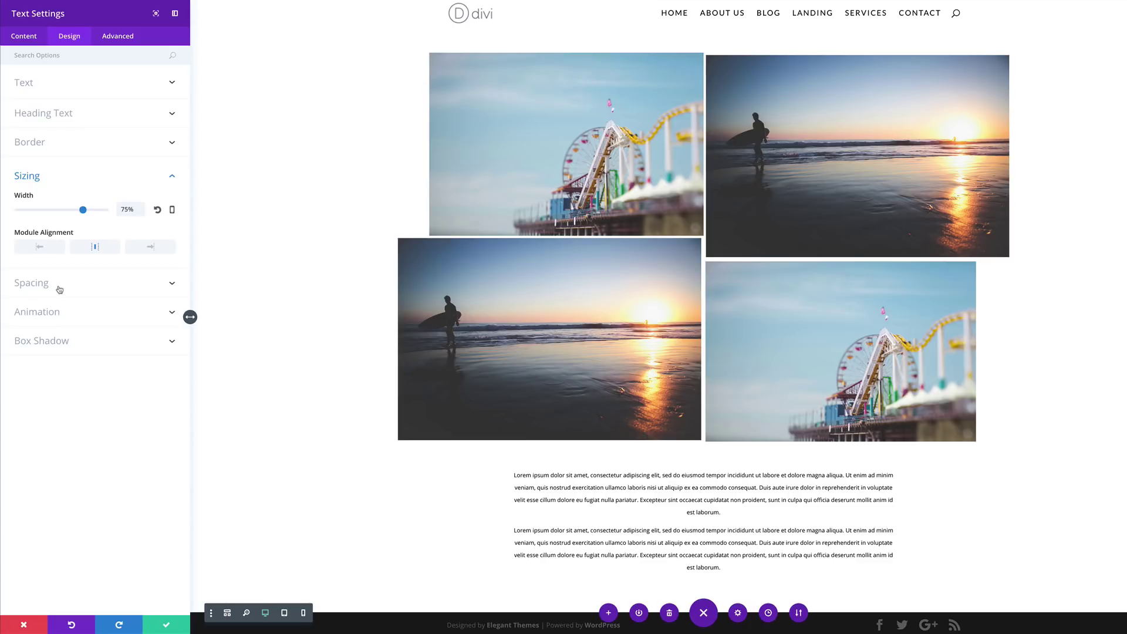
click(167, 624)
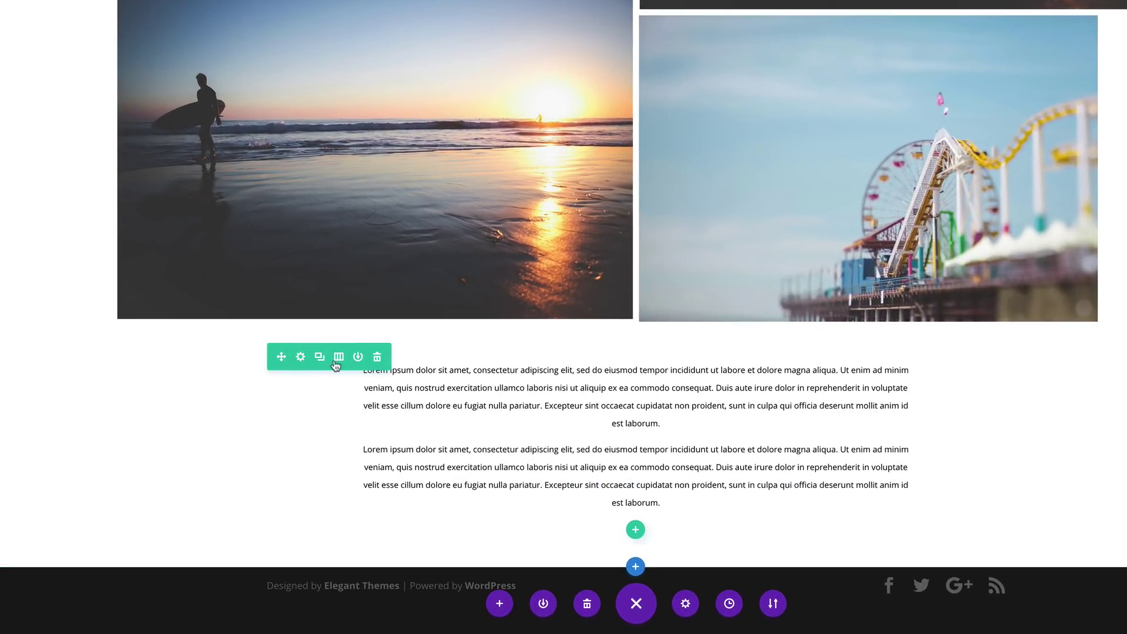
Enable a custom width of 582px for the row holding the Text module, and save the row settings
click(301, 358)
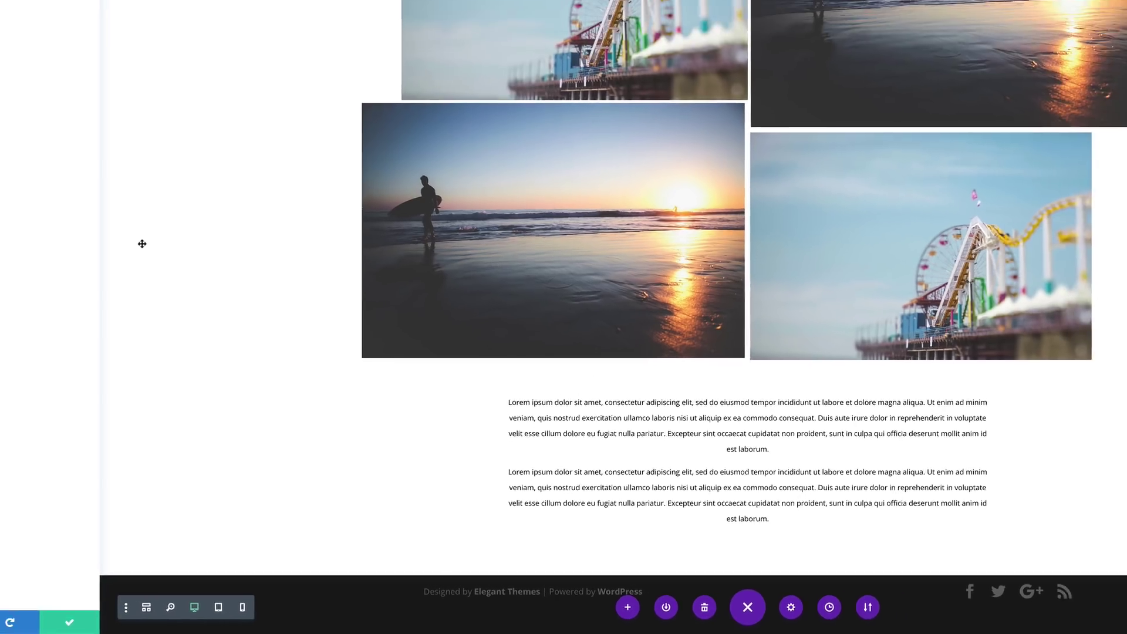
click(70, 37)
click(38, 115)
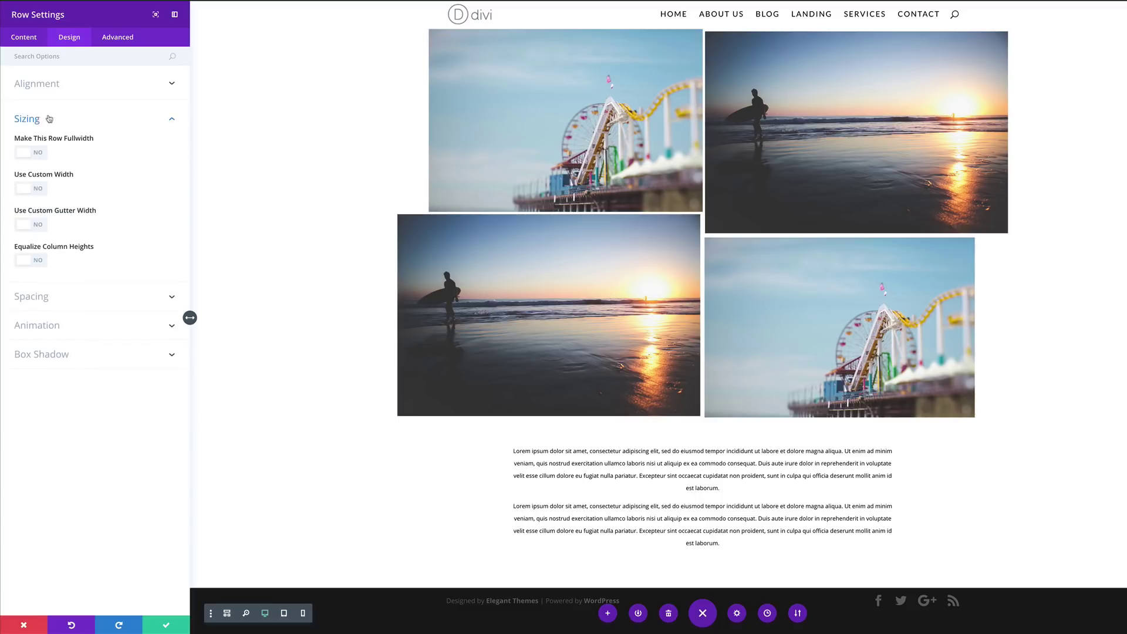
click(39, 189)
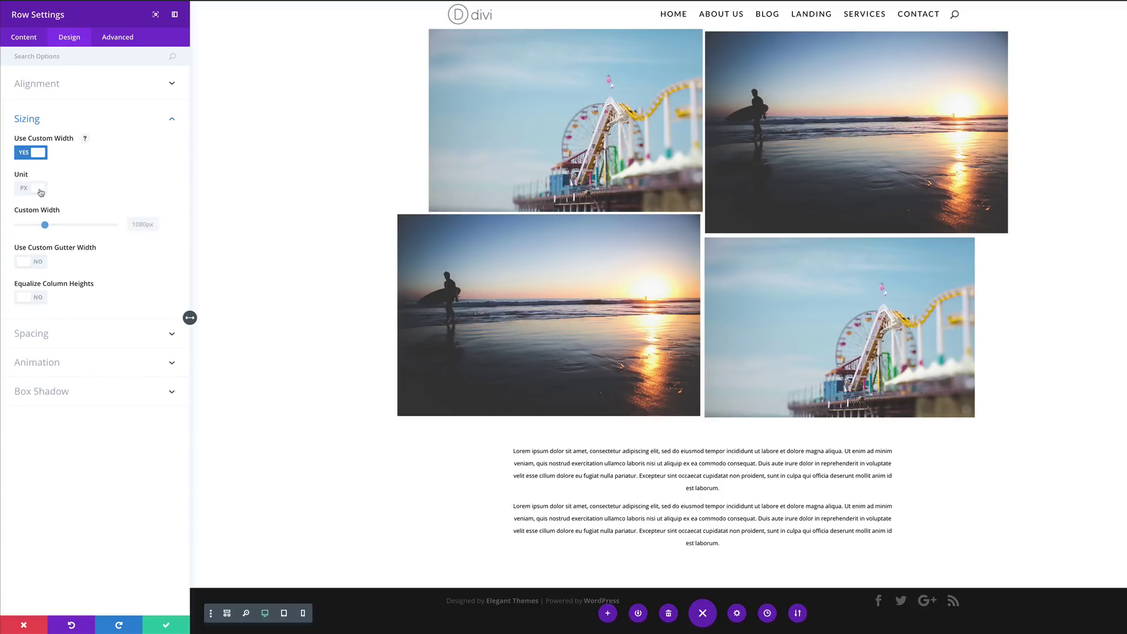
click(142, 225)
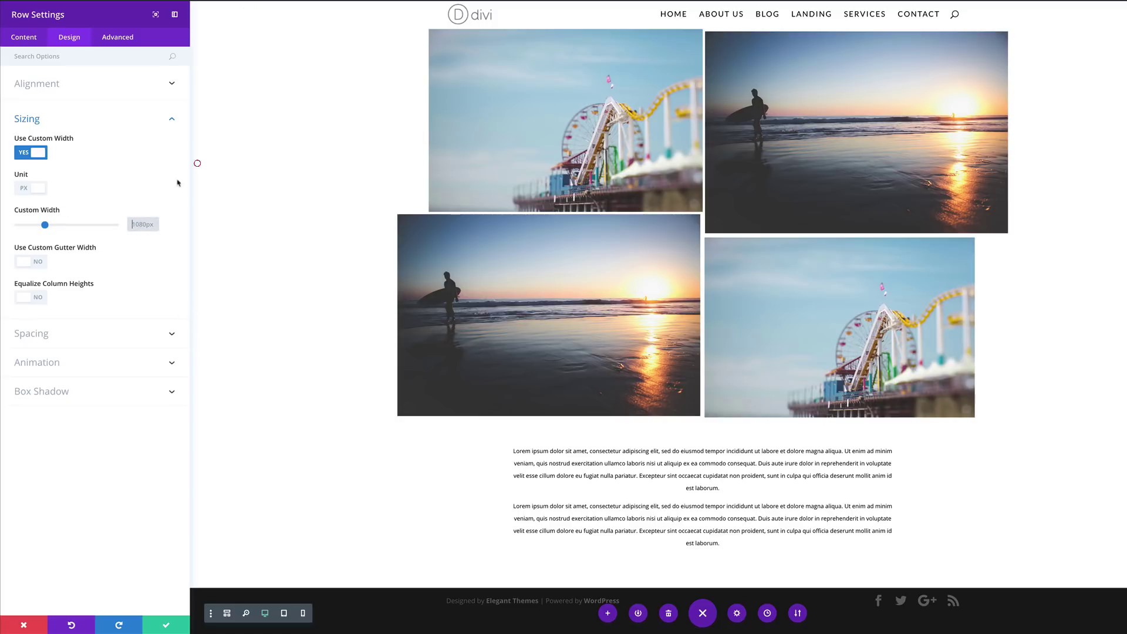
text(5)
text(81)
text(2)
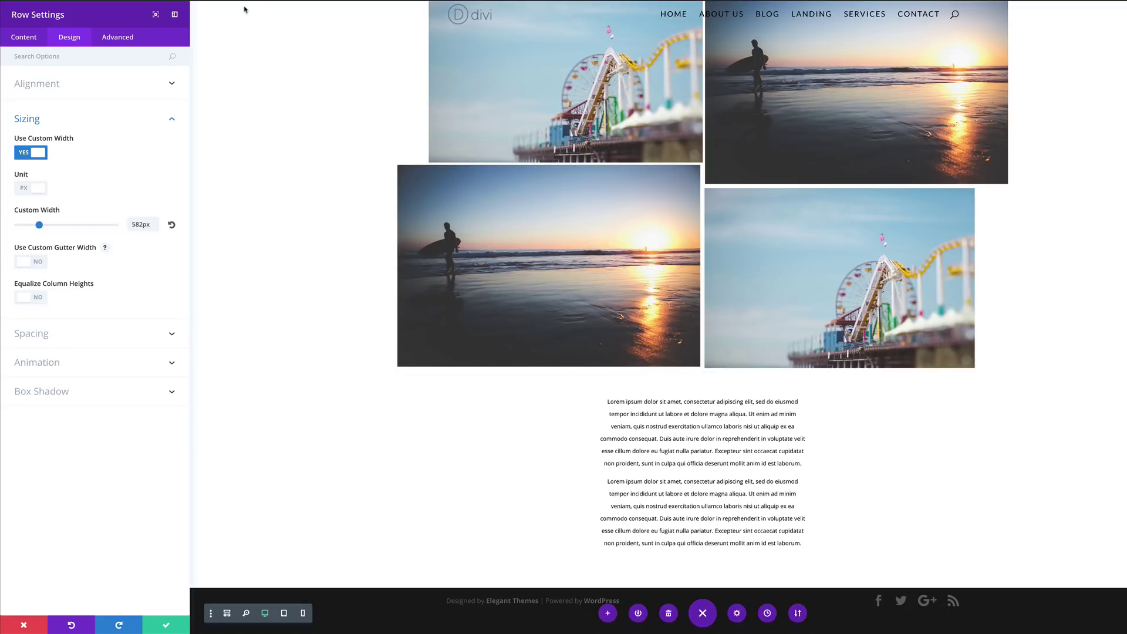
click(167, 627)
Reopen the Text module's settings and set its custom top margin to -580px so it overlaps the collage
scroll(586, 412, down, 3)
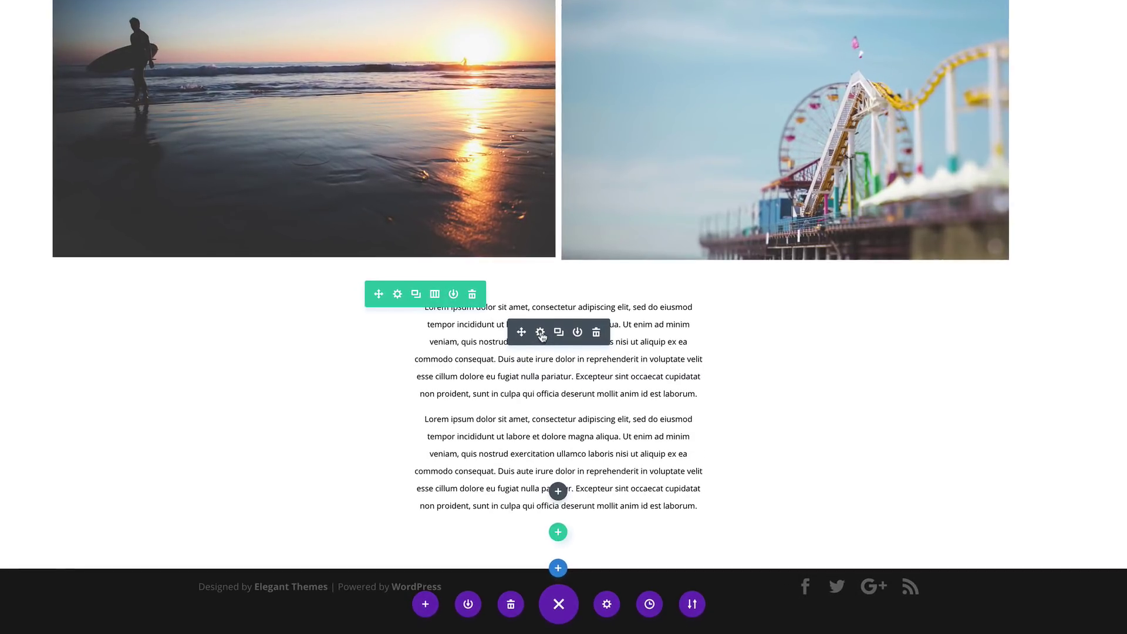
click(546, 353)
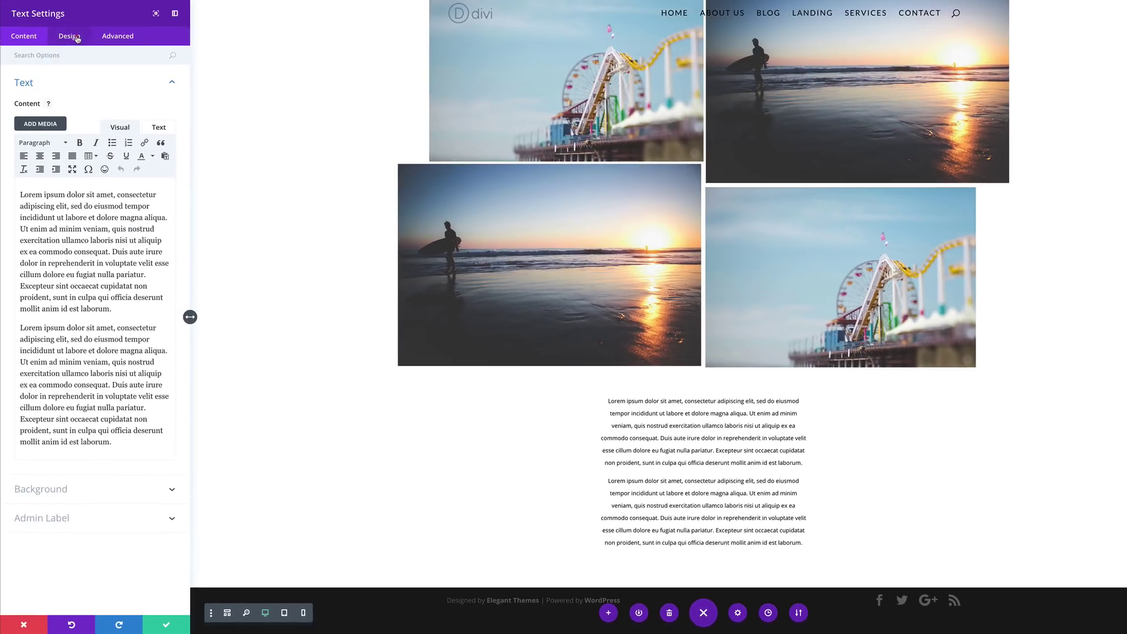
click(71, 36)
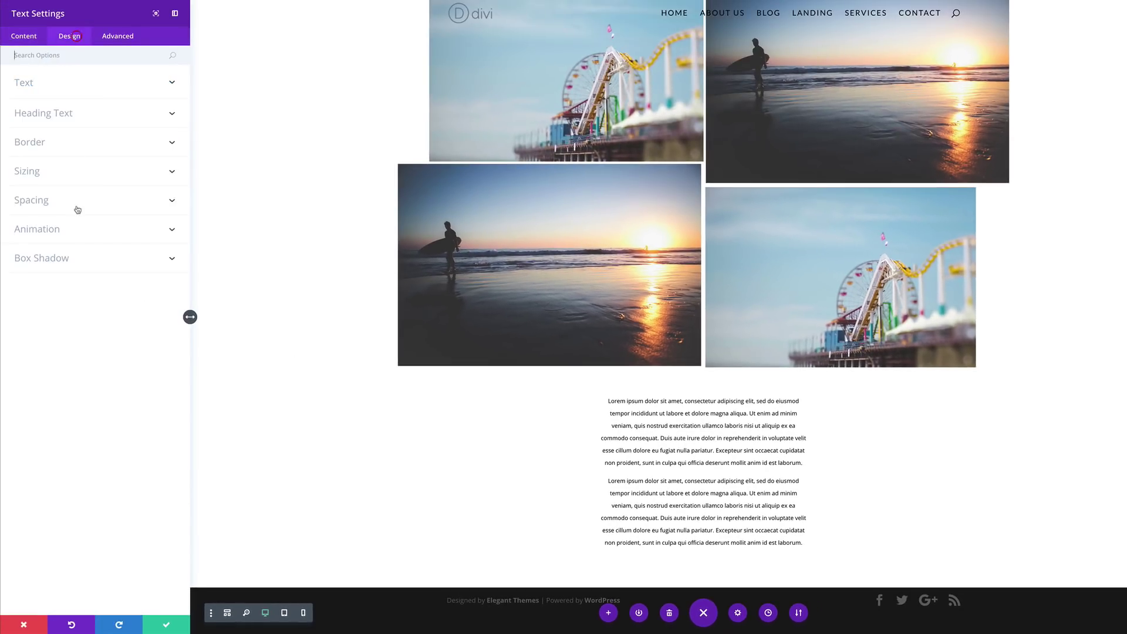
click(44, 204)
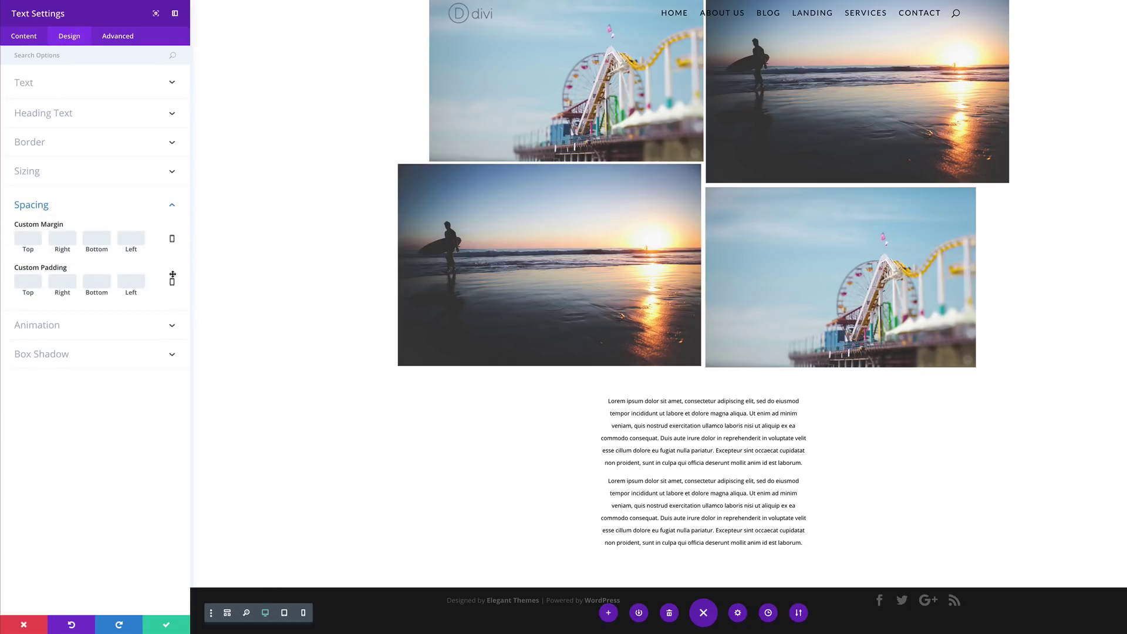
click(26, 236)
text(-580)
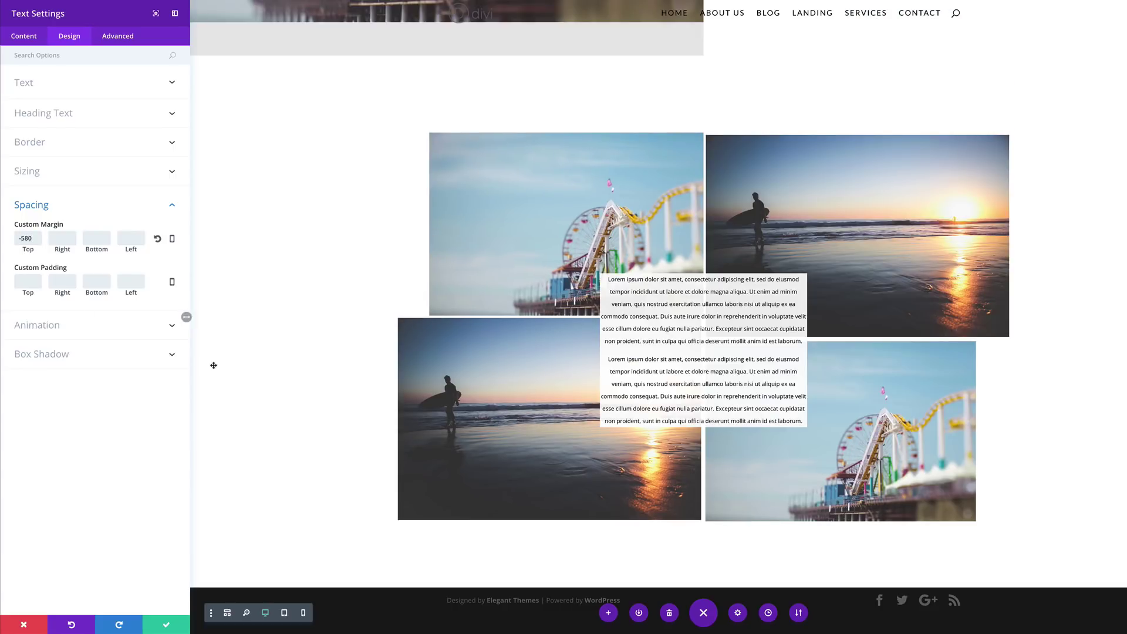
Set the Text module's custom padding to 50px on all four sides and save the module settings
click(130, 237)
key(BackSpace)
key(BackSpace)
key(BackSpace)
key(BackSpace)
key(BackSpace)
text(5050)
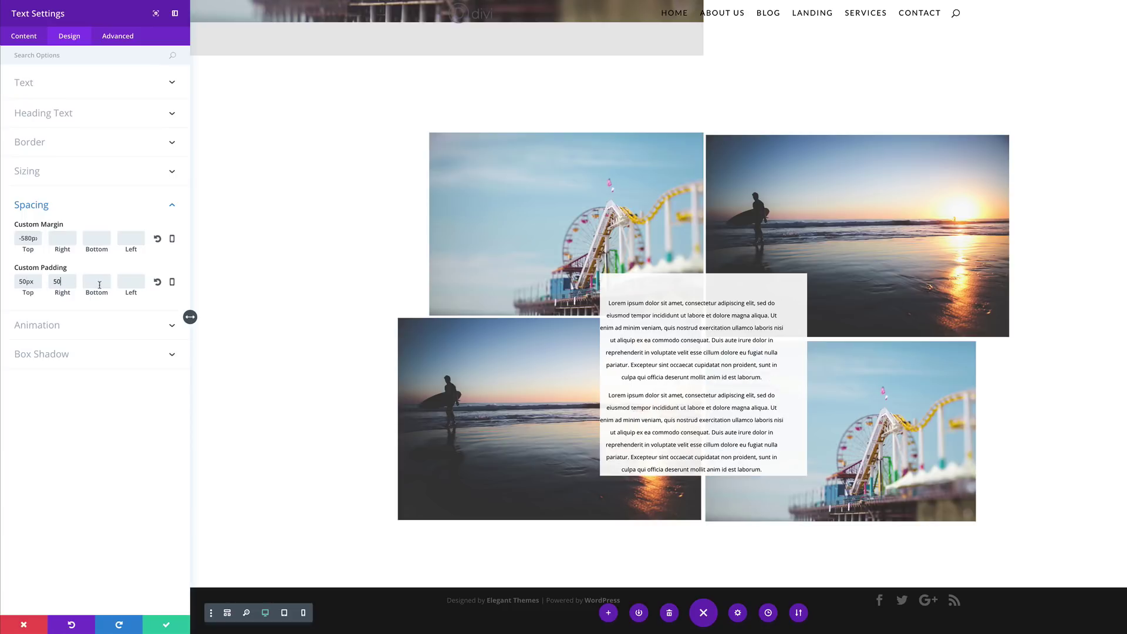
text(5050)
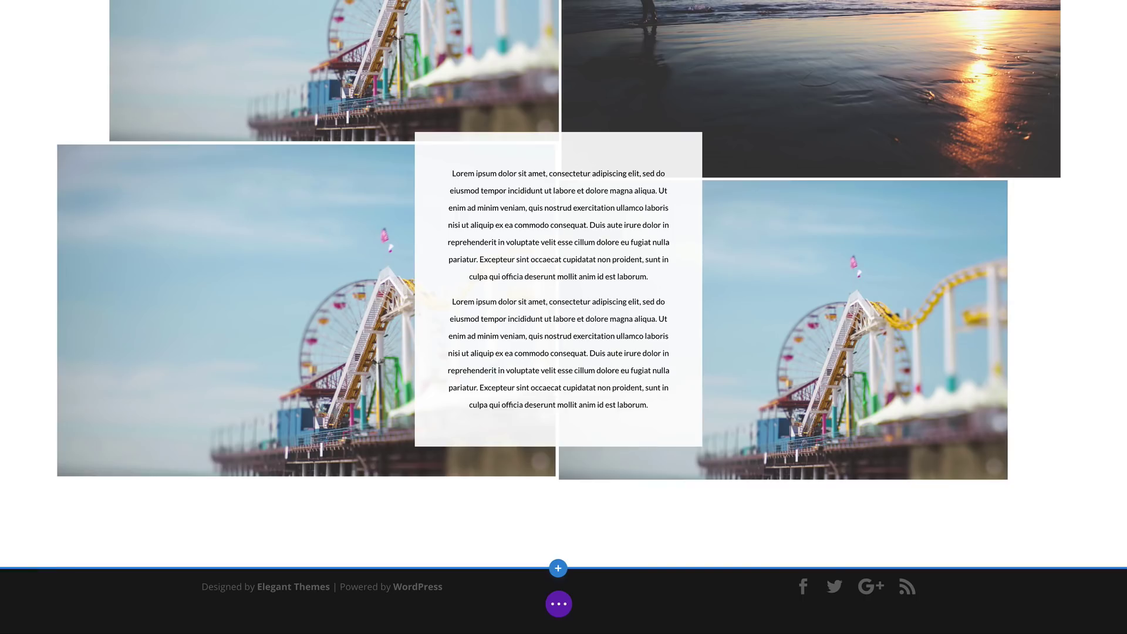
Add a new fullwidth section below the collage and insert a Fullwidth Image module in it
click(558, 577)
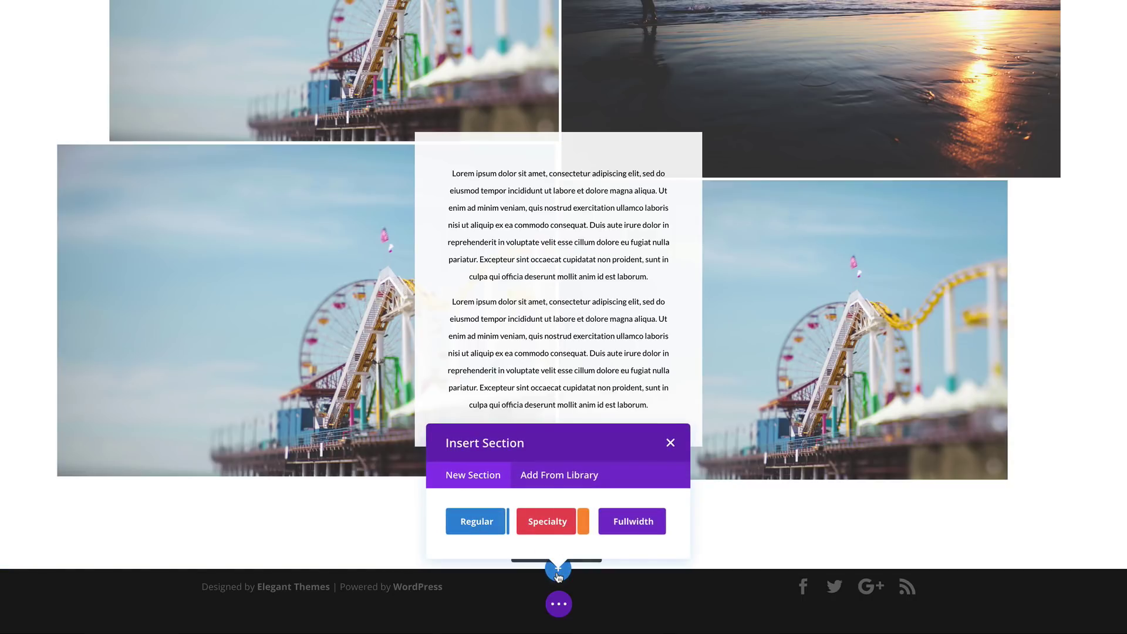
click(645, 528)
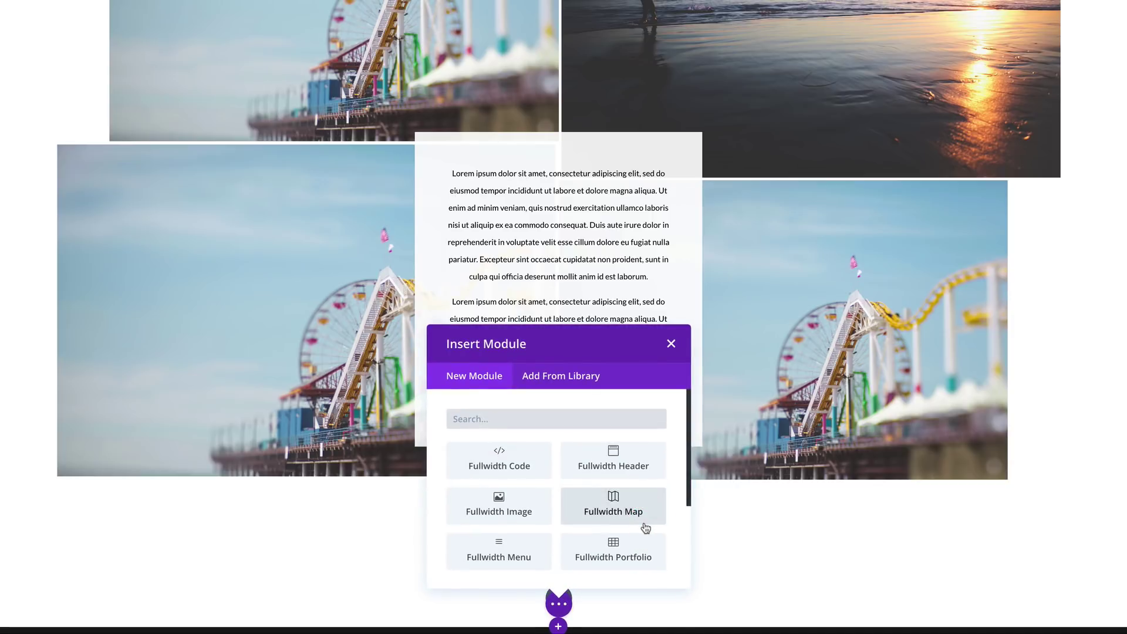
scroll(572, 566, down, 2)
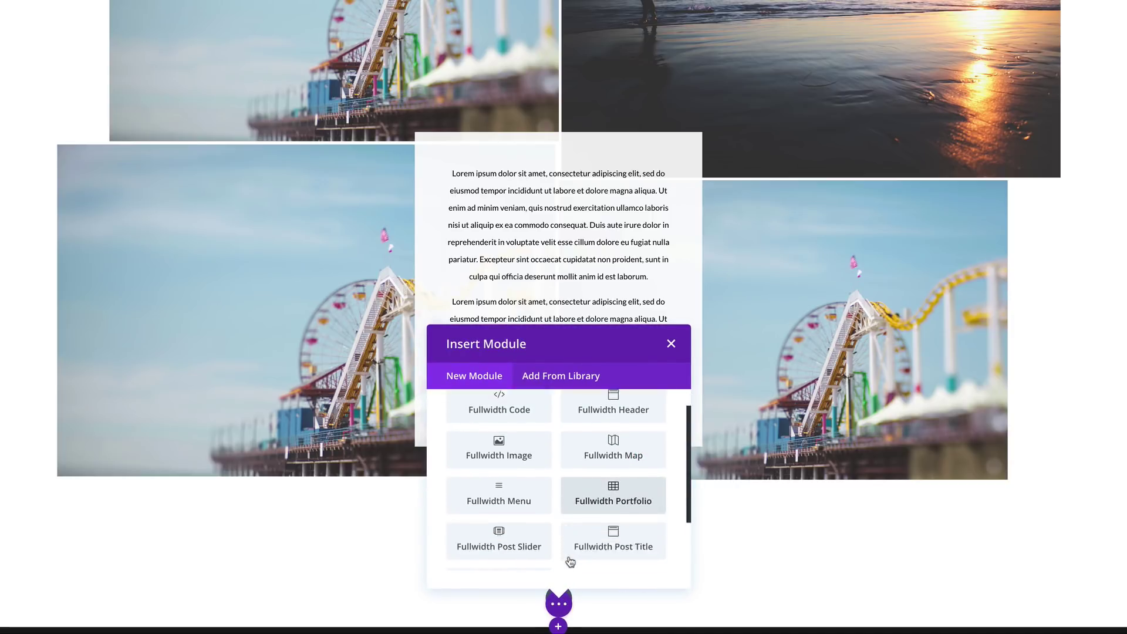
scroll(570, 562, down, 1)
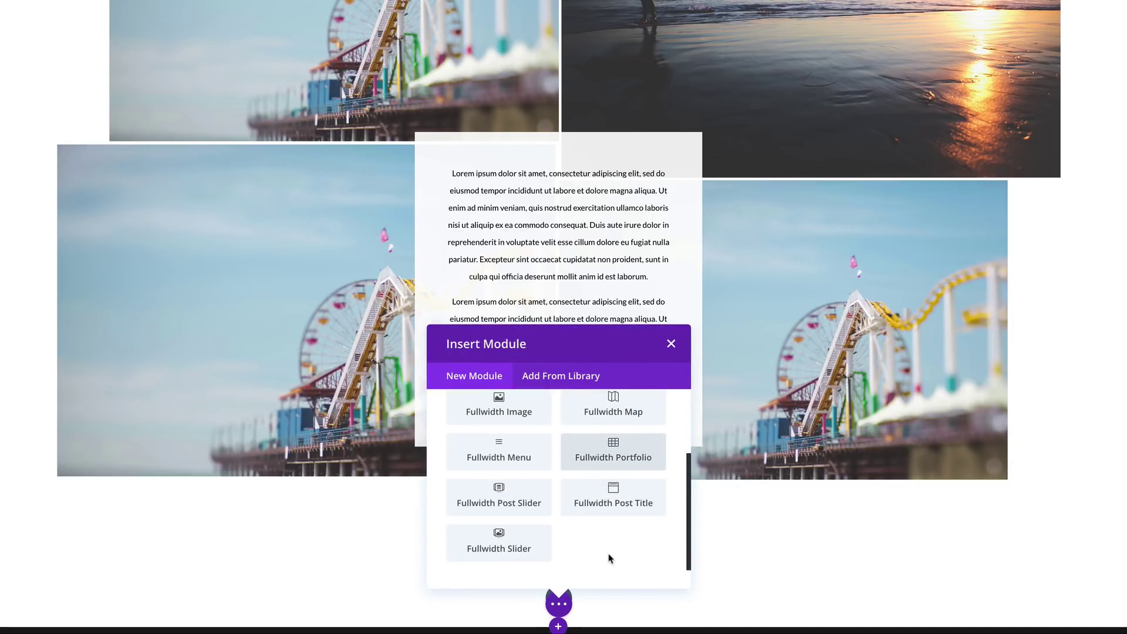
scroll(609, 558, up, 1)
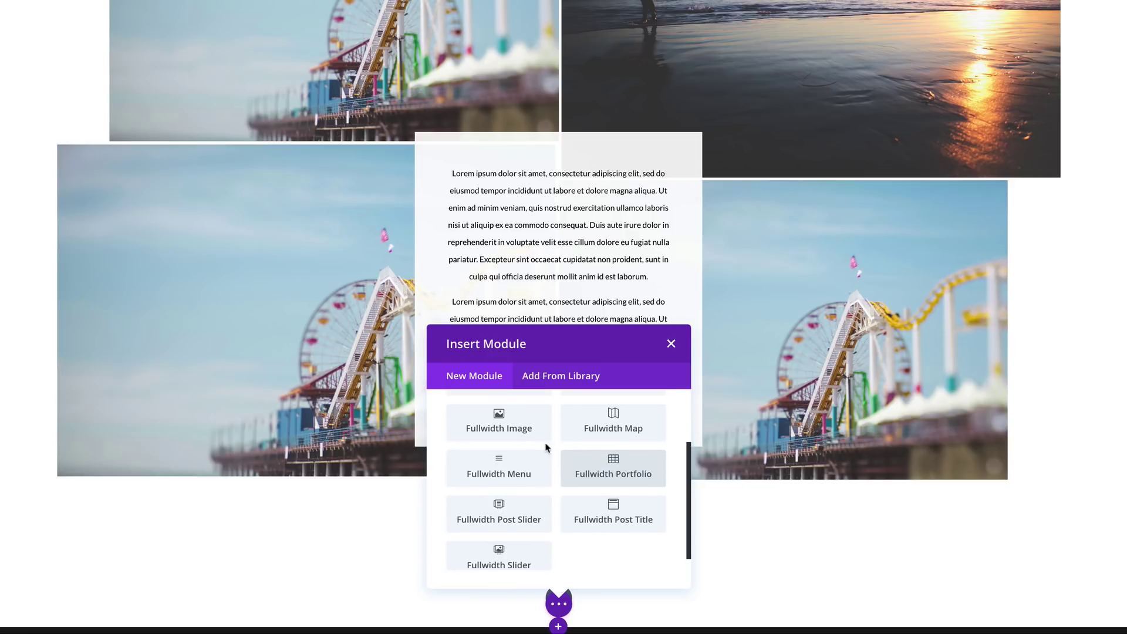
click(521, 422)
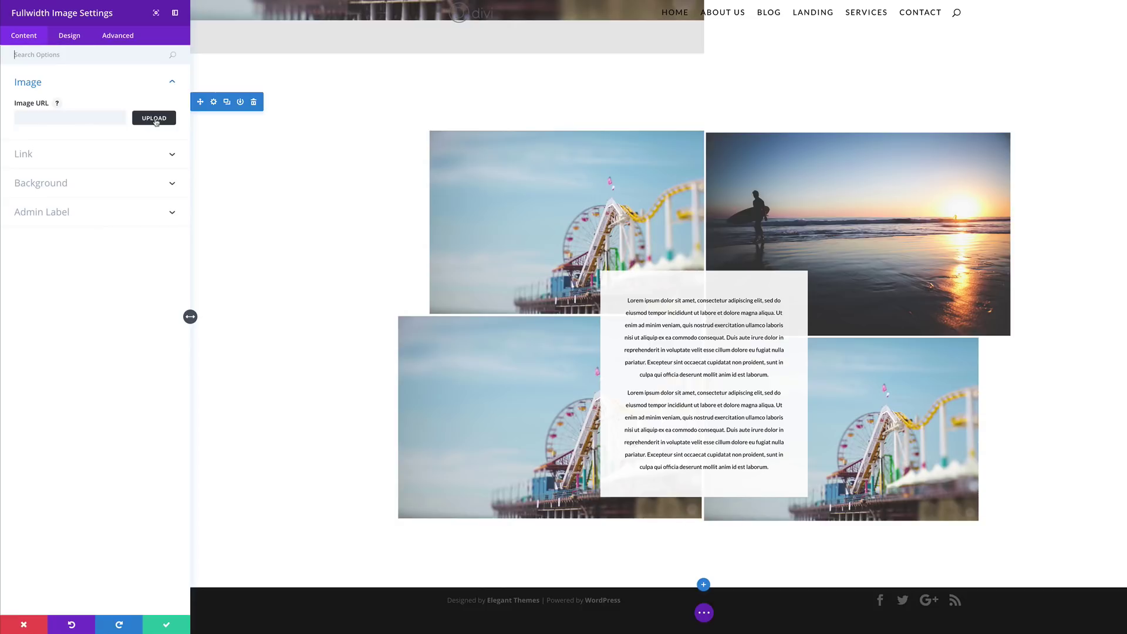
Load the surfer-at-sunset photo from the media library into the Fullwidth Image module and save its settings
click(156, 119)
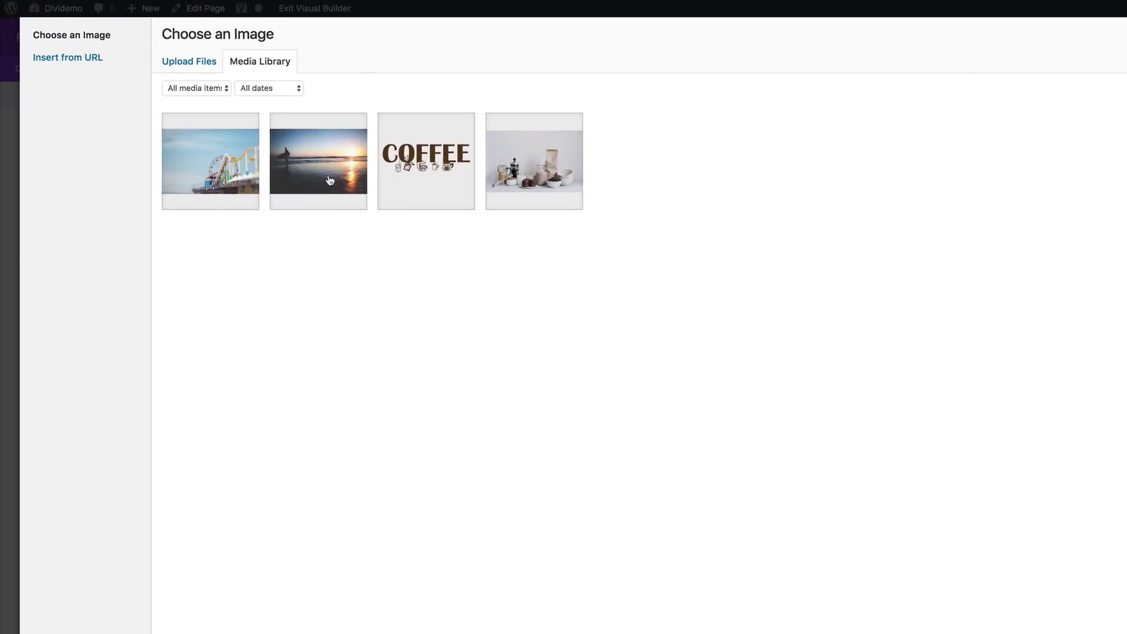
click(269, 141)
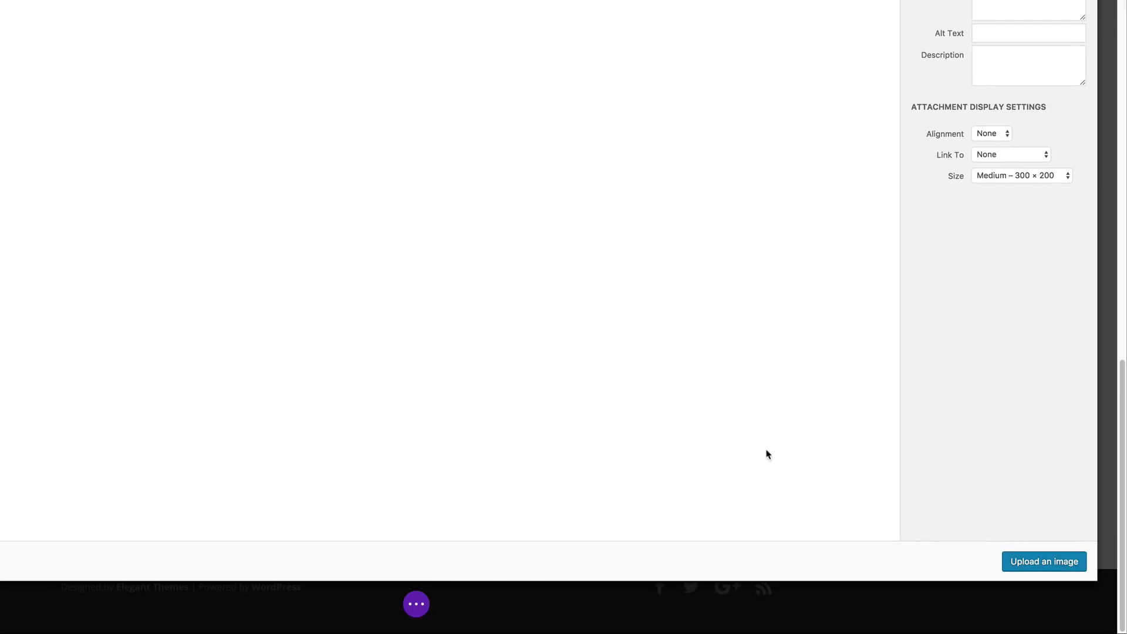
click(1031, 562)
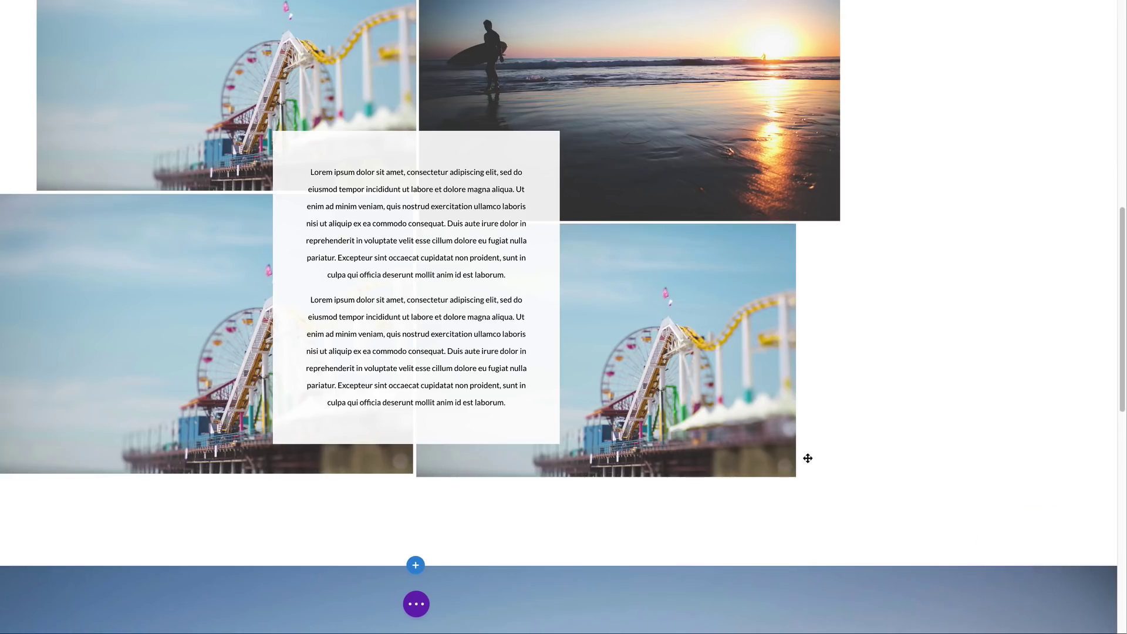
scroll(899, 476, down, 5)
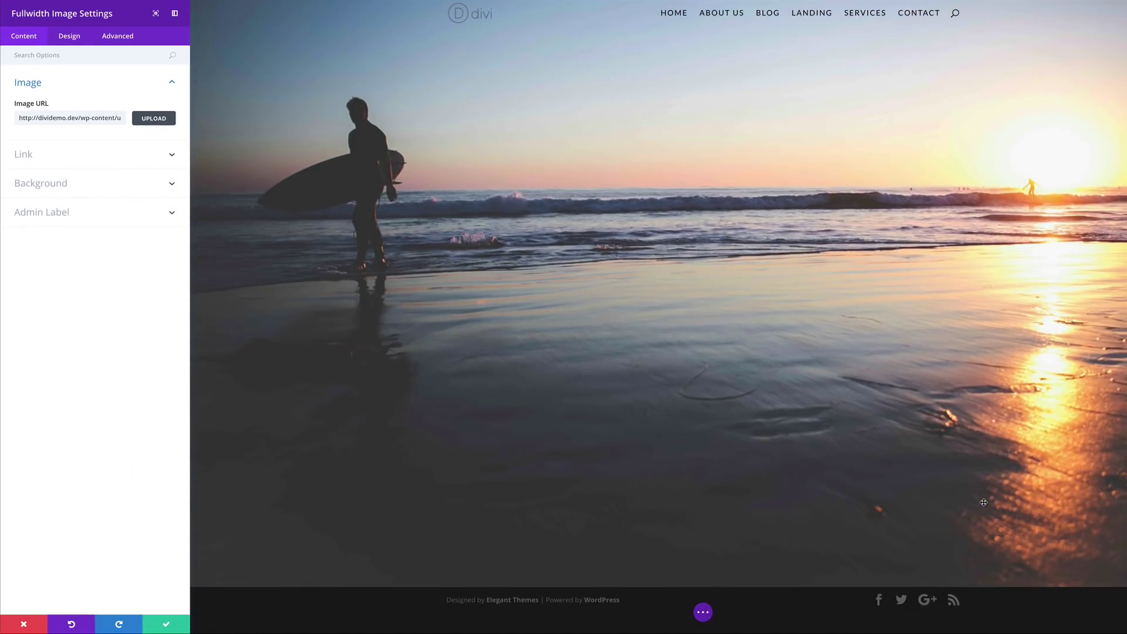
scroll(984, 502, up, 1)
scroll(984, 502, up, 2)
scroll(615, 180, down, 2)
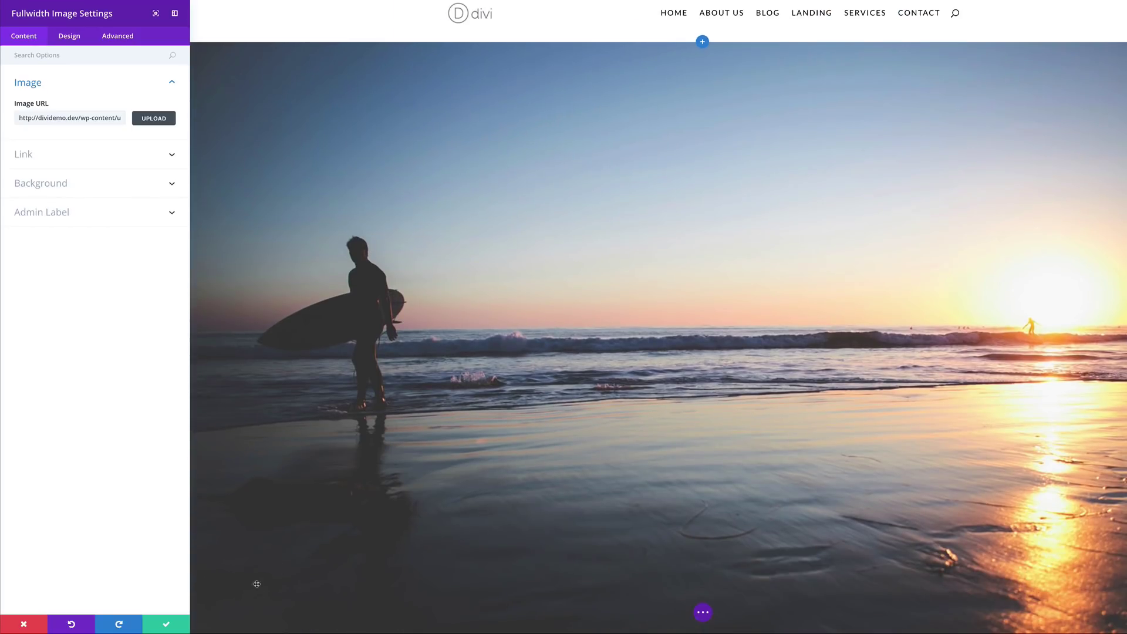
click(167, 623)
Add a regular section with a three-column row below the fullwidth image, and dismiss the module picker
scroll(463, 493, down, 6)
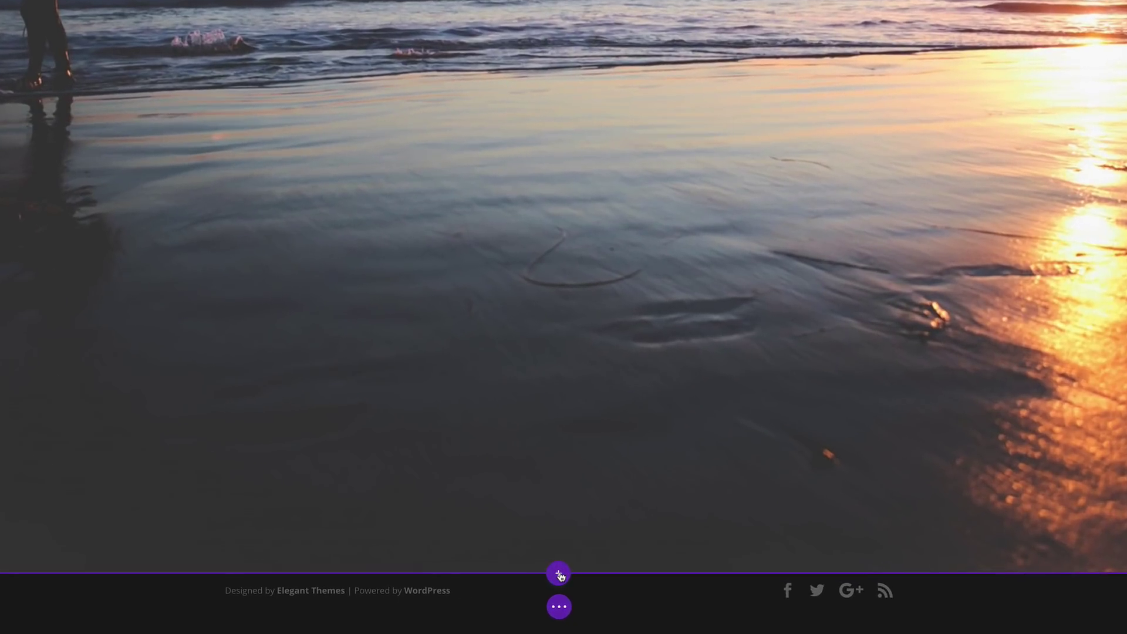
click(604, 586)
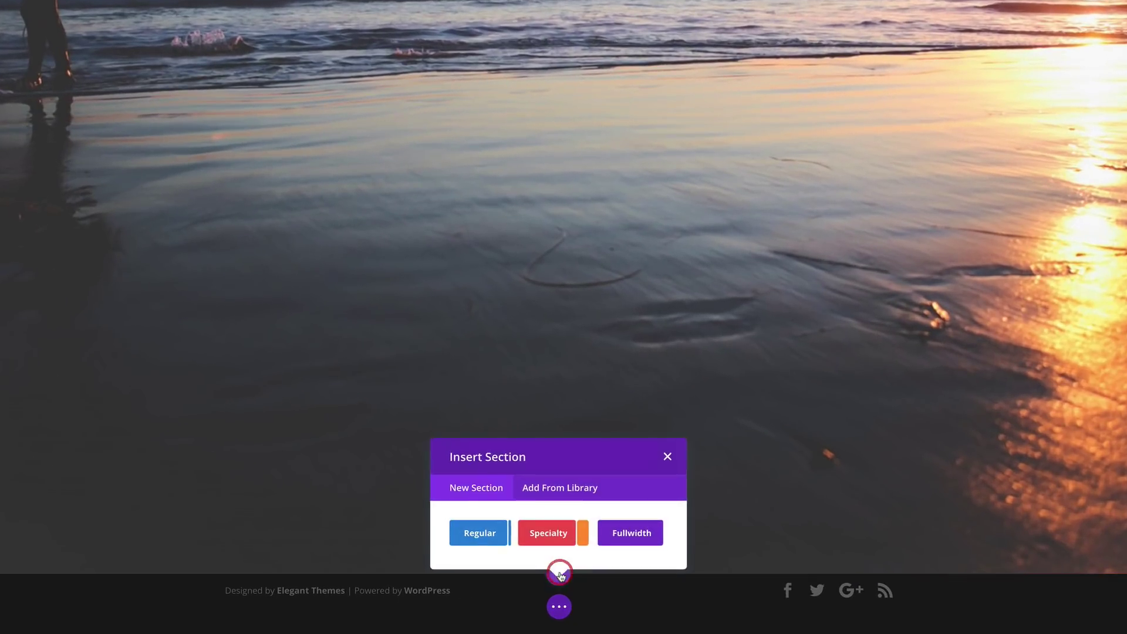
click(481, 534)
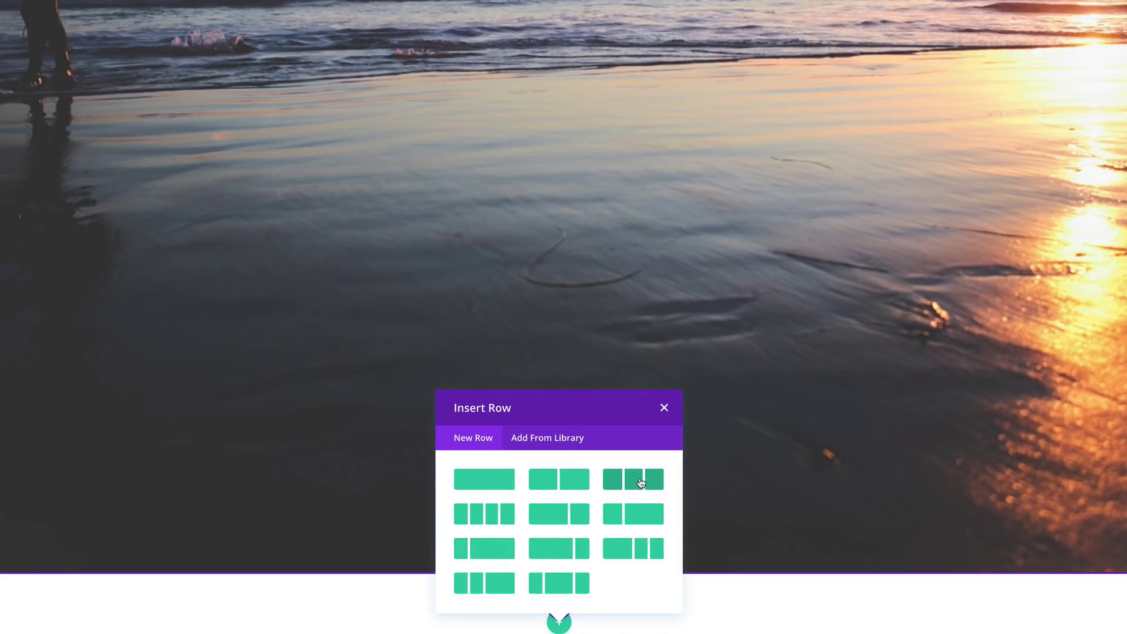
click(636, 484)
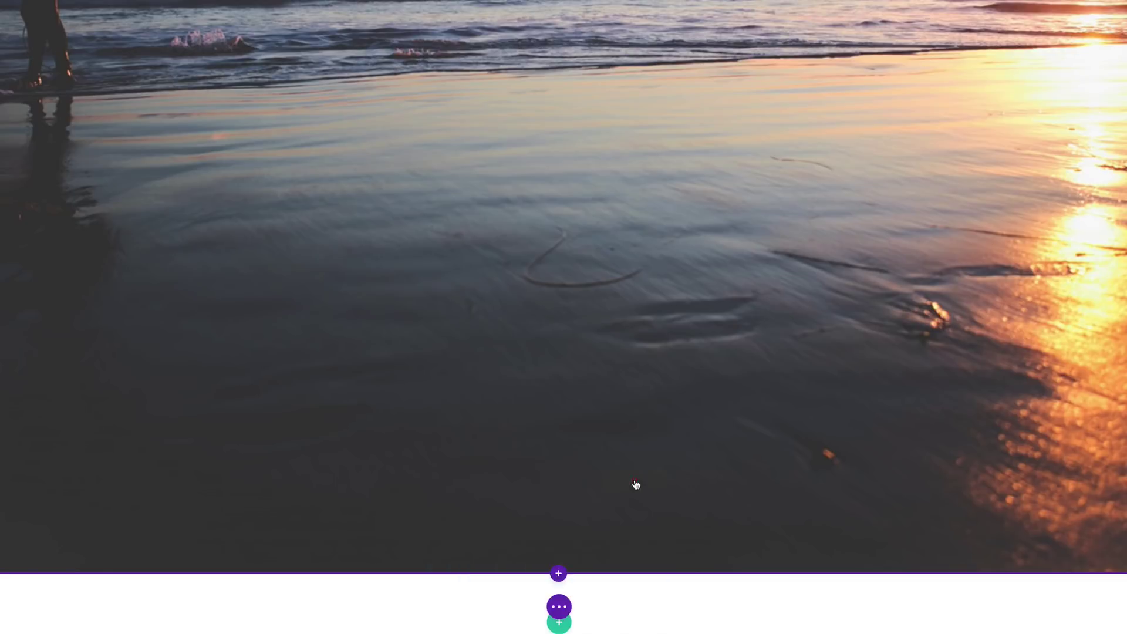
scroll(587, 493, down, 3)
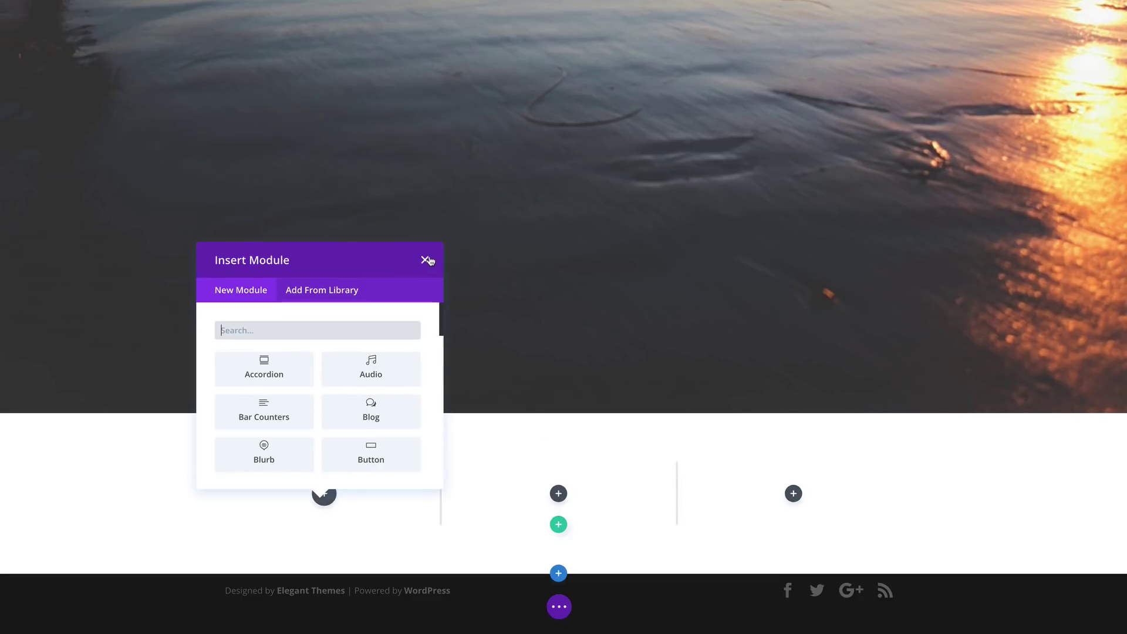
click(425, 260)
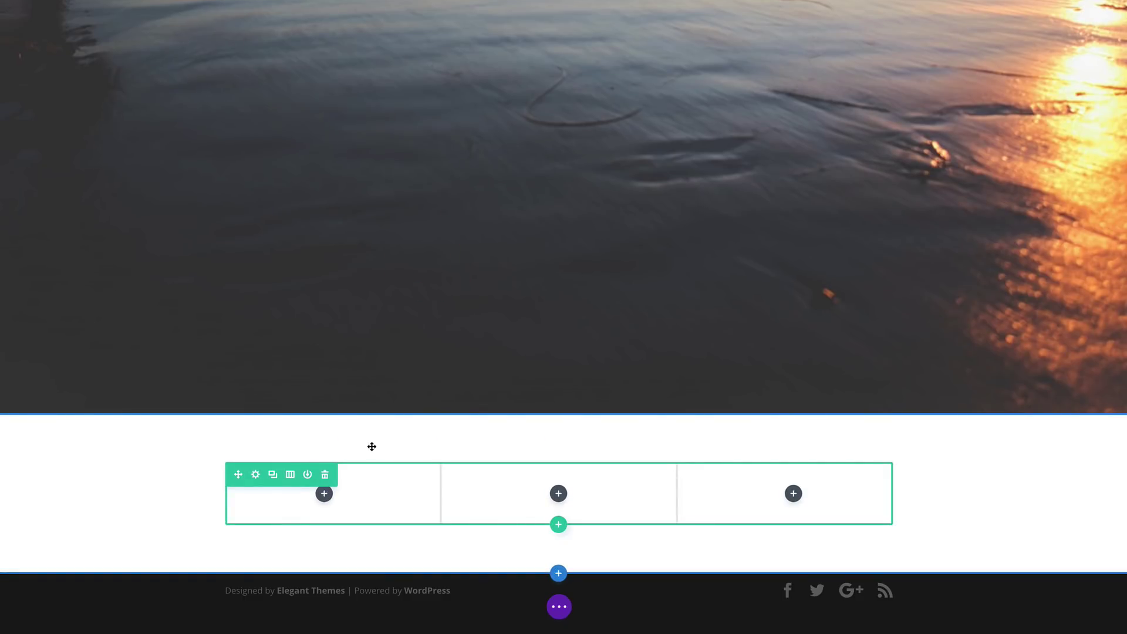
Give the new row's columns 1, 2 and 3 light grey, translucent blue and translucent purple background colors respectively
click(258, 474)
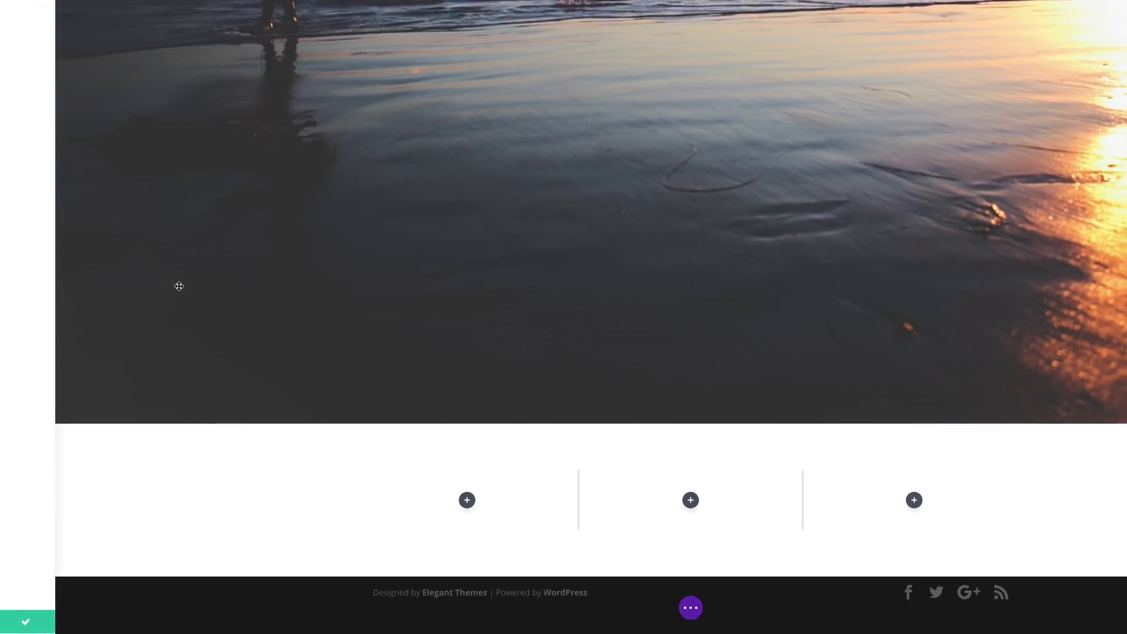
click(54, 87)
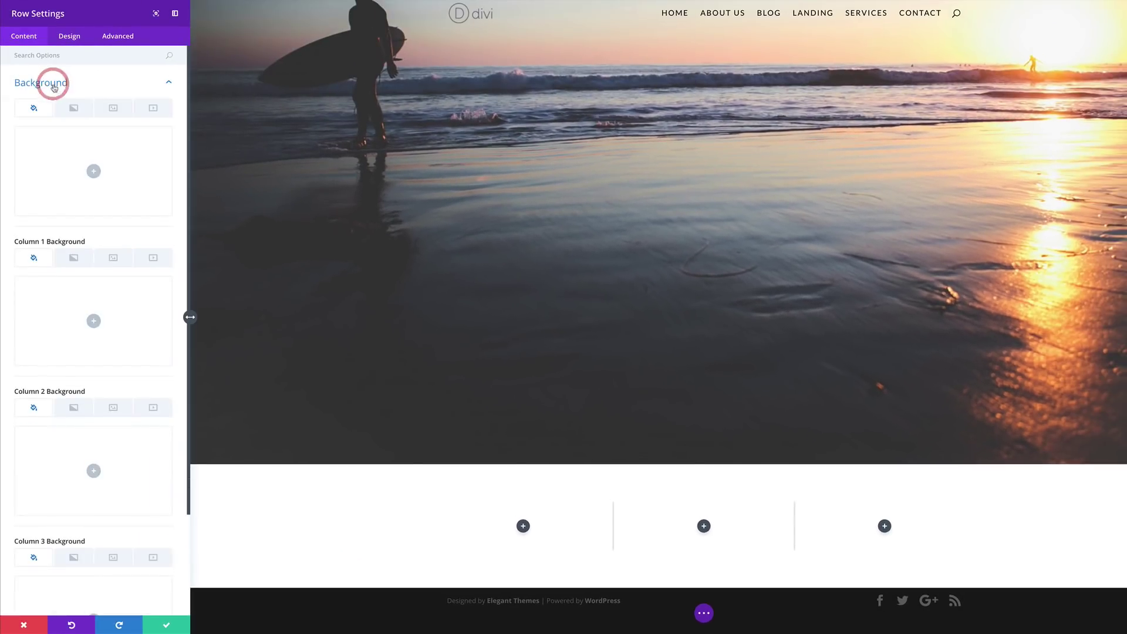
click(94, 321)
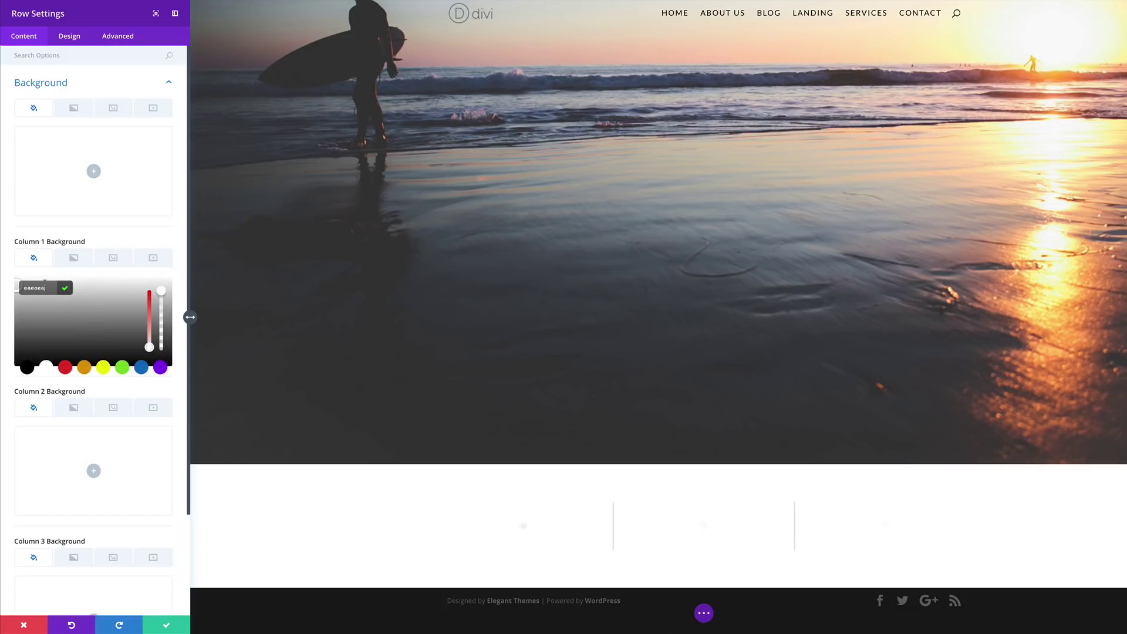
scroll(93, 336, down, 3)
click(95, 348)
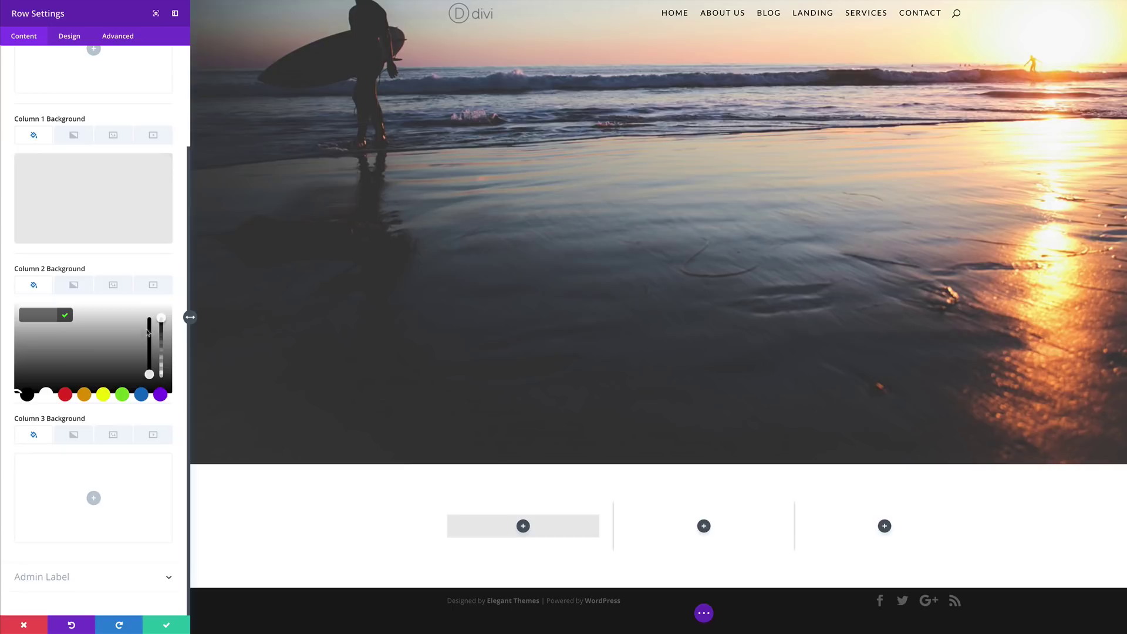
drag(163, 318, 161, 365)
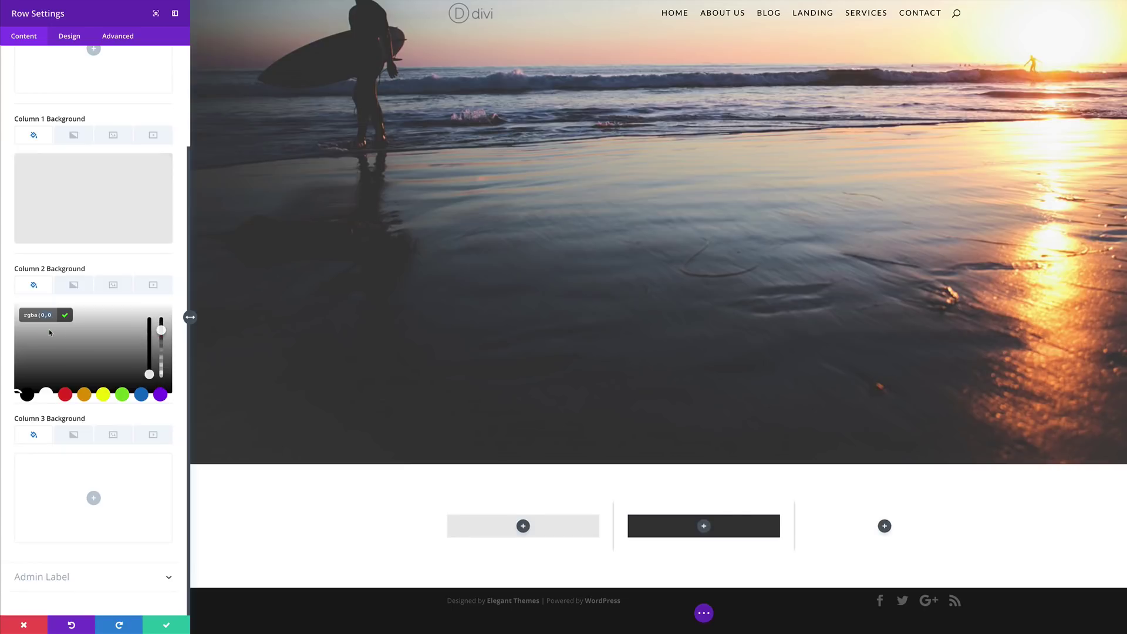
click(51, 331)
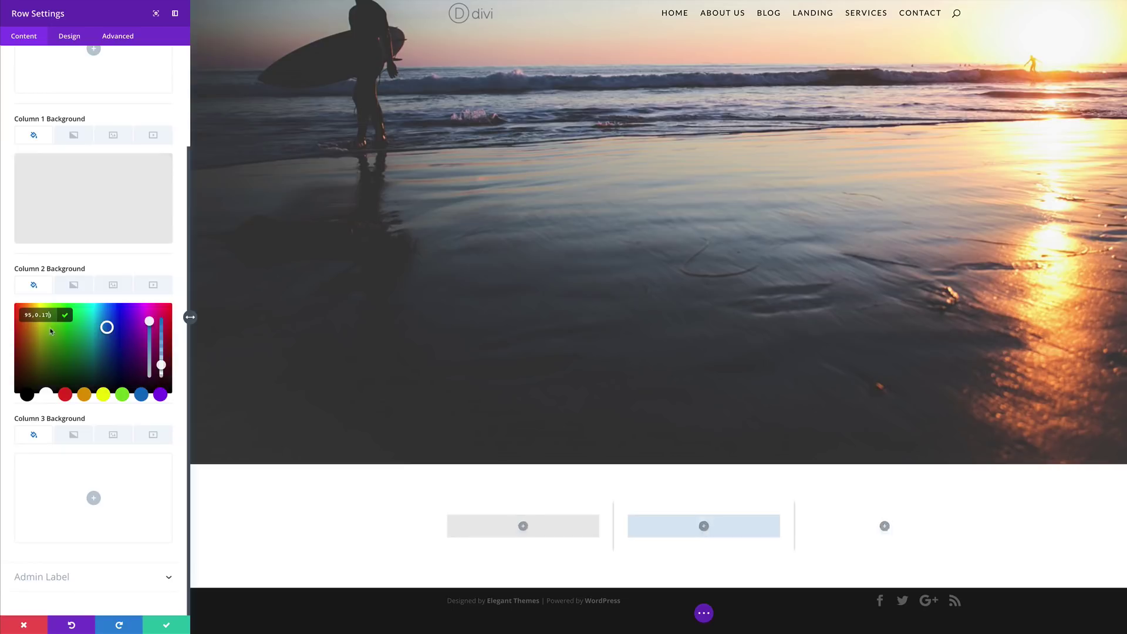
click(96, 496)
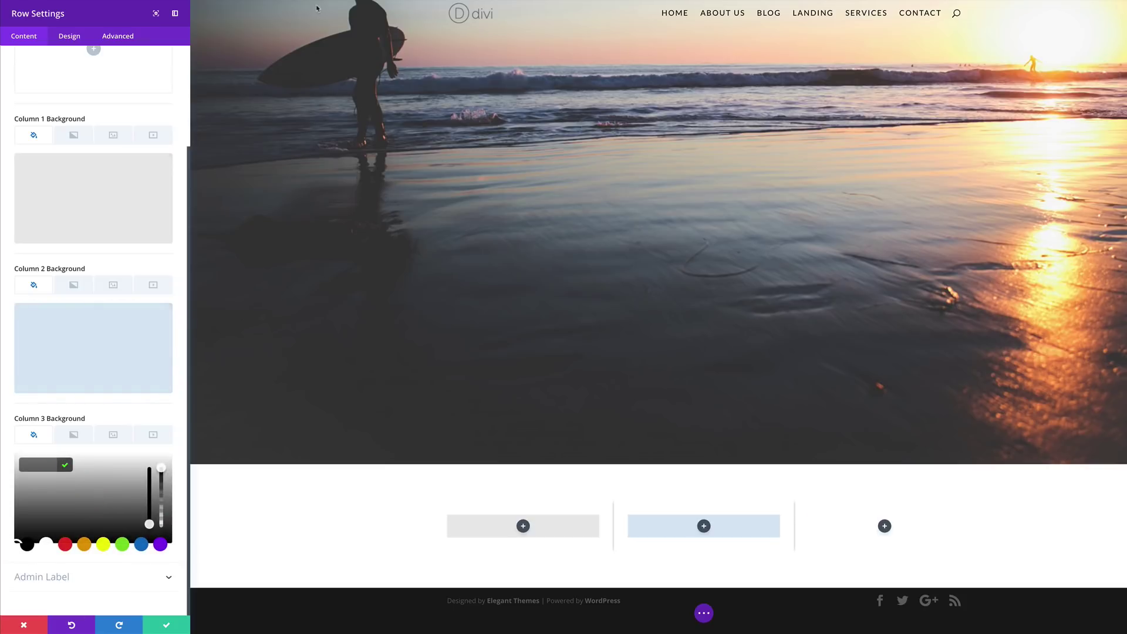
click(136, 463)
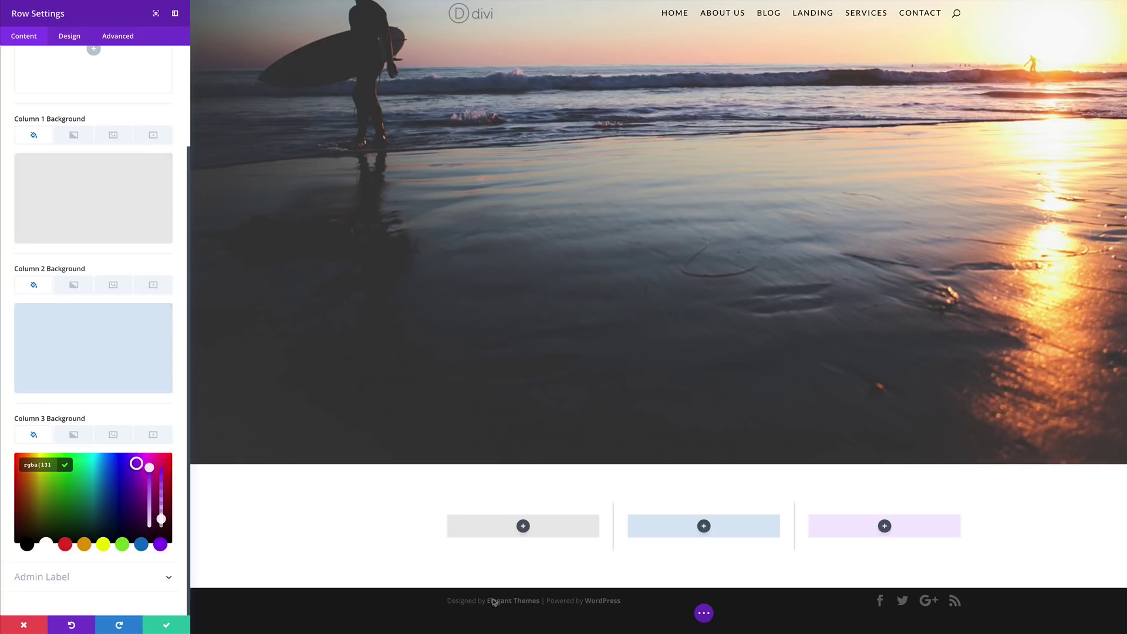
Make the three-column row fullwidth and enable a custom gutter width of 1
click(70, 36)
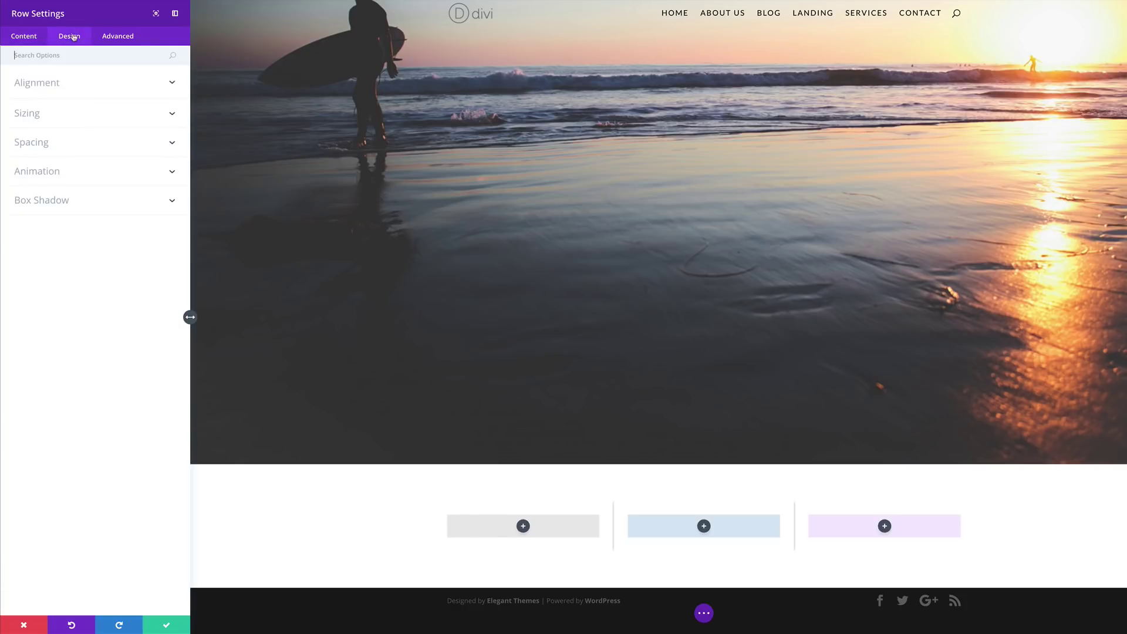
click(37, 114)
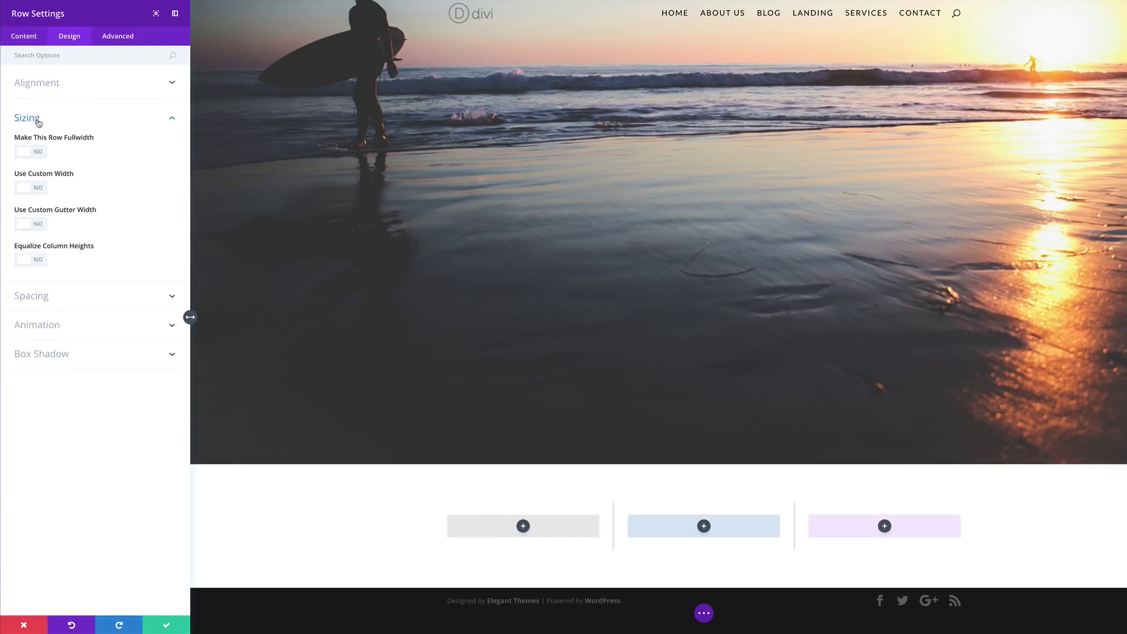
click(39, 155)
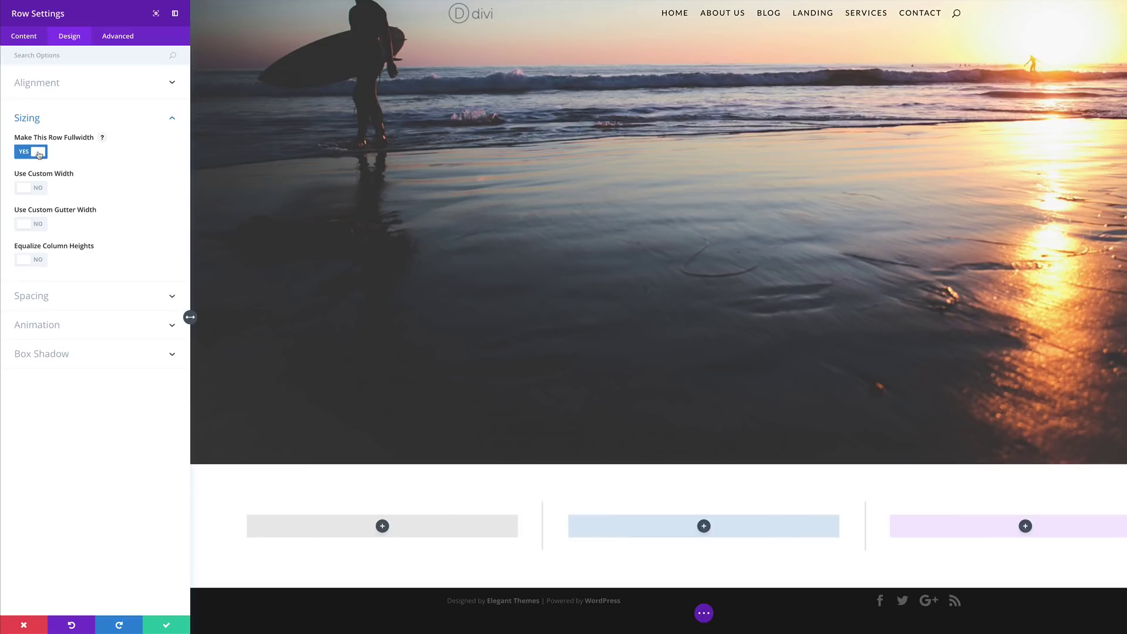
click(37, 225)
drag(83, 260, 12, 258)
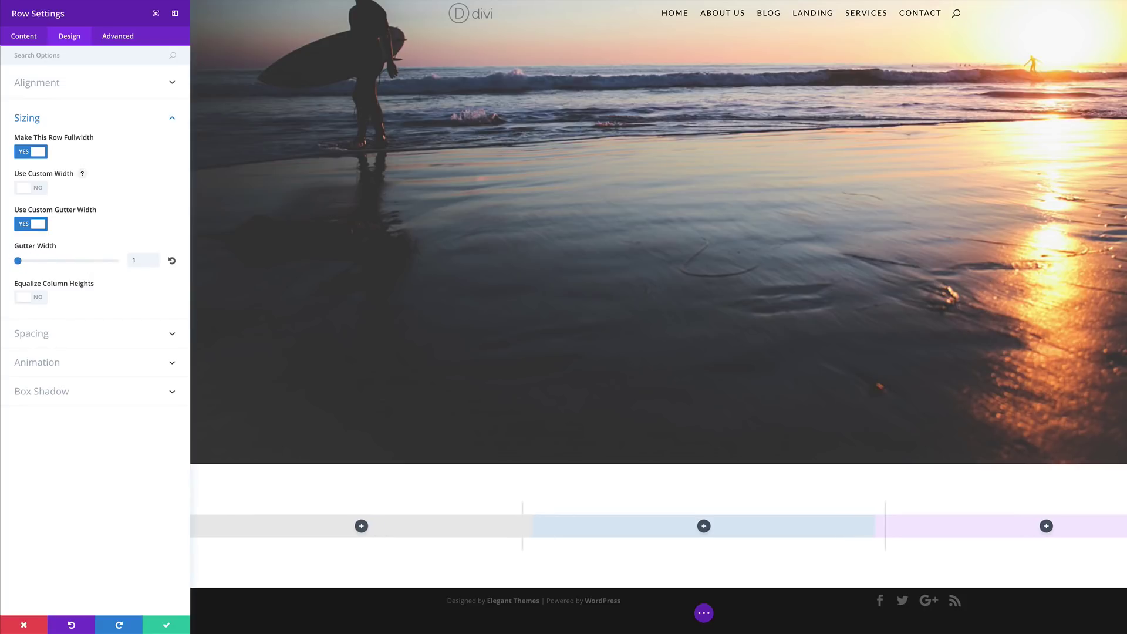
Set the three-column row's custom top margin to -60px
click(55, 336)
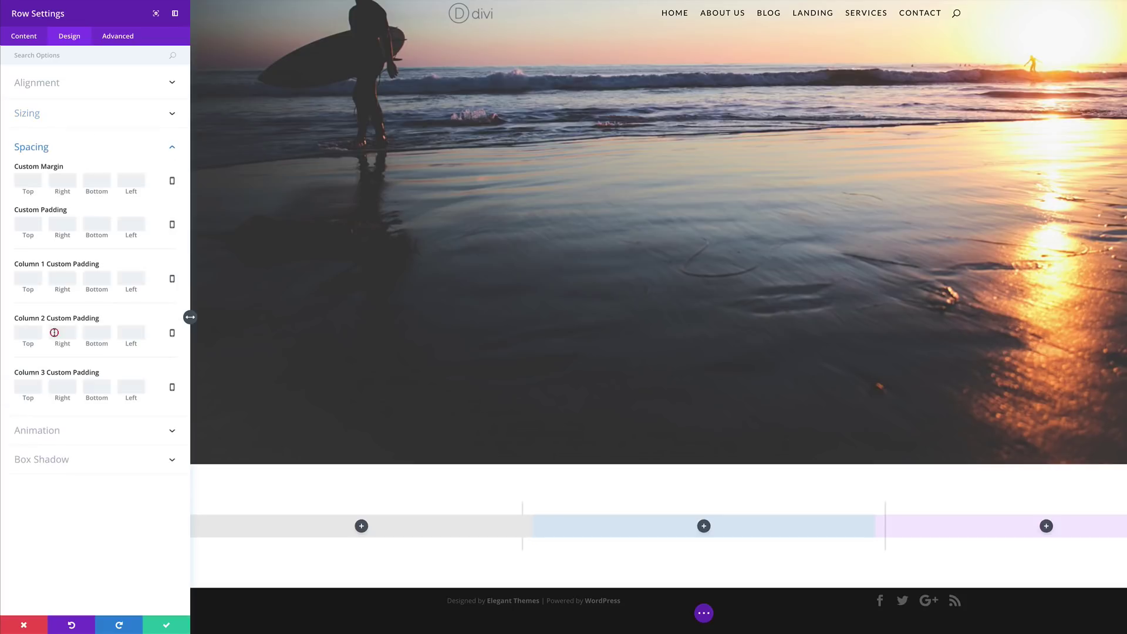
text(-60)
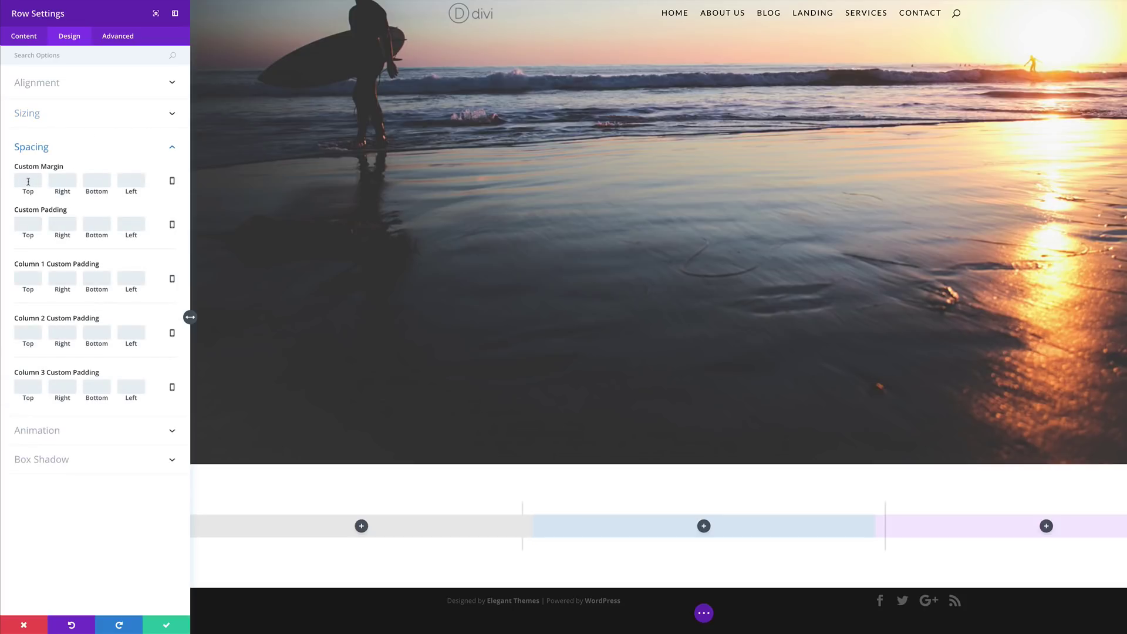
text(px)
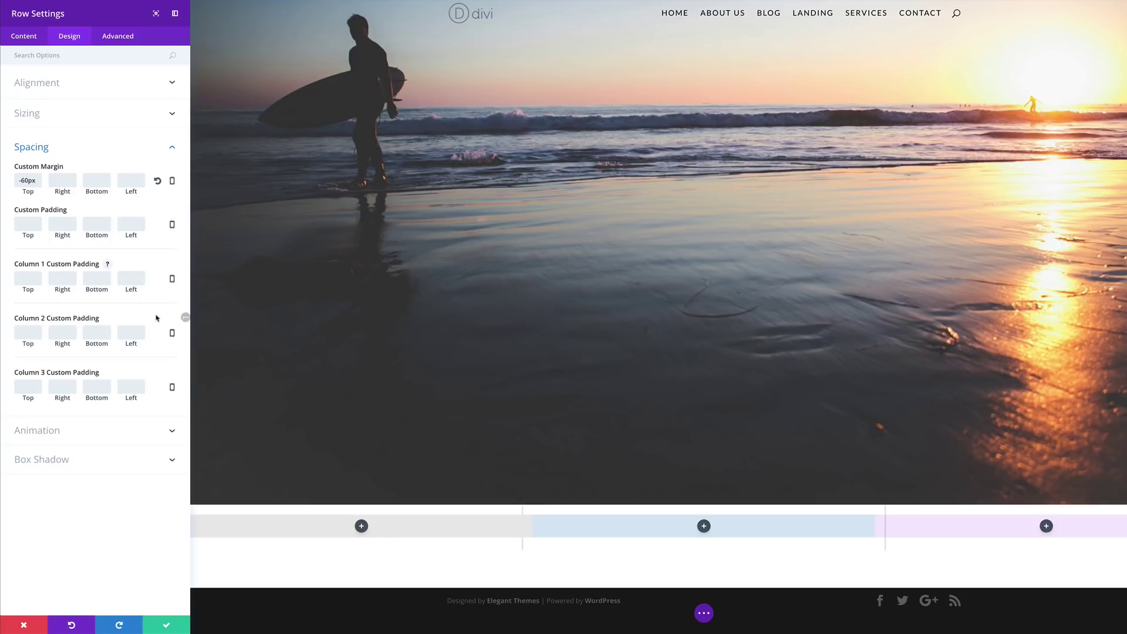
Set the bottom custom padding of columns 1, 2 and 3 to 50px each and save the row settings
click(101, 278)
text(50px)
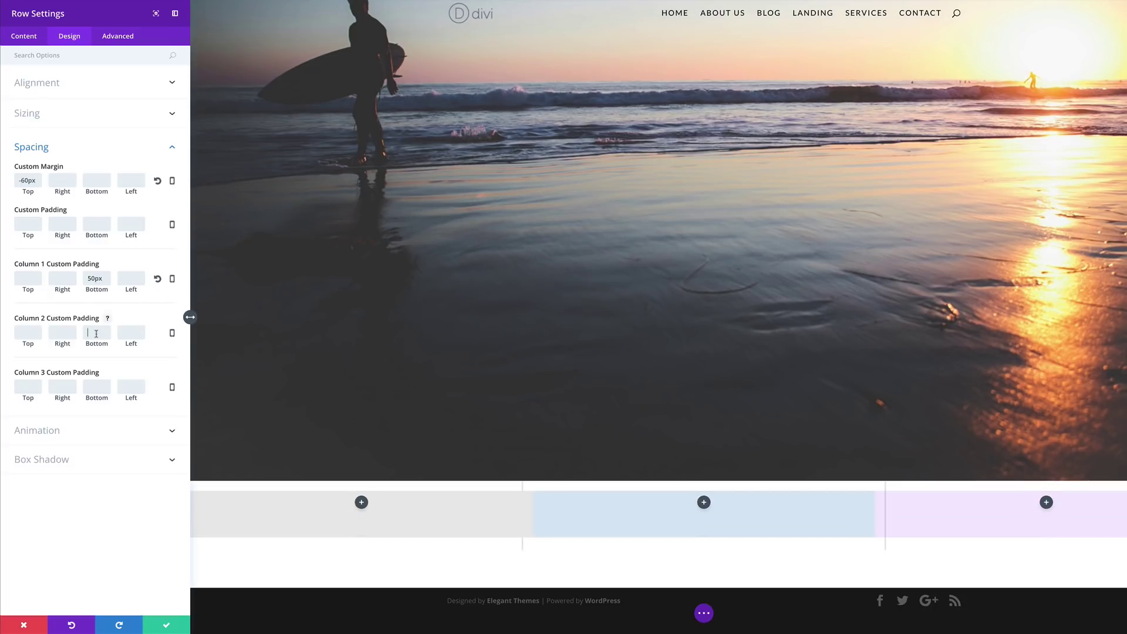
click(97, 334)
text(50px)
click(97, 387)
text(50px)
click(167, 627)
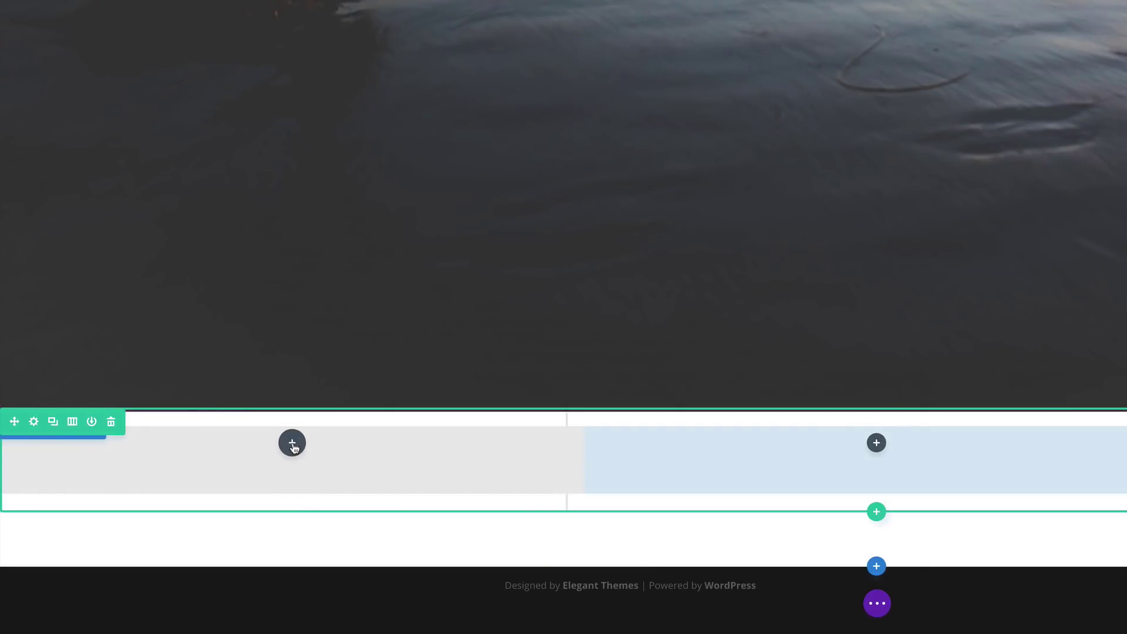
Insert a Text module into the first, grey column of the row
click(291, 442)
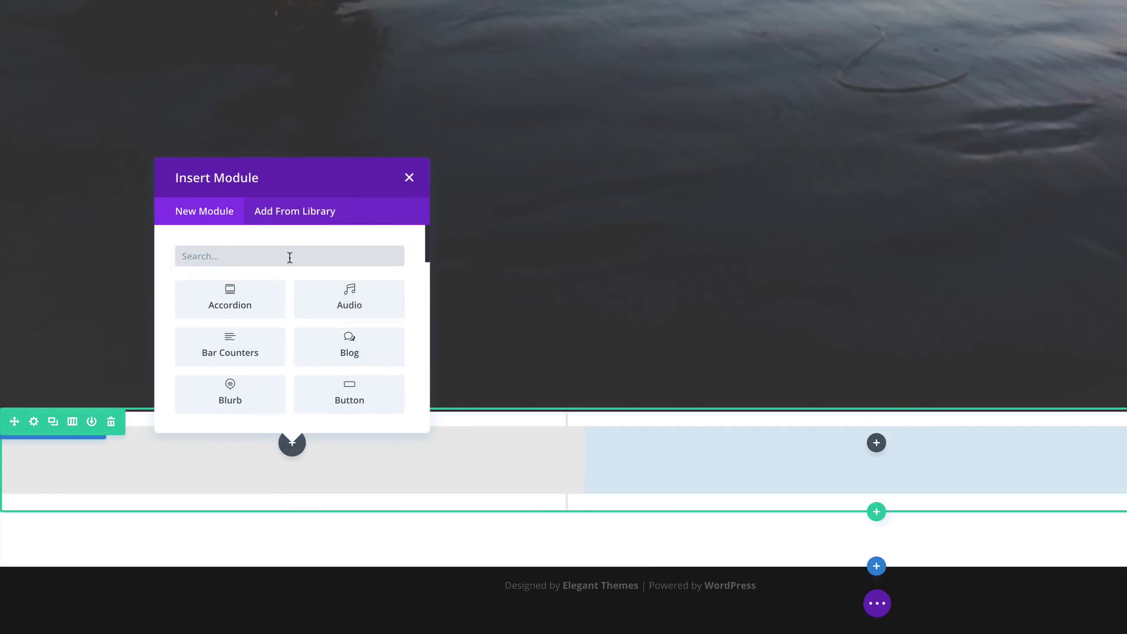
text(tex)
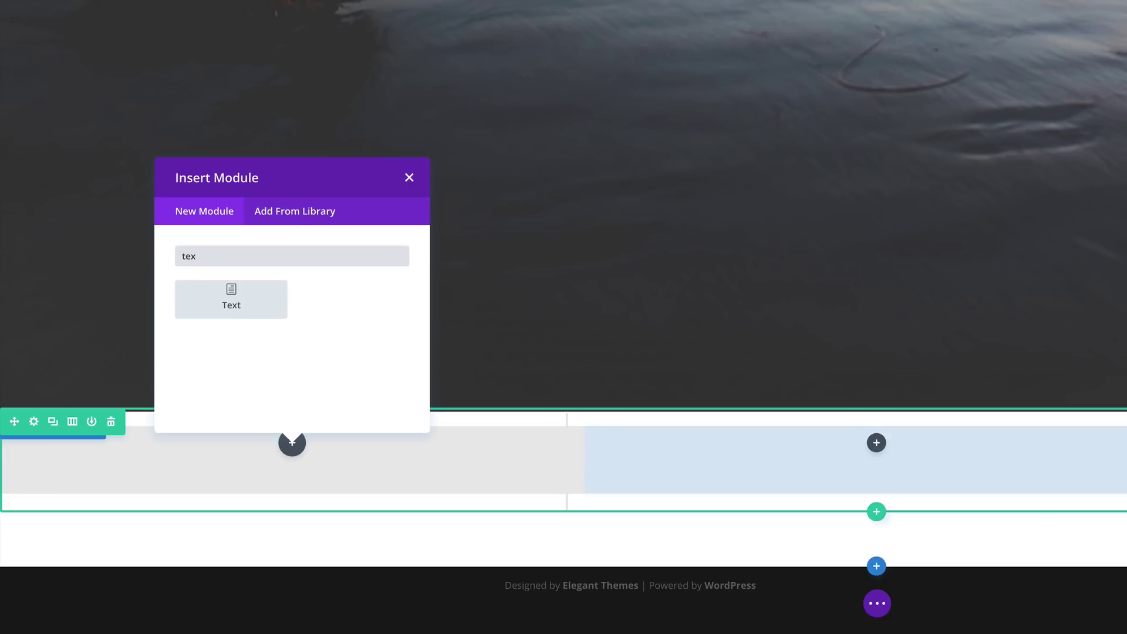
click(278, 310)
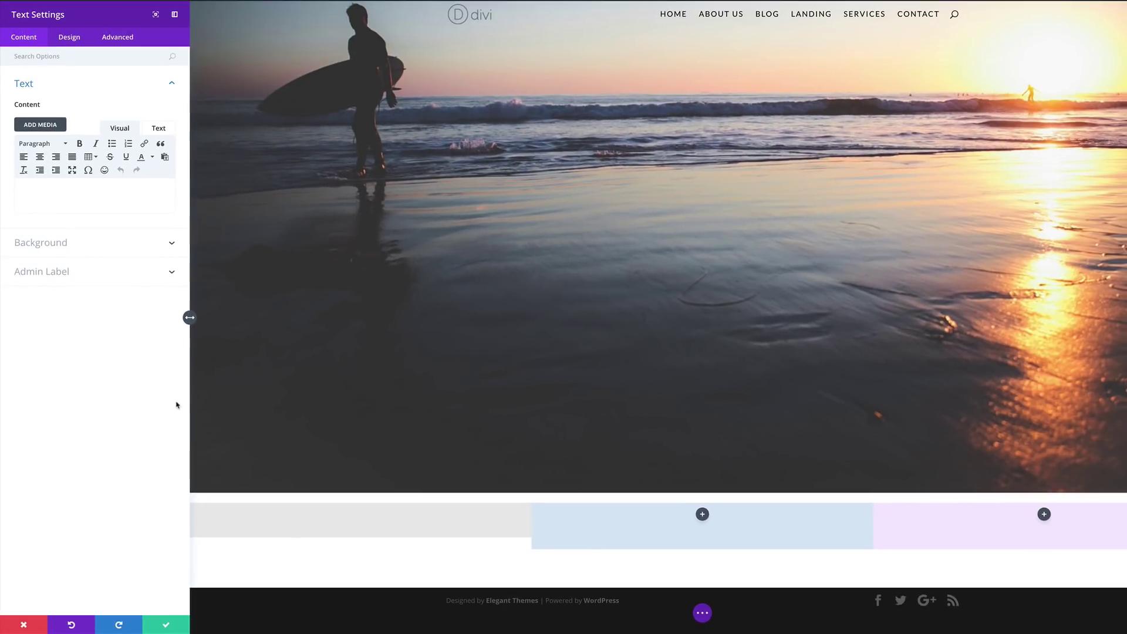
Give the text module a translucent white background color with 0.89 opacity
click(67, 246)
click(94, 202)
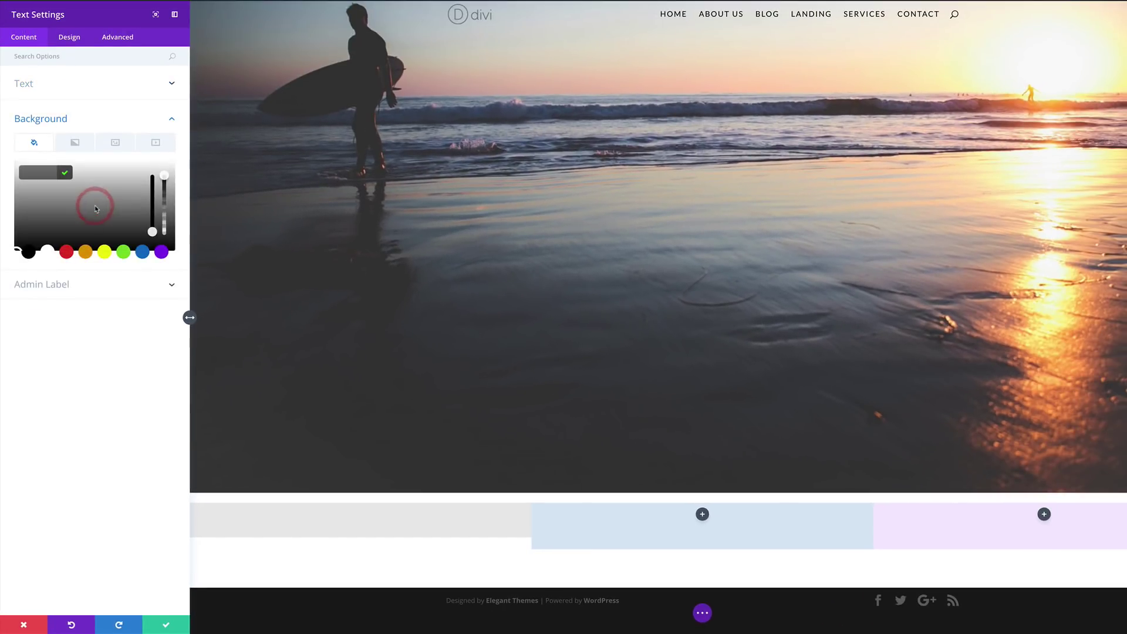
text(rgba(0,0,0,0.5))
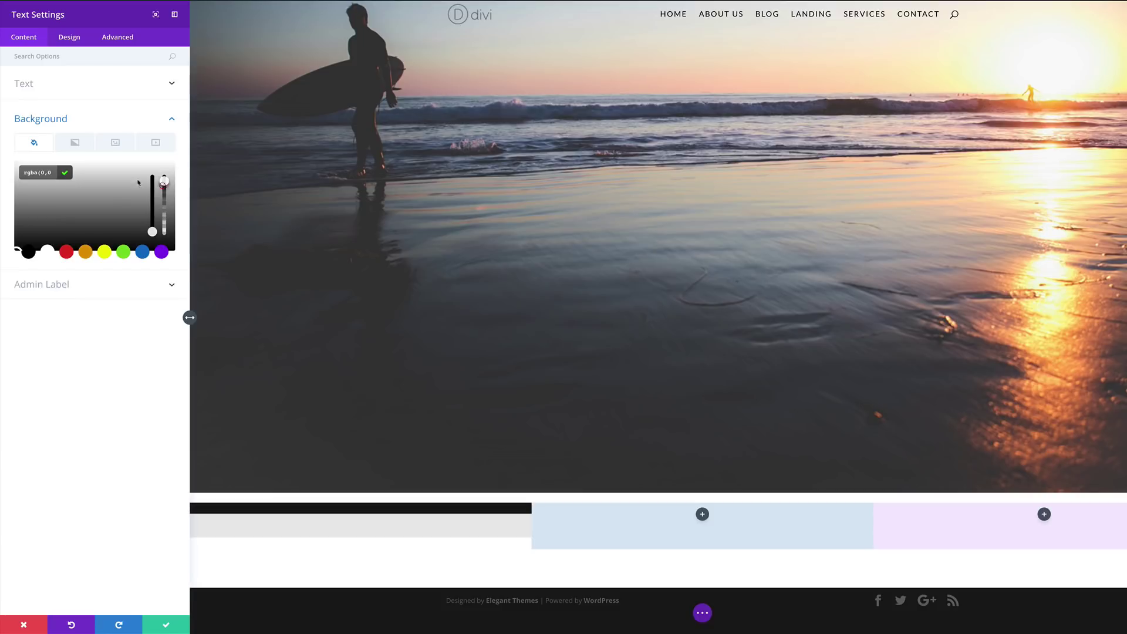
drag(16, 249, 17, 164)
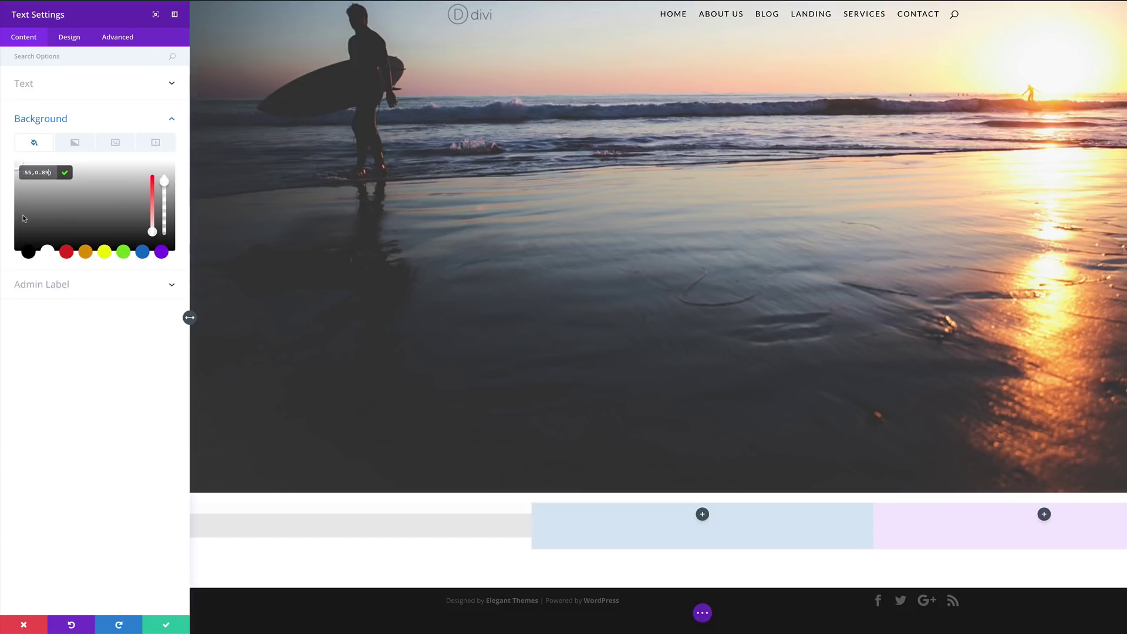
Fill the text module's content with a Lorem ipsum paragraph
click(27, 83)
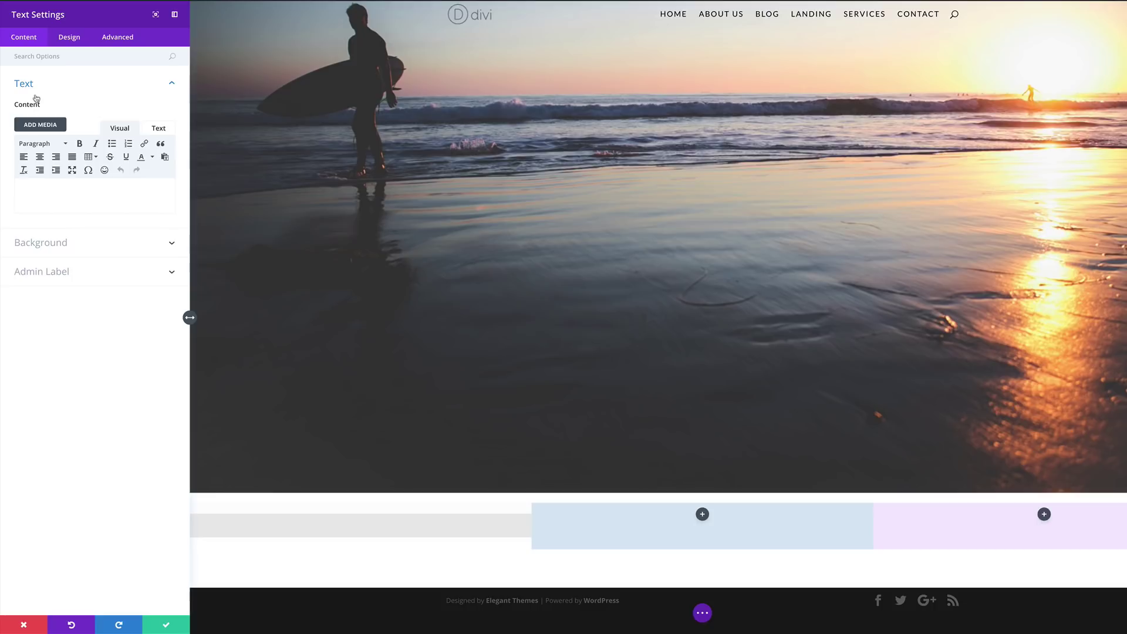
click(30, 186)
text(Lorem ipsum dolor sit amet, consectetur adipiscing elit, sed do eiusmod tempor incididunt ut labore et dolore magna aliqua. Ut enim ad minim veniam, quis nostrud exercitation ullamco laboris nisi ut aliquip ex ea commodo consequat. Duis aute irure dolor in reprehenderit in voluptate velit esse cillum dolore eu fugiat nulla pariatur. Excepteur sint occaecat cupidatat non proident, sunt in culpa qui officia deserunt mollit anim id est laborum.)
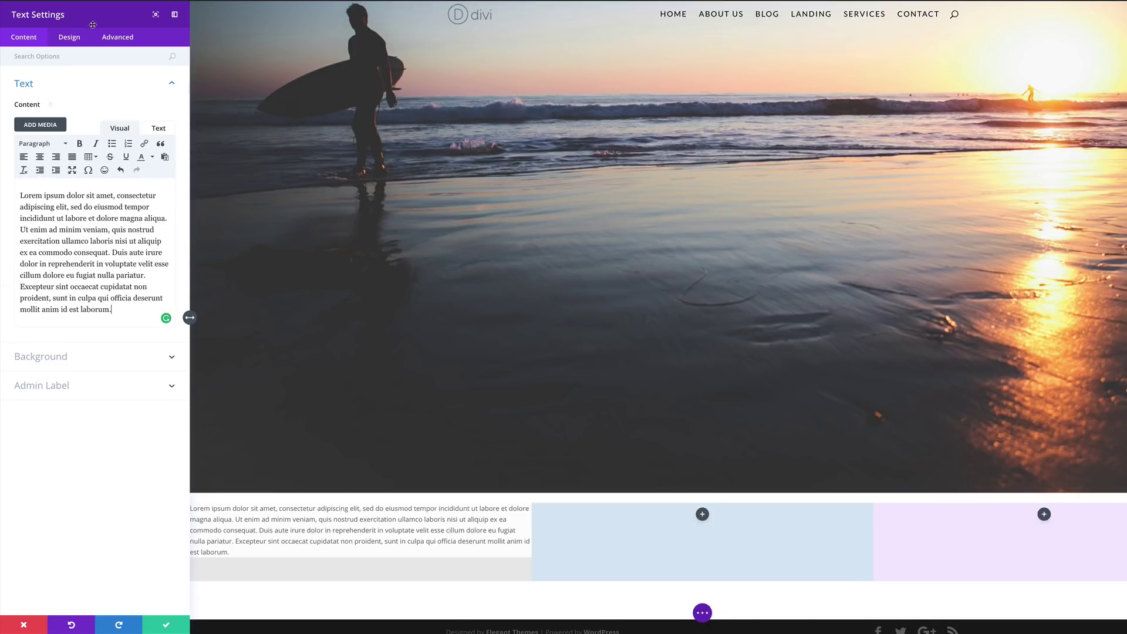
Set the module's text color to black (#000000) and its text font to Lato
click(69, 37)
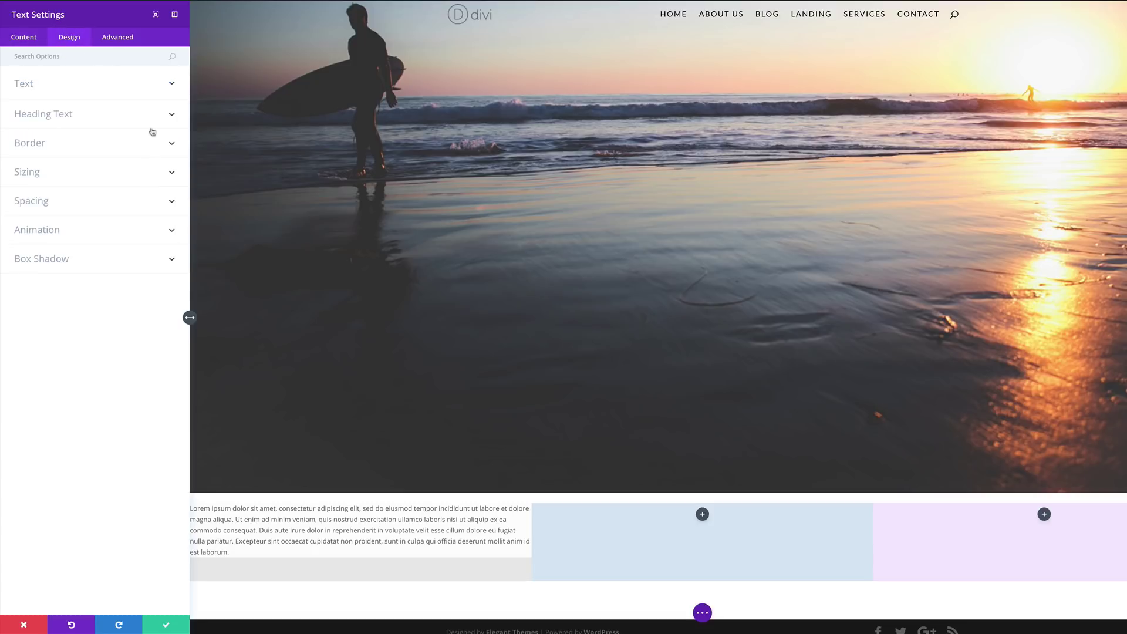
click(32, 89)
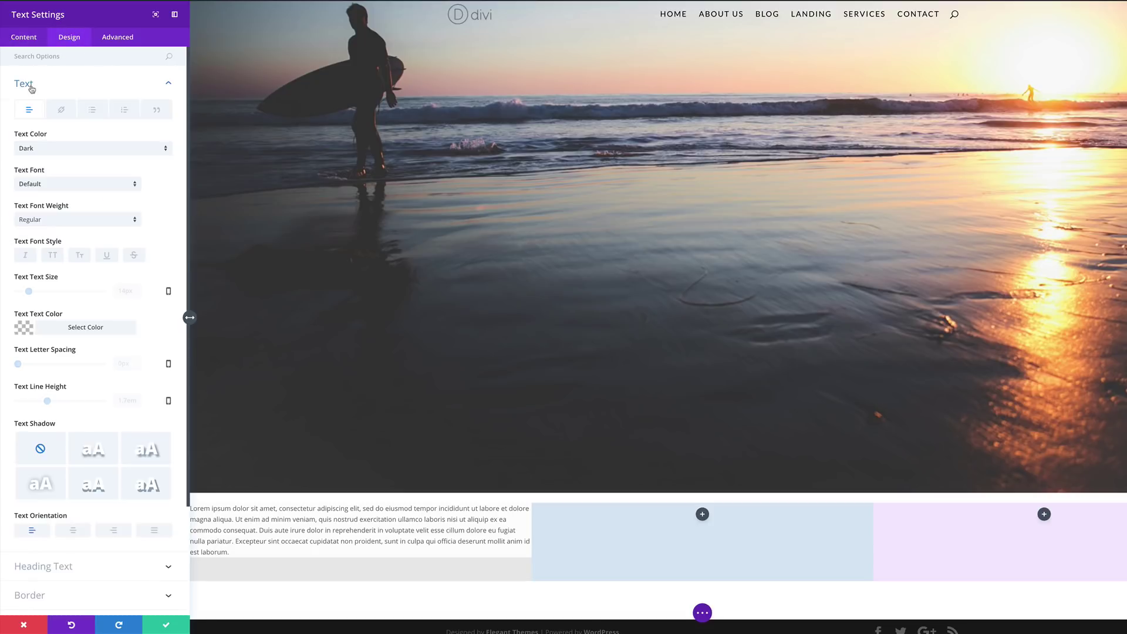
click(26, 327)
click(27, 431)
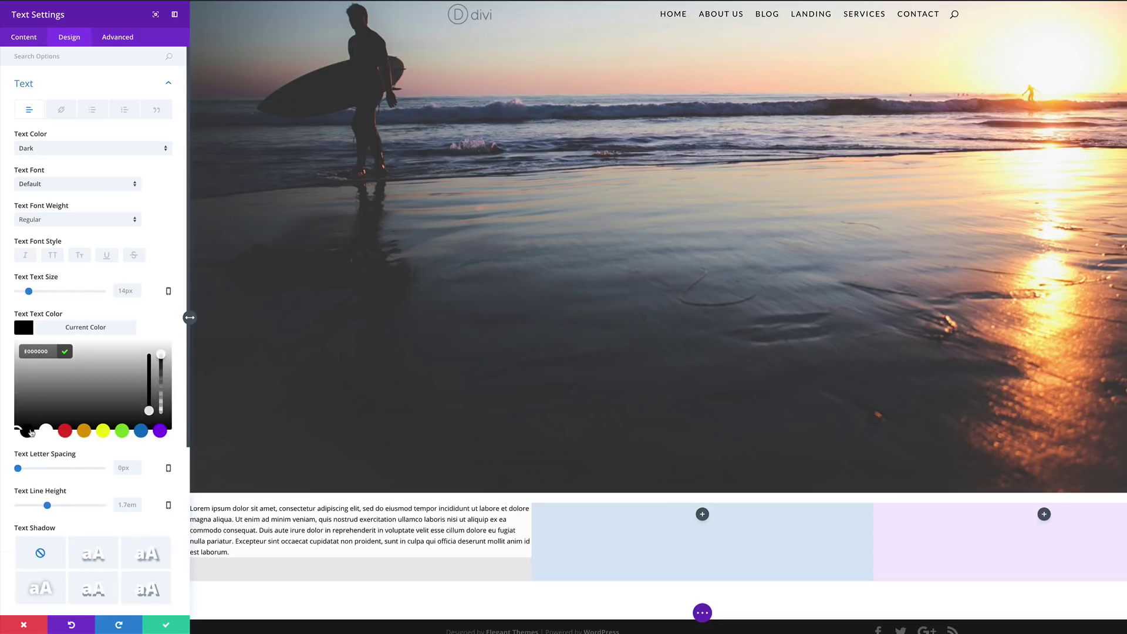
click(124, 290)
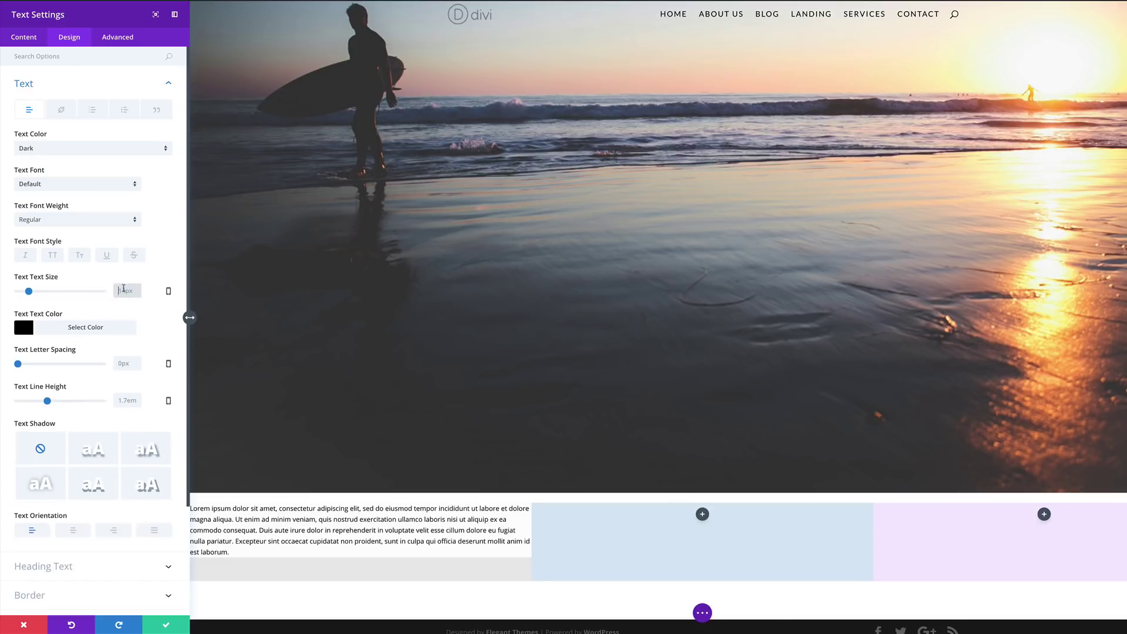
click(76, 184)
click(44, 257)
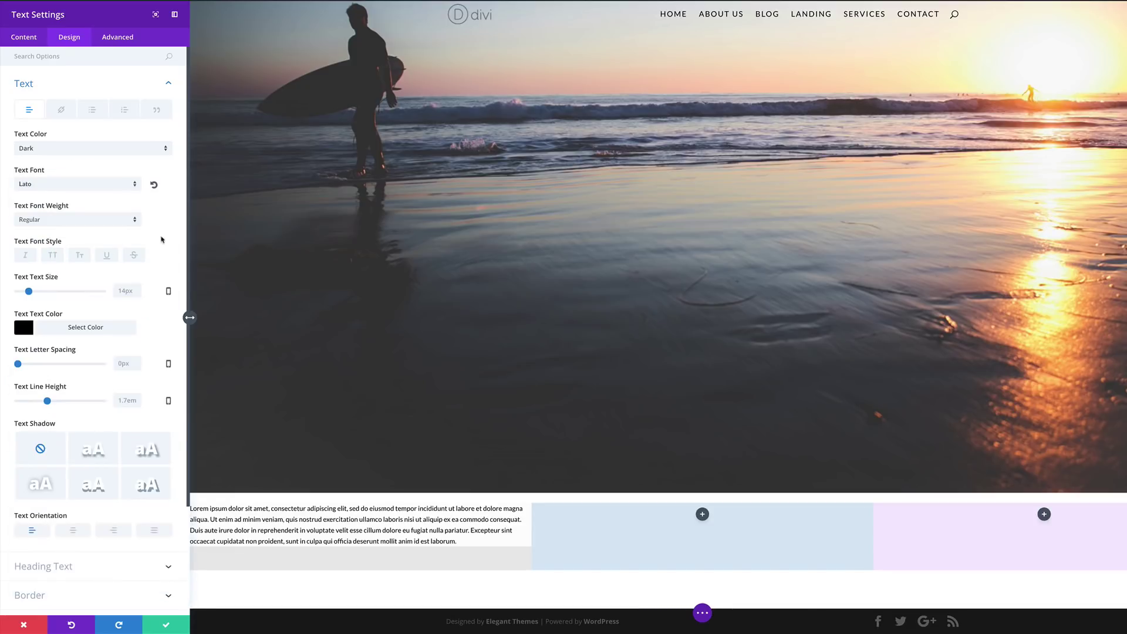
Set the text line height to 2.2em and center the text orientation
scroll(161, 257, down, 1)
drag(47, 356, 69, 357)
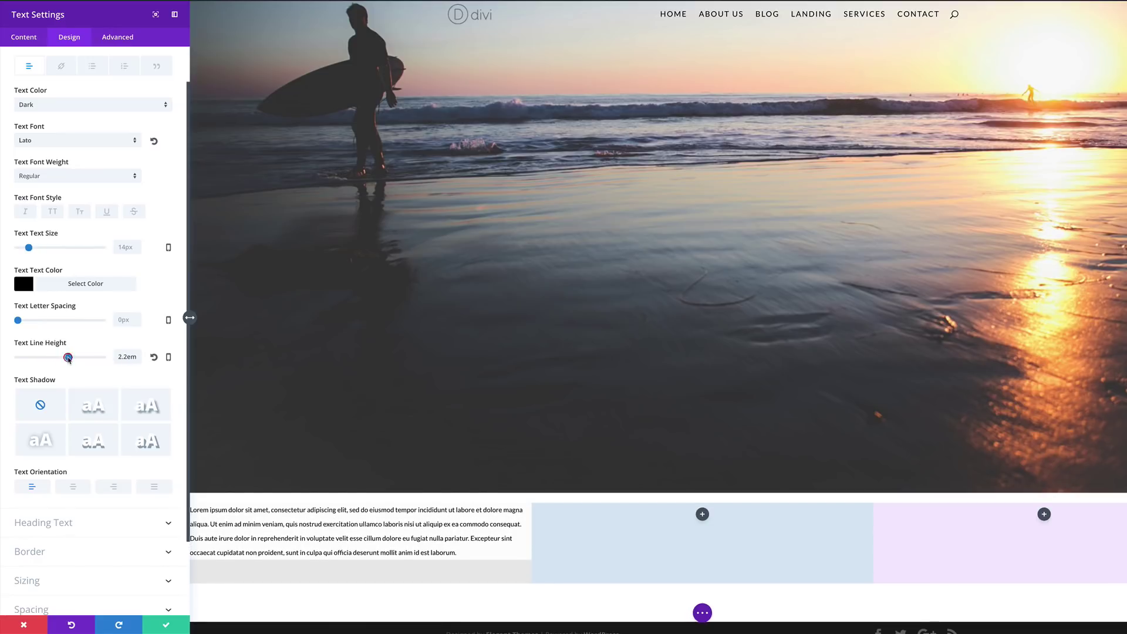
click(75, 489)
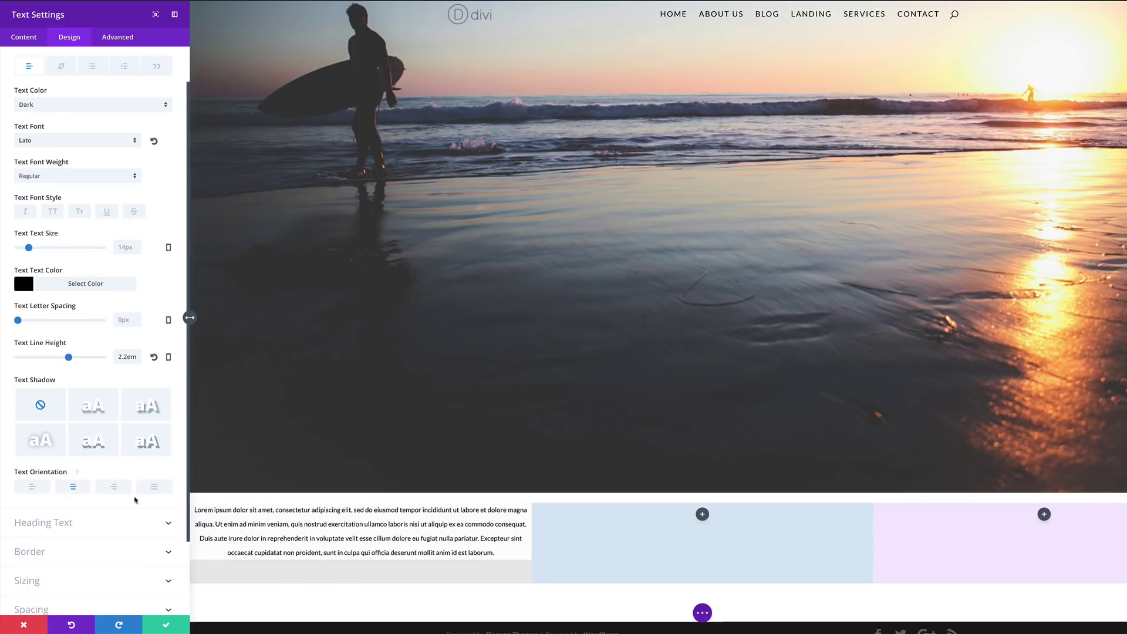
Enable a border on the text module with a width of 7px and white (#ffffff) color
scroll(124, 463, down, 2)
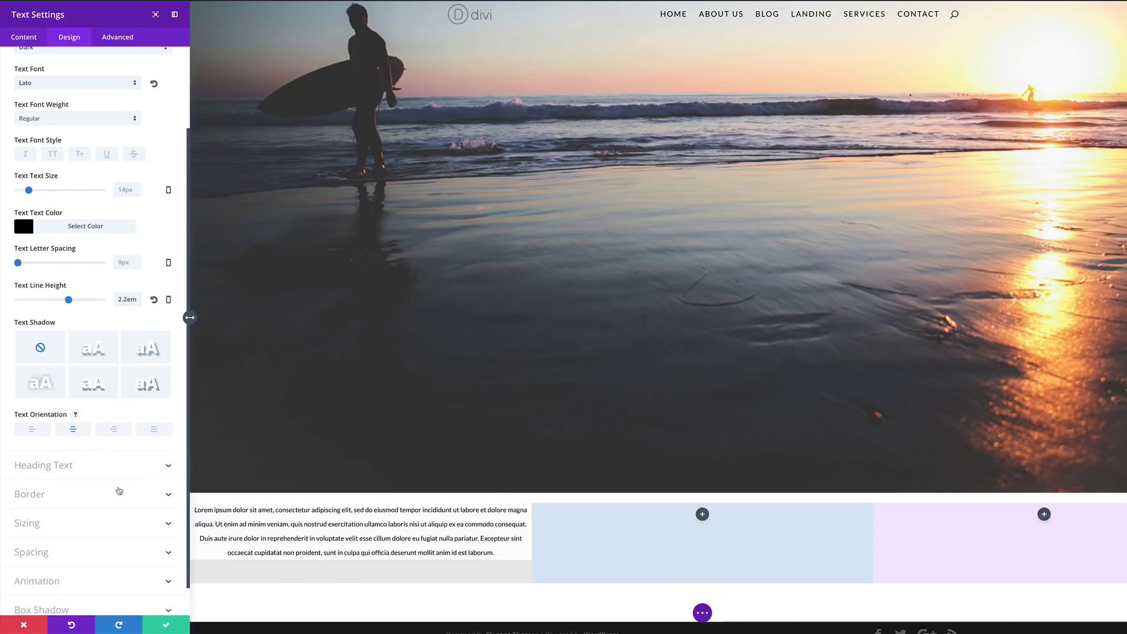
click(50, 494)
click(40, 180)
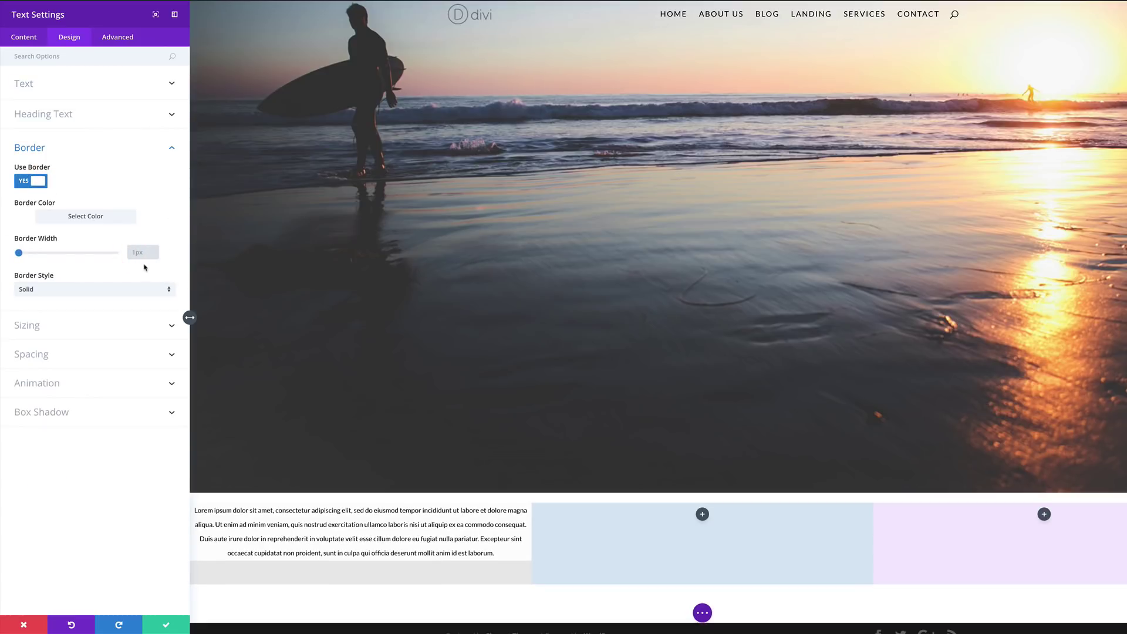
key(BackSpace)
text(7px)
click(30, 219)
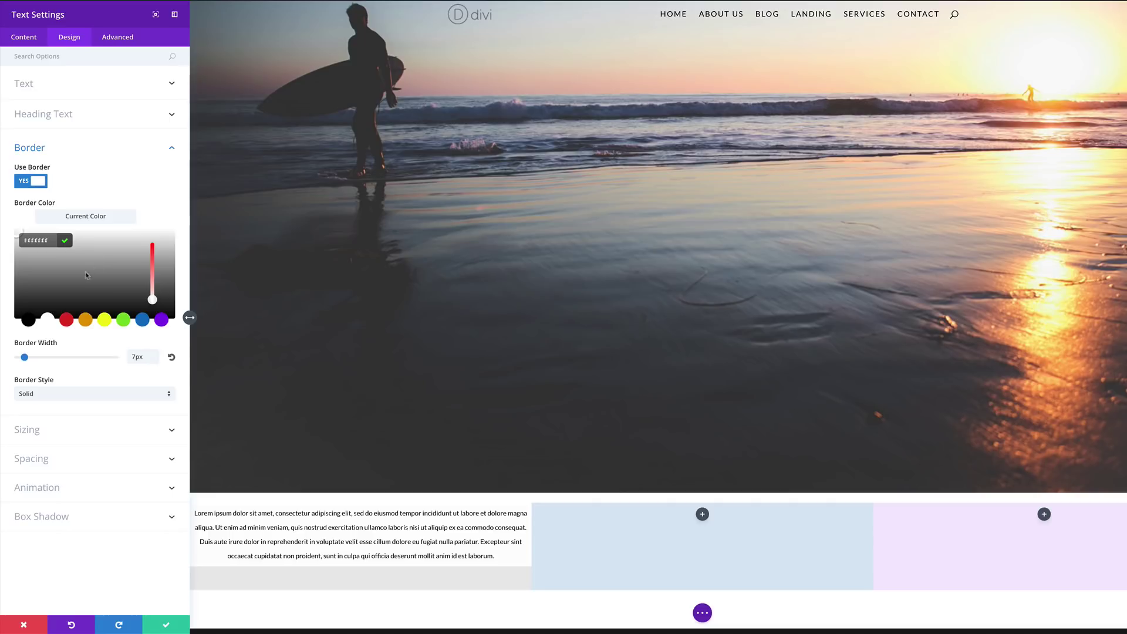
click(164, 196)
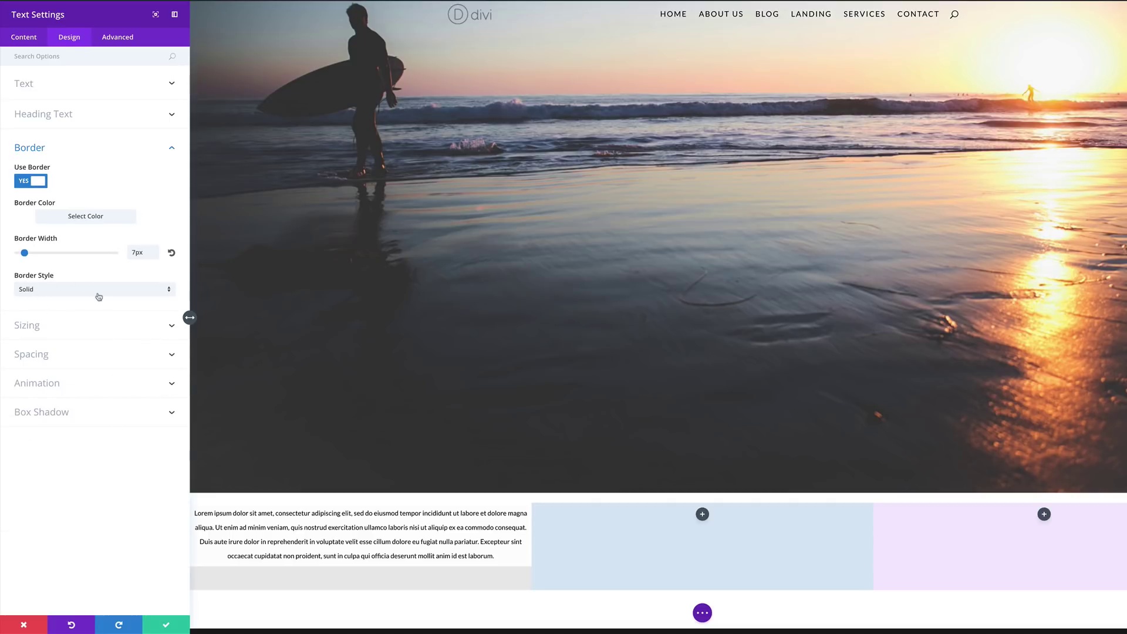
Set the text module's width to 75% and its module alignment to center
click(70, 325)
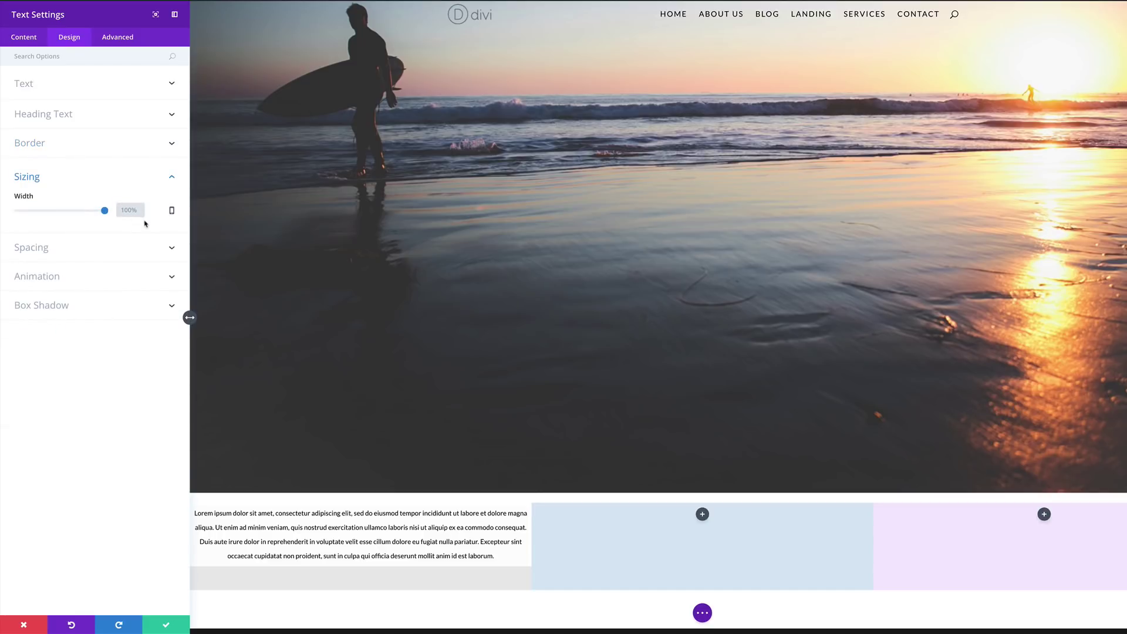
text(75px)
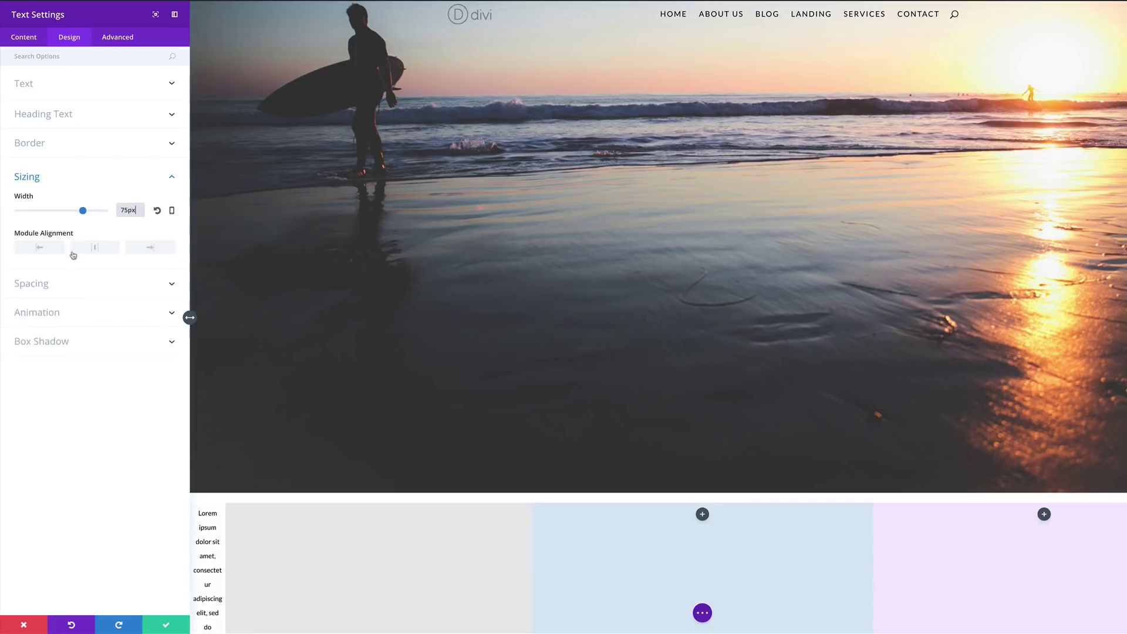
click(97, 248)
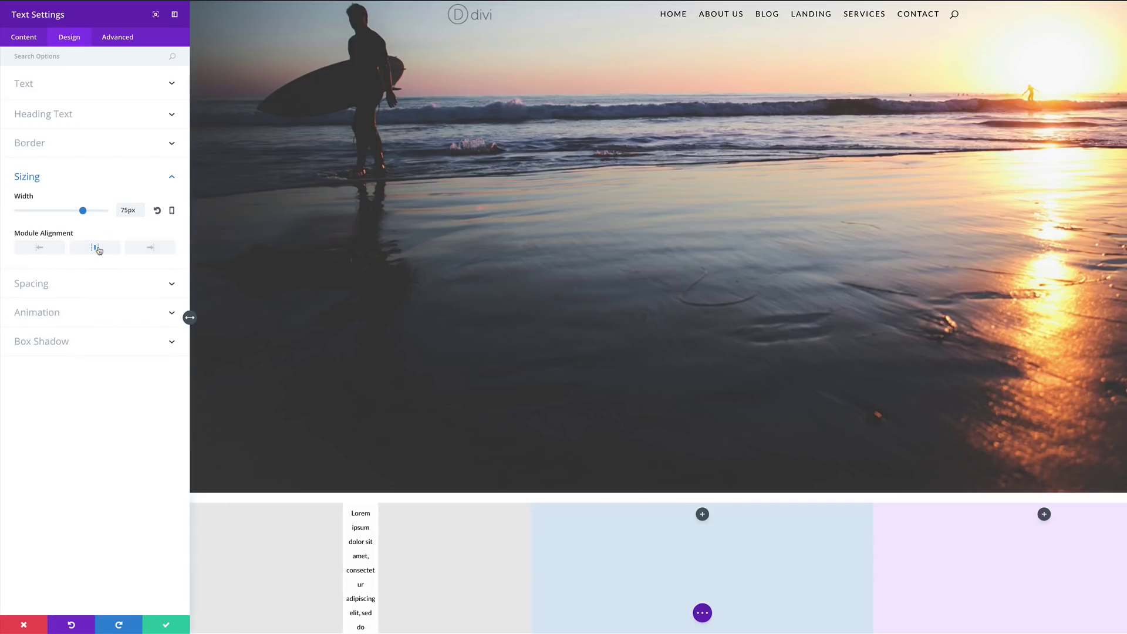
drag(129, 210, 139, 210)
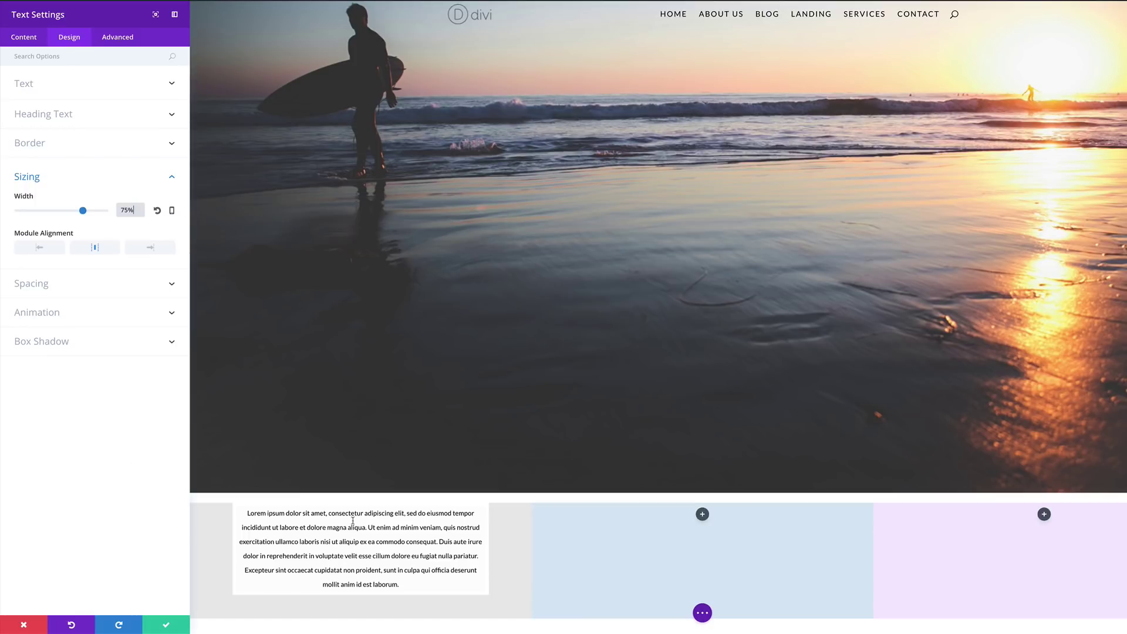
click(78, 460)
Set the text module's custom top margin to -300px so it overlaps the fullwidth image
click(44, 287)
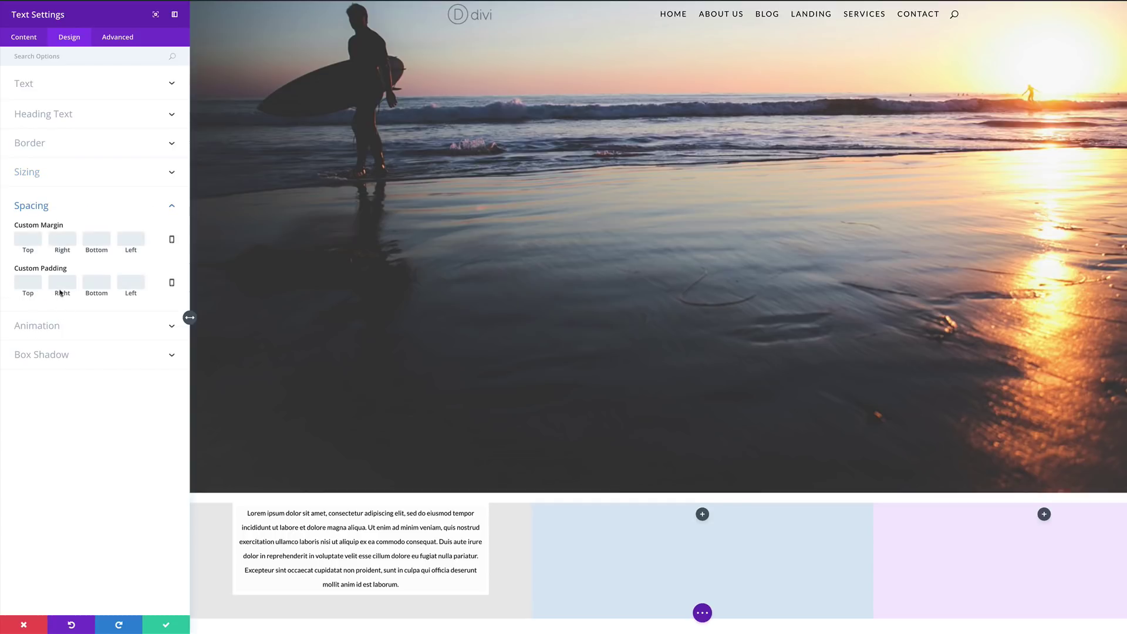
click(33, 240)
text(-300p)
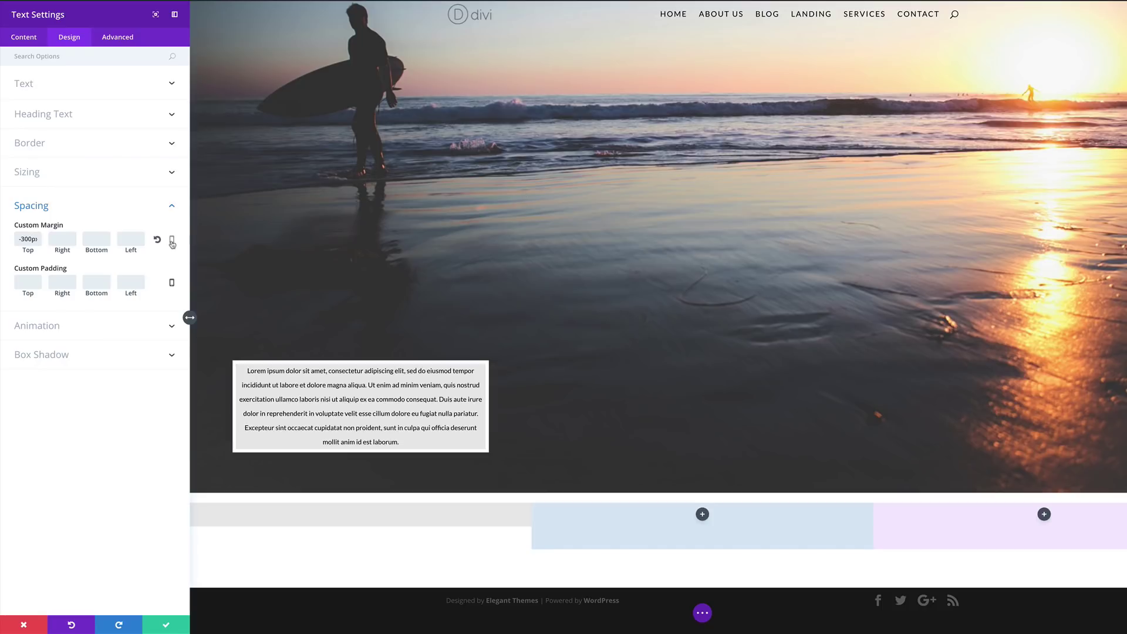
Enable per-device custom margins for the text module, set the desktop top margin to 0px and show the smartphone margins
click(172, 241)
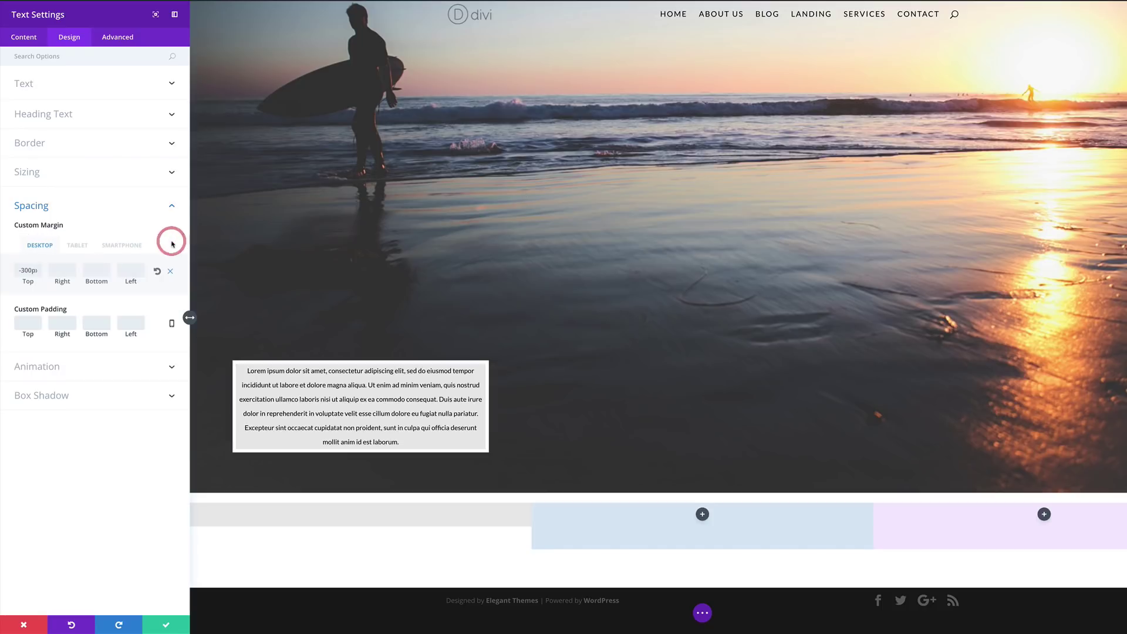
triple_click(29, 270)
text(0)
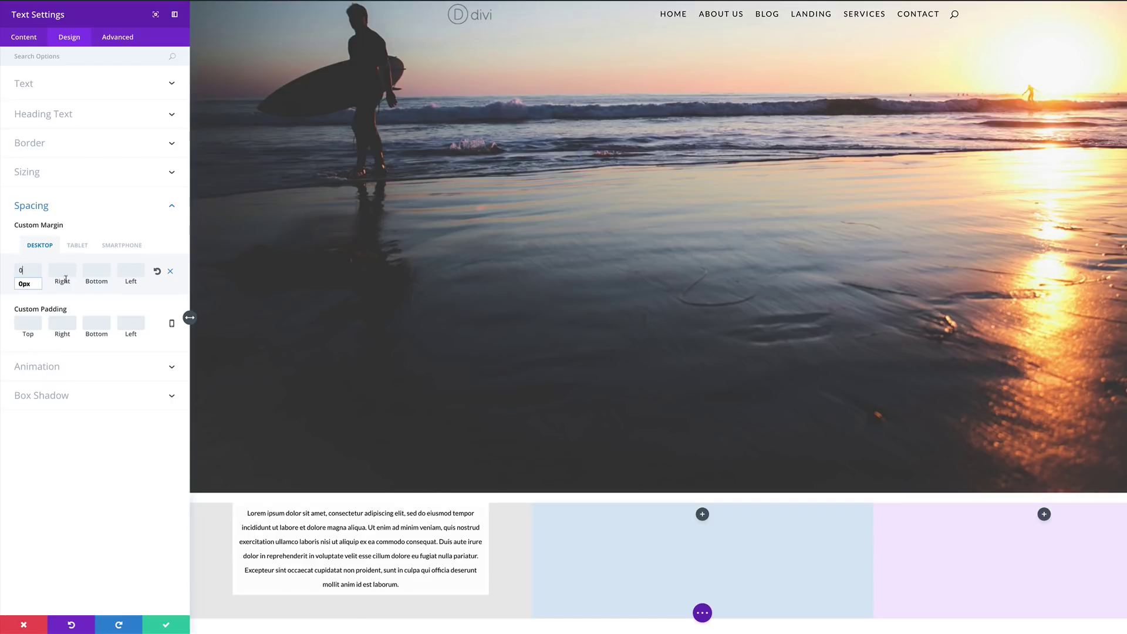
click(121, 245)
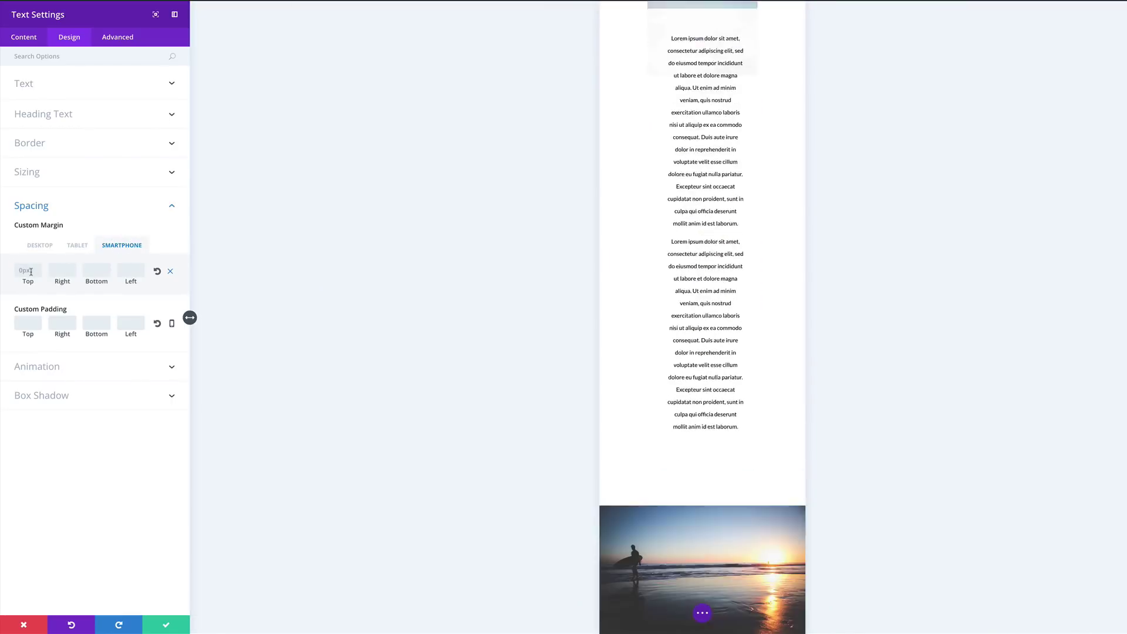
click(87, 432)
Return to the desktop margins and set the text module's top margin to -300px
click(46, 246)
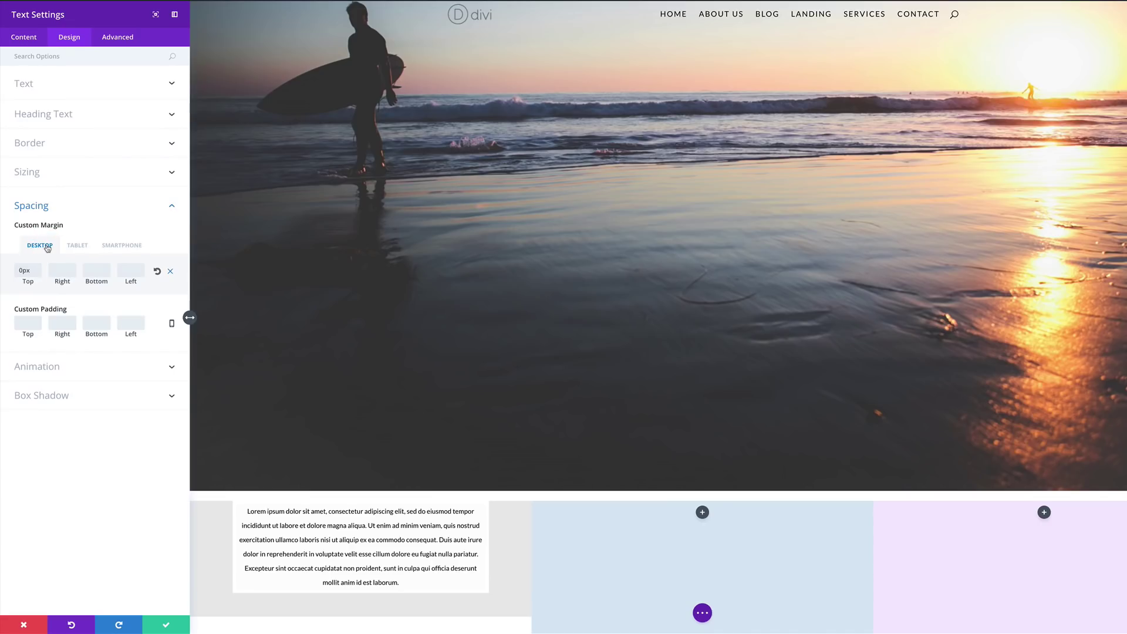
double_click(27, 270)
text(-300)
click(121, 517)
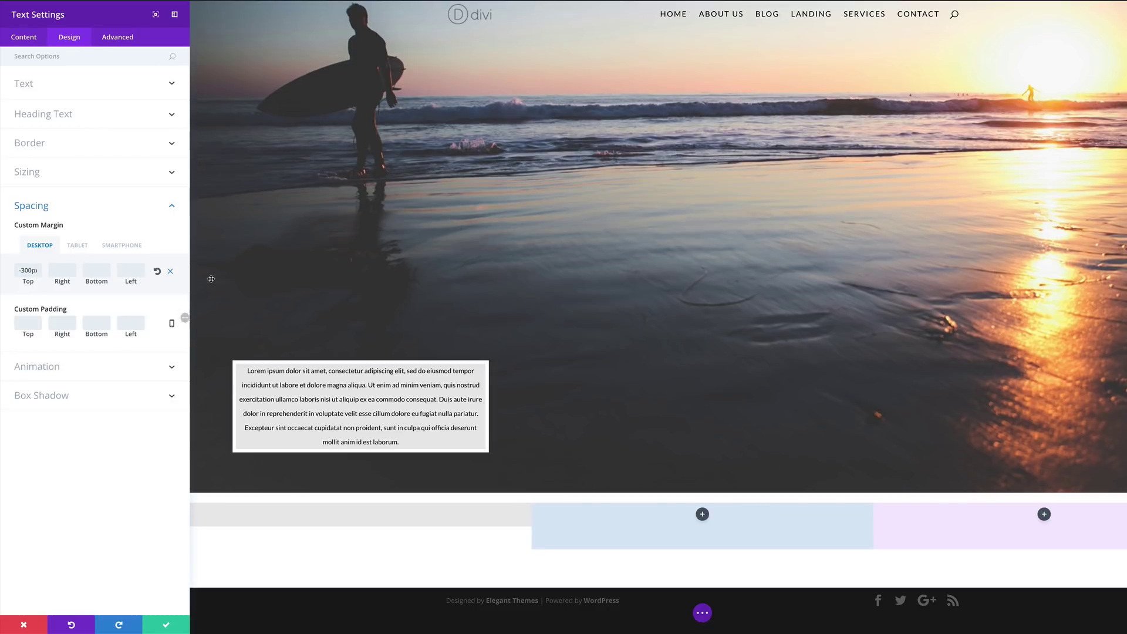
Set the text module's custom padding to 50px on all four sides and save the module
click(27, 323)
text(50)
click(67, 324)
text(50)
click(92, 323)
text(50)
click(140, 324)
text(50)
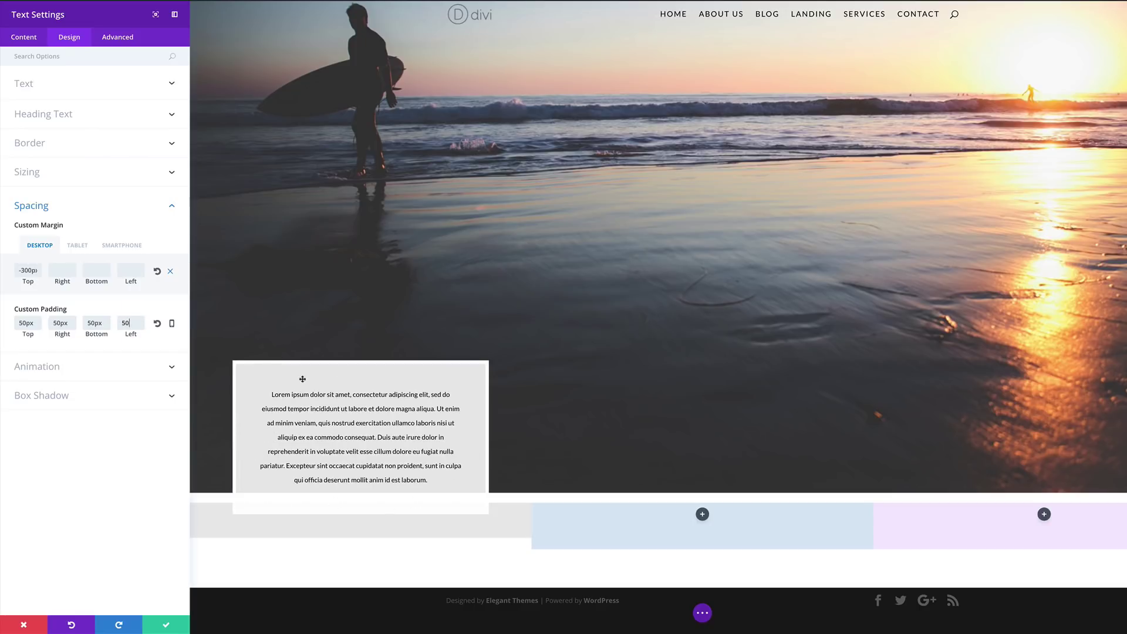
click(165, 626)
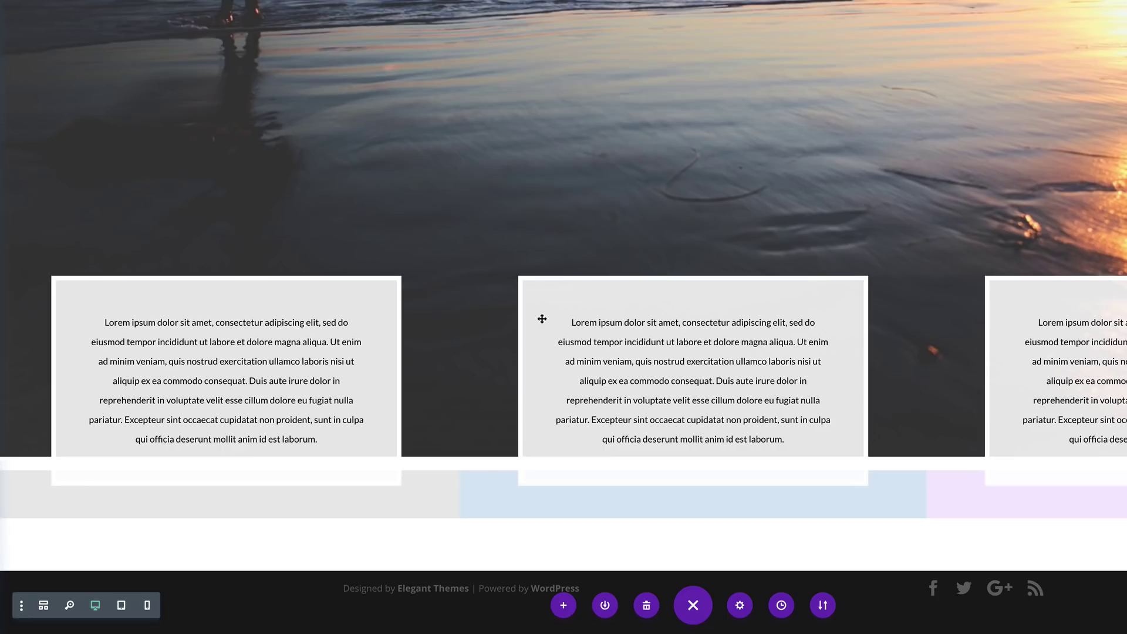
Set the middle column's text module desktop top margin to -220px and save the module
click(541, 319)
click(68, 37)
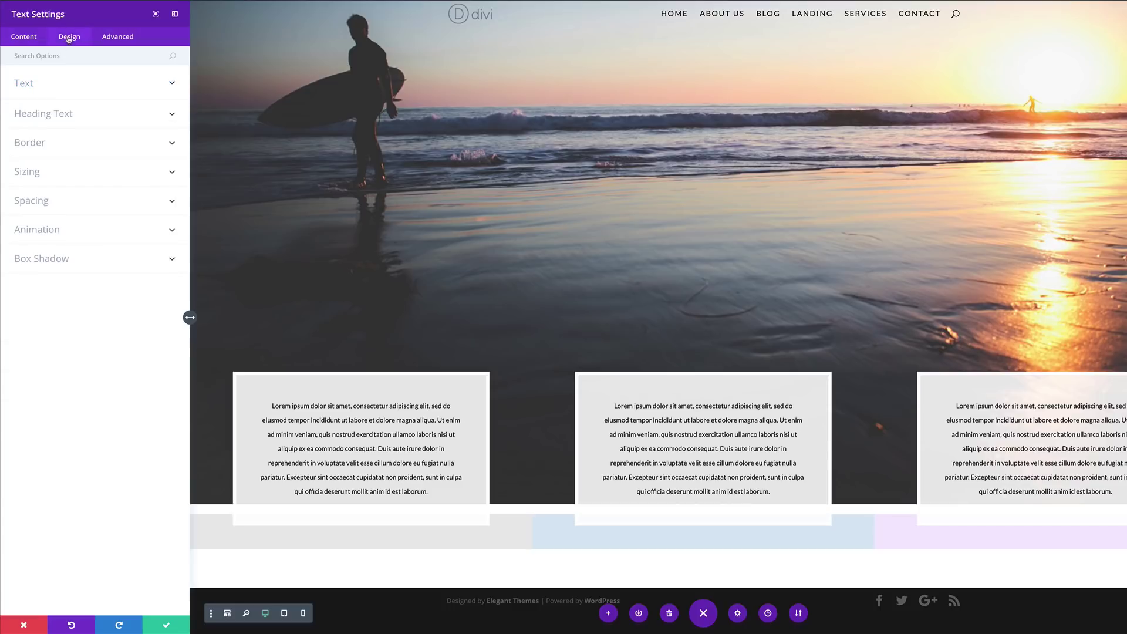
click(38, 200)
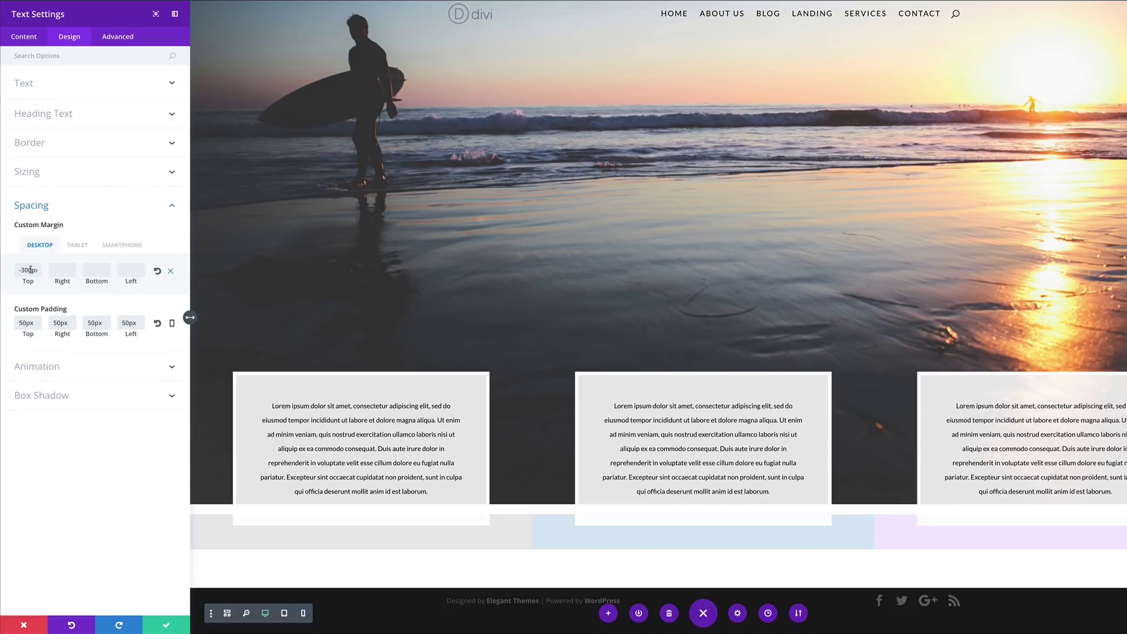
text(-220px)
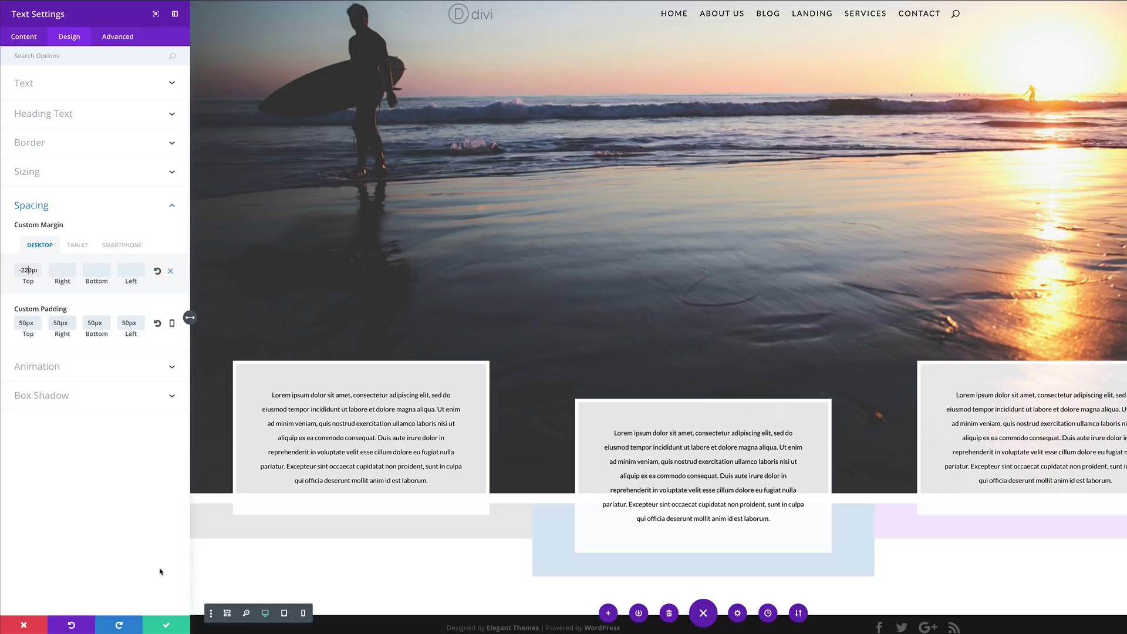
click(166, 626)
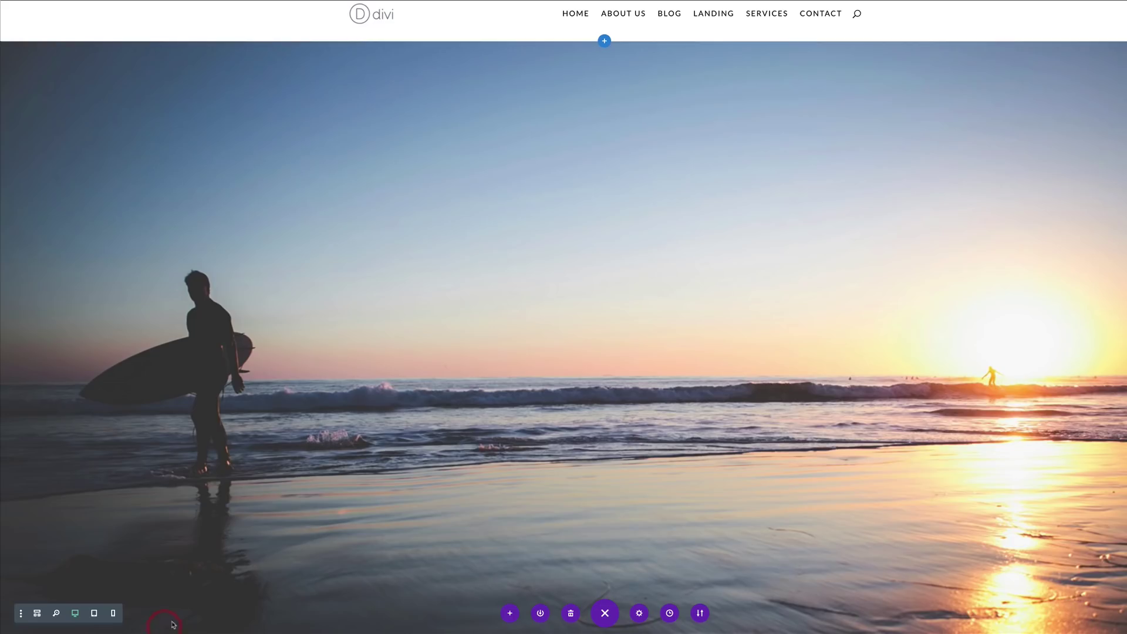
Set the third column's text module desktop top margin to -140px and save the module
scroll(604, 352, down, 5)
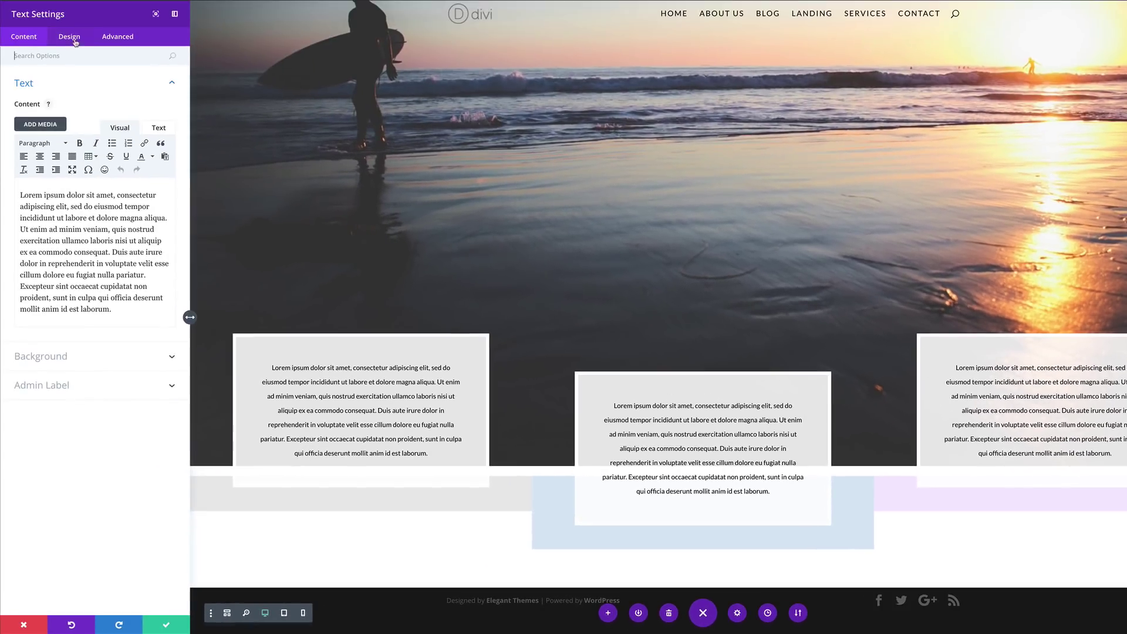
click(74, 39)
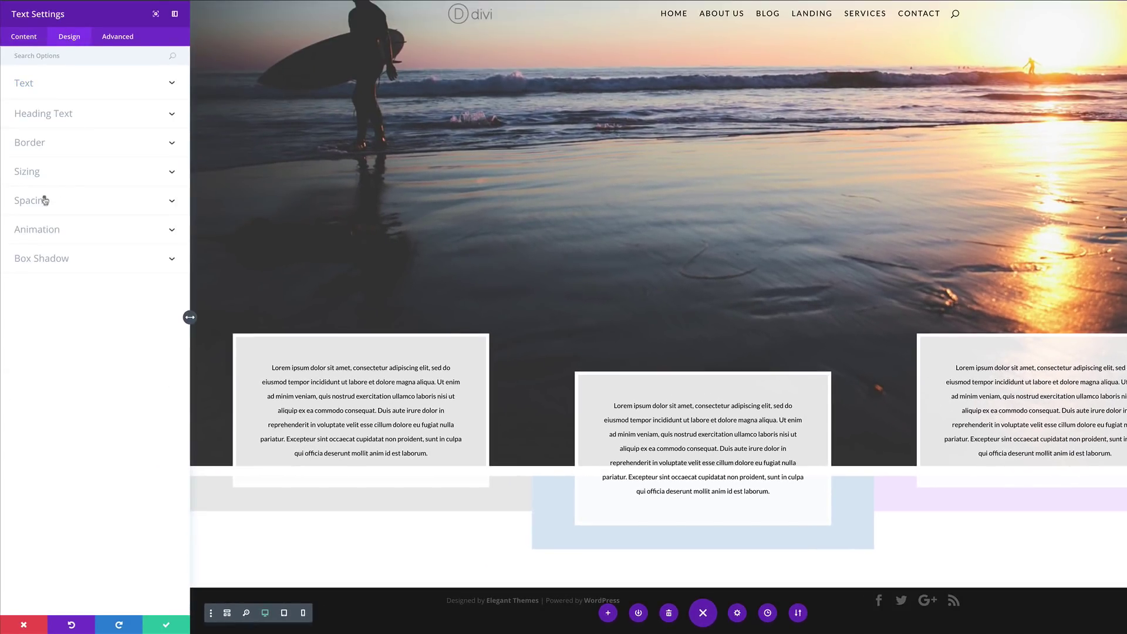
click(45, 199)
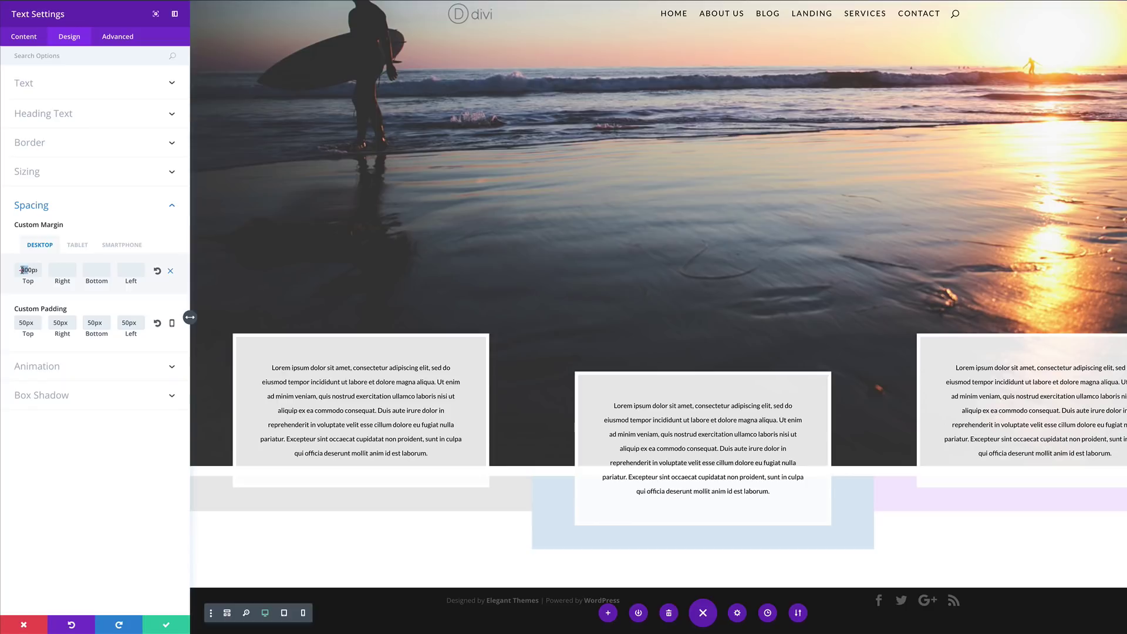
text(40)
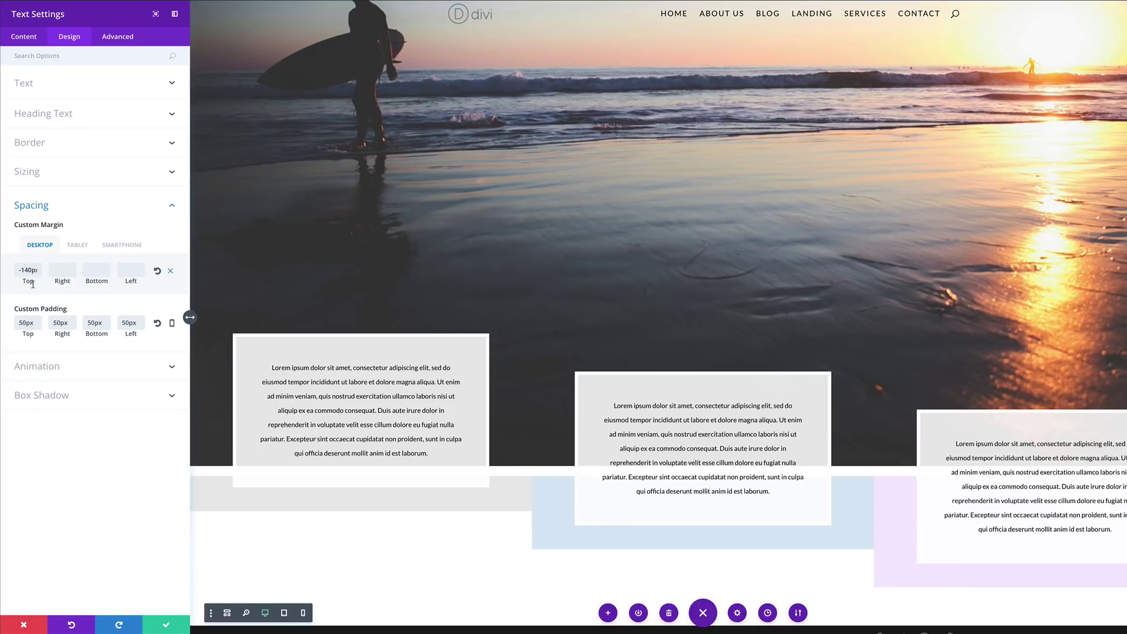
scroll(380, 348, down, 1)
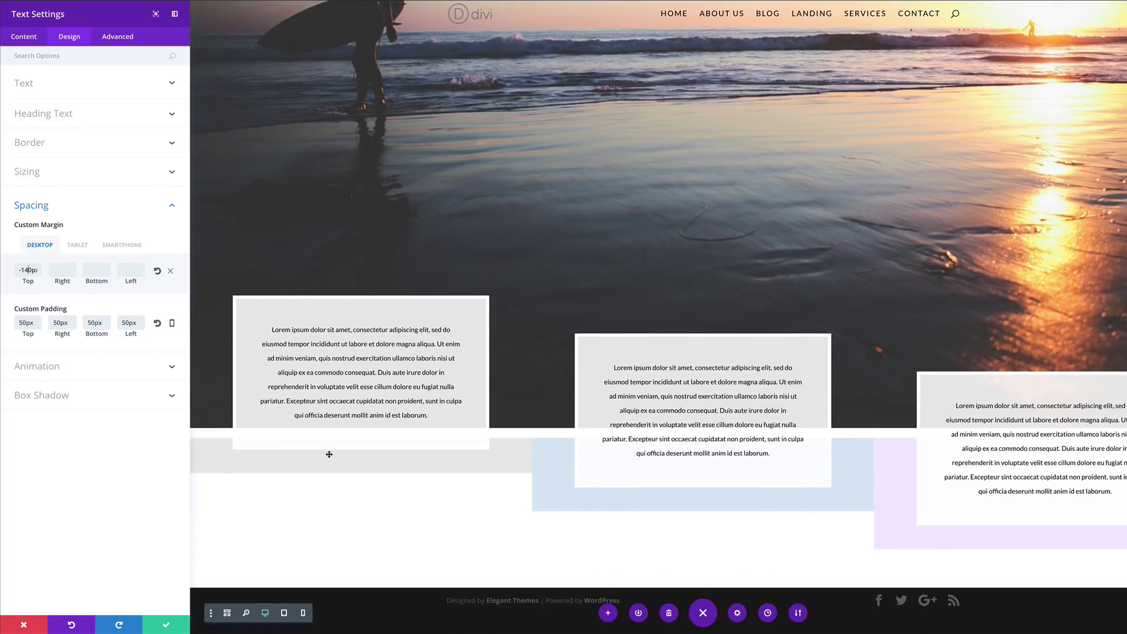
click(167, 627)
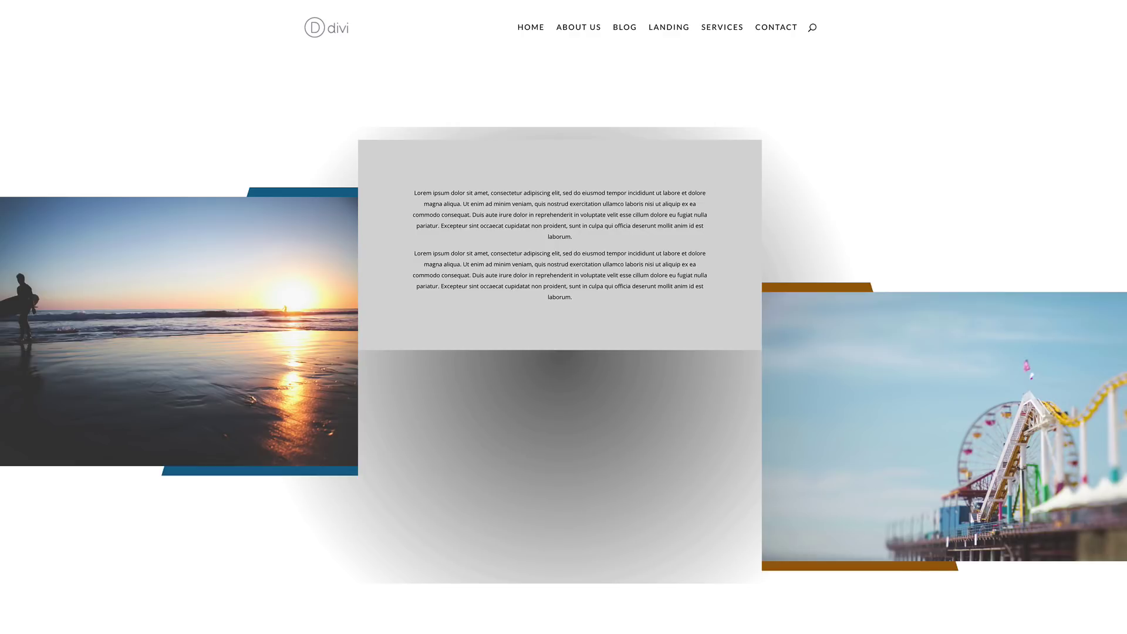
Review all the overlapping layouts on the finished page, from the first section down to the three staggered text modules
scroll(563, 317, down, 8)
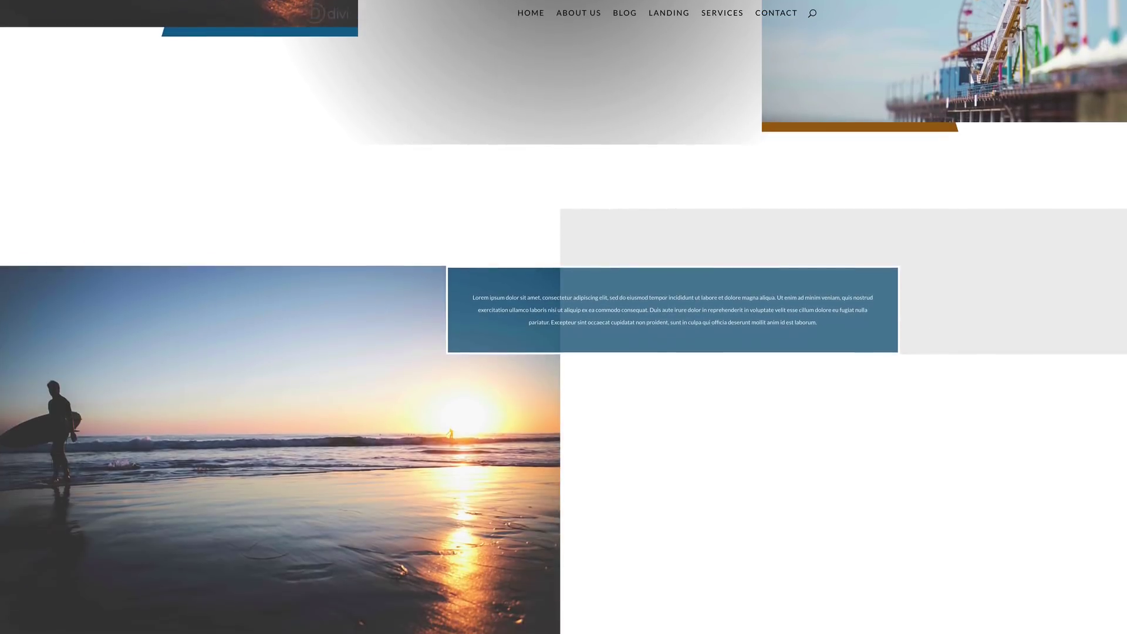
scroll(563, 317, down, 7)
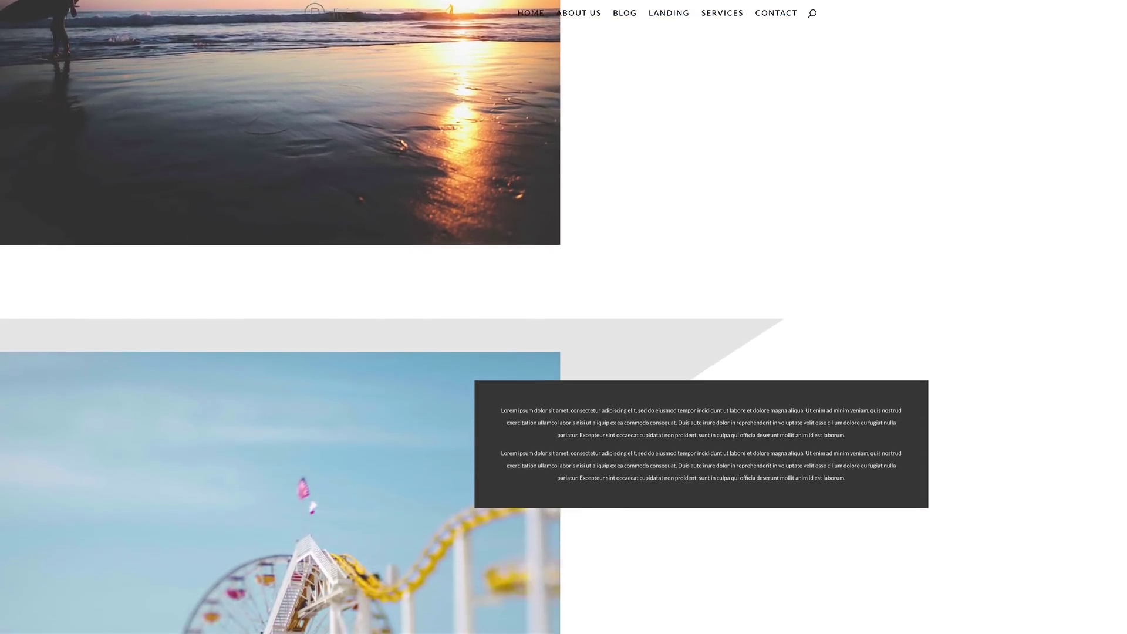
scroll(563, 317, down, 6)
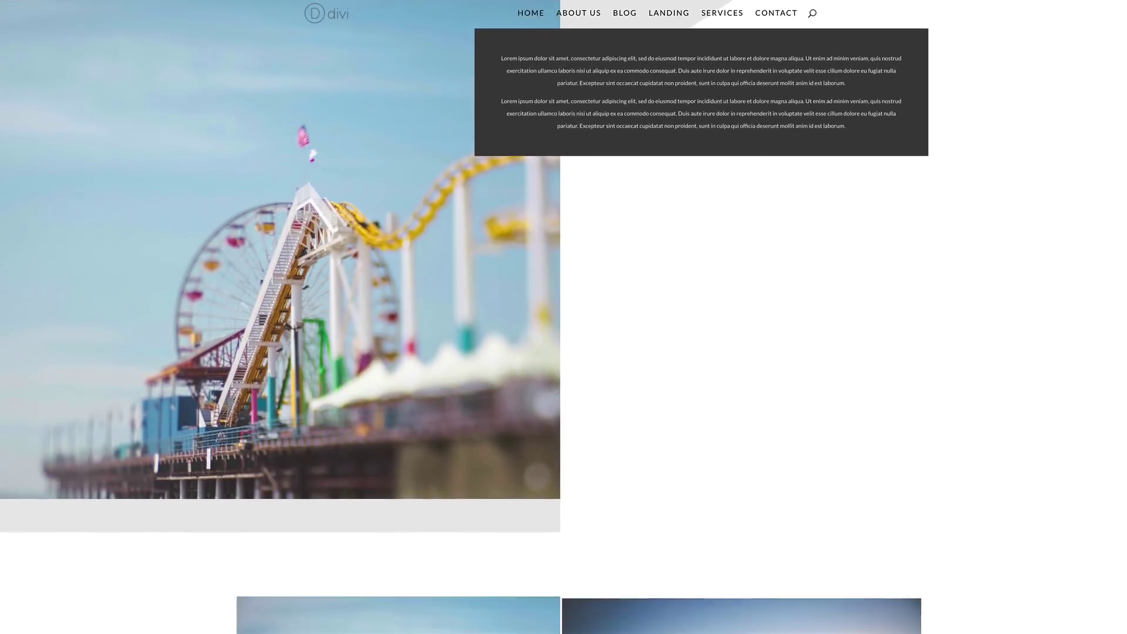
scroll(563, 317, down, 6)
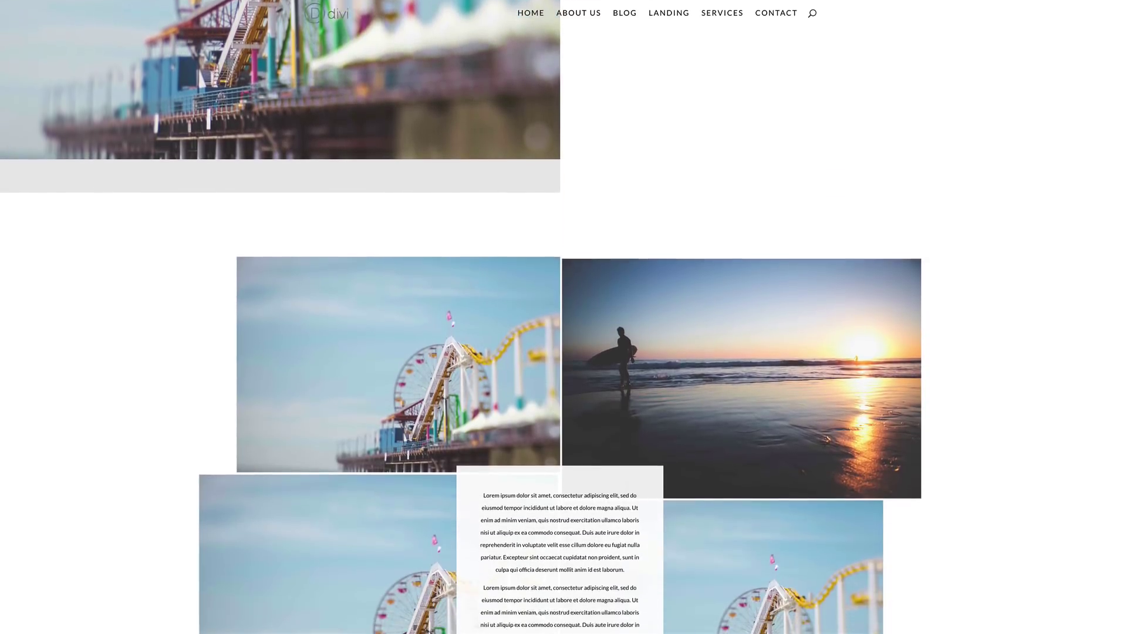
scroll(563, 317, down, 8)
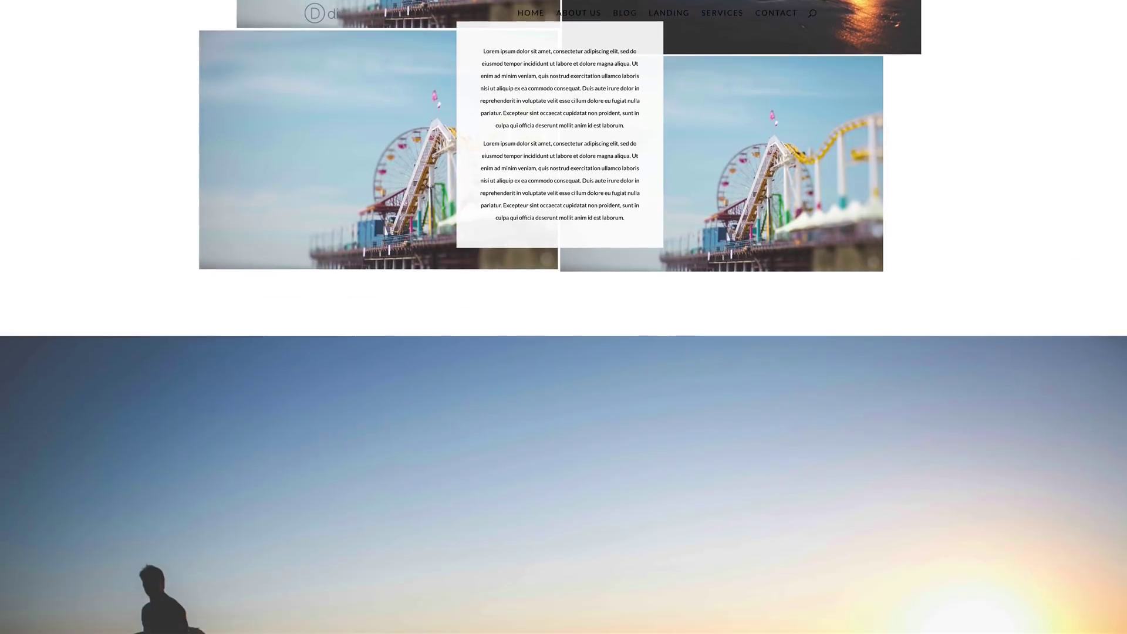
scroll(563, 317, down, 6)
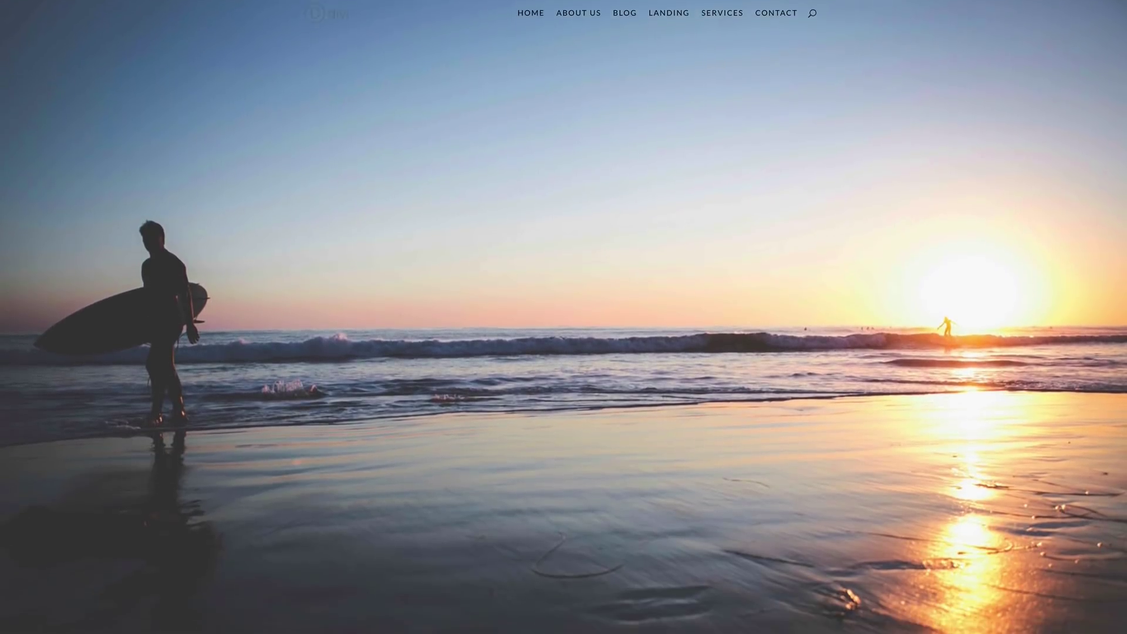
scroll(563, 317, down, 6)
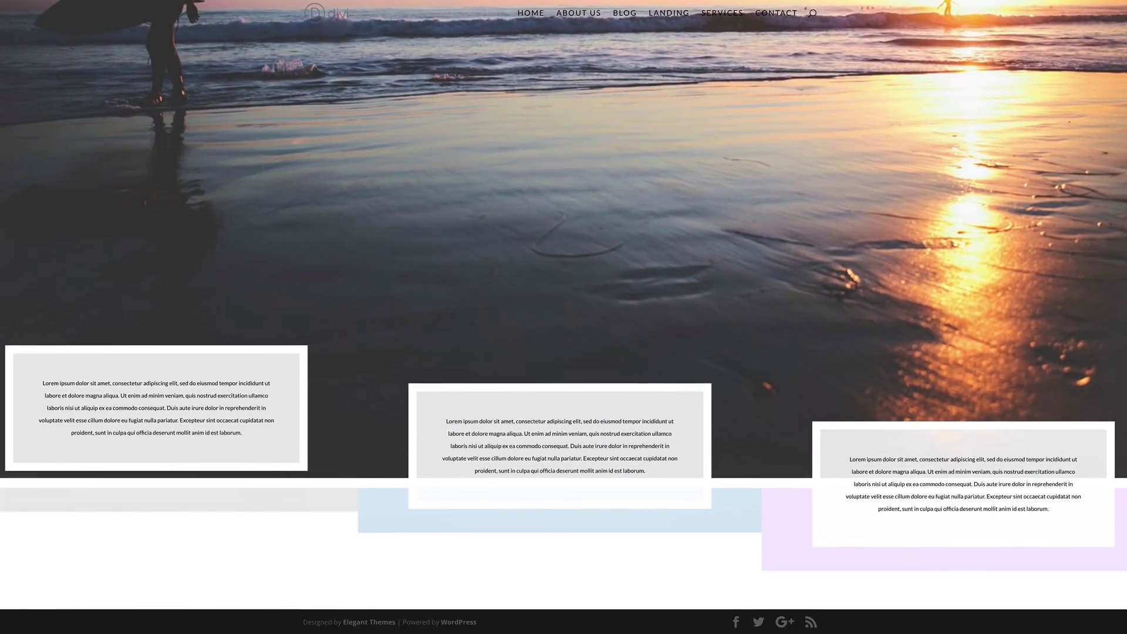